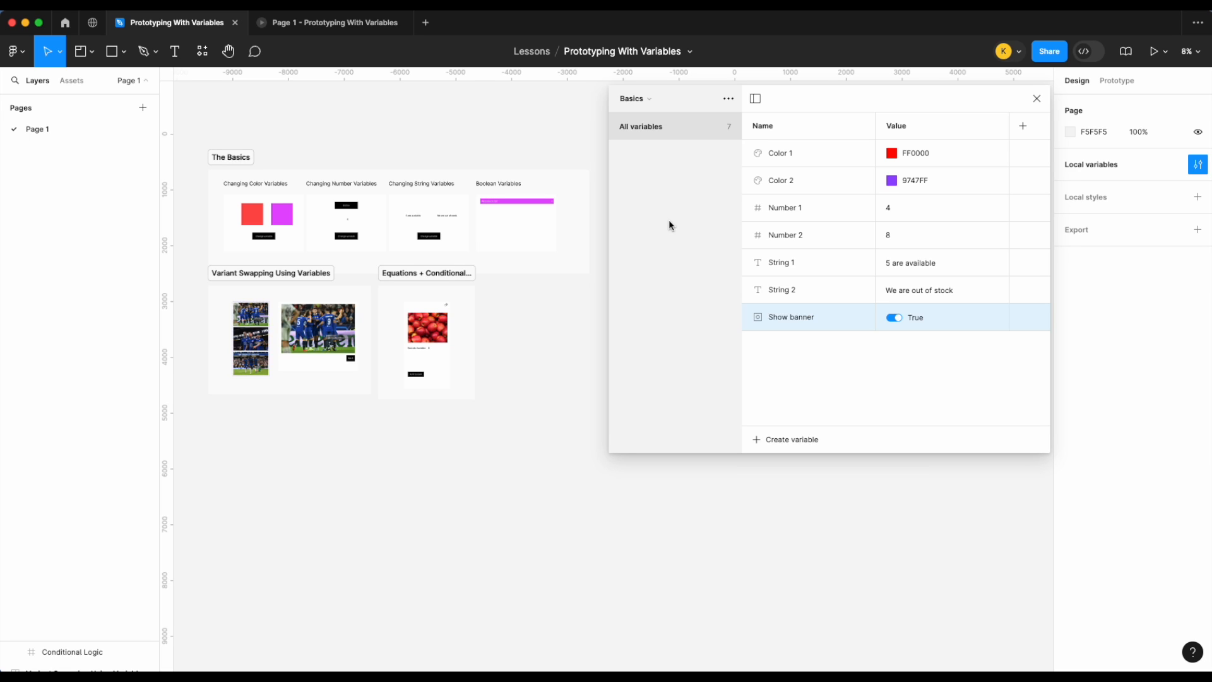
Step: Browse the Basics, Changing Variants and Equations variable collections in the example file
{"action": "left_click", "coordinate": [639, 98]}
{"action": "left_click", "coordinate": [650, 116]}
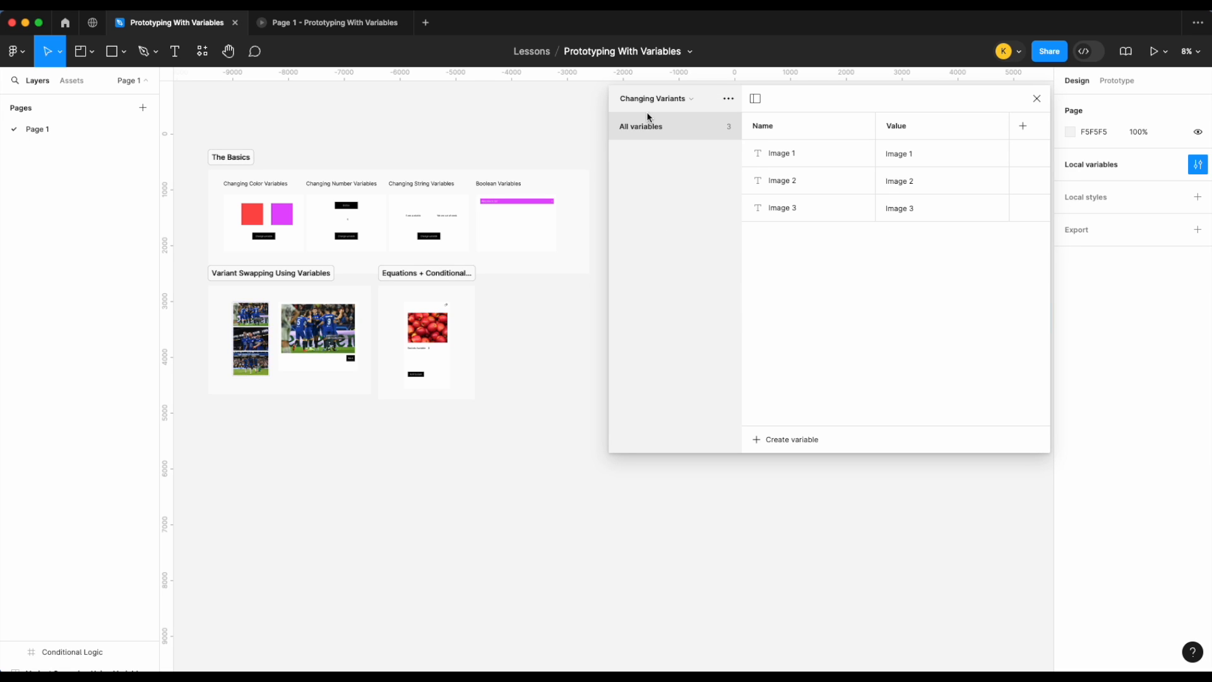
{"action": "left_click", "coordinate": [651, 98]}
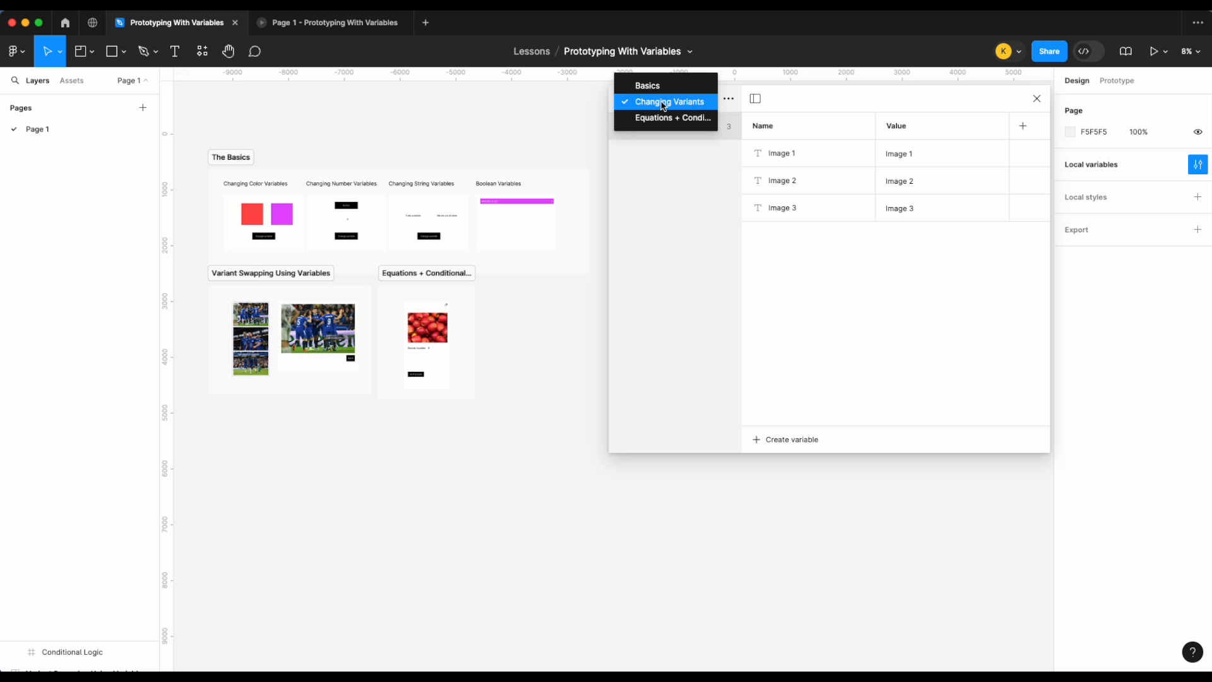
{"action": "left_click", "coordinate": [664, 120]}
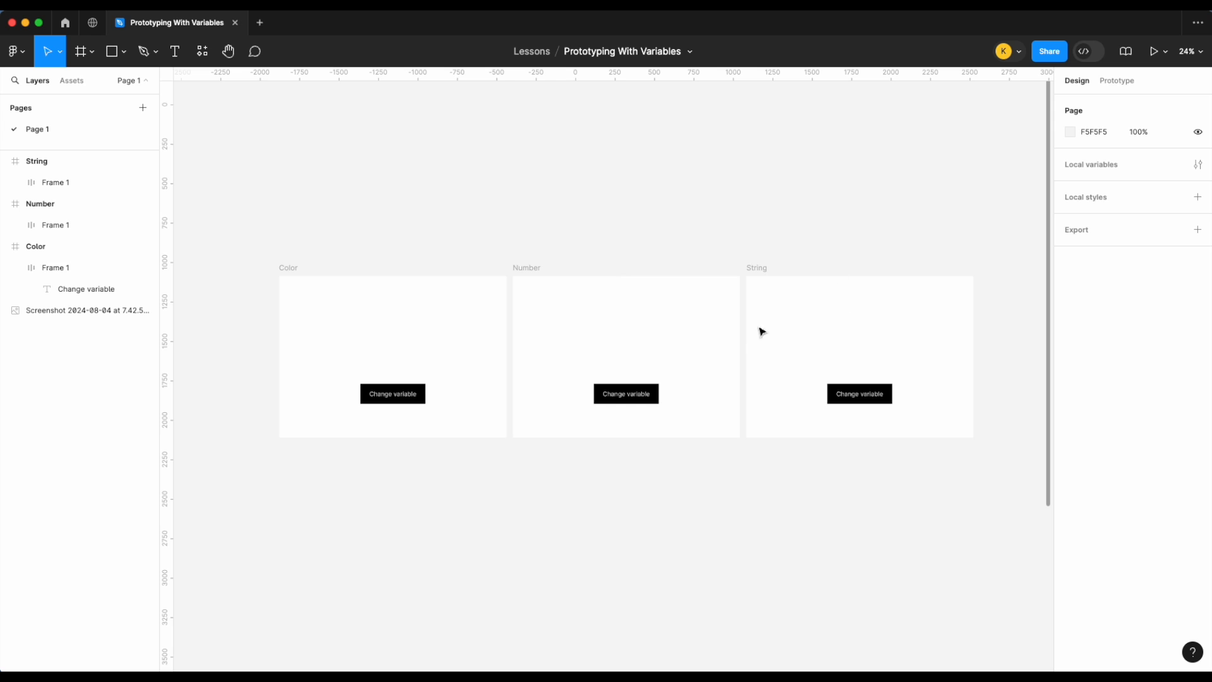
Step: Draw a square about 318 × 318 inside the Color frame above the Change variable button
{"action": "scroll", "coordinate": [332, 327], "scroll_direction": "up", "scroll_amount": 8}
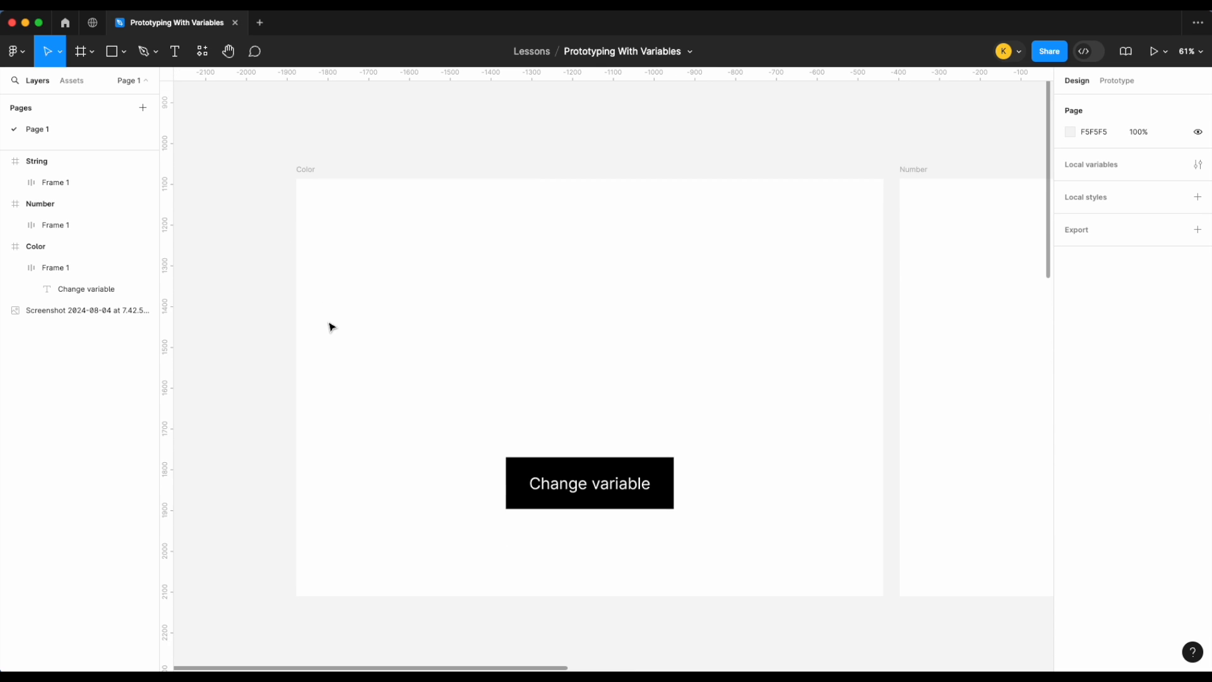
{"action": "scroll", "coordinate": [287, 157], "scroll_direction": "up", "scroll_amount": 1}
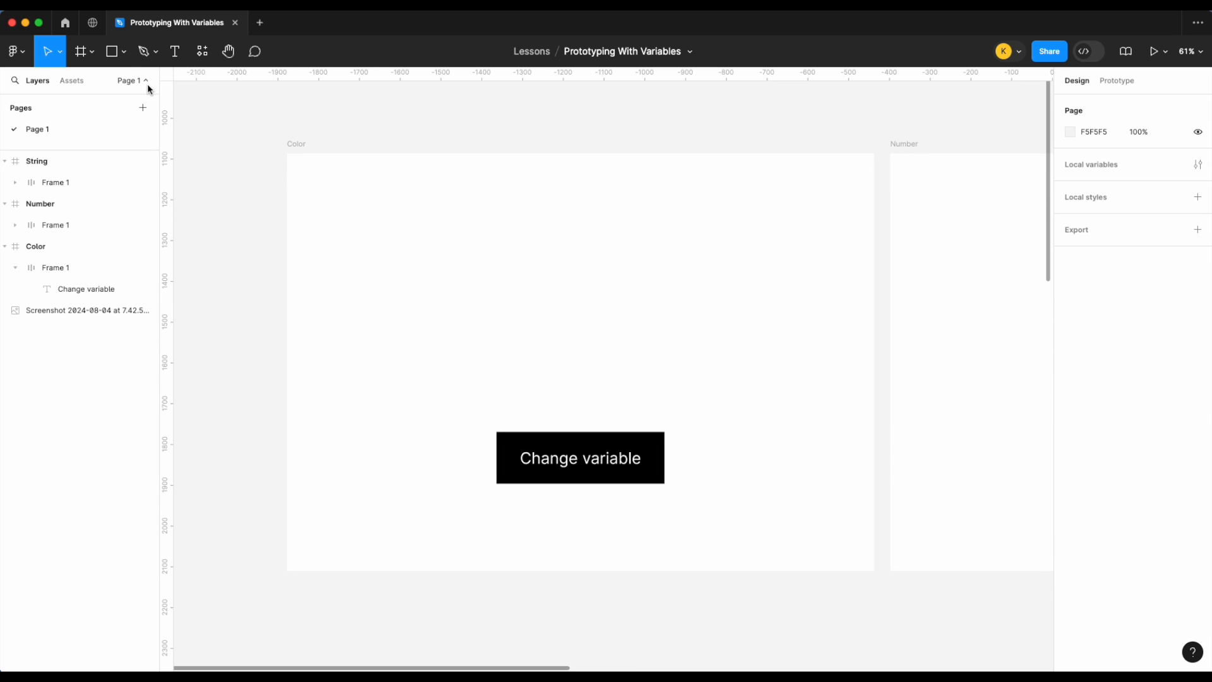
{"action": "left_click", "coordinate": [126, 61]}
{"action": "left_click", "coordinate": [116, 86]}
{"action": "left_click_drag", "start_coordinate": [385, 230], "coordinate": [515, 360]}
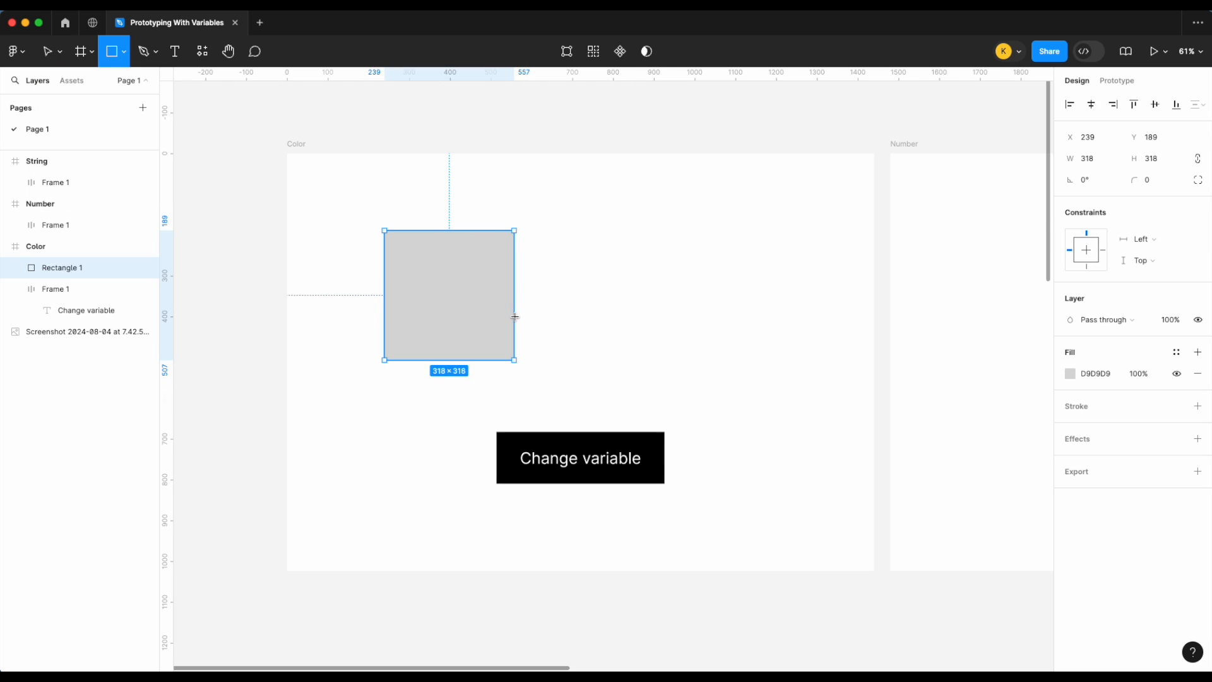
Step: Duplicate the square and place the two squares side by side
{"action": "left_click_drag", "start_coordinate": [483, 306], "coordinate": [538, 295]}
{"action": "key", "text": "super+d"}
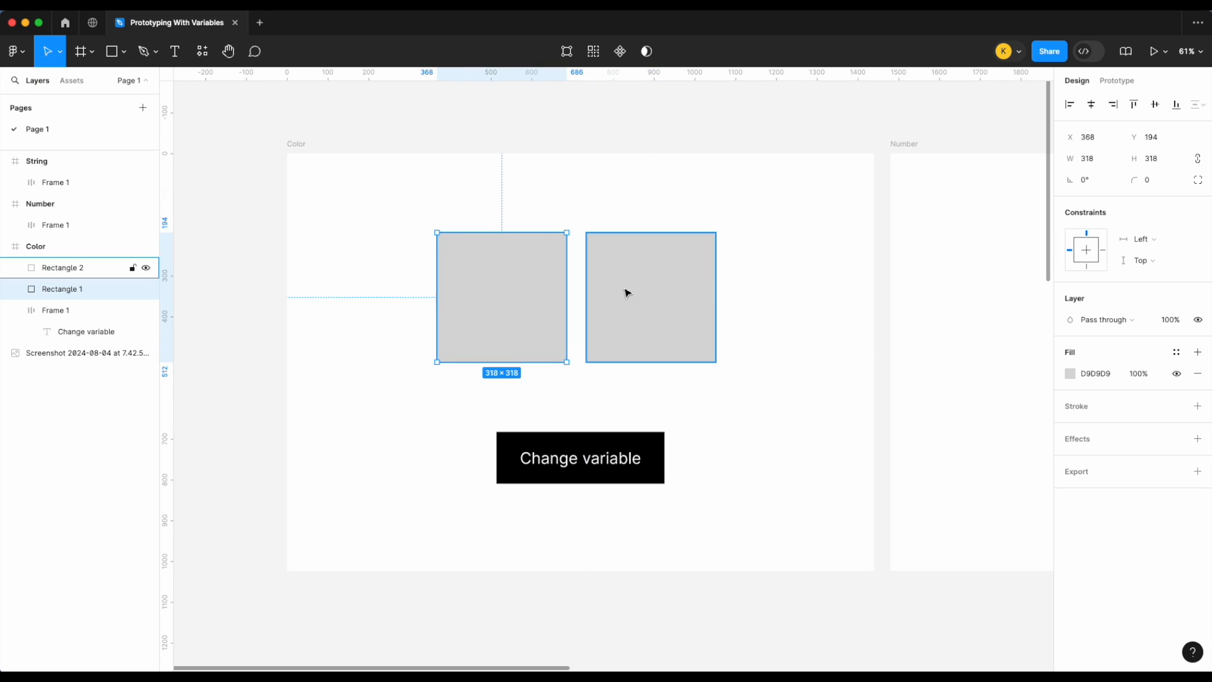
{"action": "left_click", "coordinate": [809, 276]}
{"action": "left_click_drag", "start_coordinate": [637, 290], "coordinate": [667, 290]}
{"action": "left_click_drag", "start_coordinate": [559, 294], "coordinate": [569, 295]}
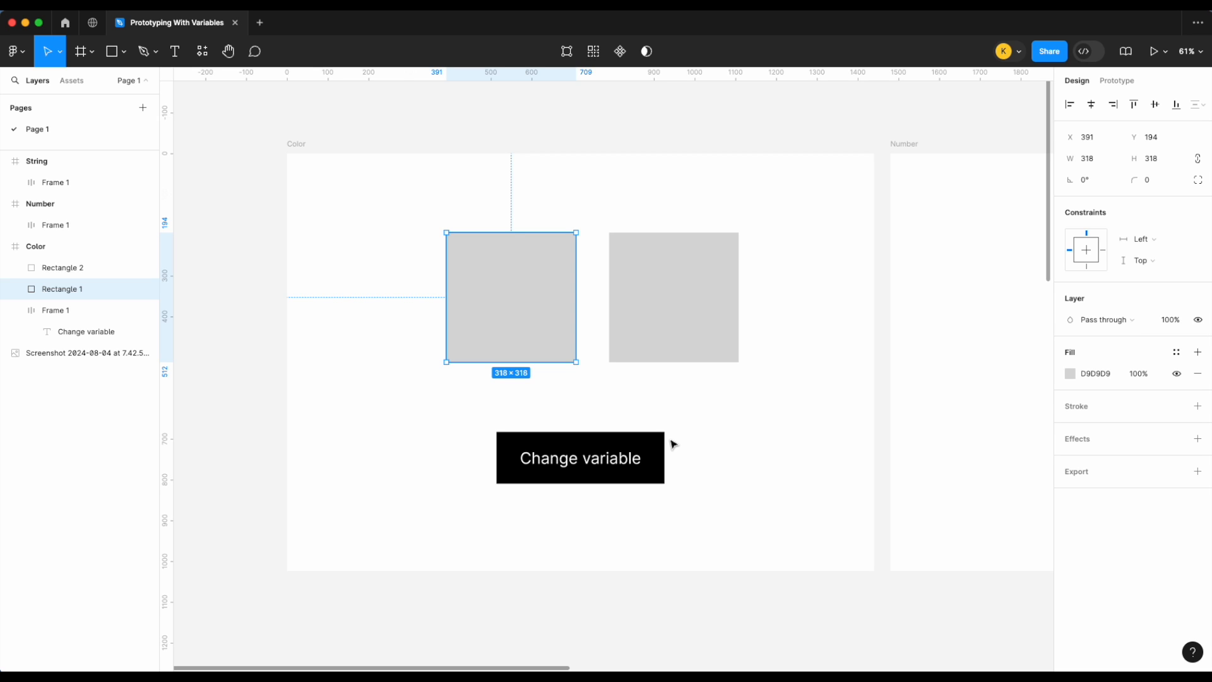
{"action": "left_click", "coordinate": [830, 250]}
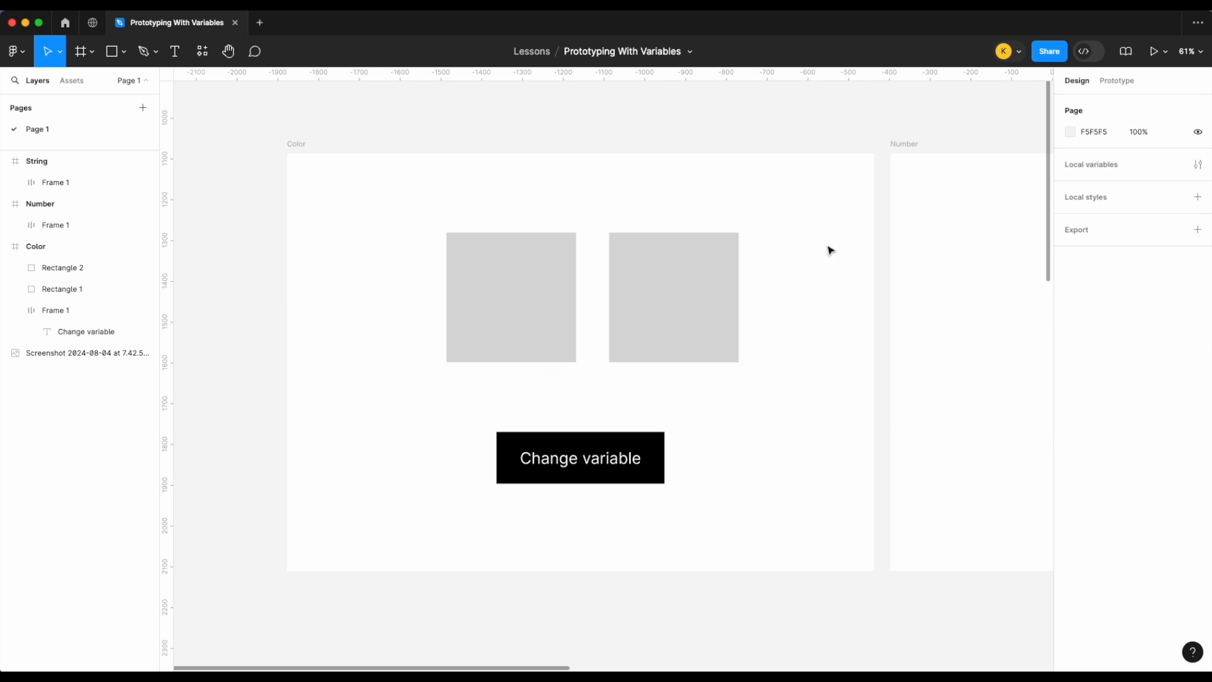
Step: Create two color variables in the local variables, named Color 1 and Color 2
{"action": "left_click", "coordinate": [1198, 165]}
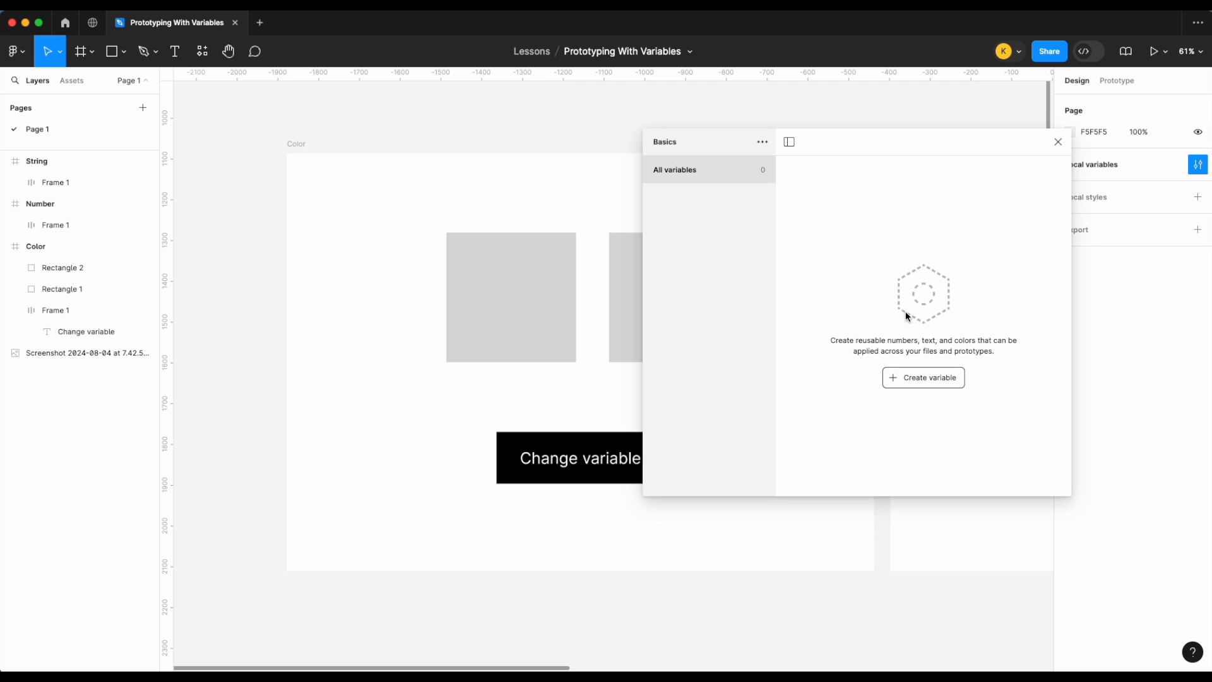
{"action": "left_click_drag", "start_coordinate": [866, 151], "coordinate": [972, 104]}
{"action": "left_click", "coordinate": [1010, 332]}
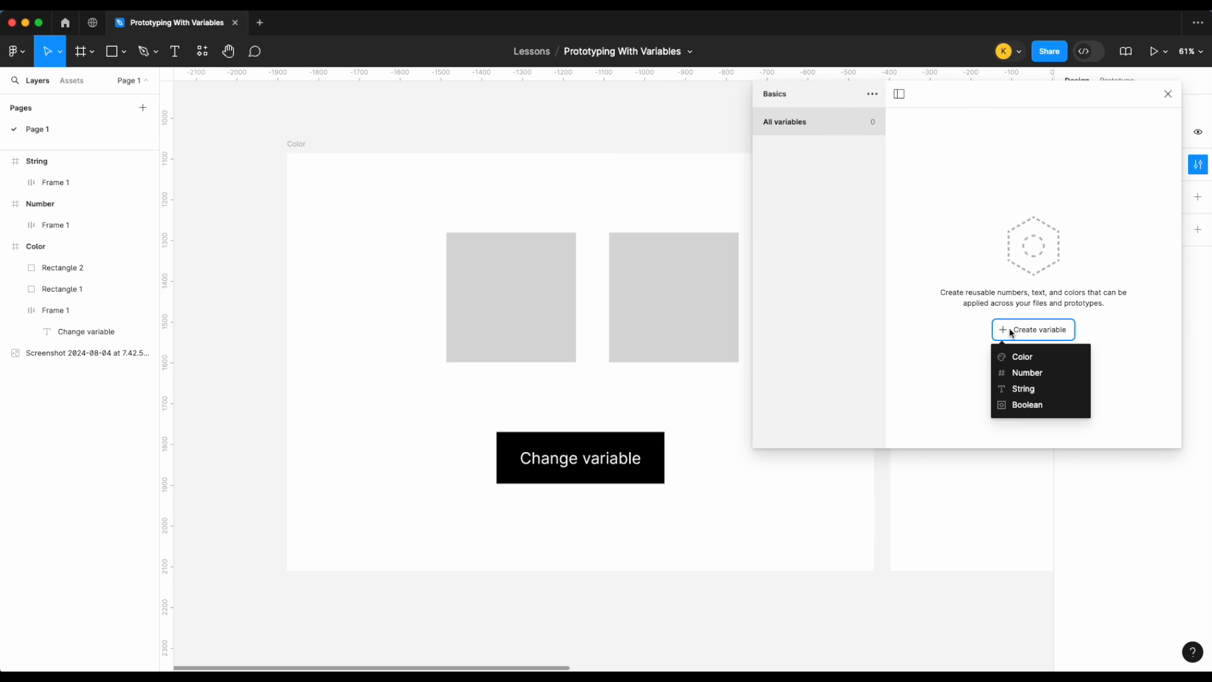
{"action": "left_click", "coordinate": [1017, 352]}
{"action": "key", "text": "Return"}
{"action": "key", "text": "shift+Return"}
{"action": "left_click", "coordinate": [941, 151]}
{"action": "left_click", "coordinate": [959, 149]}
{"action": "type", "text": "1"}
{"action": "key", "text": "Left"}
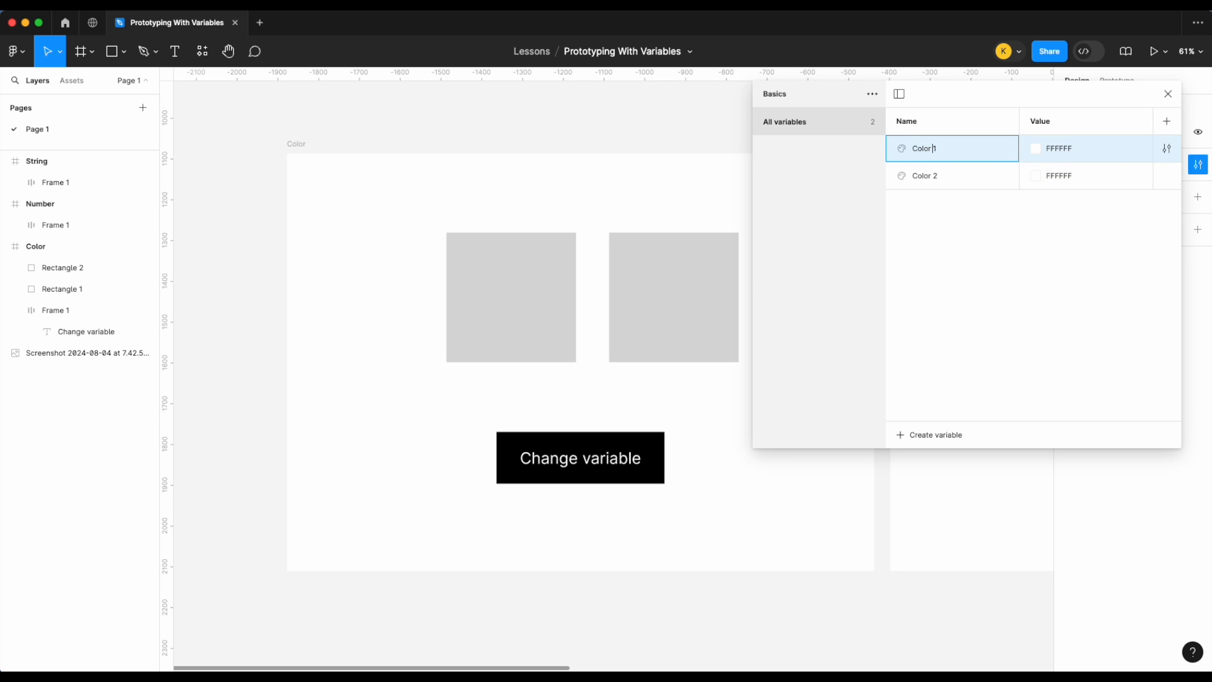
Step: Set Color 1 to FF0000 and Color 2 to a purple, E200E7
{"action": "left_click", "coordinate": [1036, 149]}
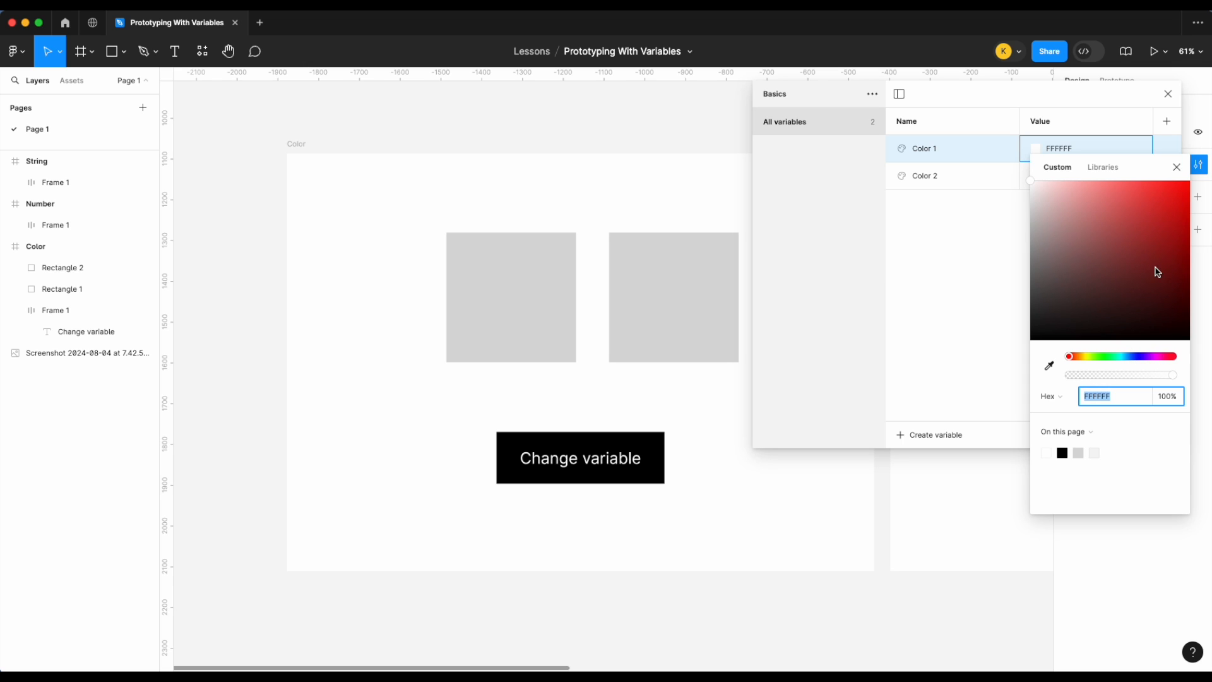
{"action": "type", "text": "FF0000"}
{"action": "key", "text": "Return"}
{"action": "left_click", "coordinate": [959, 211]}
{"action": "left_click", "coordinate": [1039, 182]}
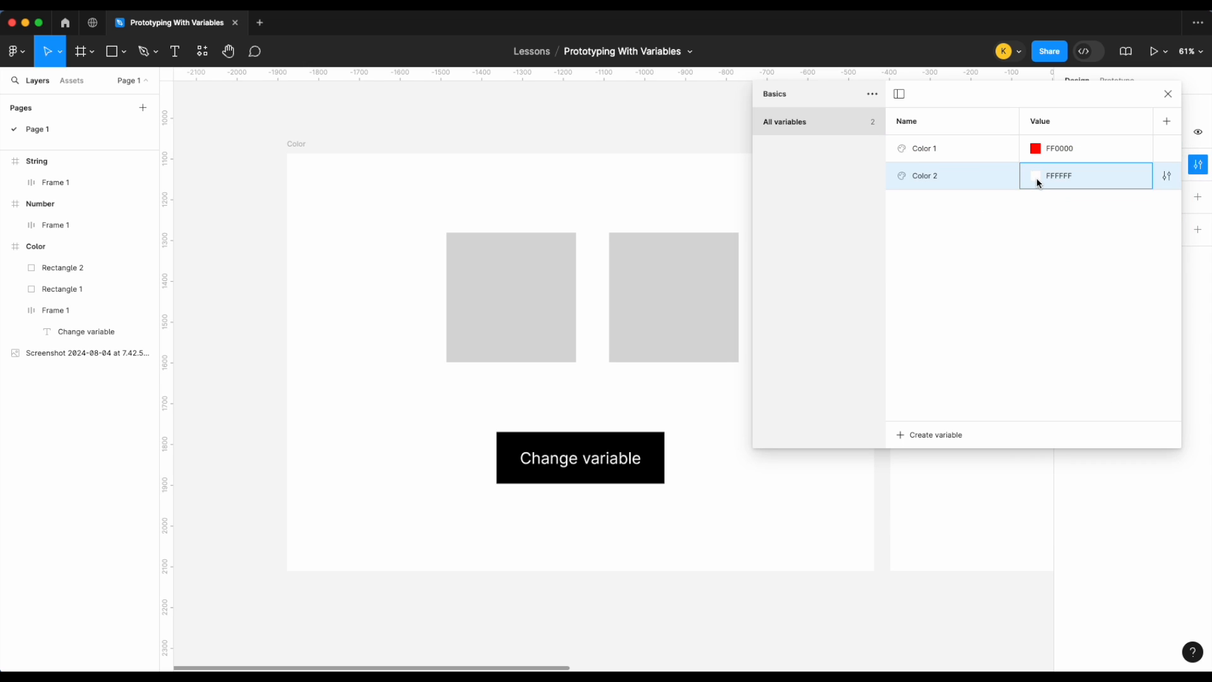
{"action": "left_click", "coordinate": [1039, 183]}
{"action": "left_click", "coordinate": [1153, 384]}
{"action": "left_click", "coordinate": [1175, 263]}
{"action": "left_click_drag", "start_coordinate": [1175, 263], "coordinate": [1191, 224]}
{"action": "left_click", "coordinate": [1177, 194]}
Step: Delete the second square and centre the remaining square above the Change variable button
{"action": "left_click", "coordinate": [665, 268]}
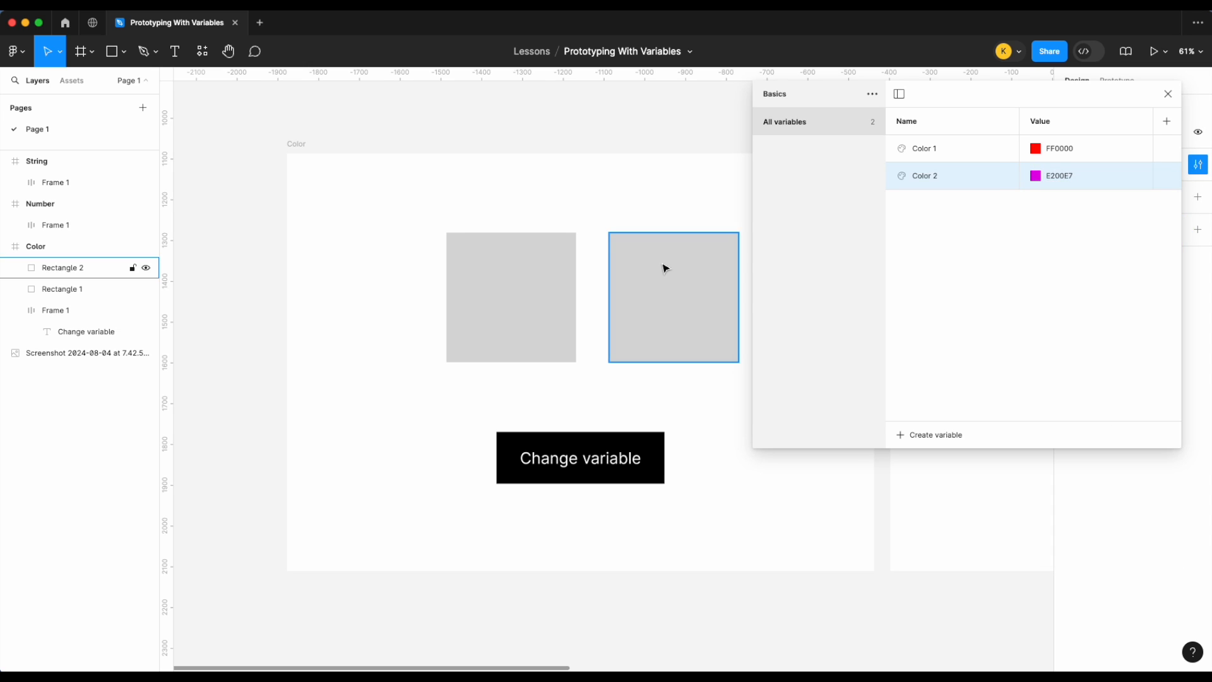
{"action": "key", "text": "Escape"}
{"action": "scroll", "coordinate": [664, 268], "scroll_direction": "right", "scroll_amount": 2}
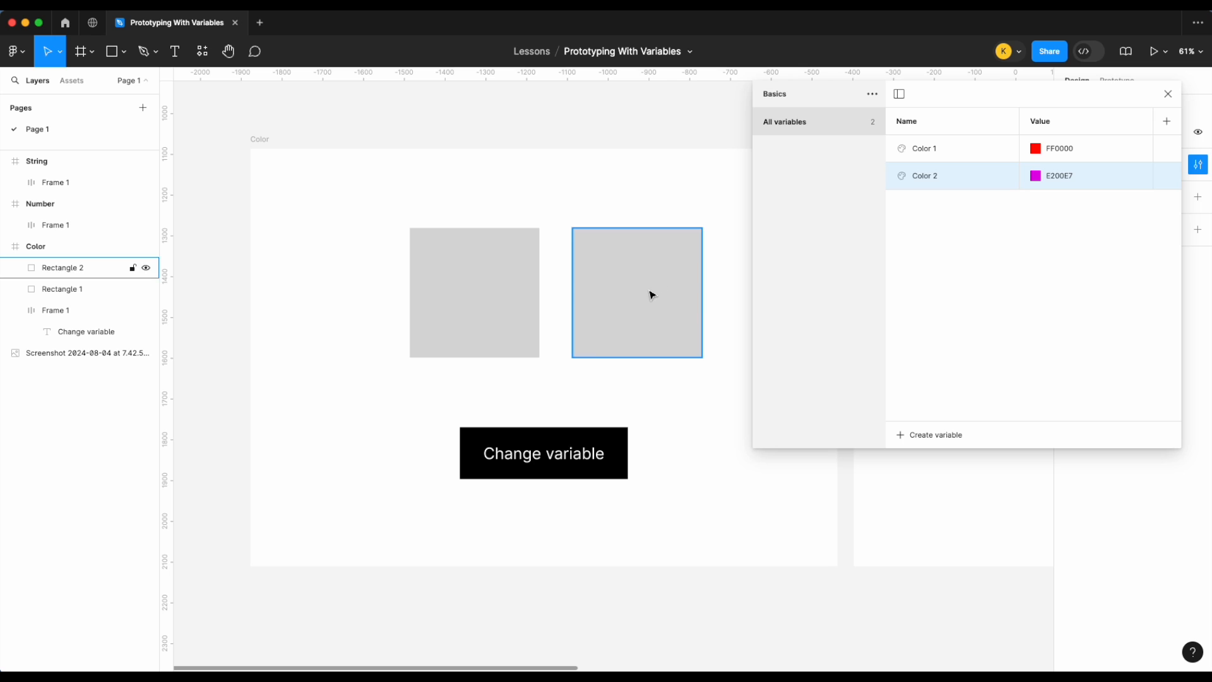
{"action": "left_click", "coordinate": [1167, 95]}
{"action": "left_click", "coordinate": [647, 295]}
{"action": "key", "text": "Delete"}
{"action": "left_click", "coordinate": [436, 291]}
{"action": "left_click_drag", "start_coordinate": [465, 289], "coordinate": [534, 288]}
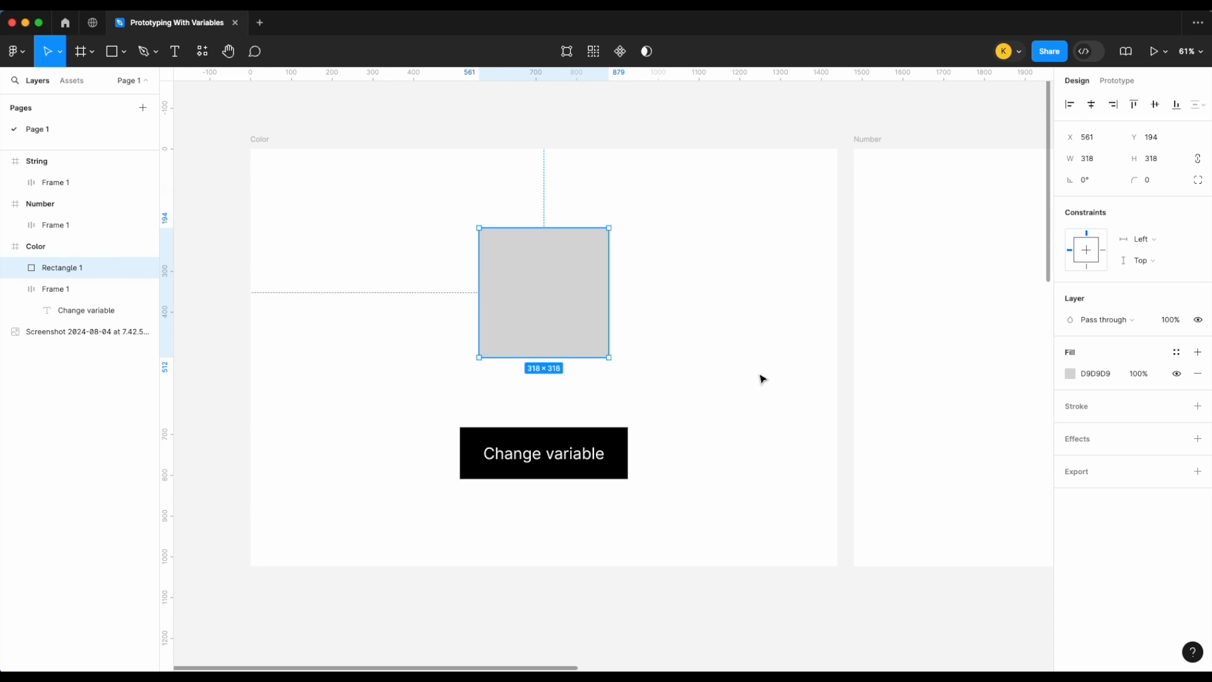
{"action": "left_click", "coordinate": [760, 378]}
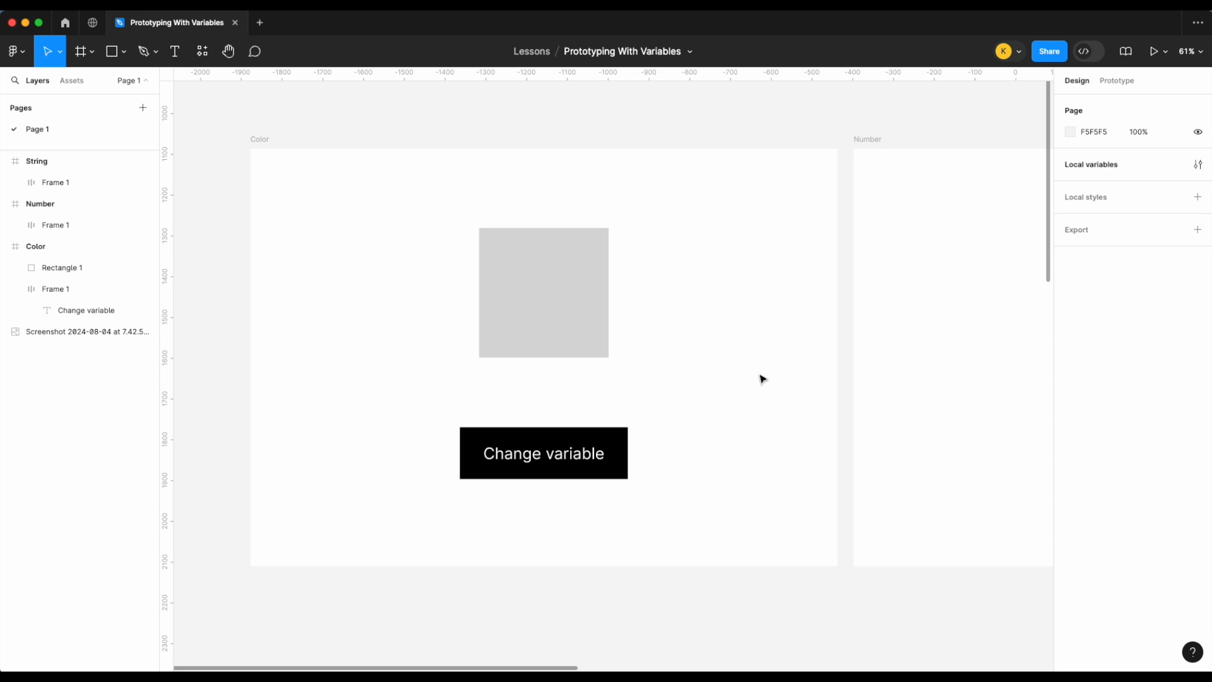
Step: Apply the Color 1 variable as the square's fill
{"action": "left_click", "coordinate": [503, 297]}
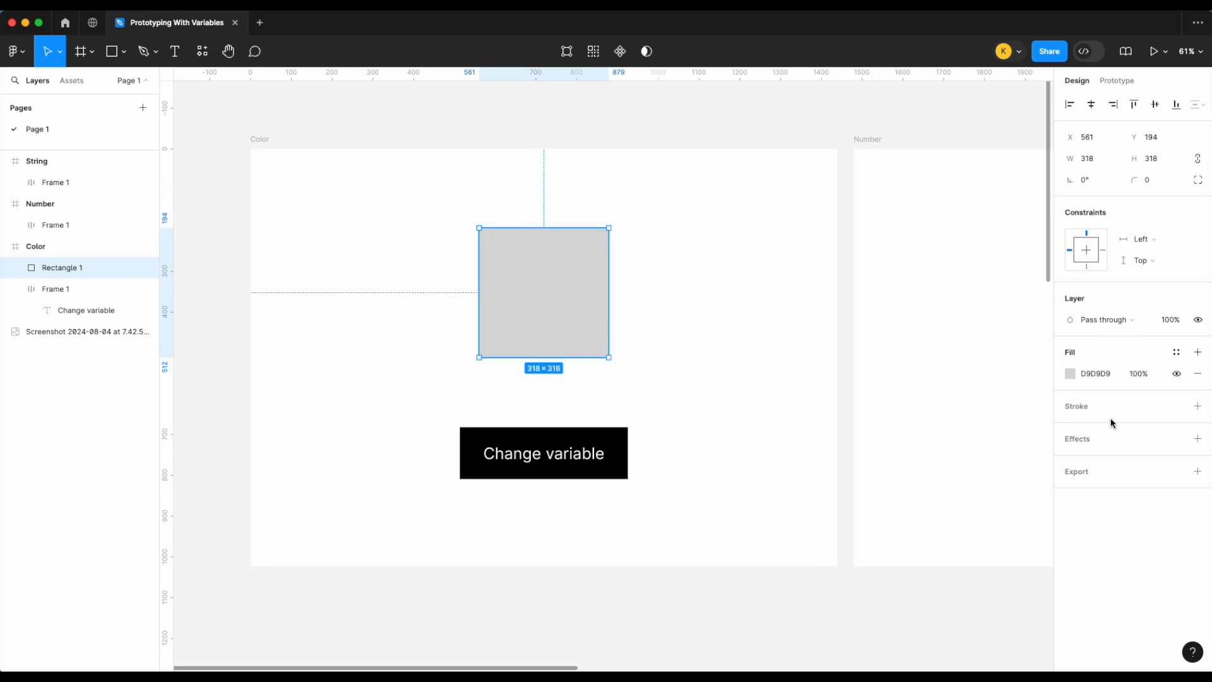
{"action": "left_click", "coordinate": [1176, 353]}
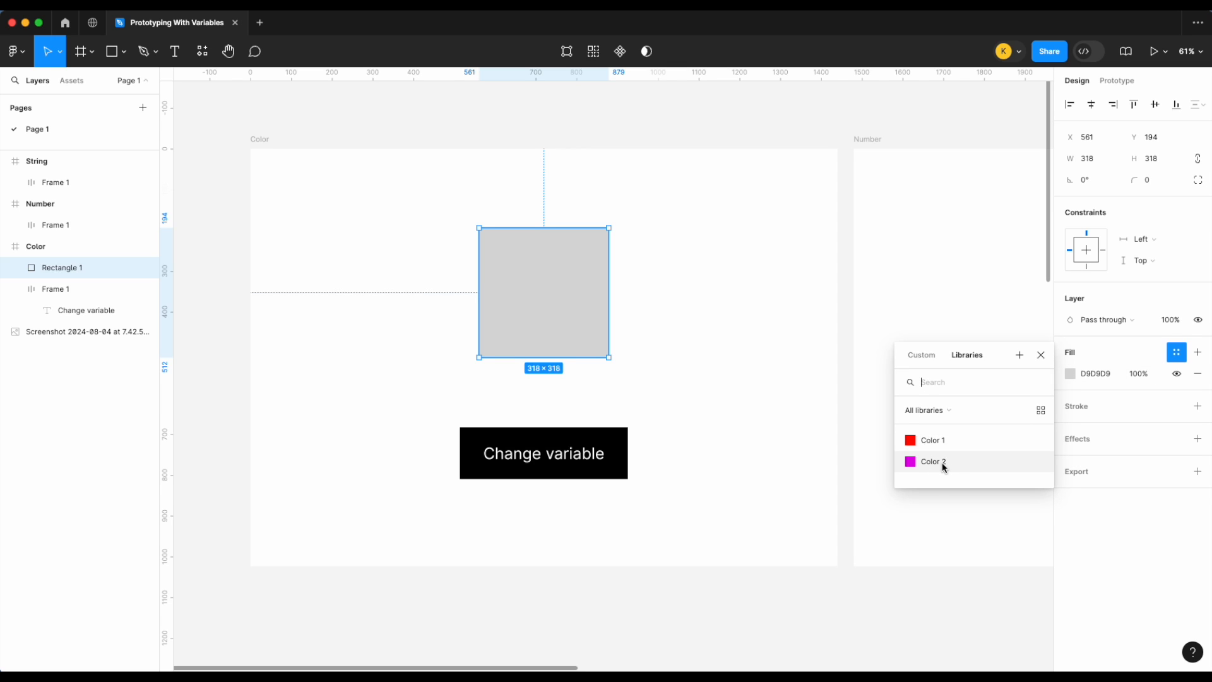
{"action": "left_click", "coordinate": [950, 447]}
Step: Add an on-click Set variable interaction to the Change variable button that targets Color 1
{"action": "left_click", "coordinate": [857, 420]}
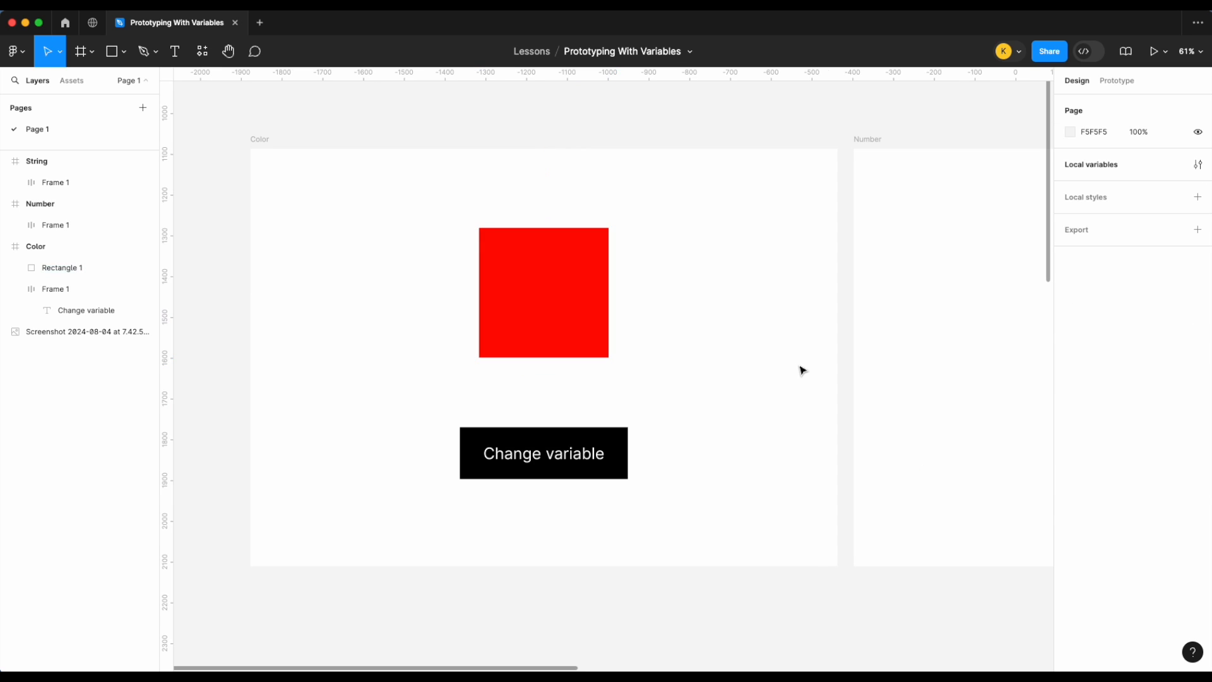
{"action": "left_click", "coordinate": [569, 465]}
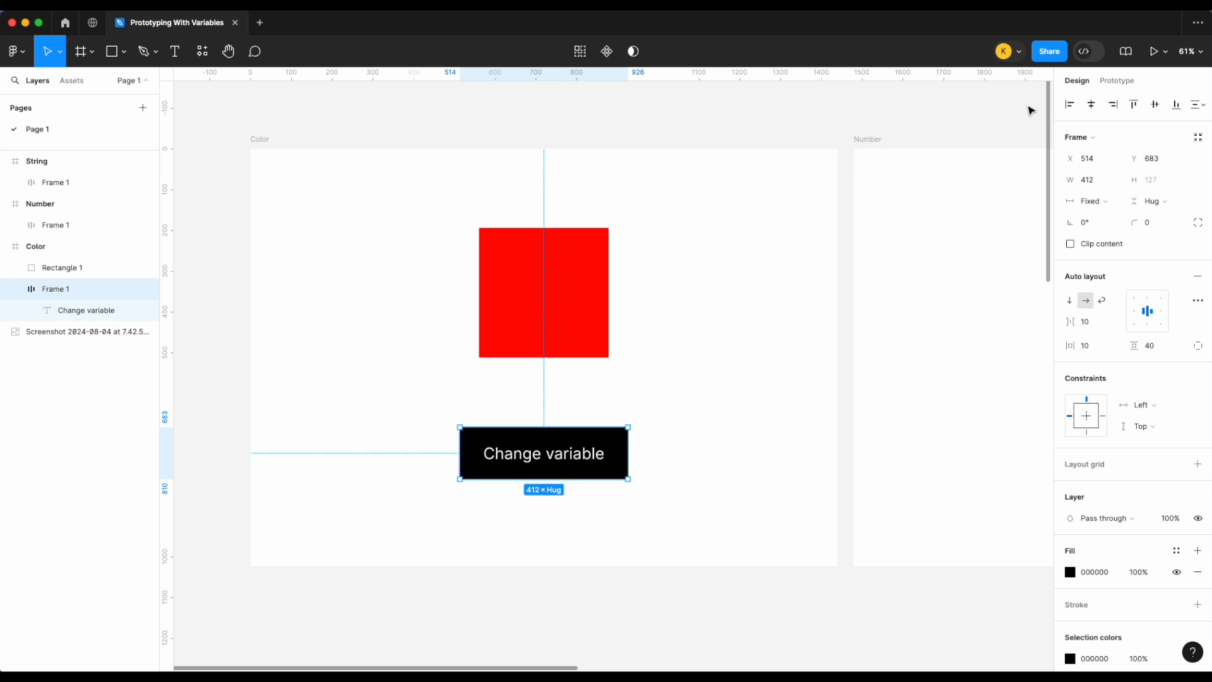
{"action": "left_click", "coordinate": [1120, 87]}
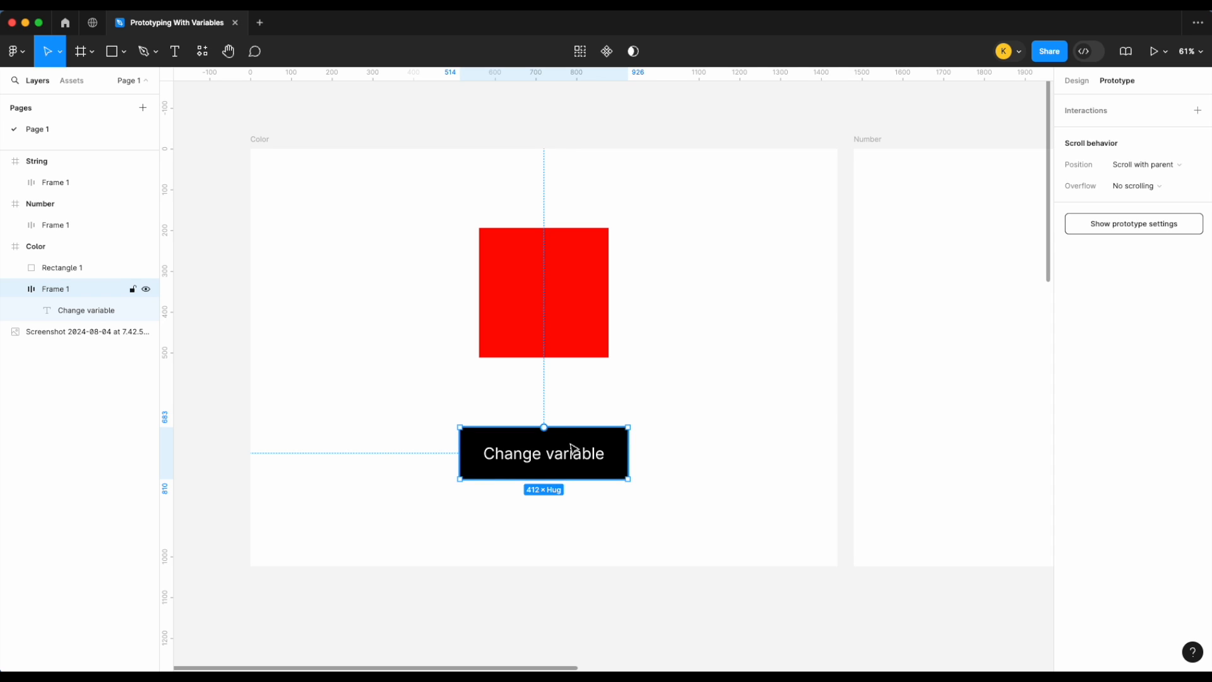
{"action": "left_click", "coordinate": [1197, 112]}
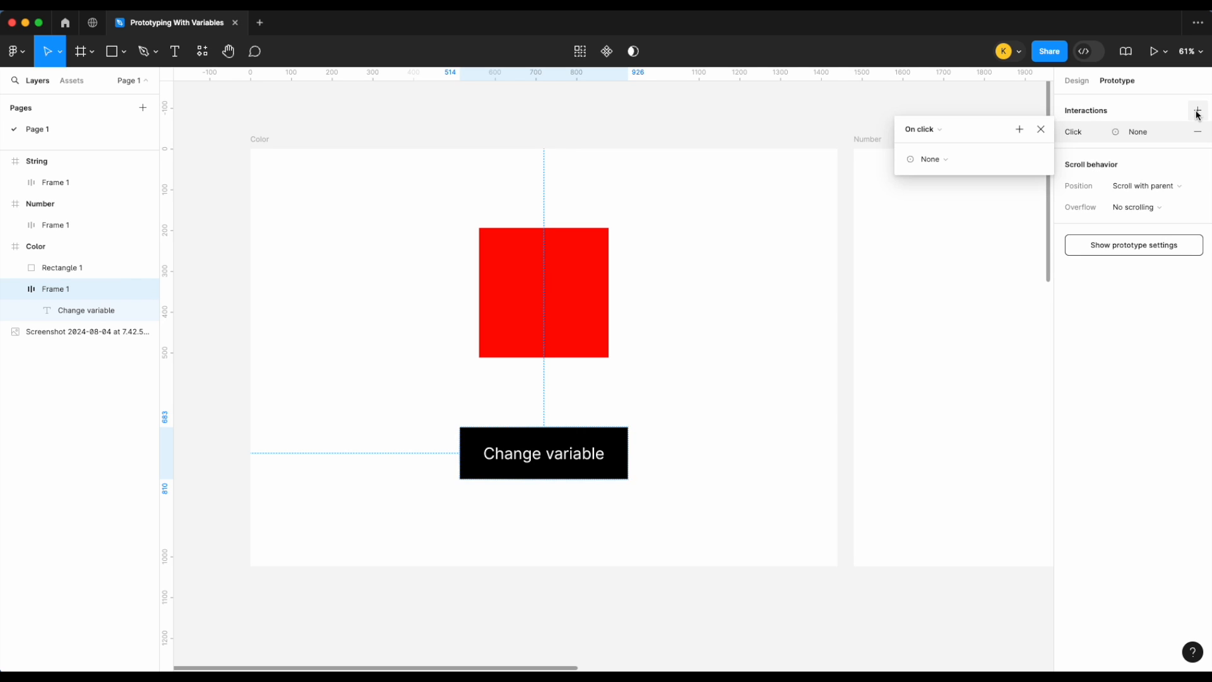
{"action": "left_click", "coordinate": [929, 162]}
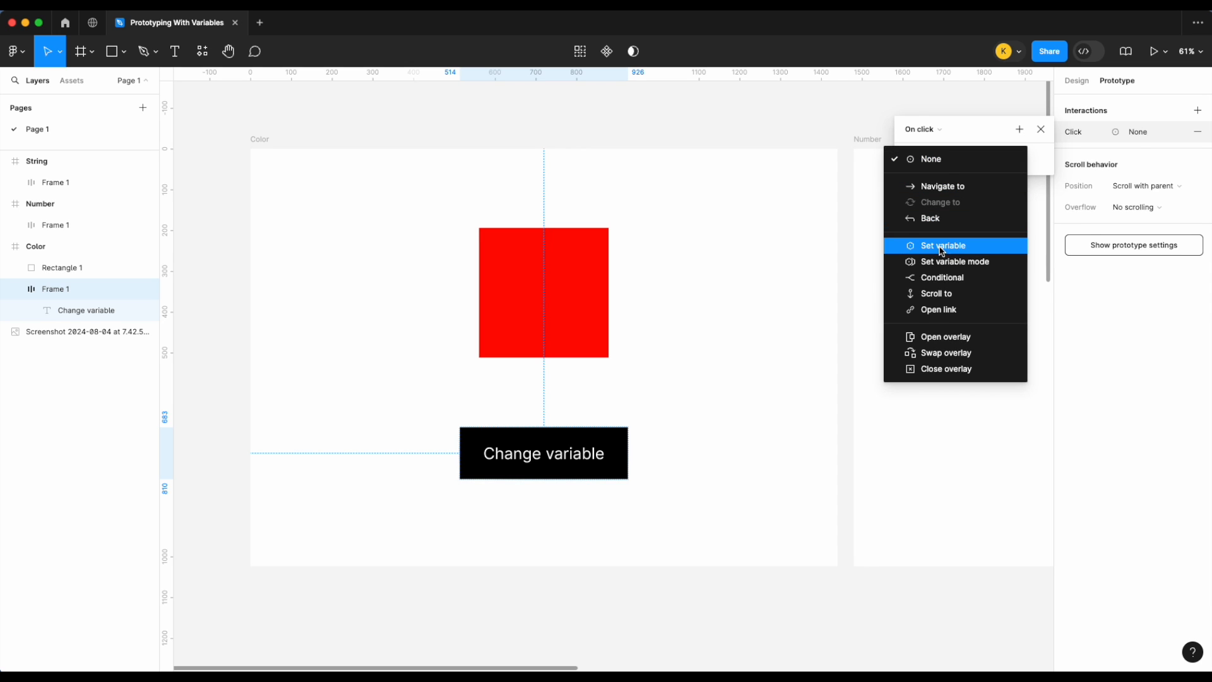
{"action": "left_click", "coordinate": [943, 246]}
{"action": "left_click", "coordinate": [941, 242]}
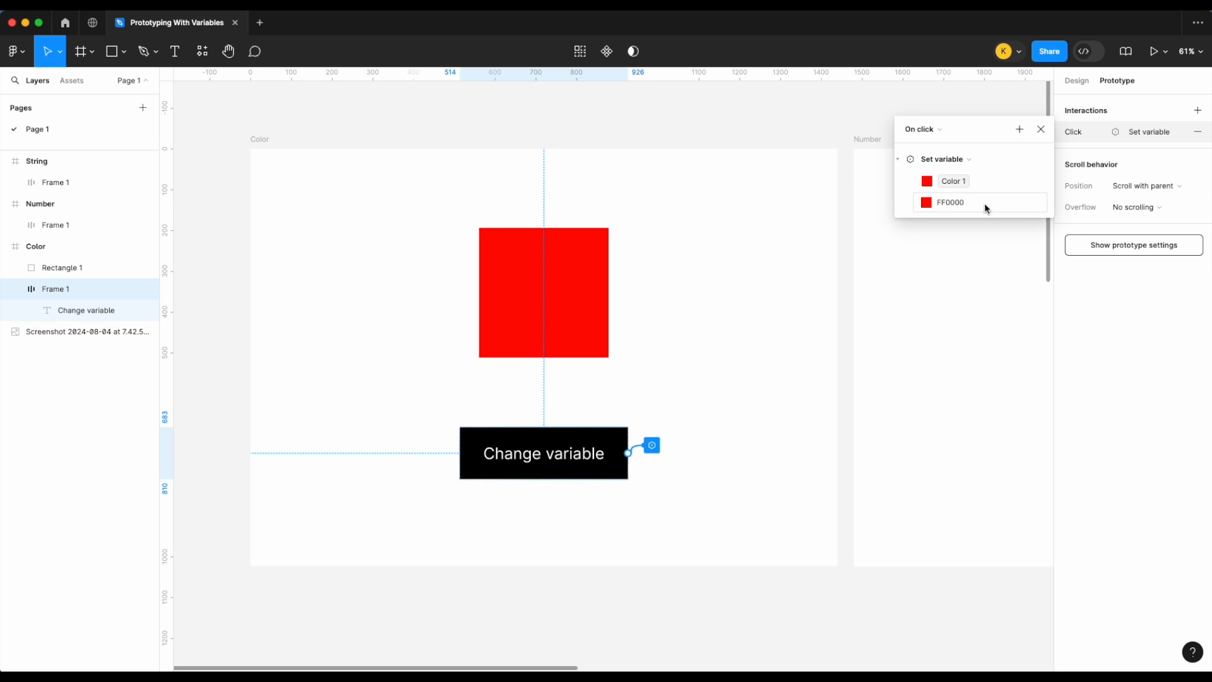
Step: Copy the Color 2 hex value E200E7 from the local variables
{"action": "left_click", "coordinate": [960, 205]}
{"action": "left_click", "coordinate": [927, 202]}
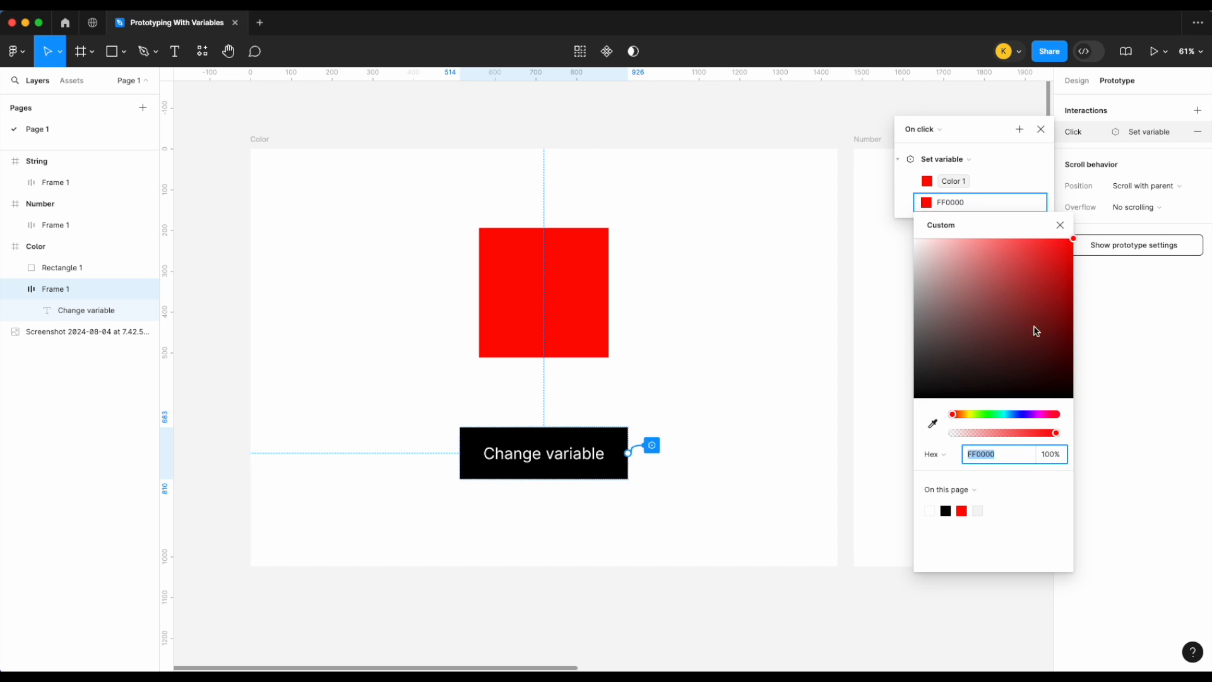
{"action": "left_click", "coordinate": [893, 127]}
{"action": "left_click", "coordinate": [1077, 81]}
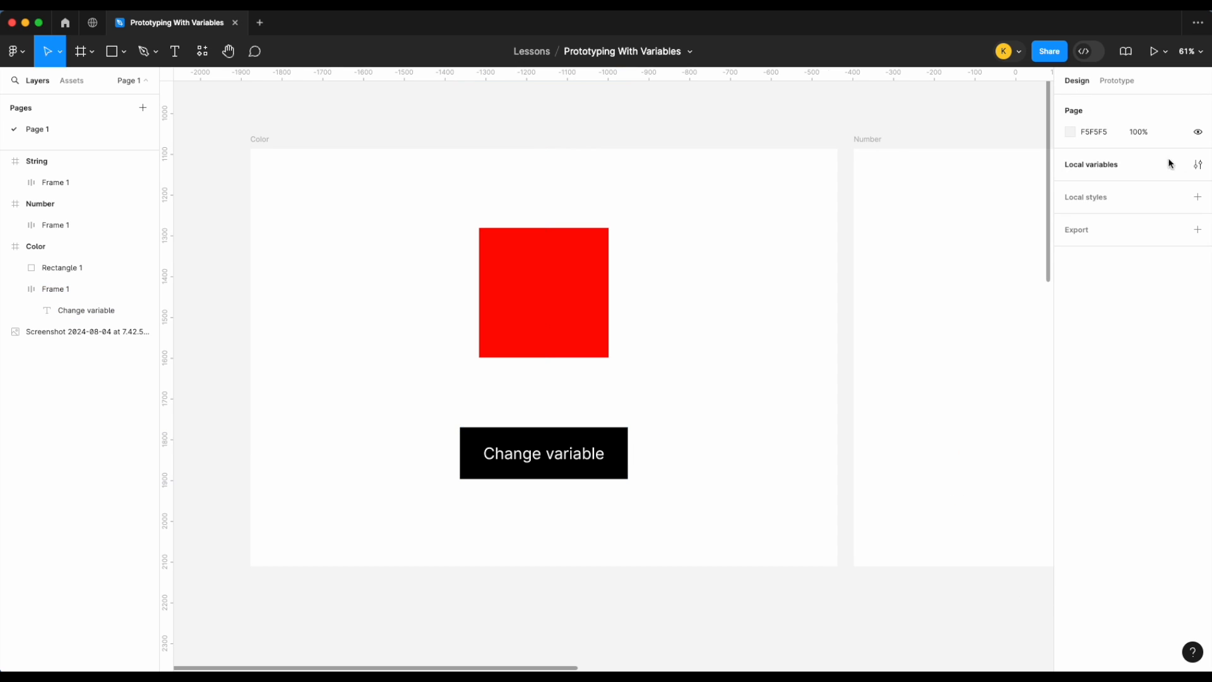
{"action": "left_click", "coordinate": [1196, 161]}
{"action": "left_click", "coordinate": [1054, 173]}
{"action": "key", "text": "ctrl+c"}
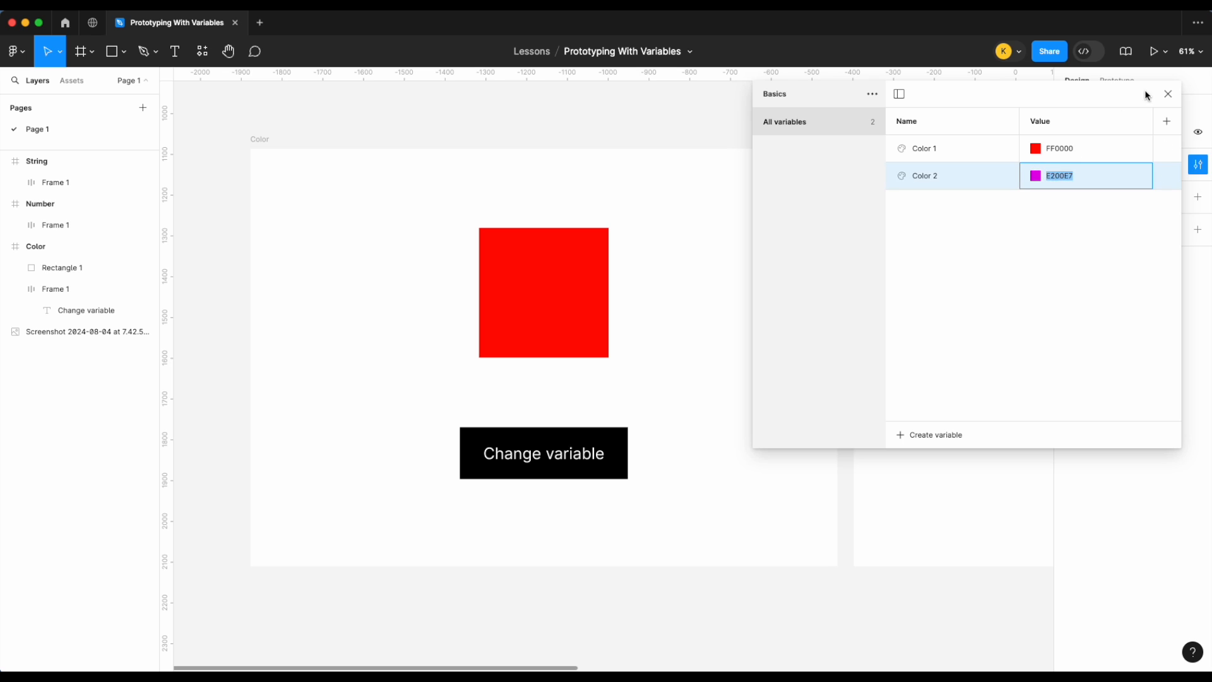
{"action": "left_click", "coordinate": [1168, 94]}
Step: Paste E200E7 as the value the button's interaction assigns to Color 1
{"action": "left_click", "coordinate": [582, 456]}
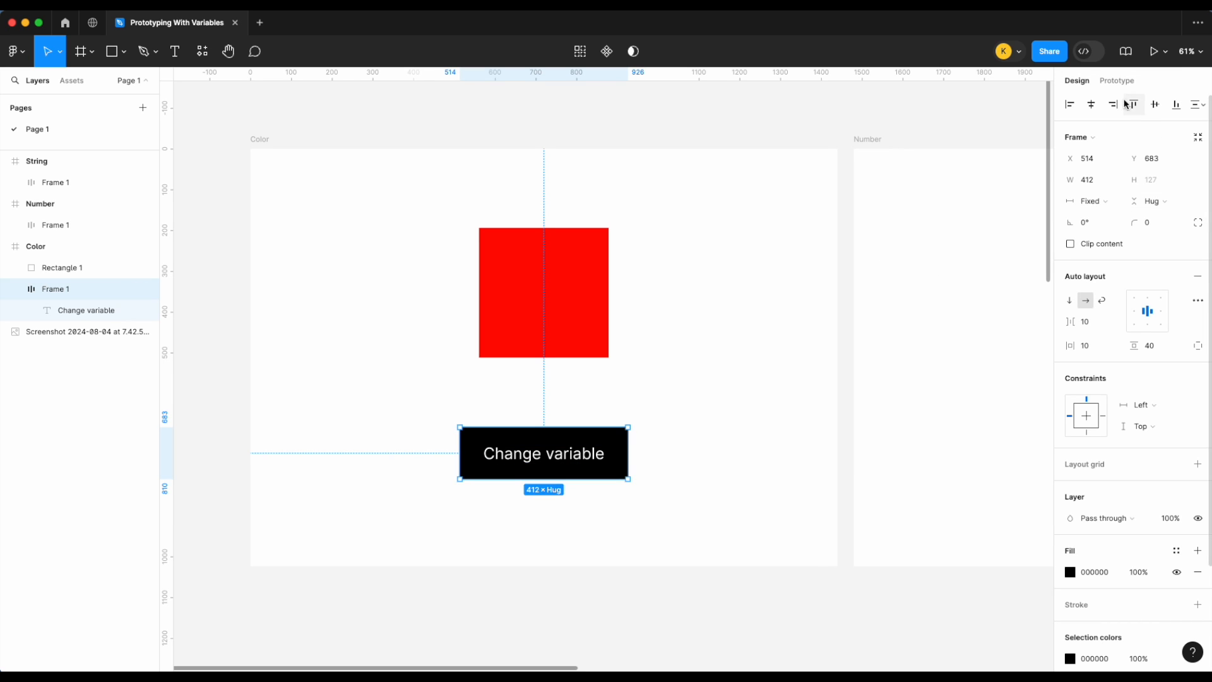
{"action": "left_click", "coordinate": [1117, 80]}
{"action": "left_click", "coordinate": [1148, 133]}
{"action": "left_click", "coordinate": [950, 208]}
{"action": "key", "text": "ctrl+v"}
{"action": "key", "text": "Return"}
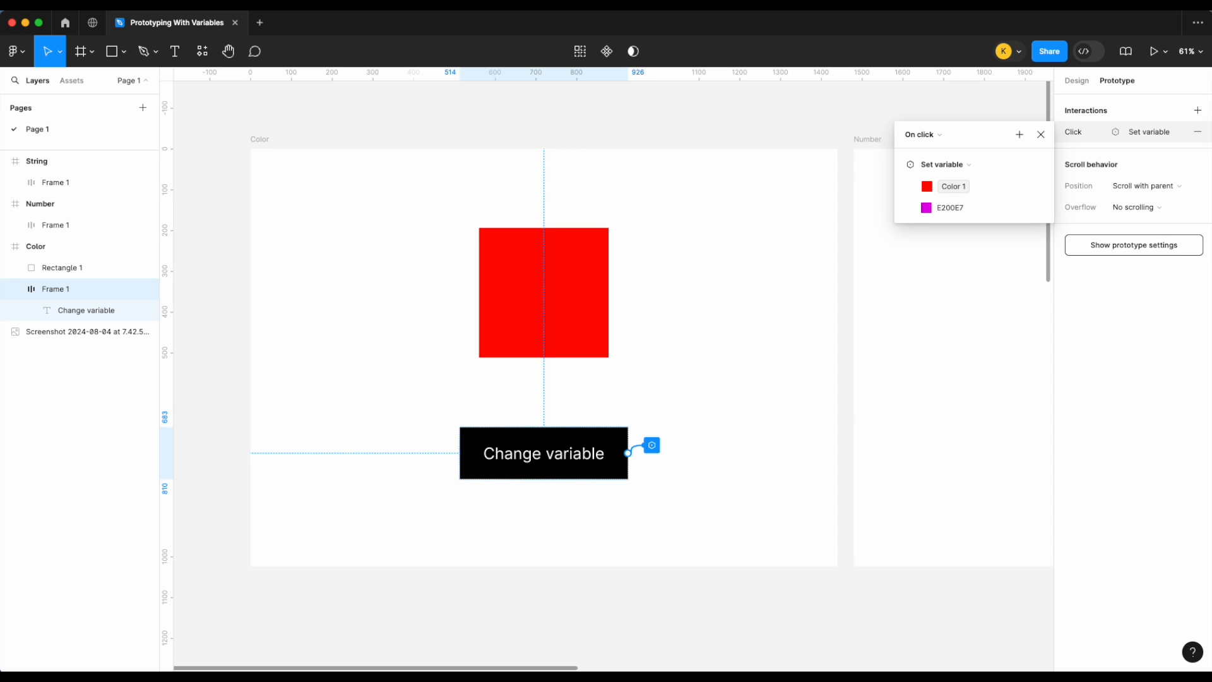
{"action": "left_click", "coordinate": [1041, 134]}
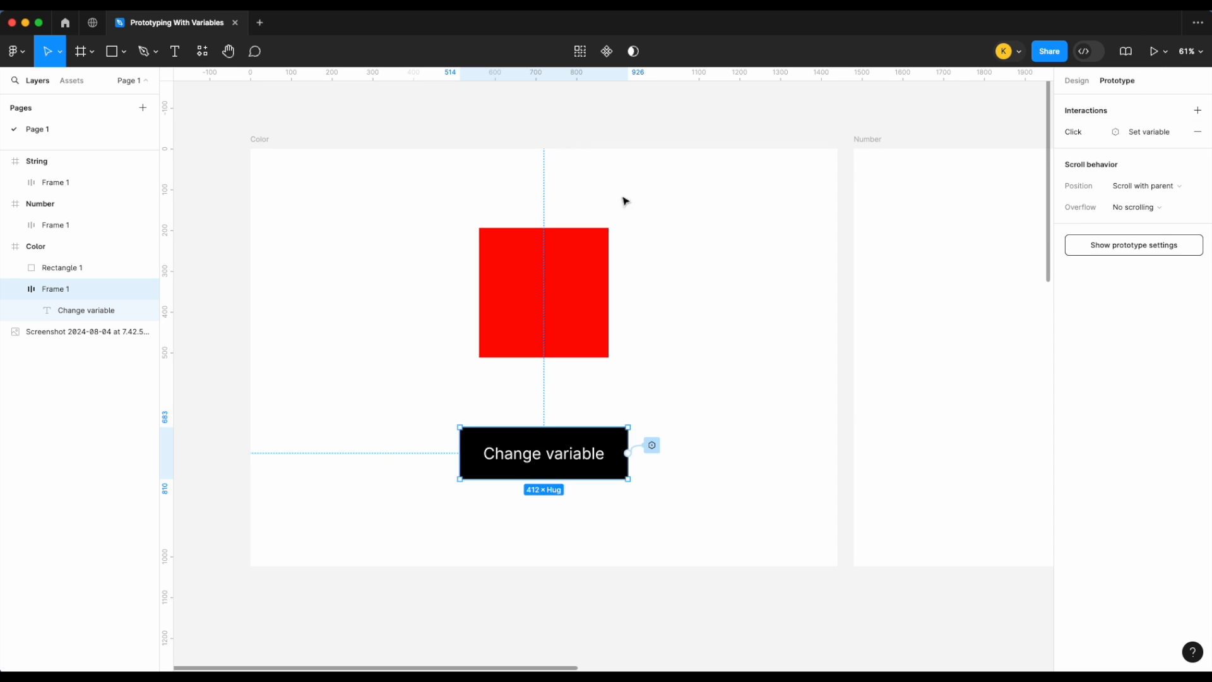
Step: Present the Color frame as a prototype, fit it to the window, and test the Change variable button
{"action": "left_click", "coordinate": [260, 139]}
{"action": "left_click", "coordinate": [1165, 51]}
{"action": "left_click", "coordinate": [1152, 84]}
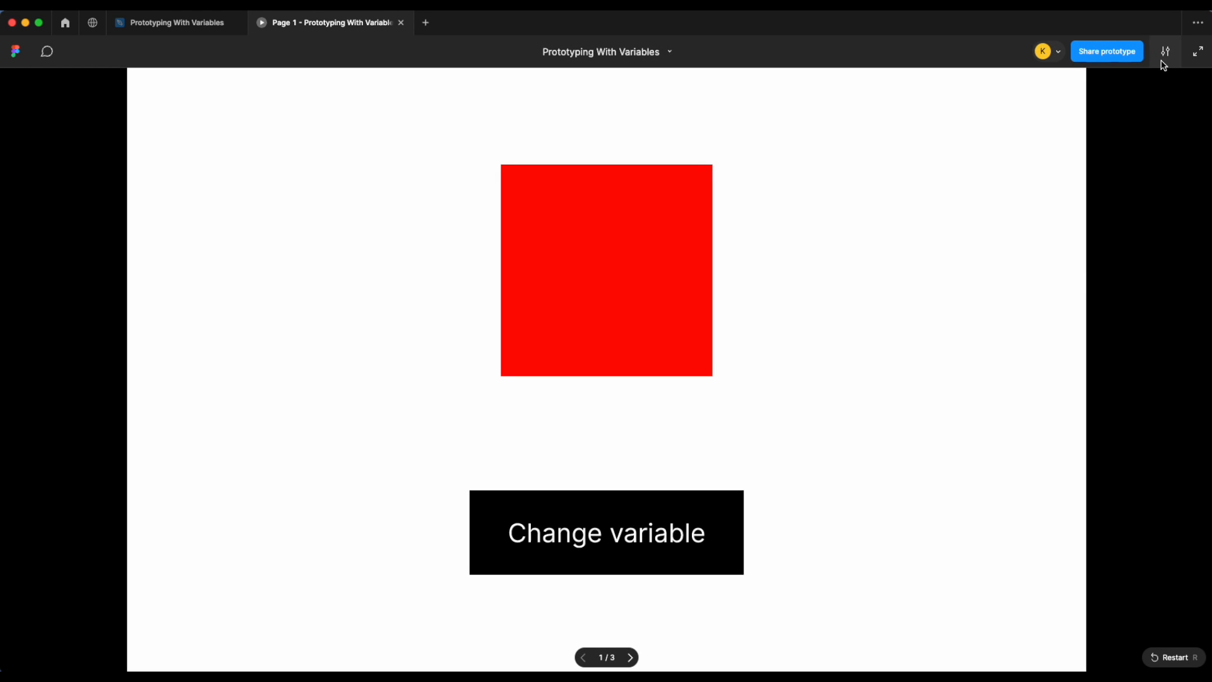
{"action": "left_click", "coordinate": [1166, 51]}
{"action": "left_click", "coordinate": [1123, 166]}
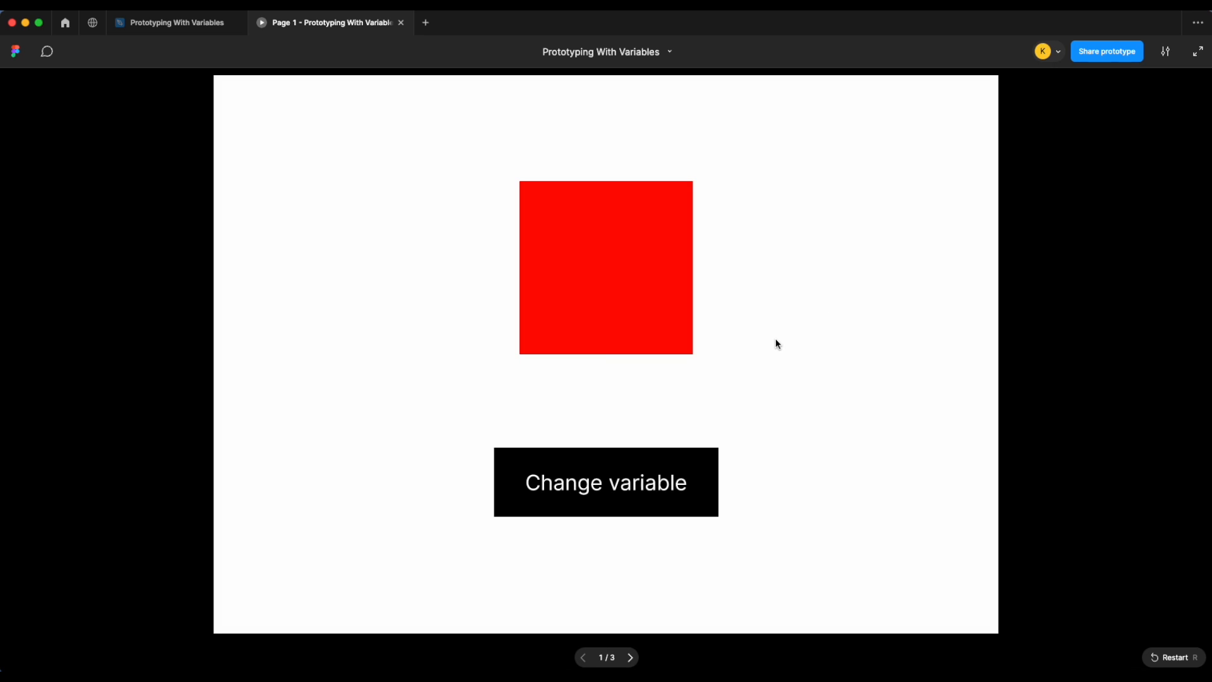
{"action": "left_click", "coordinate": [777, 340]}
{"action": "left_click", "coordinate": [673, 494]}
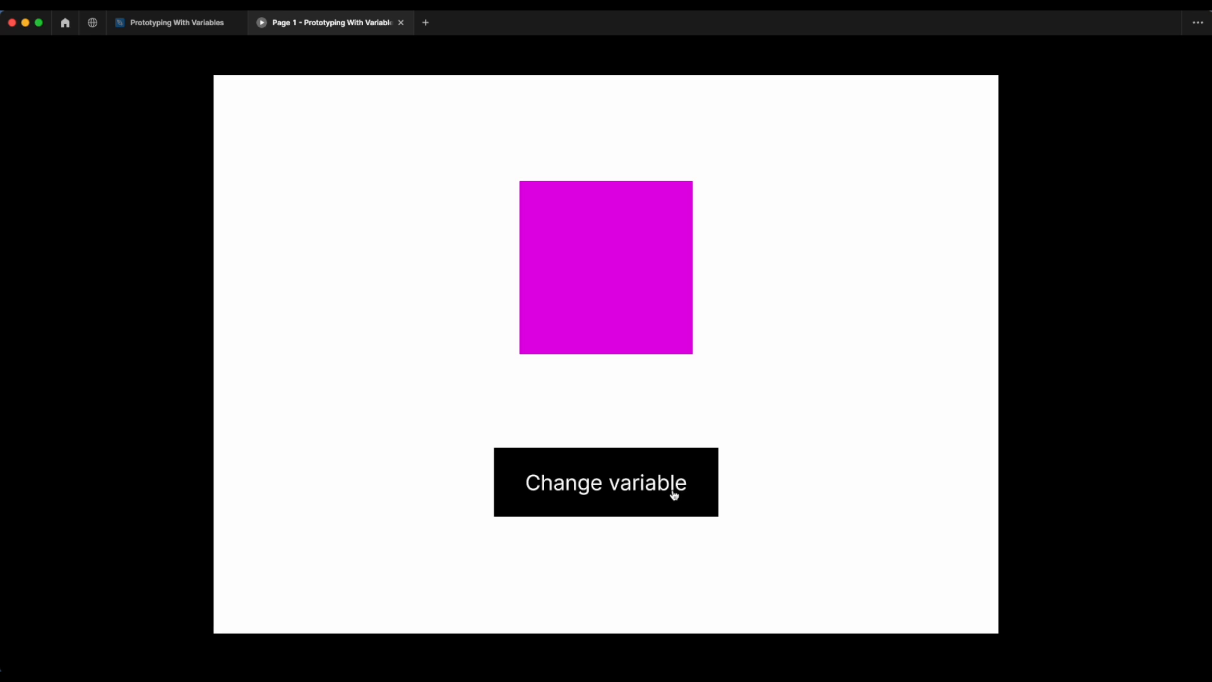
Step: Return to the design file and create a text box reading 2 in the Number frame
{"action": "left_click", "coordinate": [190, 23]}
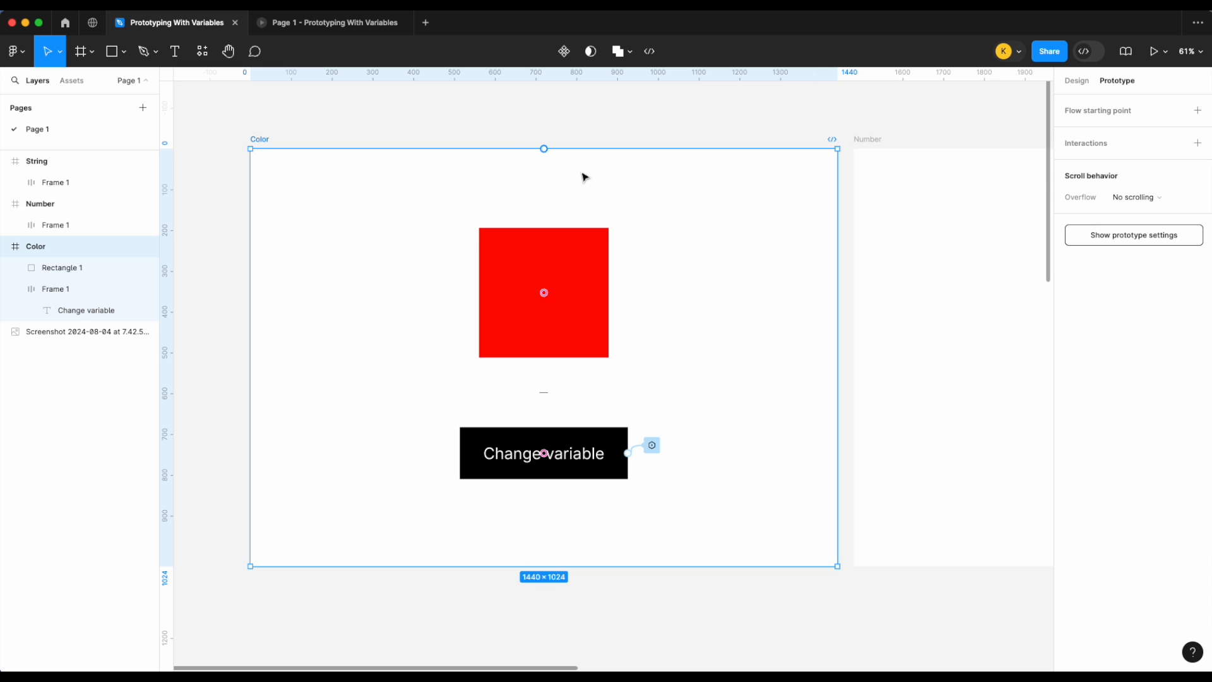
{"action": "left_click", "coordinate": [632, 144]}
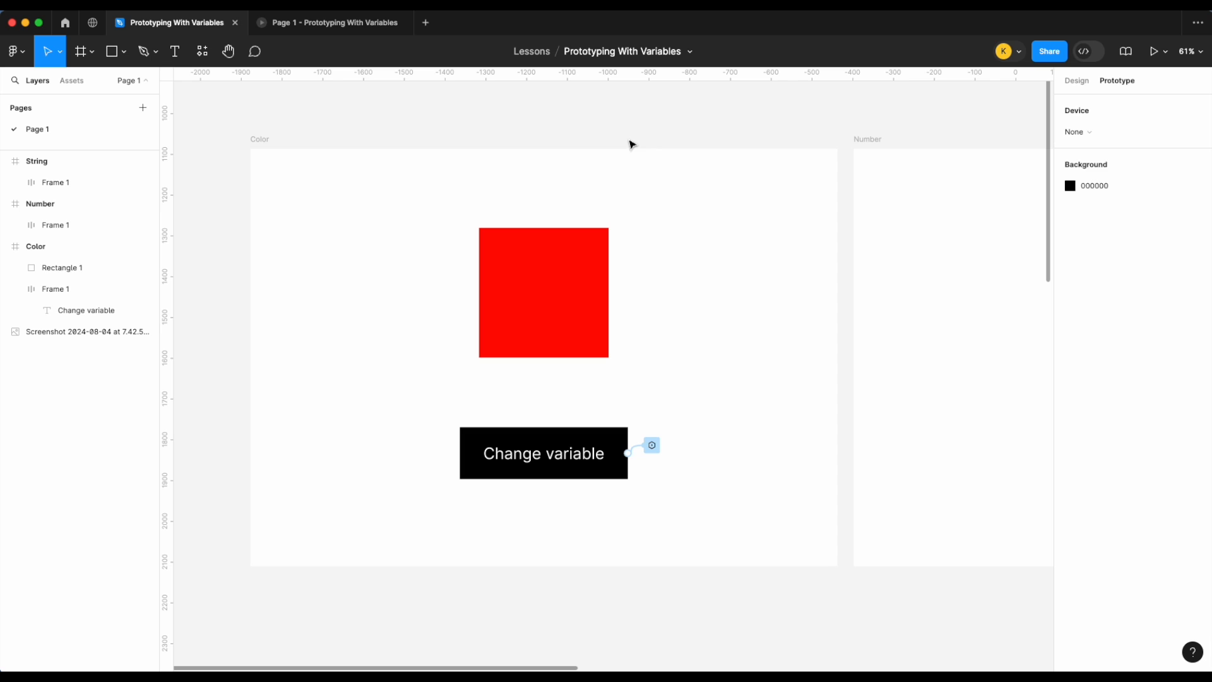
{"action": "scroll", "coordinate": [631, 144], "scroll_direction": "right", "scroll_amount": 8}
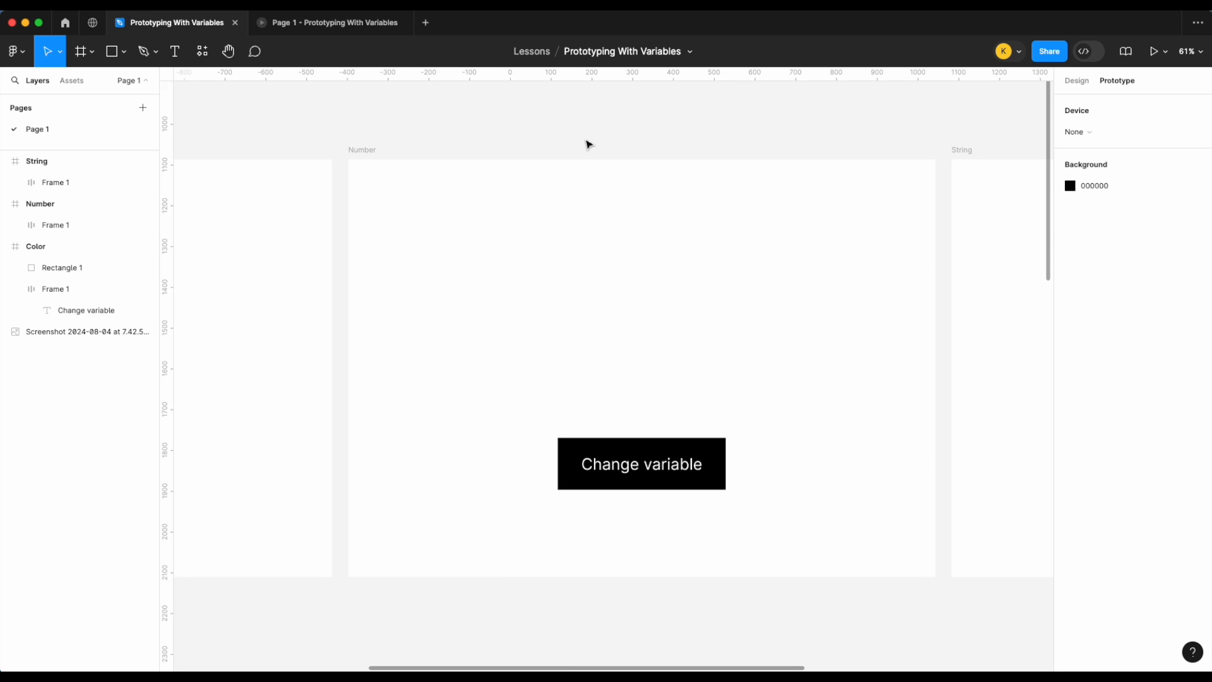
{"action": "left_click", "coordinate": [1076, 80]}
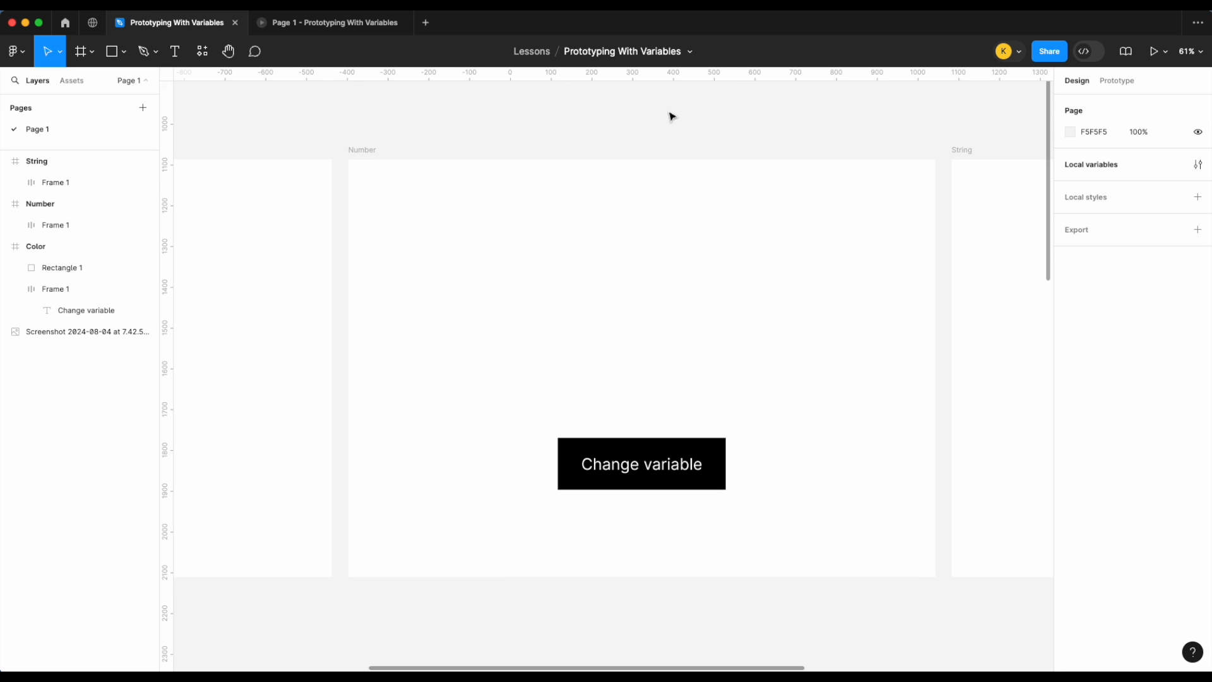
{"action": "left_click", "coordinate": [174, 52]}
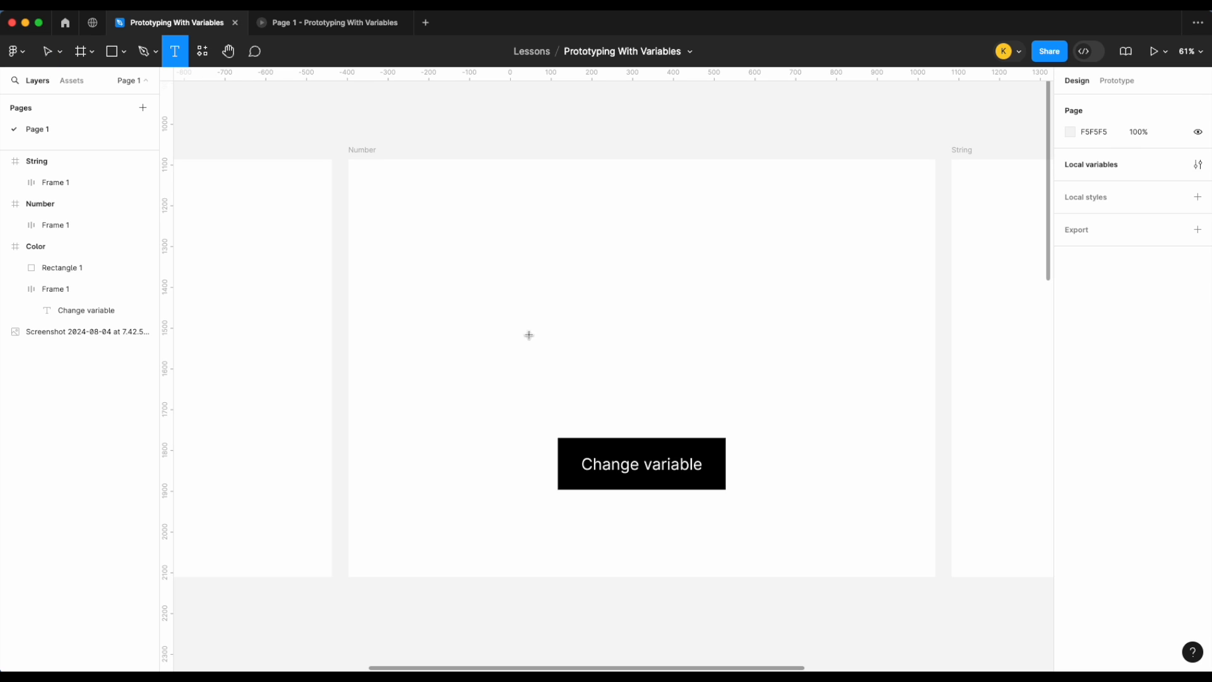
{"action": "left_click_drag", "start_coordinate": [485, 276], "coordinate": [559, 328]}
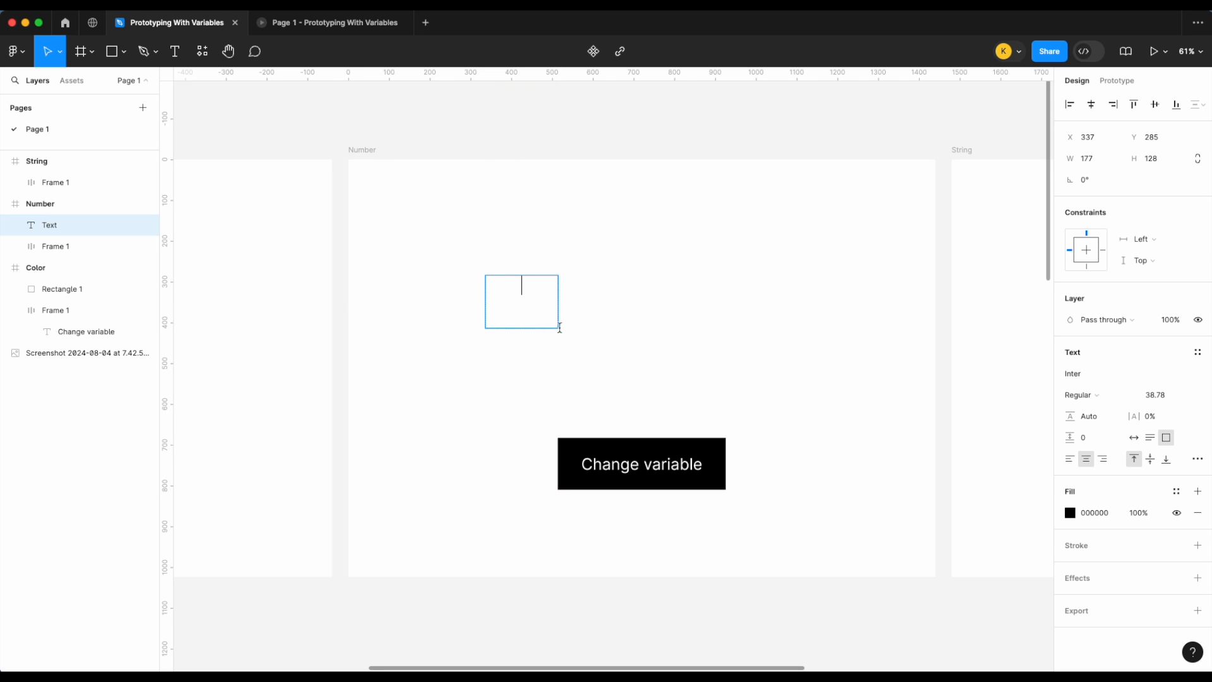
{"action": "type", "text": "2"}
Step: Duplicate the text box, move the copy to the right, and change its text to 4
{"action": "left_click", "coordinate": [617, 334]}
{"action": "key", "text": "super+d"}
{"action": "left_click_drag", "start_coordinate": [532, 298], "coordinate": [749, 299]}
{"action": "double_click", "coordinate": [739, 285]}
{"action": "type", "text": "4"}
{"action": "key", "text": "Escape"}
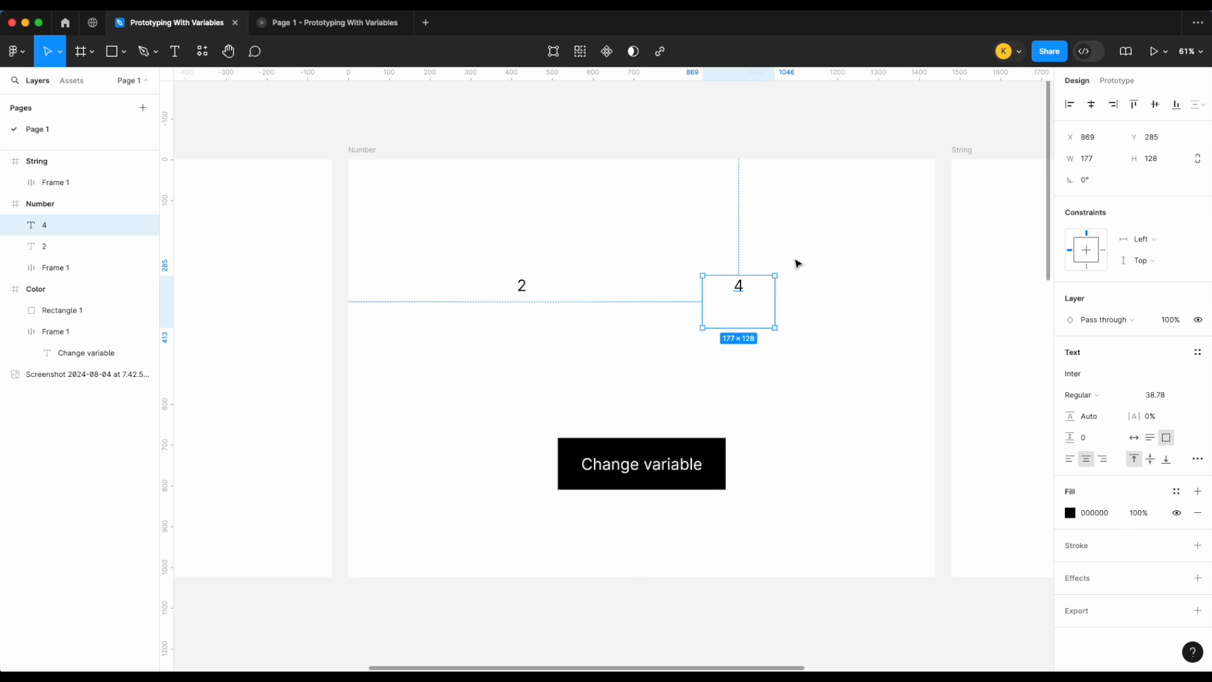
{"action": "key", "text": "Escape"}
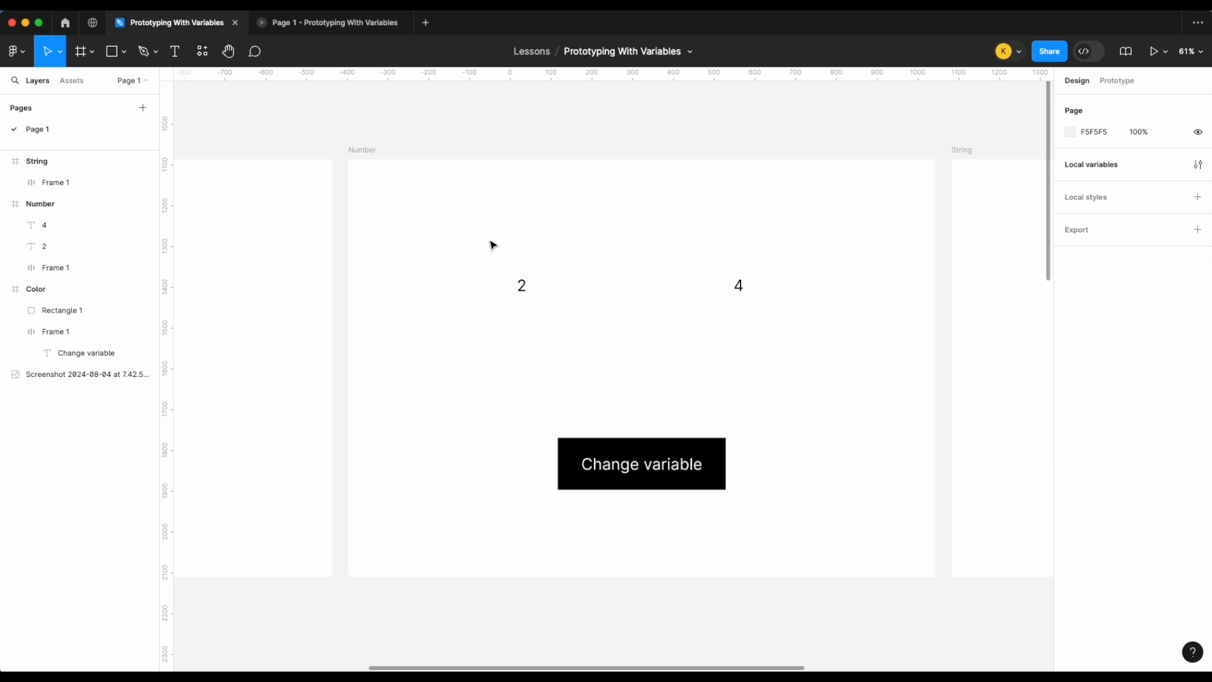
Step: Create a Number-type local variable with the value 4
{"action": "left_click", "coordinate": [673, 466]}
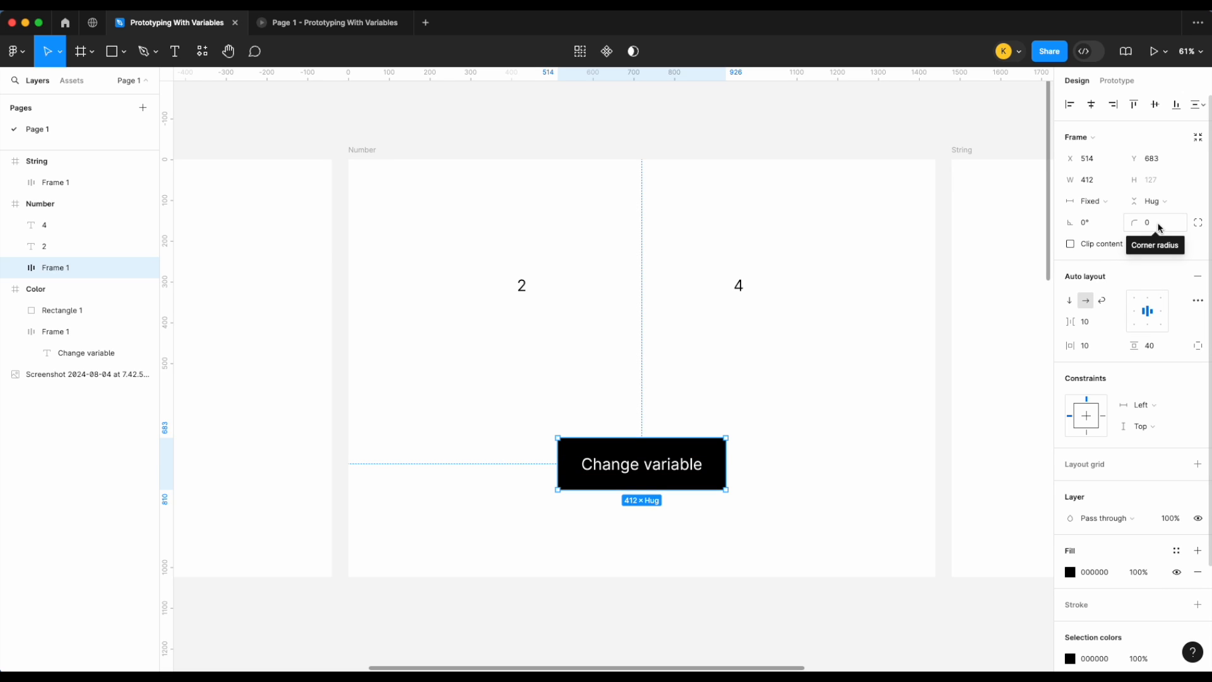
{"action": "left_click", "coordinate": [812, 227]}
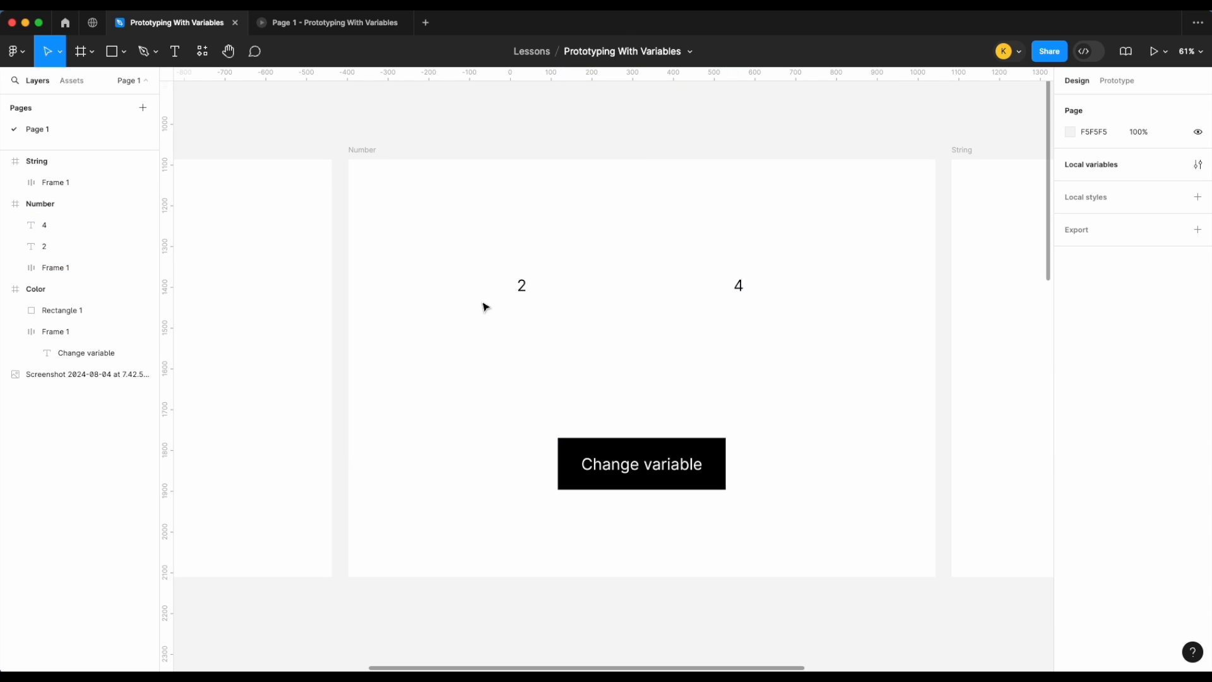
{"action": "left_click", "coordinate": [1198, 164]}
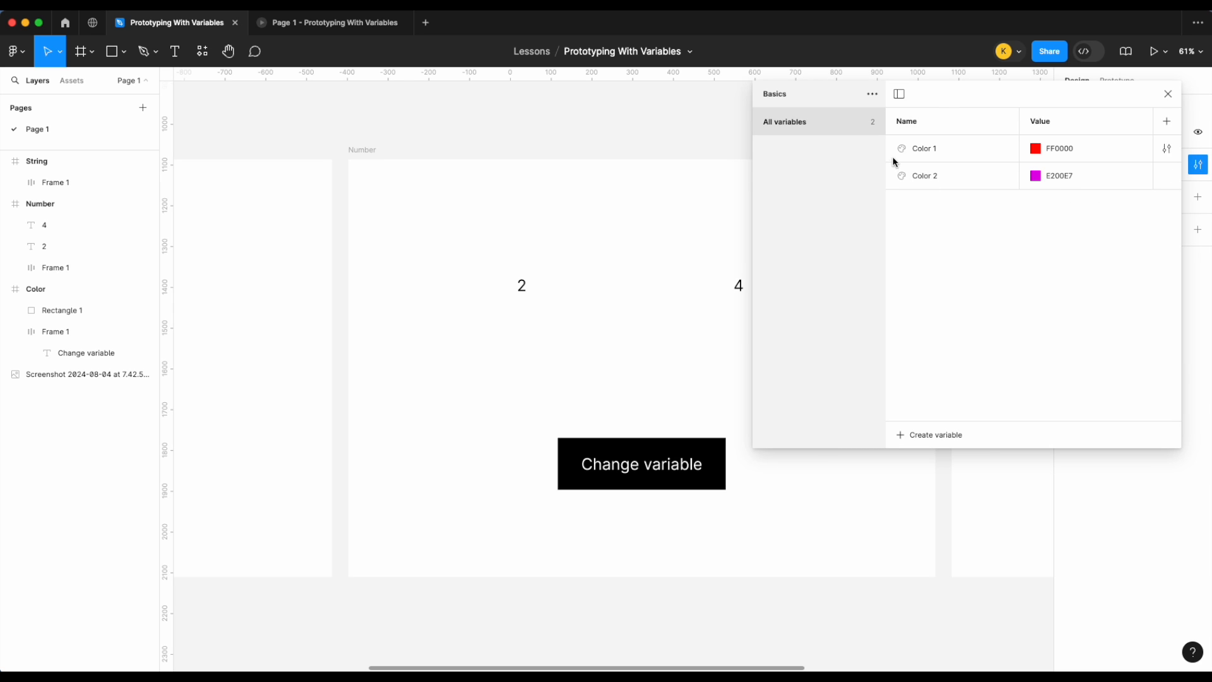
{"action": "left_click", "coordinate": [926, 435]}
{"action": "left_click", "coordinate": [927, 479]}
{"action": "left_click", "coordinate": [1057, 202]}
{"action": "type", "text": "4"}
{"action": "key", "text": "Return"}
Step: Create a second Number-type local variable with the value 8
{"action": "left_click", "coordinate": [933, 442]}
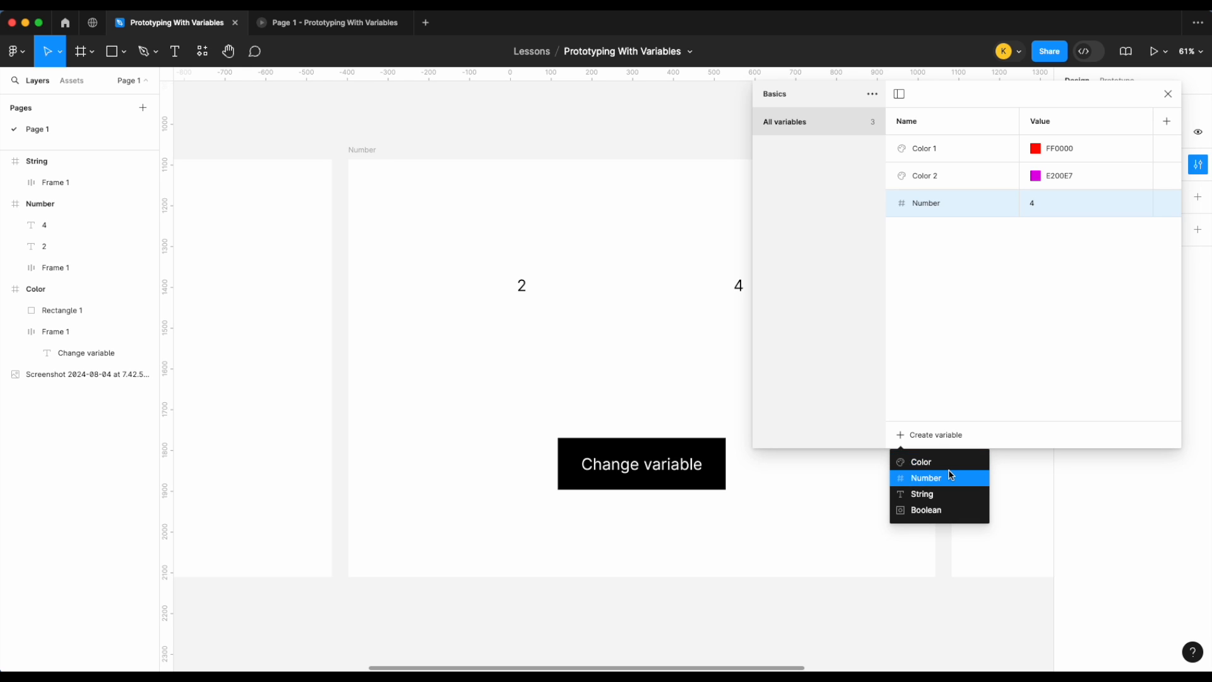
{"action": "left_click", "coordinate": [949, 477]}
{"action": "left_click", "coordinate": [1066, 231]}
{"action": "type", "text": "8"}
{"action": "key", "text": "Return"}
Step: Rename the first number variable to Number 1 and close the local variables
{"action": "double_click", "coordinate": [982, 206]}
{"action": "type", "text": "1"}
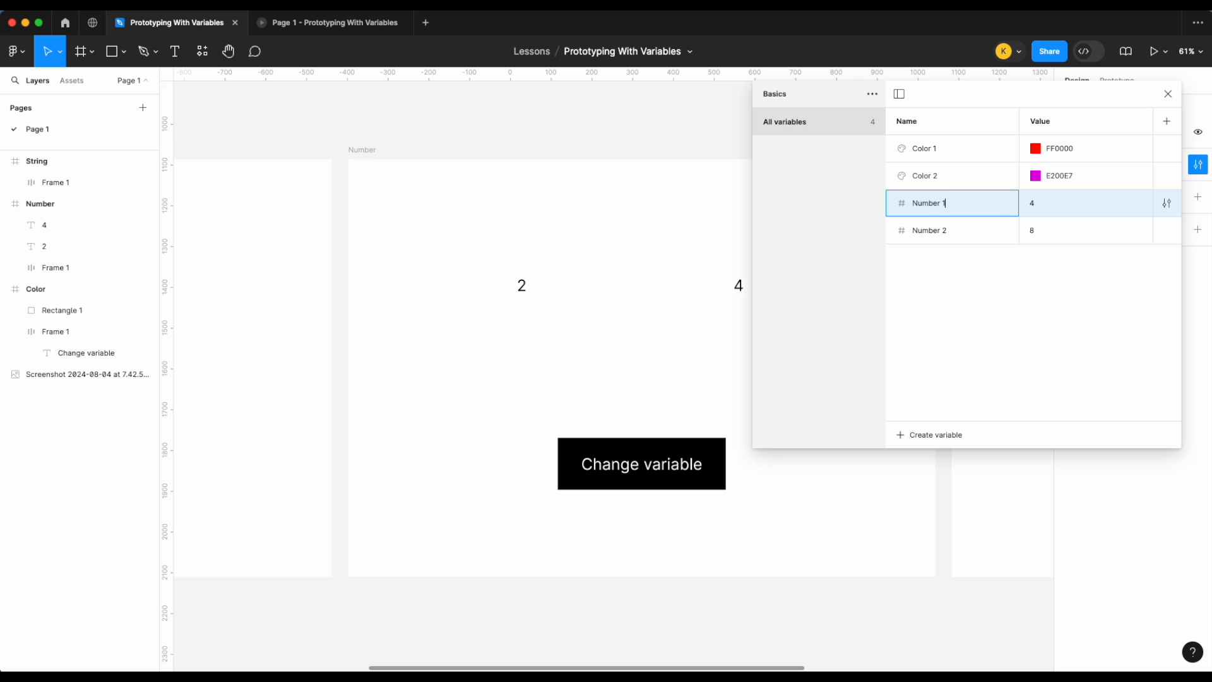
{"action": "key", "text": "Return"}
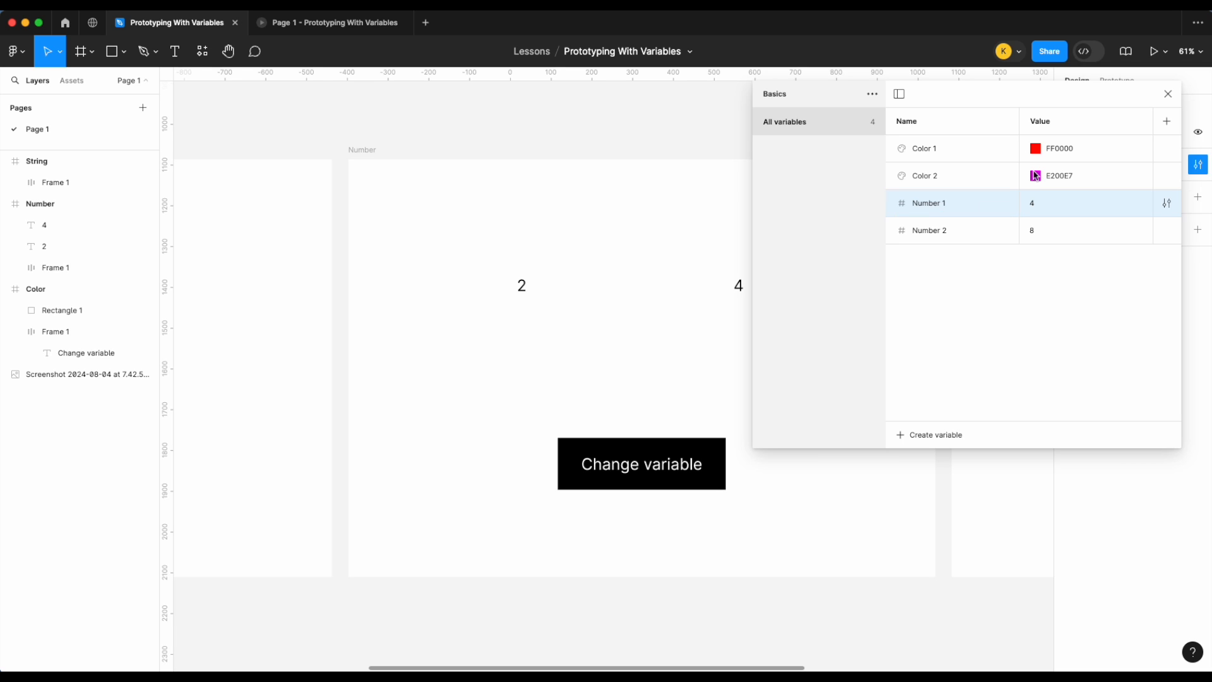
{"action": "left_click", "coordinate": [1169, 94]}
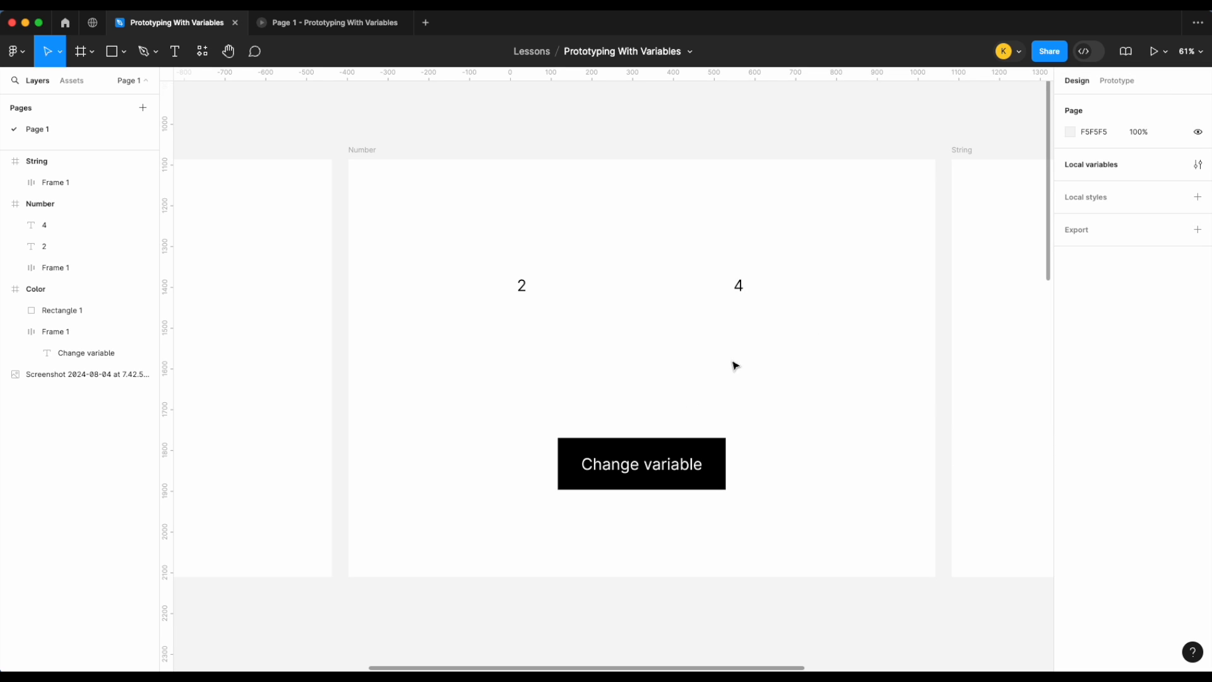
Step: Change the two text boxes to read 1 and 7
{"action": "left_click", "coordinate": [521, 287]}
{"action": "double_click", "coordinate": [522, 288]}
{"action": "type", "text": "1"}
{"action": "double_click", "coordinate": [742, 289]}
{"action": "key", "text": "BackSpace"}
{"action": "type", "text": "7"}
{"action": "left_click", "coordinate": [827, 379]}
Step: Delete the right text box and move the remaining text box to the middle of the frame
{"action": "left_click", "coordinate": [524, 289]}
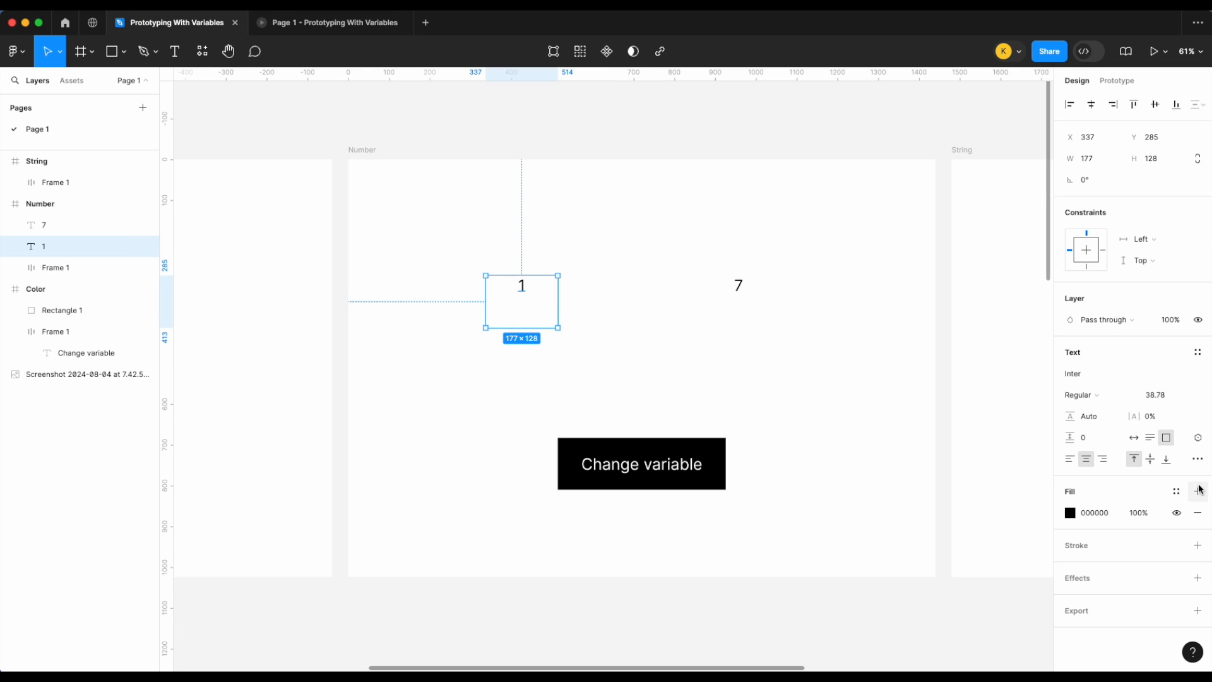
{"action": "left_click", "coordinate": [740, 285]}
{"action": "key", "text": "Delete"}
{"action": "left_click_drag", "start_coordinate": [539, 303], "coordinate": [676, 309]}
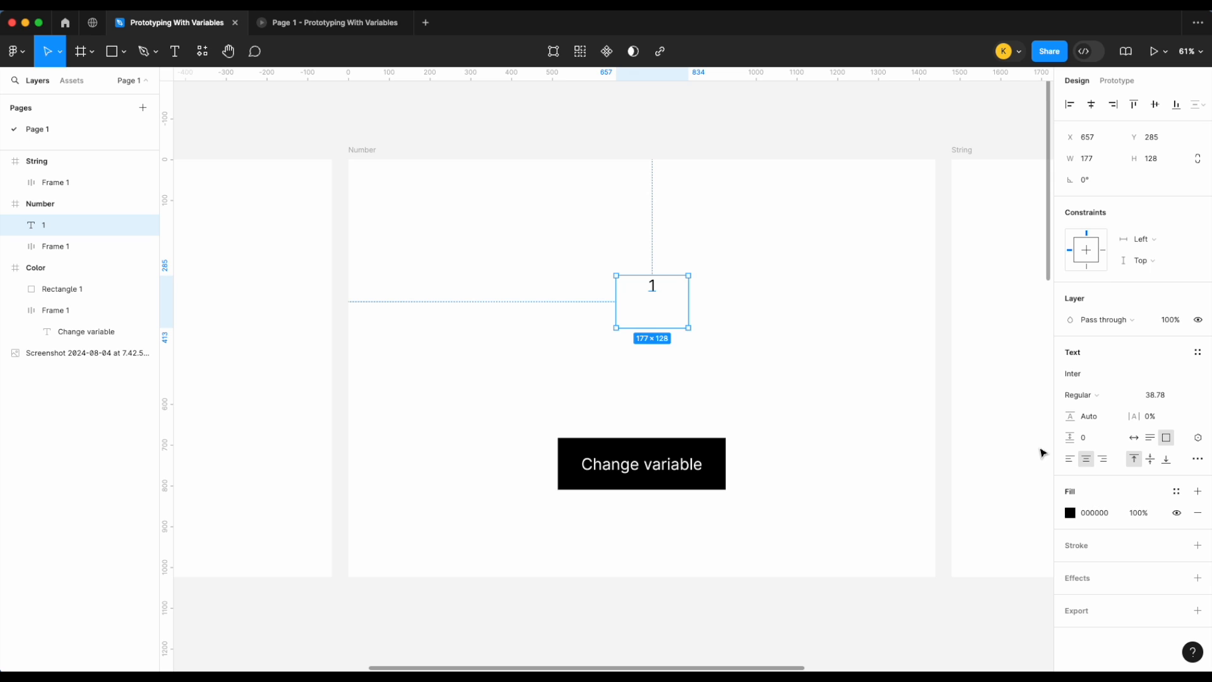
Step: Bind the text box's content to the Number 1 variable
{"action": "left_click", "coordinate": [1196, 437]}
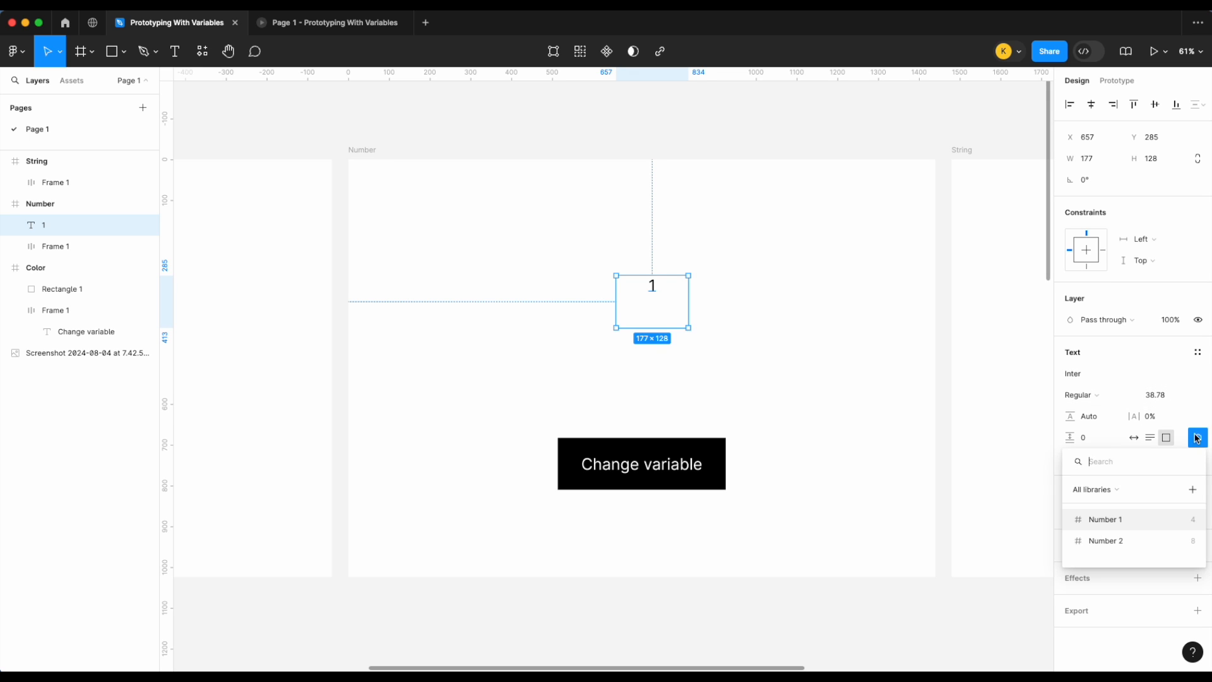
{"action": "left_click", "coordinate": [1122, 517]}
{"action": "left_click", "coordinate": [864, 415]}
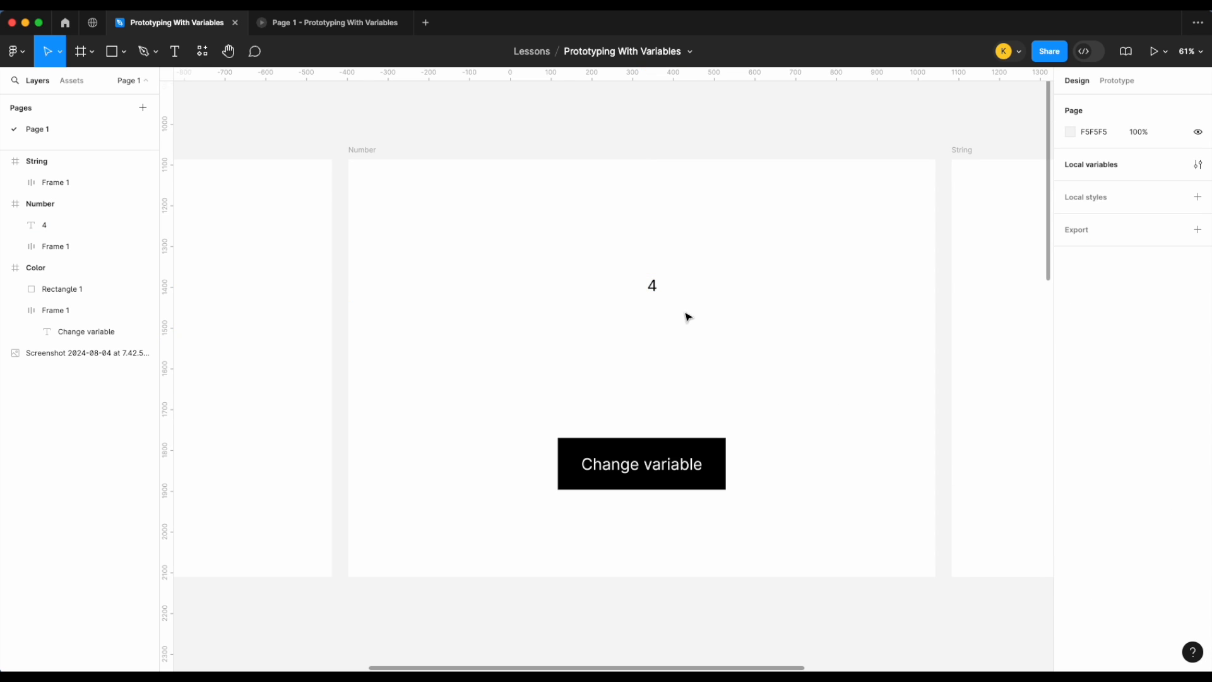
Step: Move the number text lower, to the middle of the Number frame
{"action": "left_click", "coordinate": [656, 295]}
{"action": "left_click_drag", "start_coordinate": [657, 295], "coordinate": [656, 351]}
{"action": "left_click", "coordinate": [817, 355]}
Step: Duplicate the Change variable button and place the copy near the top of the Number frame
{"action": "left_click", "coordinate": [713, 445]}
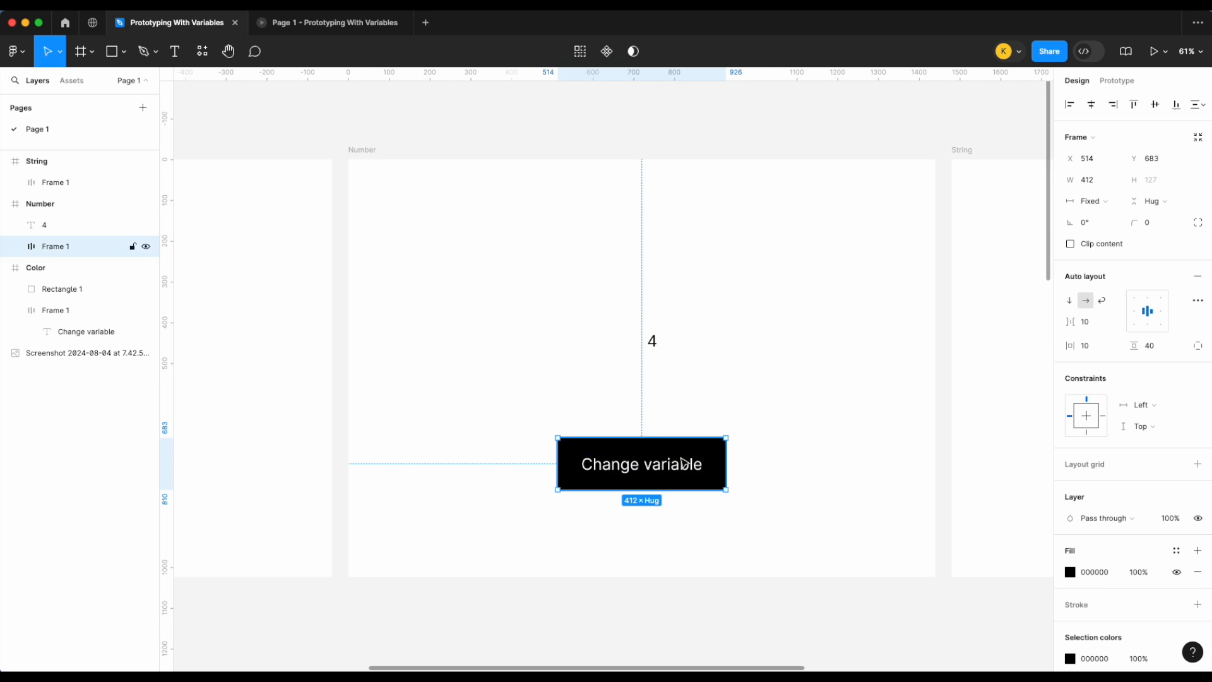
{"action": "left_click_drag", "start_coordinate": [699, 465], "coordinate": [704, 246]}
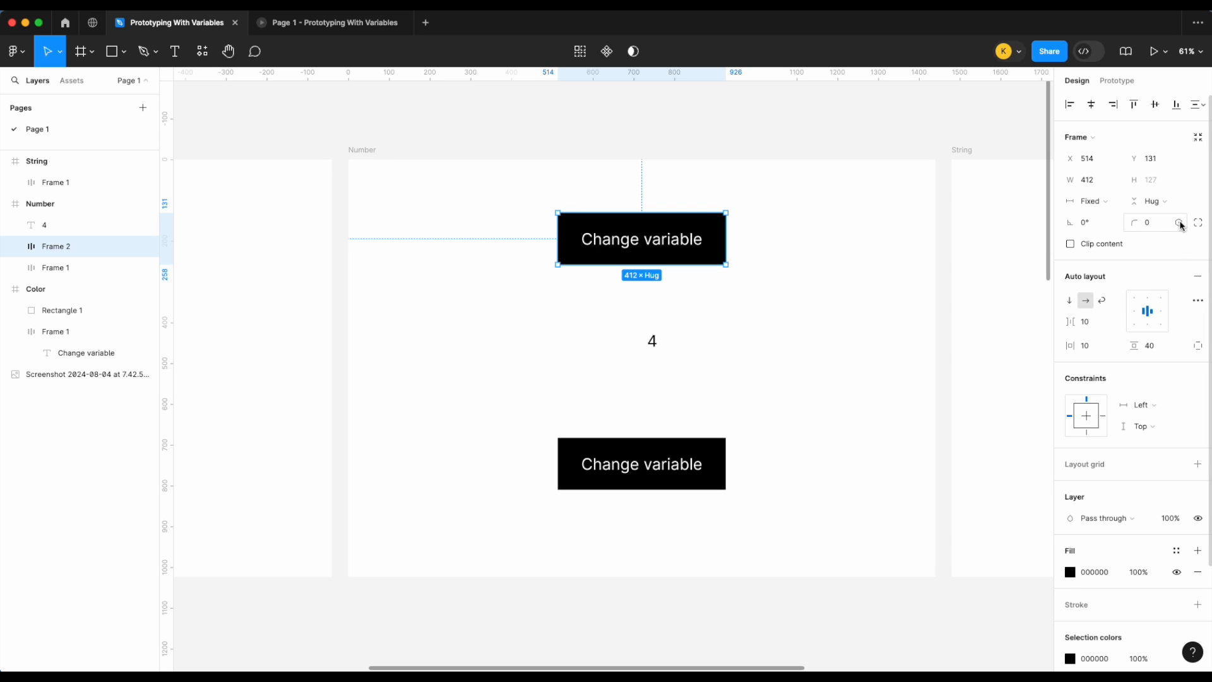
Step: Bind the top button's corner radius to the Number 1 variable
{"action": "left_click", "coordinate": [1179, 223]}
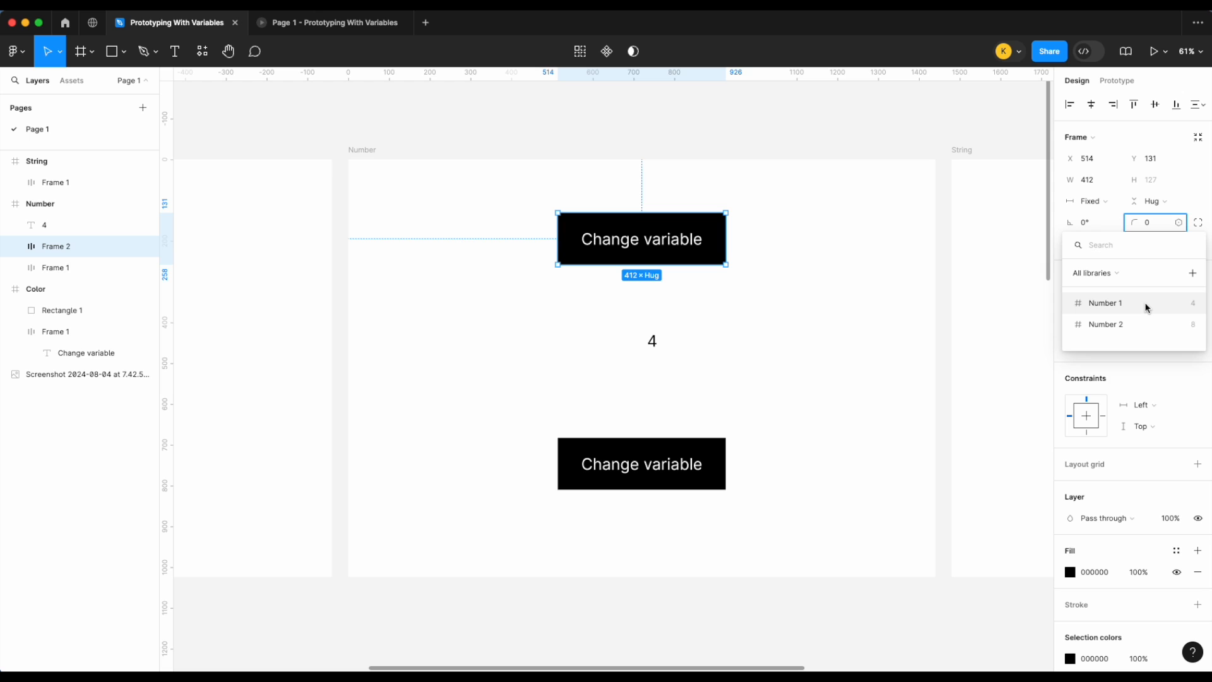
{"action": "key", "text": "Escape"}
{"action": "scroll", "coordinate": [718, 203], "scroll_direction": "up", "scroll_amount": 10}
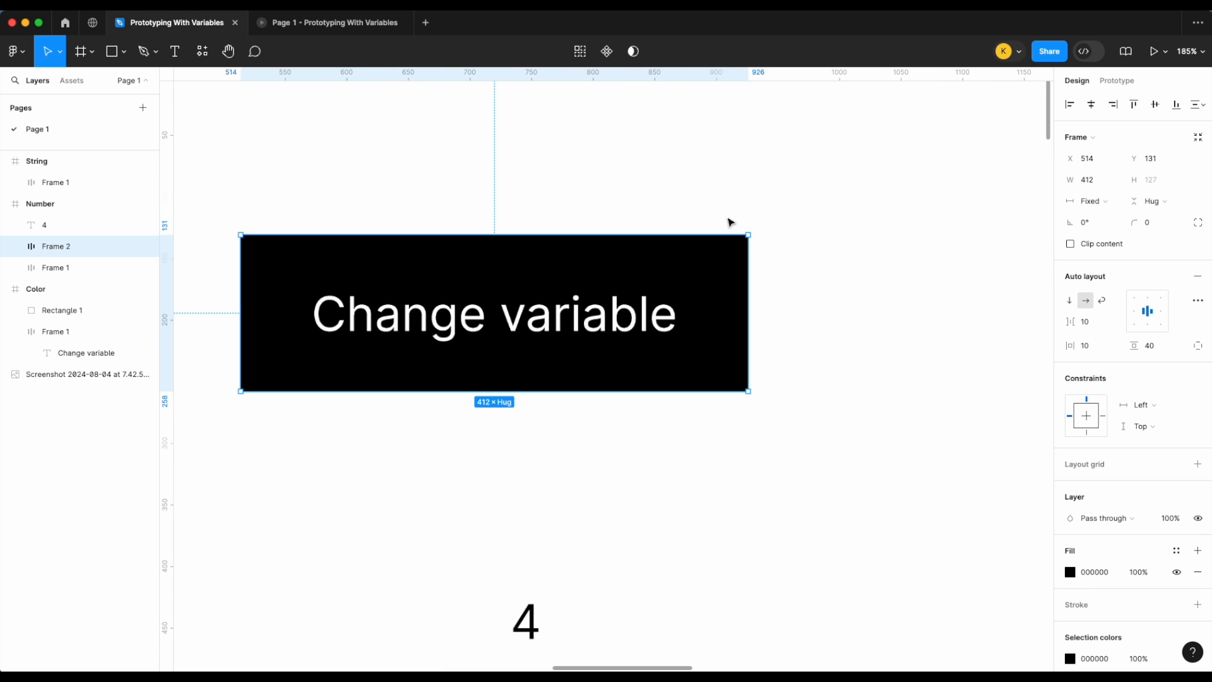
{"action": "left_click", "coordinate": [827, 233]}
{"action": "left_click", "coordinate": [753, 243]}
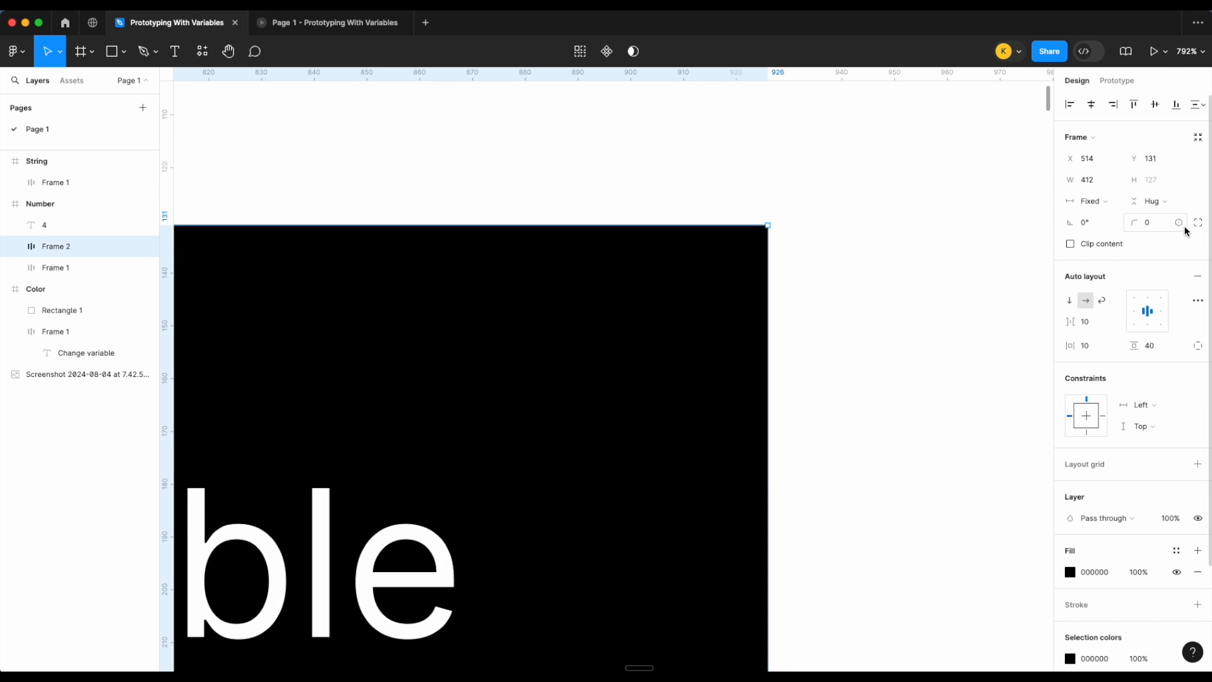
{"action": "left_click", "coordinate": [1179, 224]}
{"action": "left_click", "coordinate": [1119, 303]}
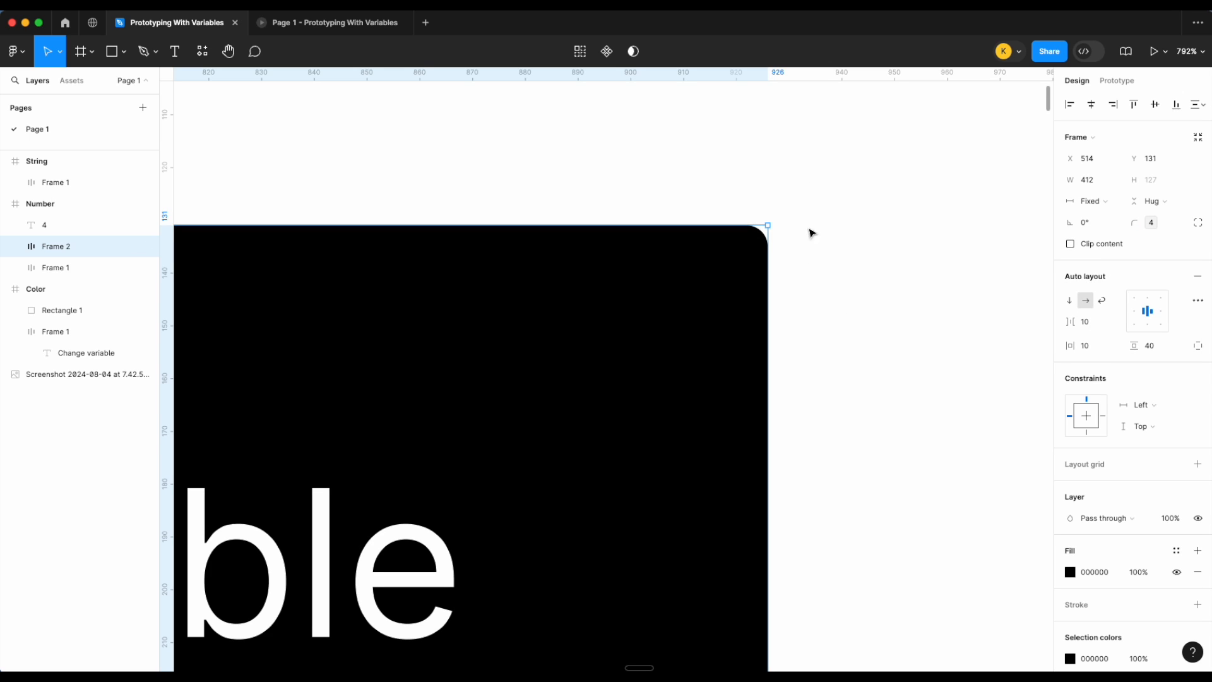
Step: Review the Number frame layout and the list of local variables
{"action": "scroll", "coordinate": [871, 180], "scroll_direction": "down", "scroll_amount": 10}
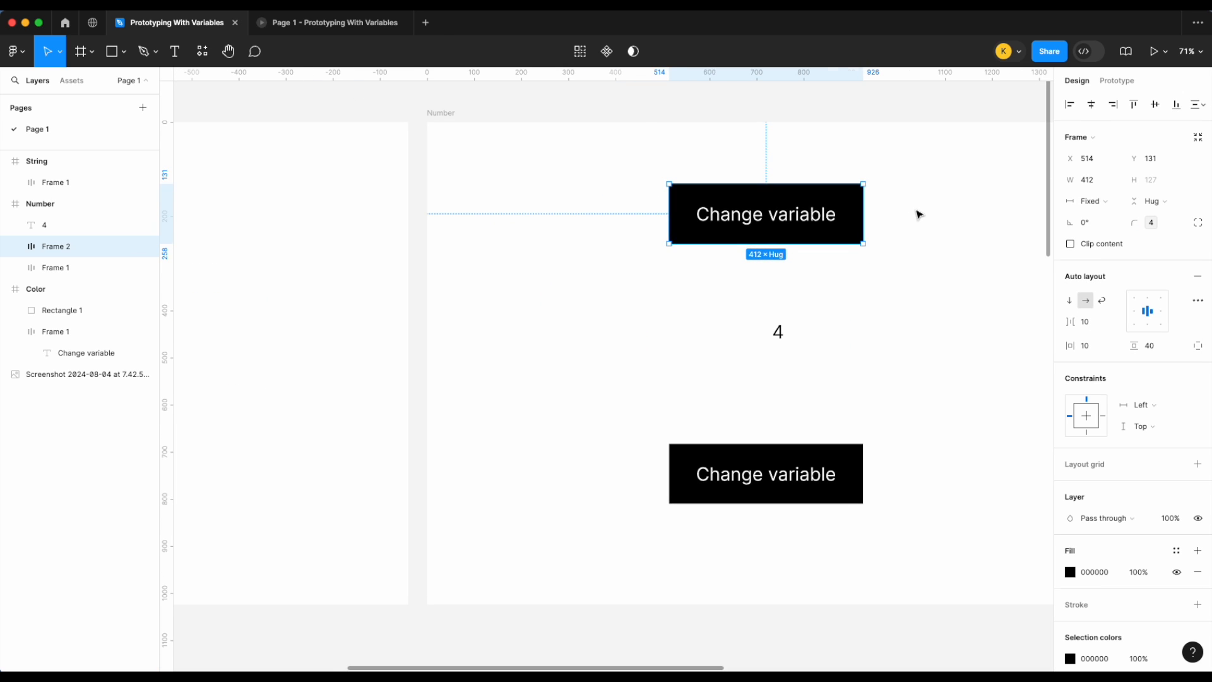
{"action": "left_click", "coordinate": [920, 215]}
{"action": "scroll", "coordinate": [919, 214], "scroll_direction": "up", "scroll_amount": 1}
{"action": "scroll", "coordinate": [923, 316], "scroll_direction": "down", "scroll_amount": 2}
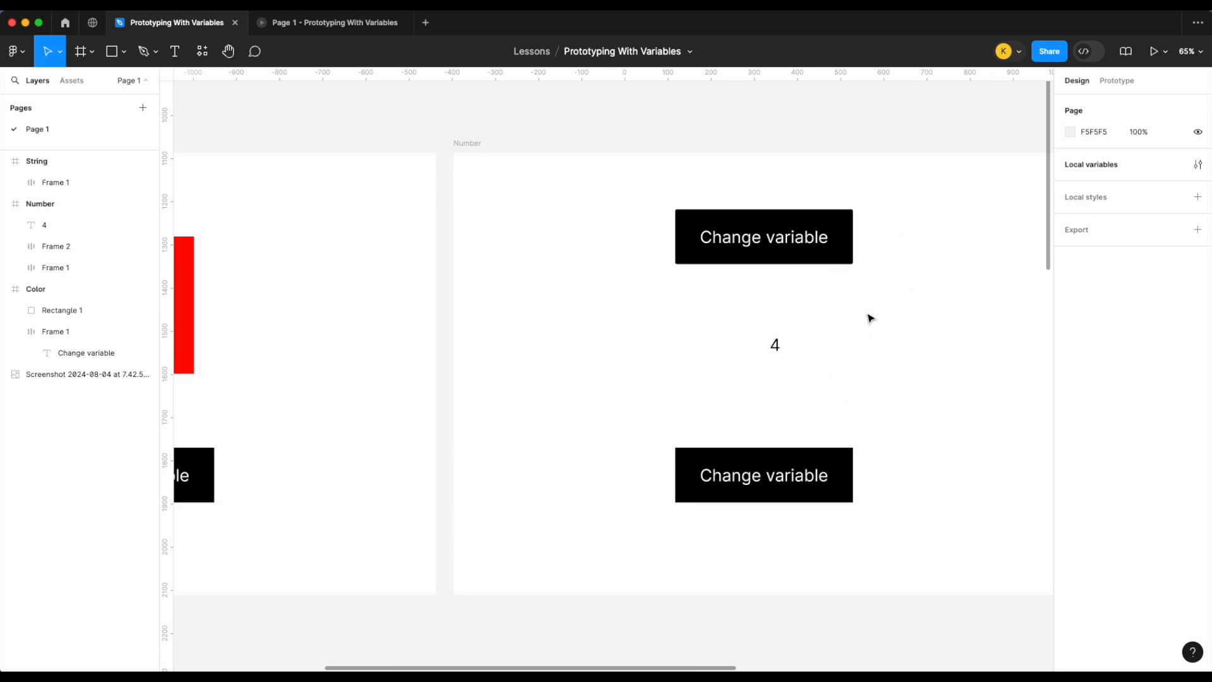
{"action": "scroll", "coordinate": [871, 317], "scroll_direction": "right", "scroll_amount": 5}
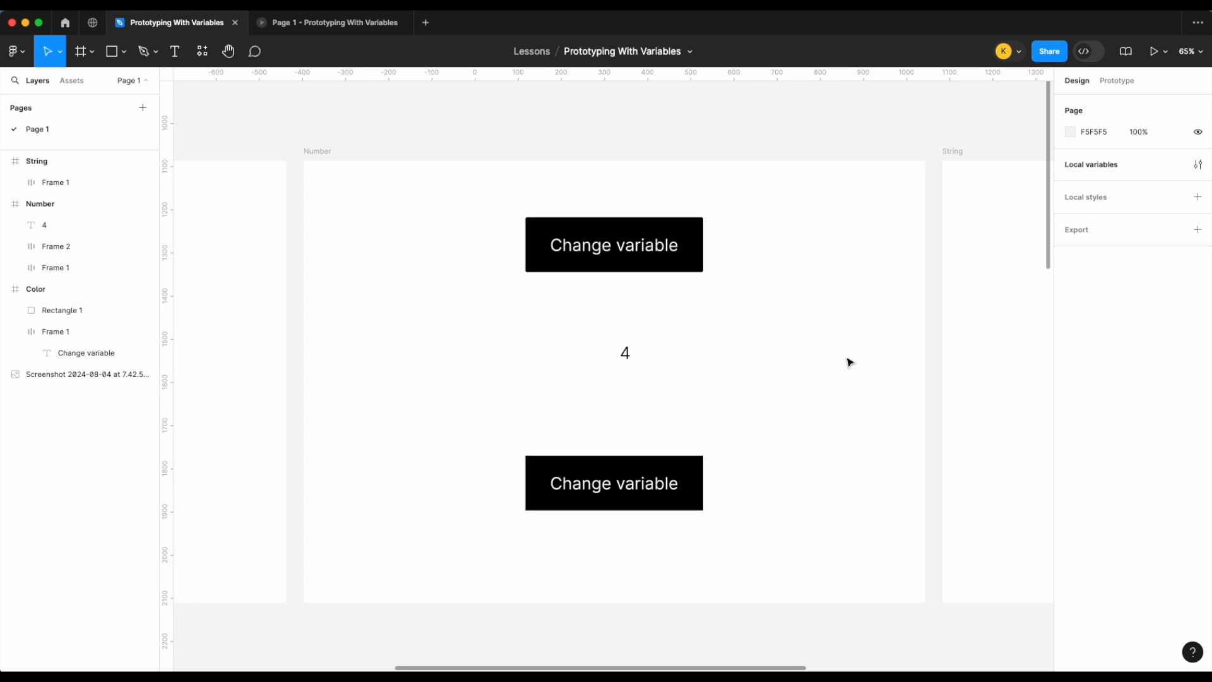
{"action": "left_click", "coordinate": [1113, 82]}
{"action": "left_click", "coordinate": [1077, 82]}
{"action": "left_click", "coordinate": [1198, 165]}
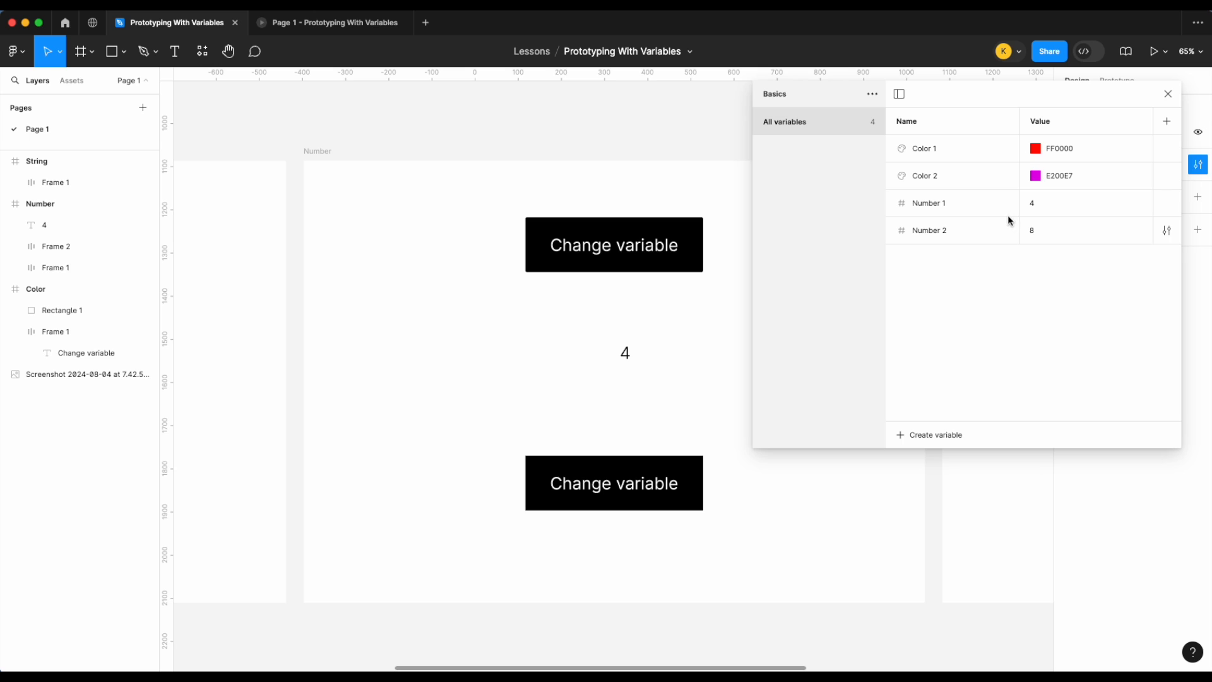
{"action": "left_click", "coordinate": [1169, 93]}
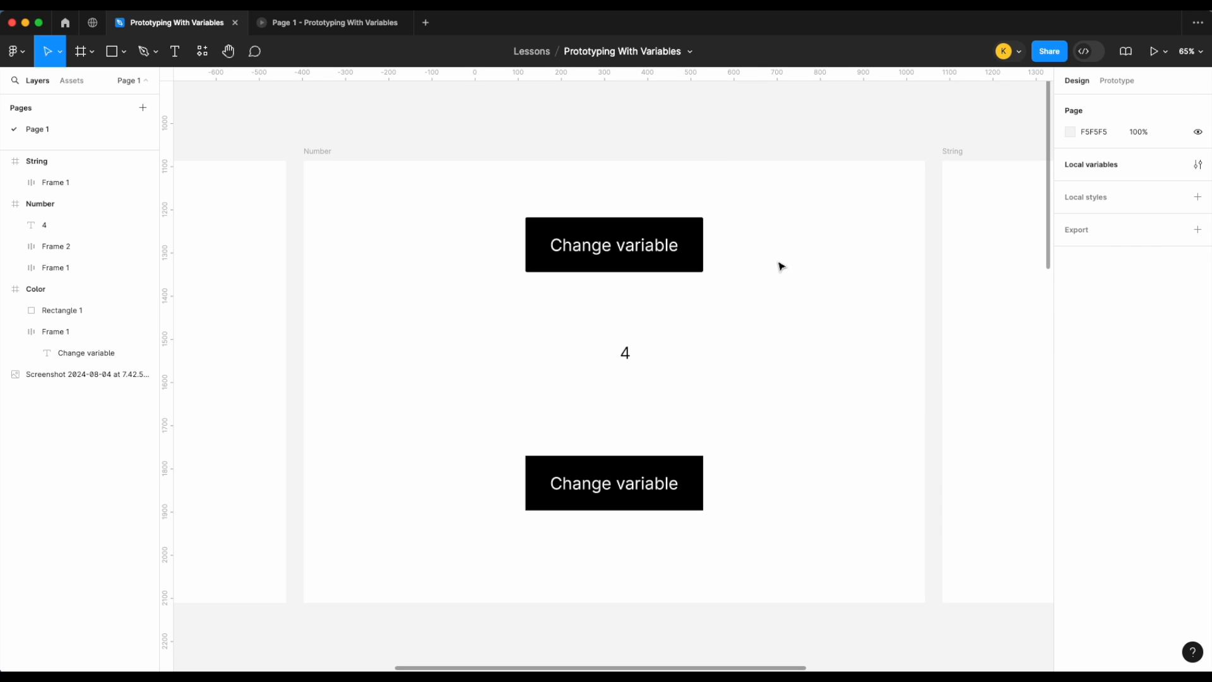
Step: Add an on-click interaction to the bottom button that sets the Number 1 variable to Number 2
{"action": "left_click", "coordinate": [617, 504]}
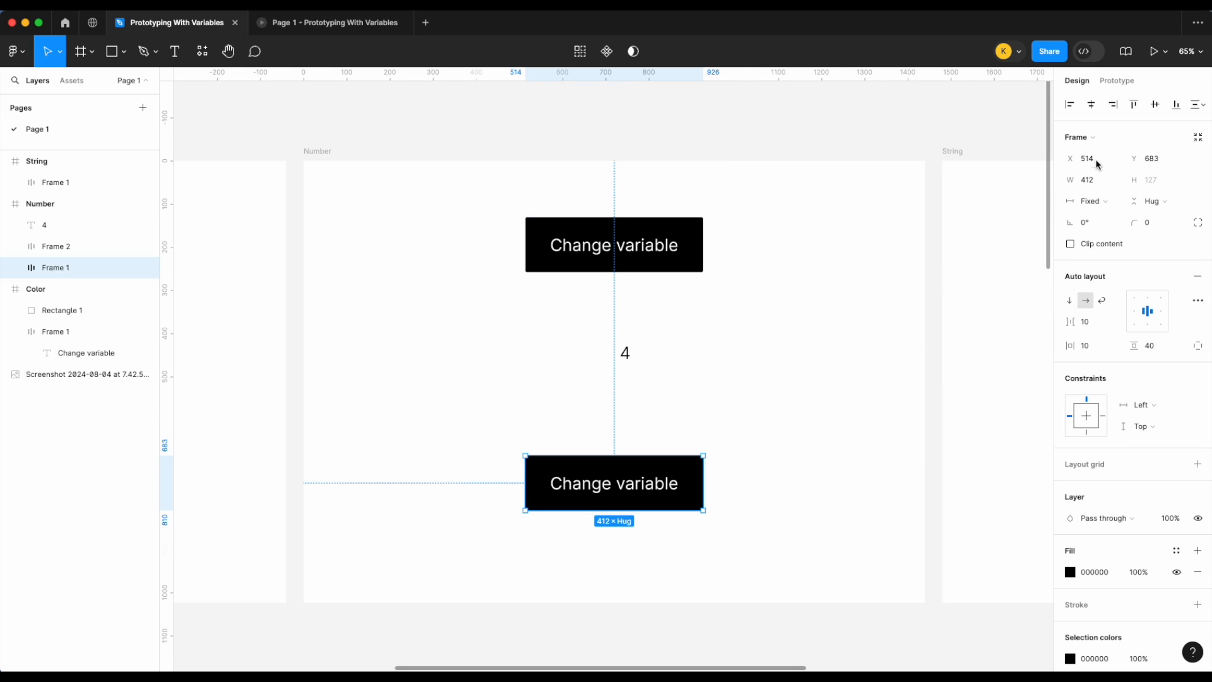
{"action": "left_click", "coordinate": [1119, 81]}
{"action": "left_click", "coordinate": [1198, 111]}
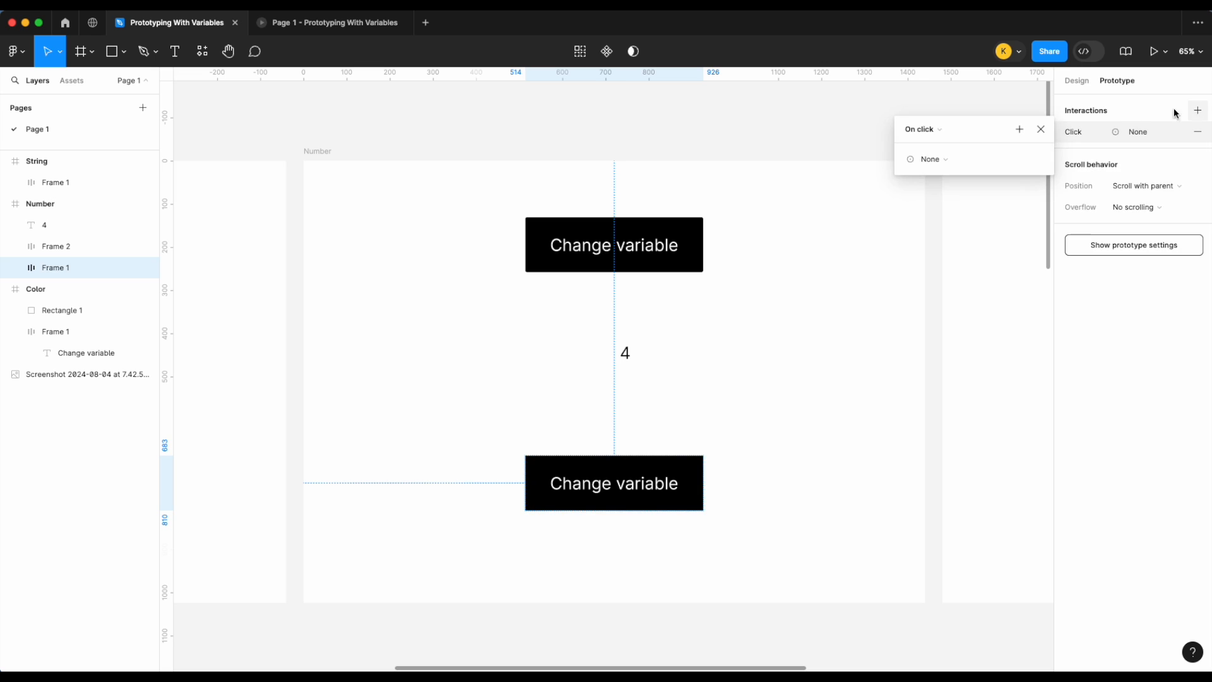
{"action": "left_click", "coordinate": [930, 159]}
{"action": "left_click", "coordinate": [941, 245]}
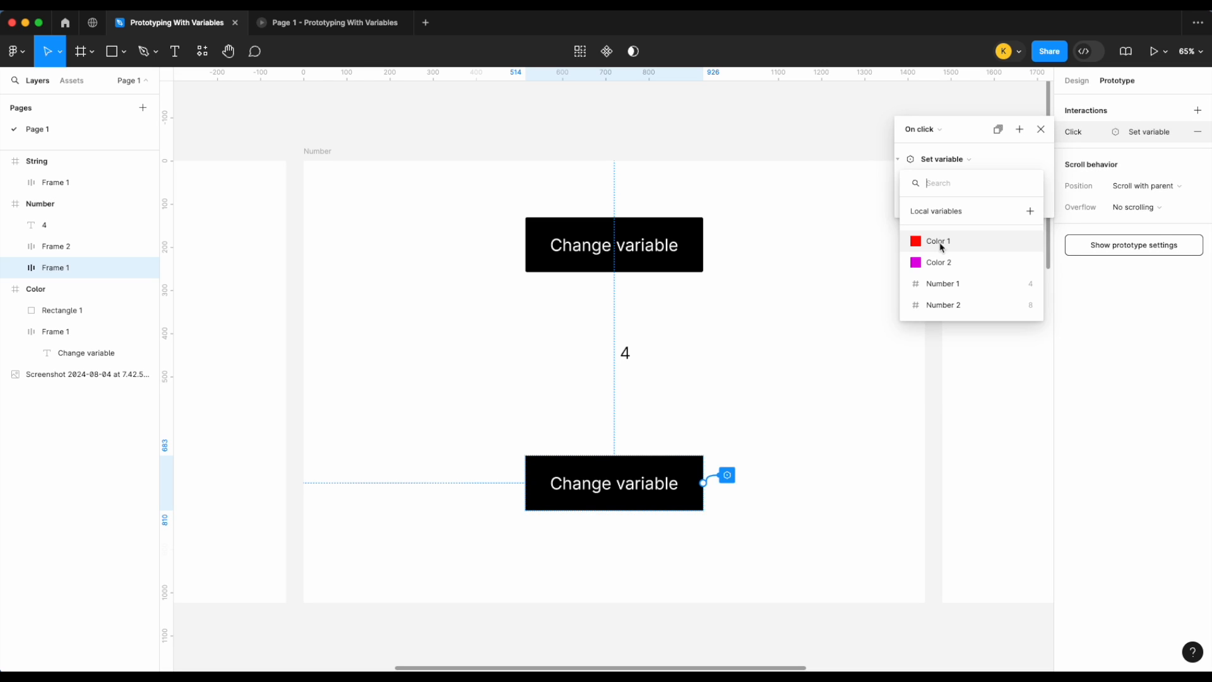
{"action": "left_click", "coordinate": [943, 283]}
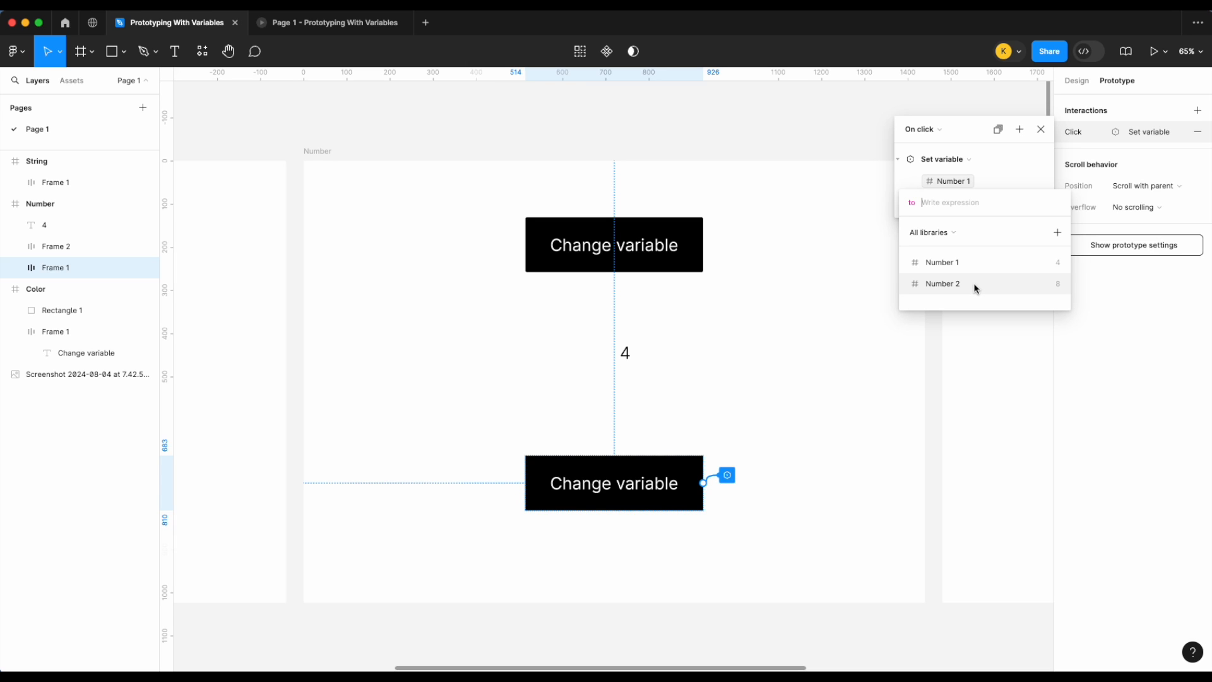
{"action": "left_click", "coordinate": [975, 286]}
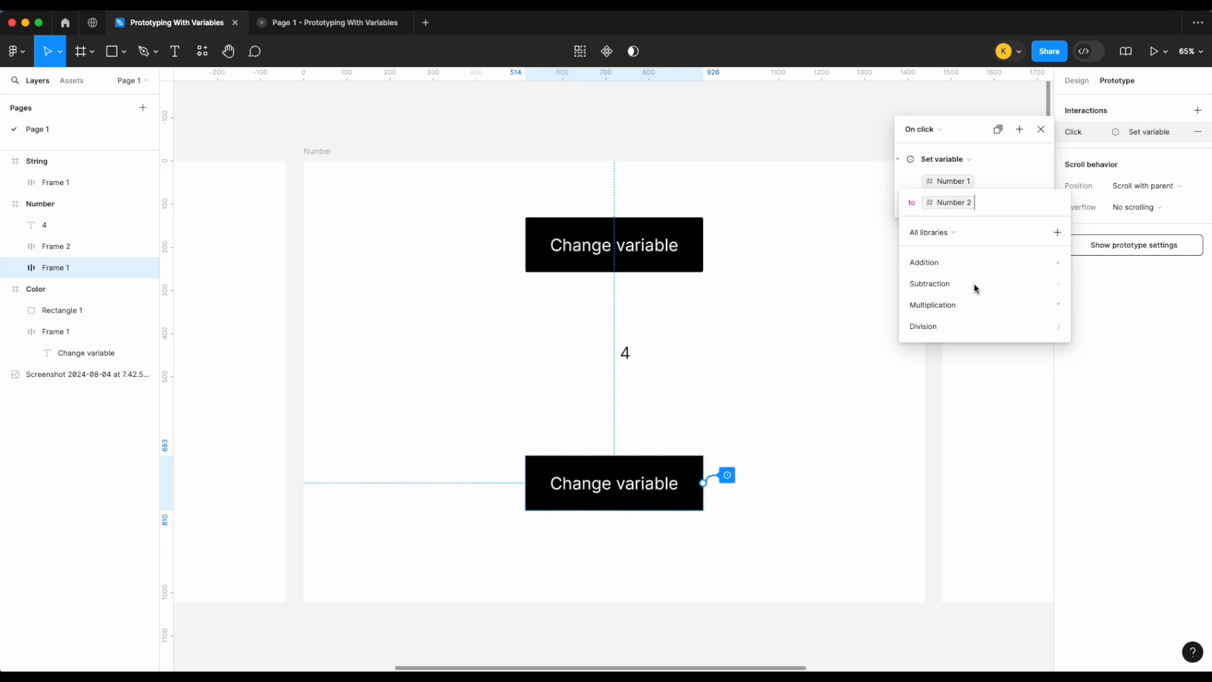
{"action": "key", "text": "Escape"}
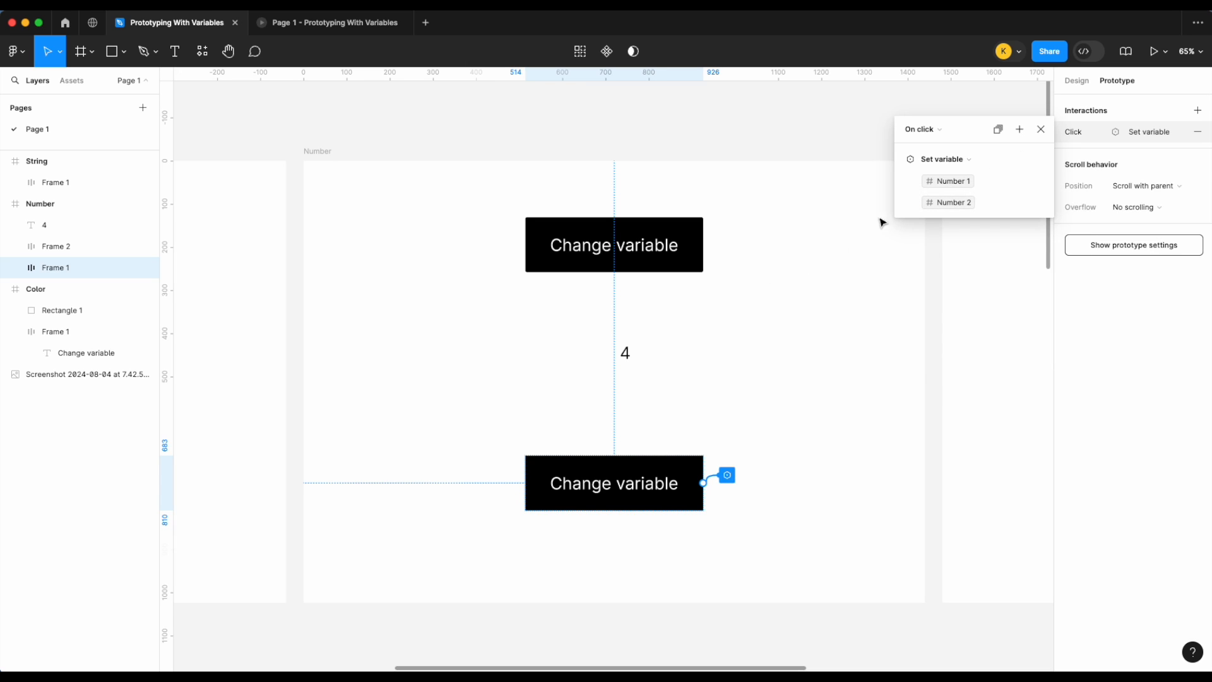
{"action": "left_click", "coordinate": [1041, 129]}
Step: Rename the top button's label text to "Button"
{"action": "left_click", "coordinate": [822, 326]}
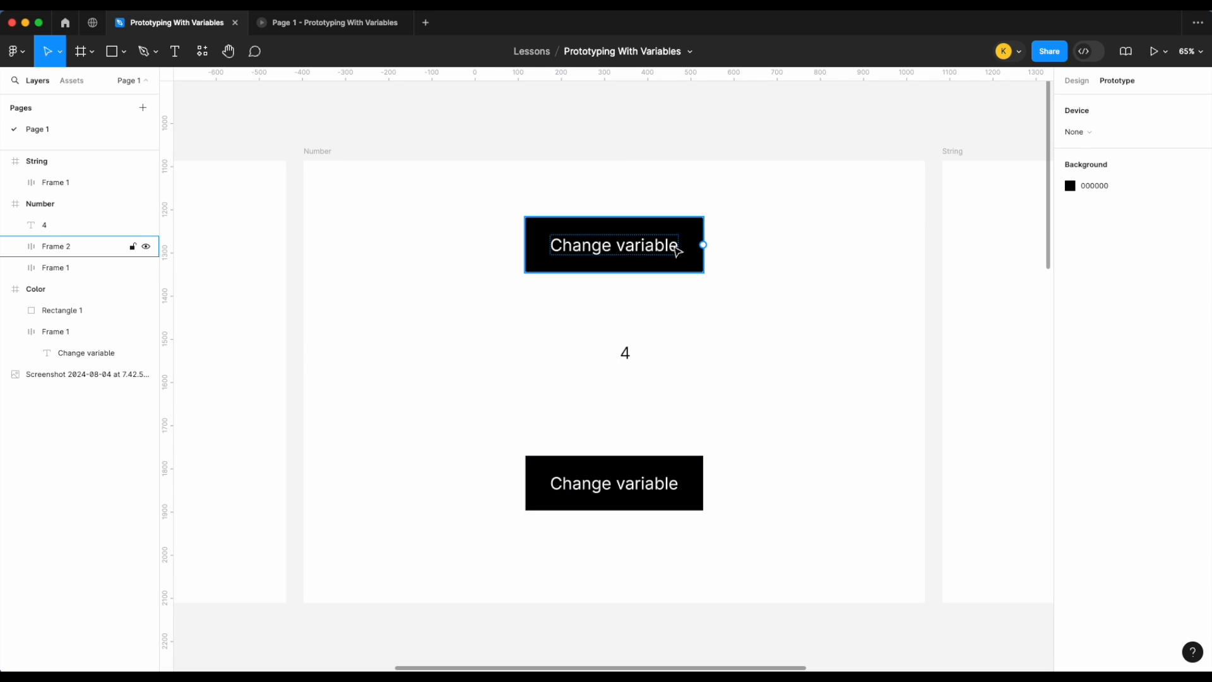
{"action": "left_click", "coordinate": [620, 250]}
{"action": "double_click", "coordinate": [621, 251]}
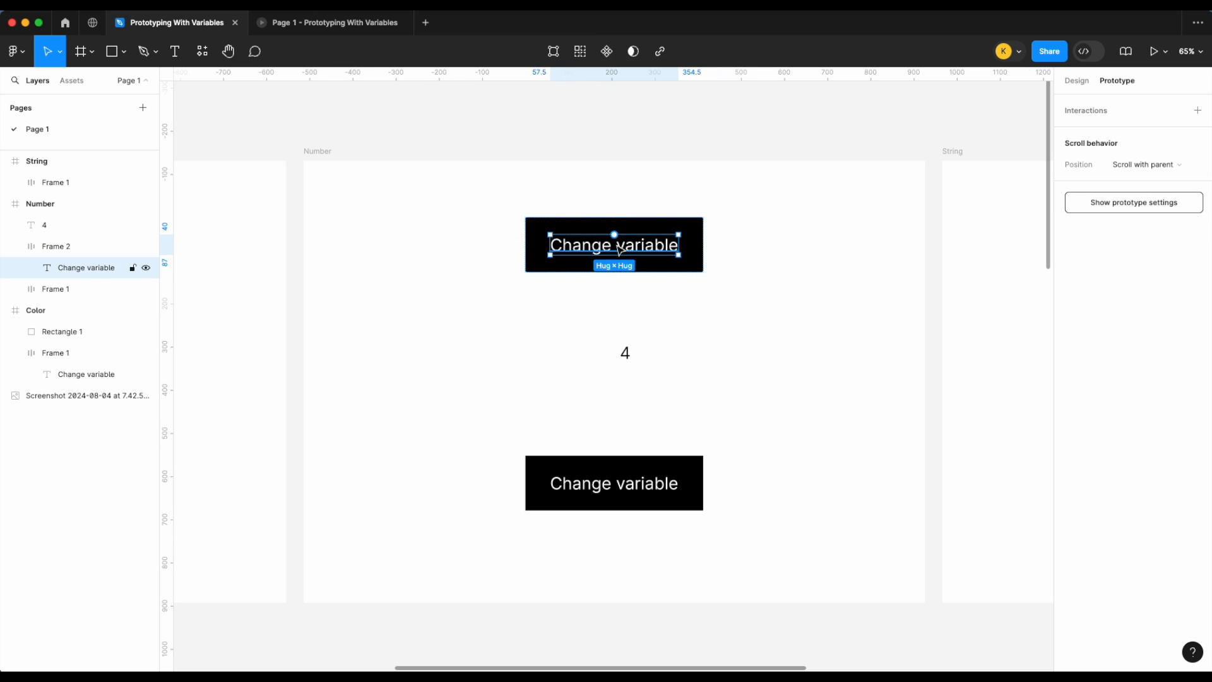
{"action": "left_click", "coordinate": [1076, 81]}
{"action": "double_click", "coordinate": [619, 248]}
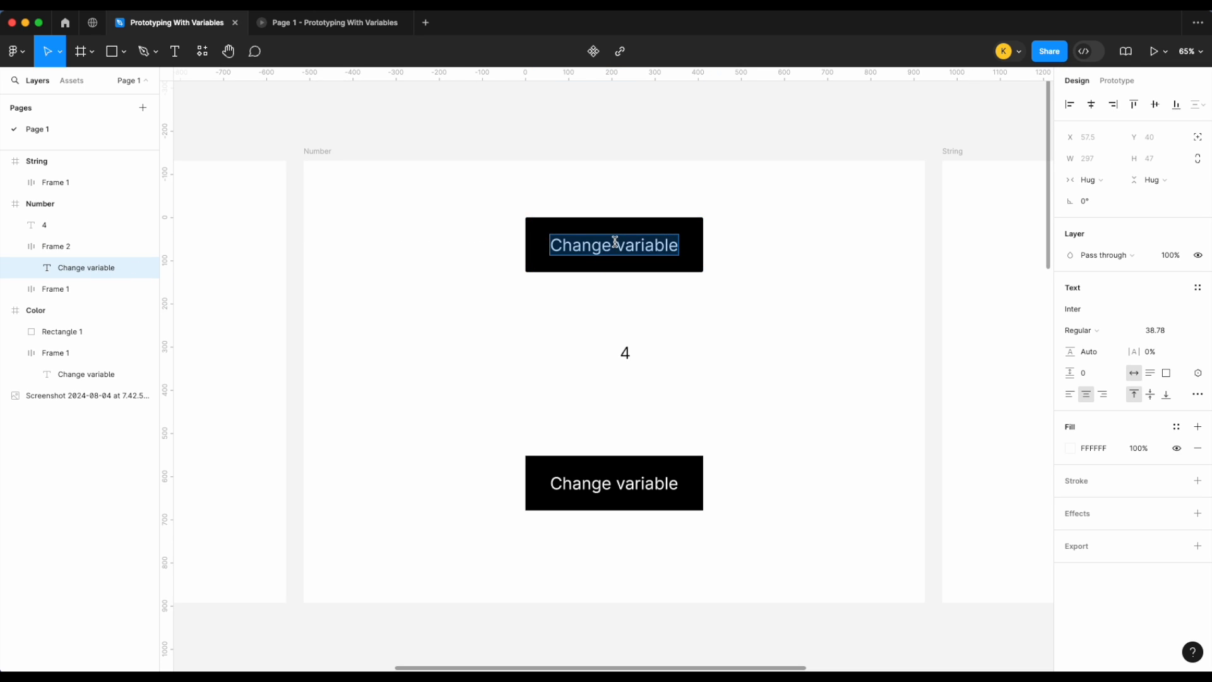
{"action": "type", "text": "Button"}
{"action": "left_click", "coordinate": [717, 347]}
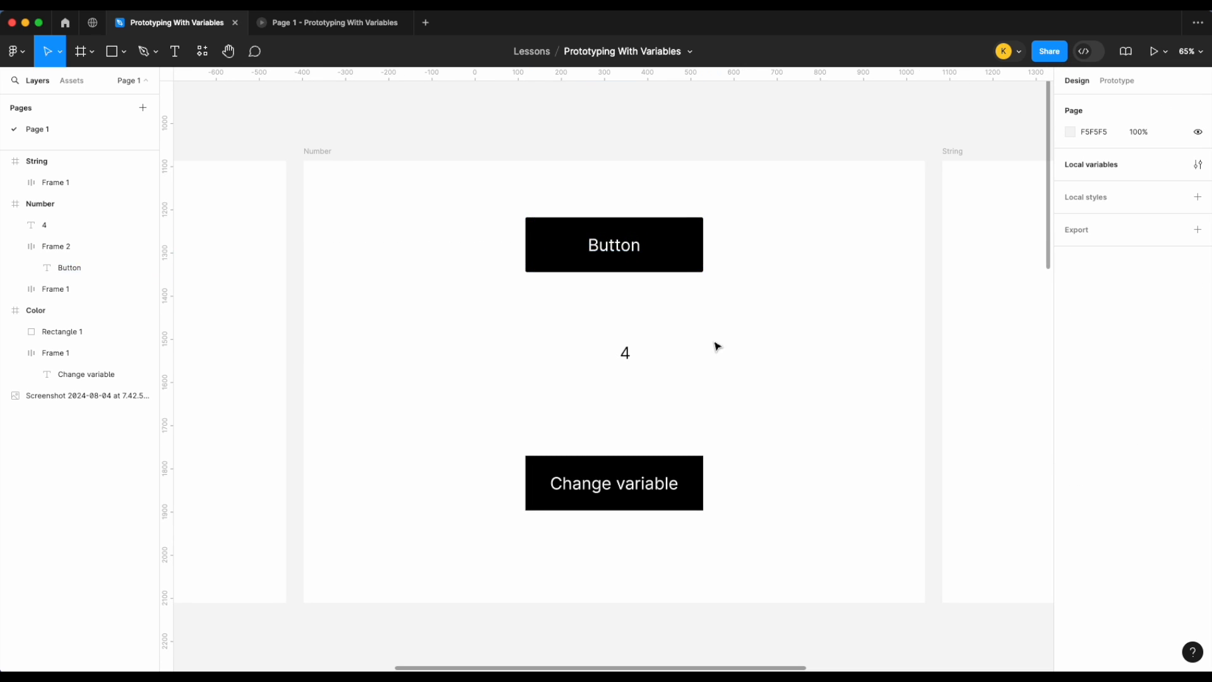
Step: Open the Number frame in the prototype presentation view
{"action": "left_click", "coordinate": [660, 241]}
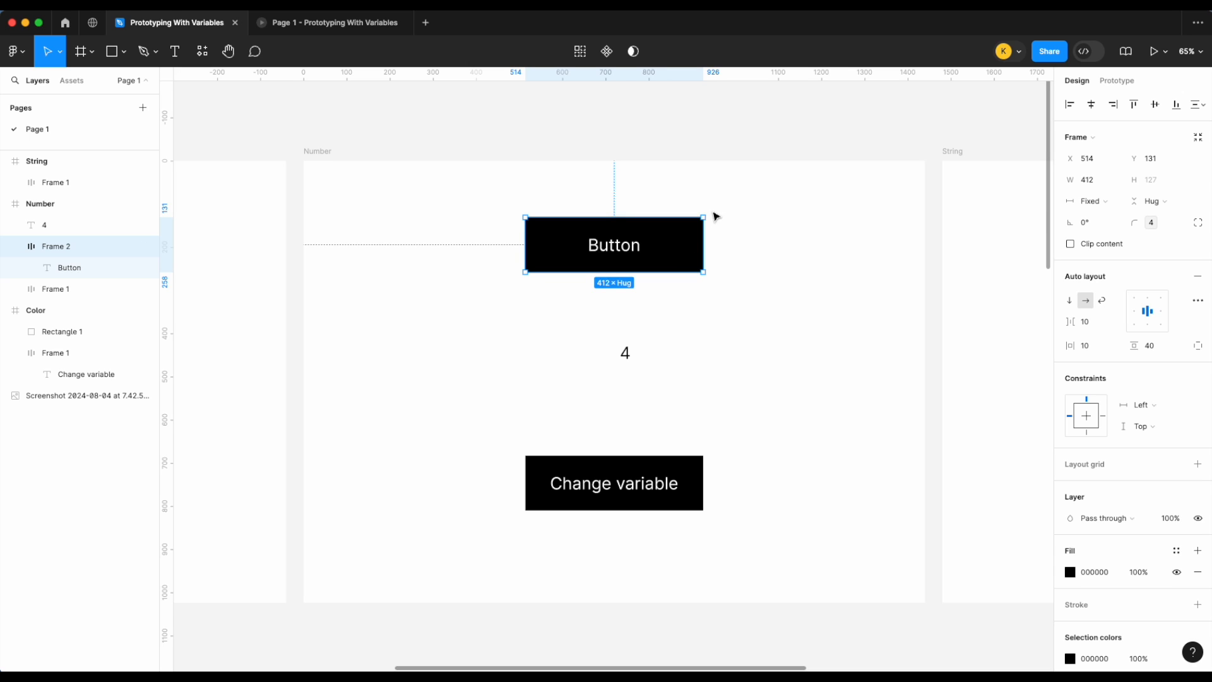
{"action": "left_click", "coordinate": [744, 248]}
{"action": "left_click", "coordinate": [408, 28]}
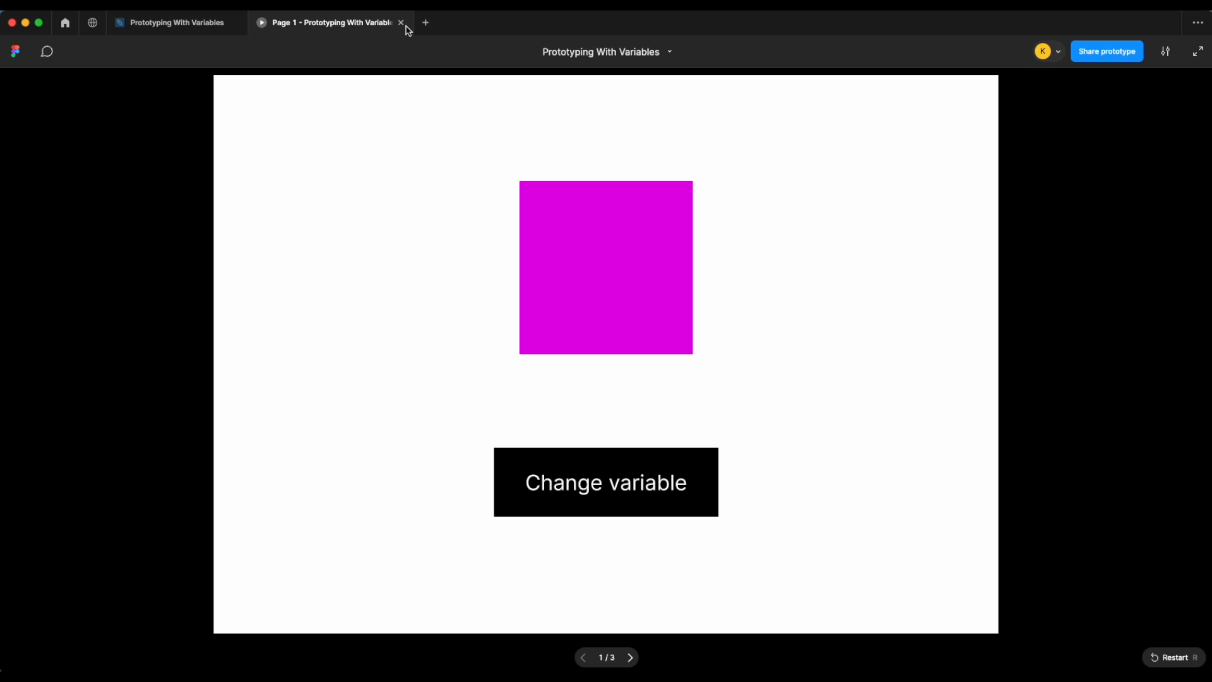
{"action": "left_click", "coordinate": [401, 23]}
{"action": "left_click", "coordinate": [324, 154]}
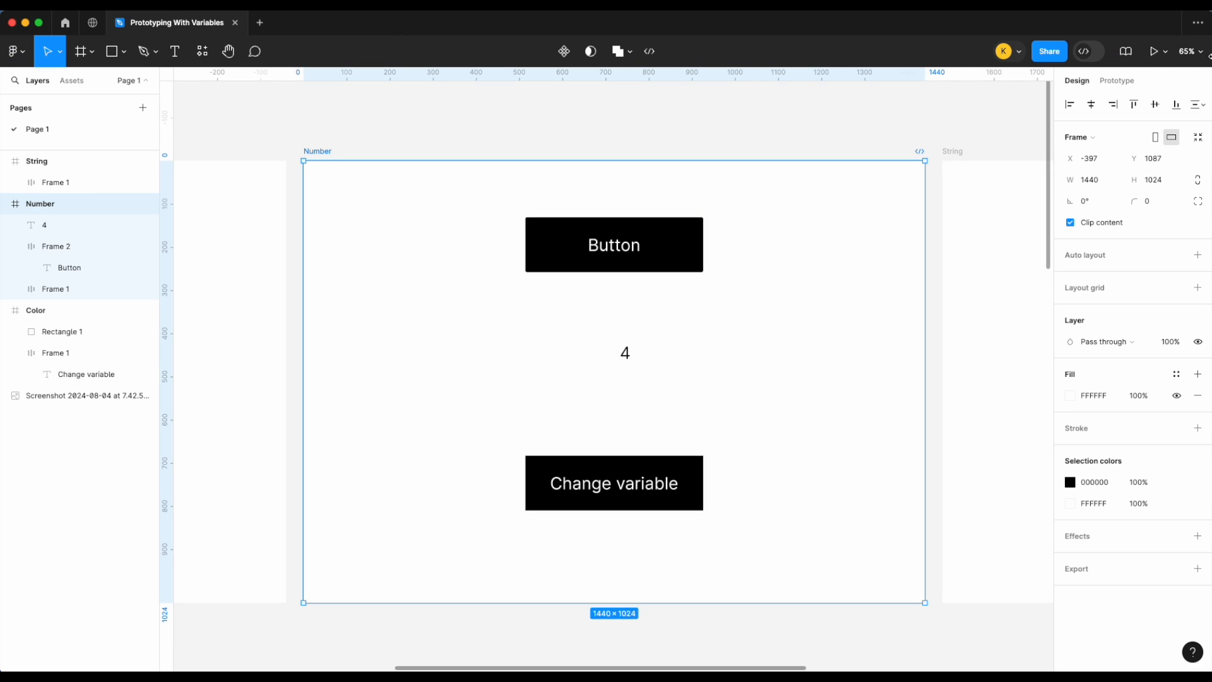
{"action": "left_click", "coordinate": [1165, 51]}
{"action": "left_click", "coordinate": [1149, 83]}
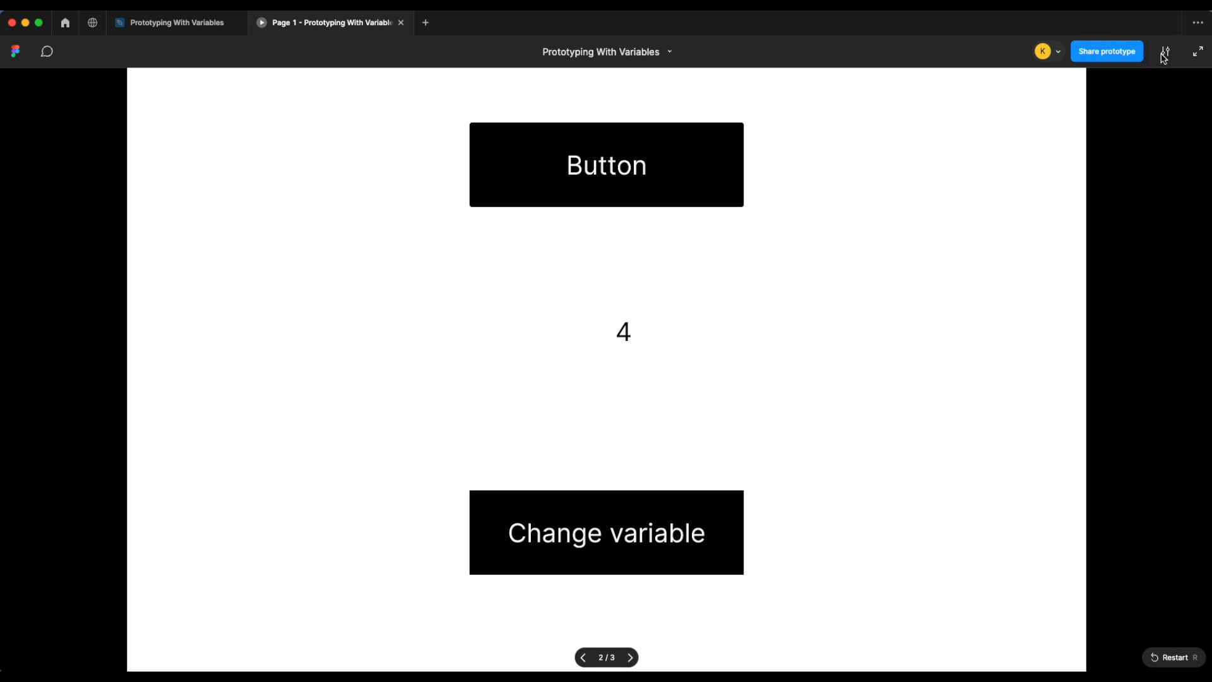
Step: Test the Change variable button in the prototype view and return to the design file
{"action": "left_click", "coordinate": [1163, 52]}
{"action": "left_click", "coordinate": [1131, 180]}
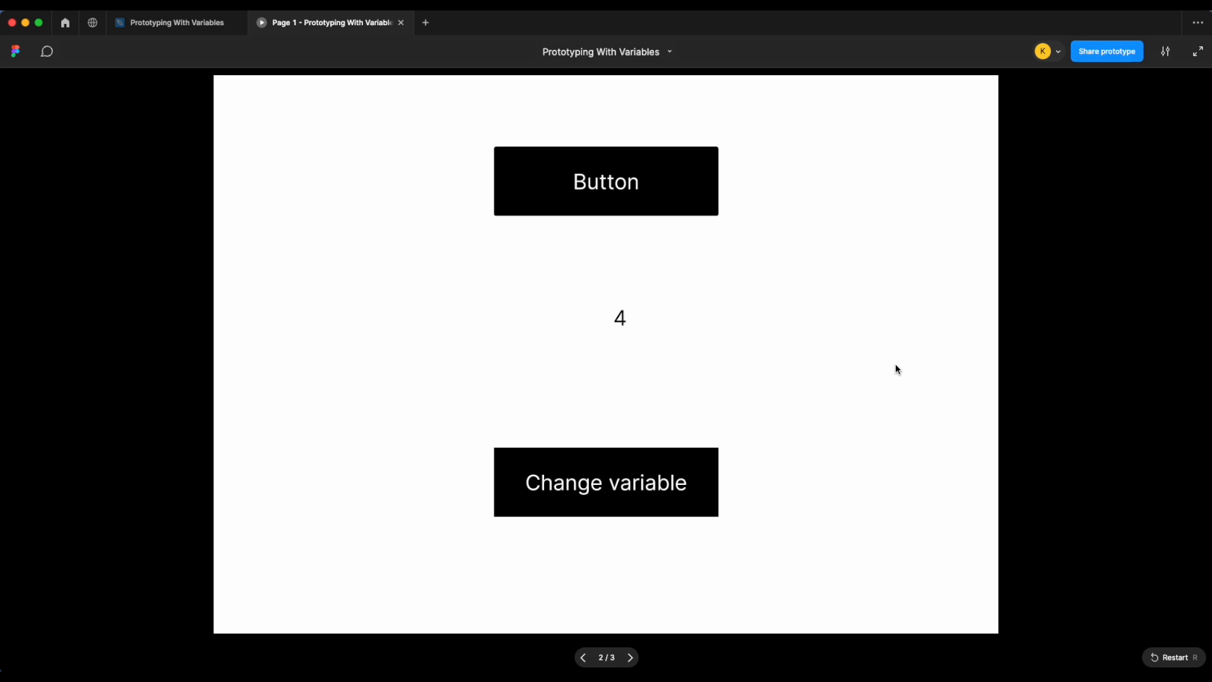
{"action": "left_click", "coordinate": [895, 365]}
{"action": "left_click", "coordinate": [683, 484]}
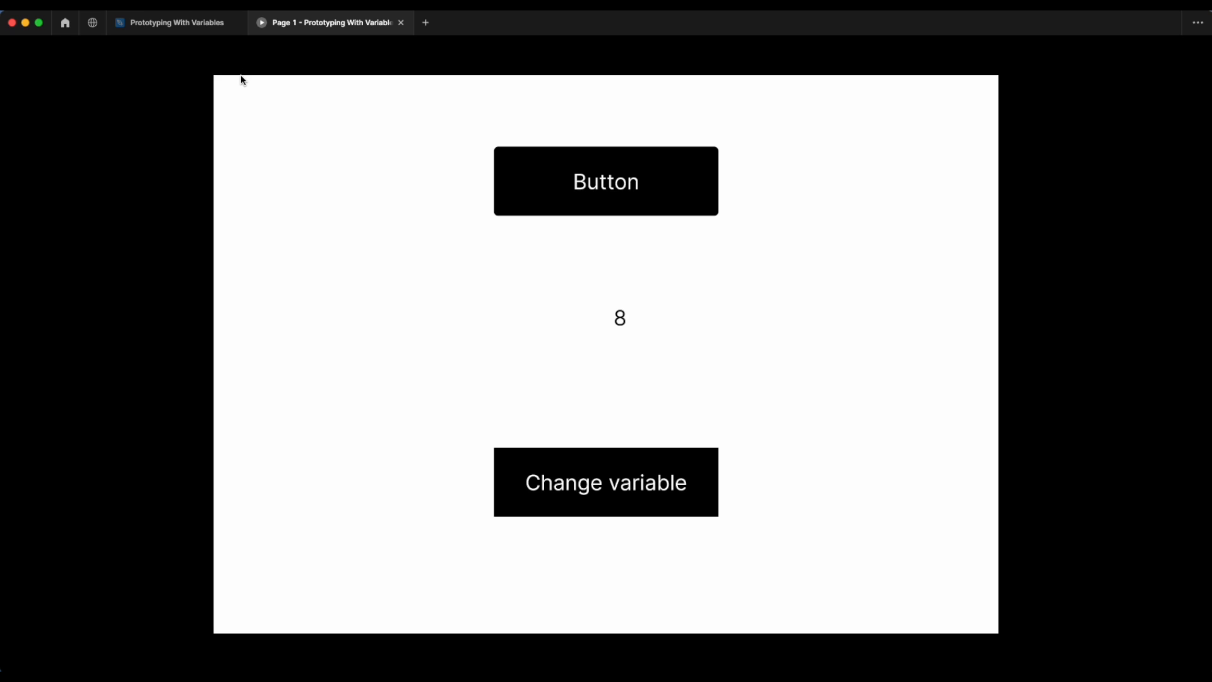
{"action": "left_click", "coordinate": [210, 29]}
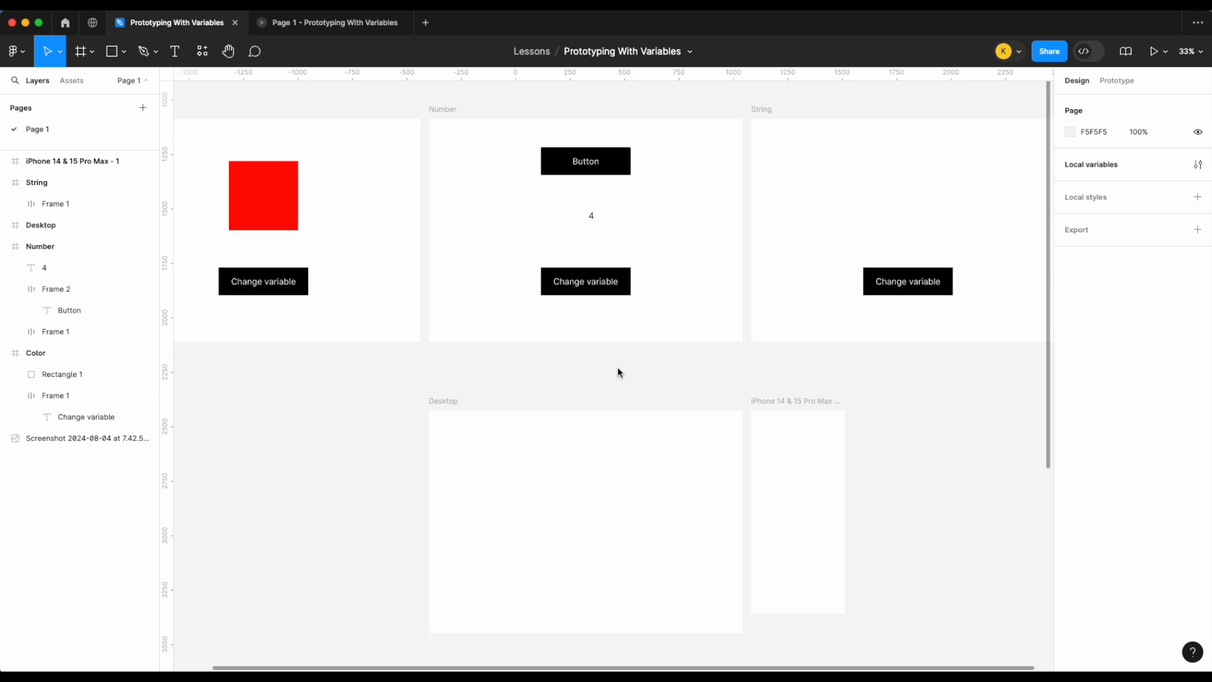
Step: Duplicate the top Button into the Desktop frame
{"action": "scroll", "coordinate": [617, 372], "scroll_direction": "down", "scroll_amount": 5}
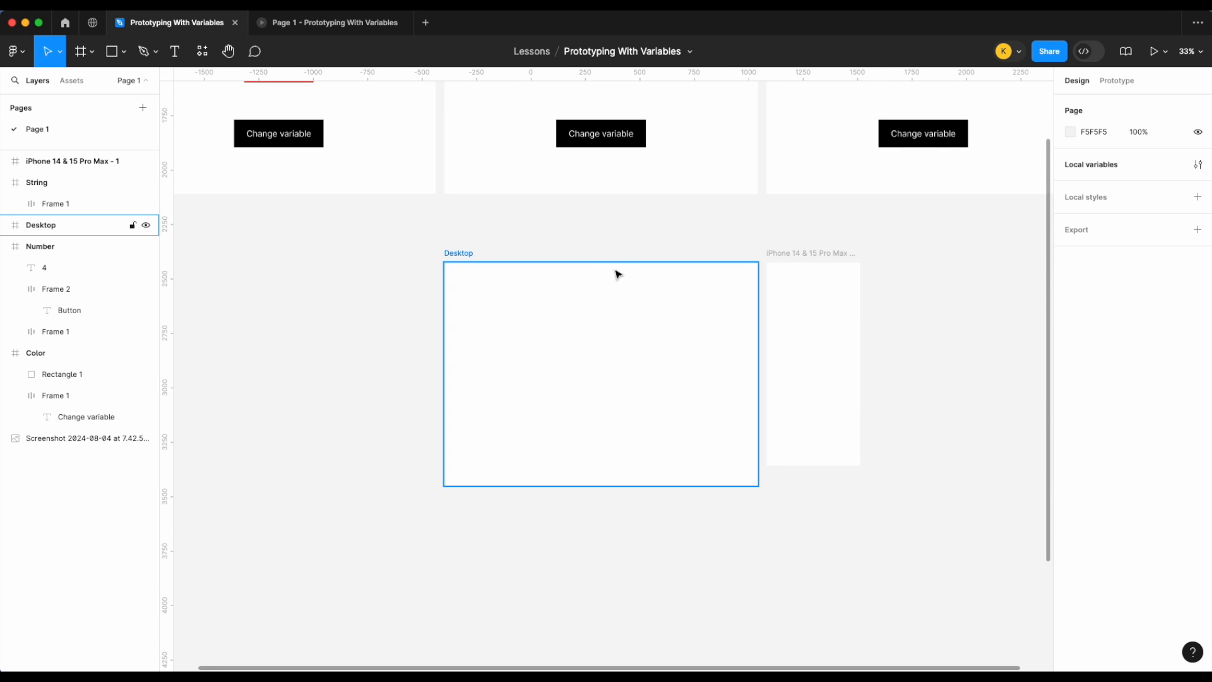
{"action": "scroll", "coordinate": [617, 274], "scroll_direction": "up", "scroll_amount": 5}
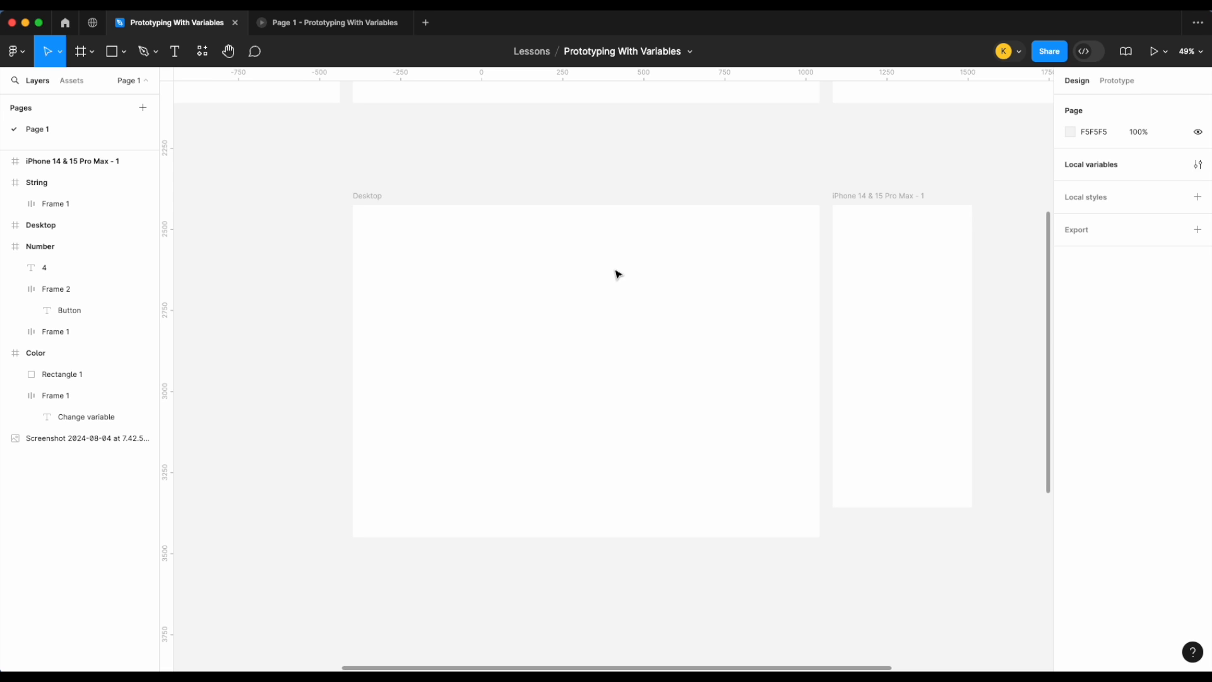
{"action": "scroll", "coordinate": [618, 275], "scroll_direction": "up", "scroll_amount": 10}
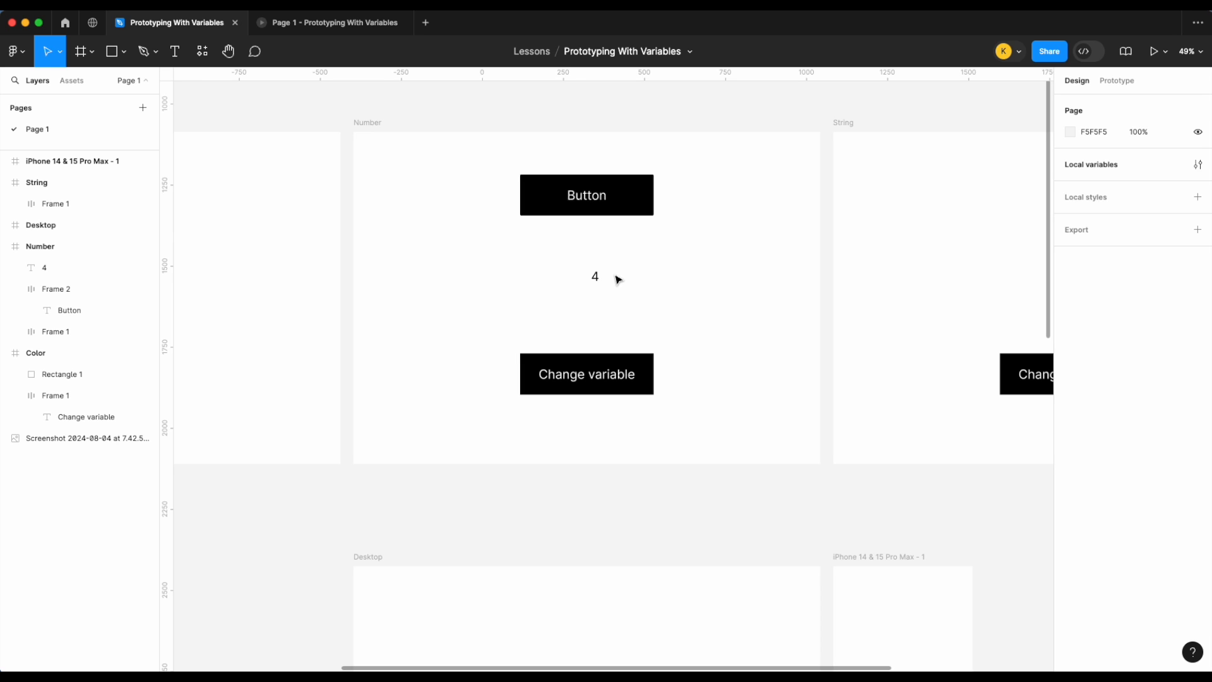
{"action": "left_click", "coordinate": [622, 199]}
{"action": "left_click_drag", "start_coordinate": [622, 199], "coordinate": [628, 534]}
{"action": "scroll", "coordinate": [628, 534], "scroll_direction": "down", "scroll_amount": 2}
{"action": "scroll", "coordinate": [630, 455], "scroll_direction": "up", "scroll_amount": 5}
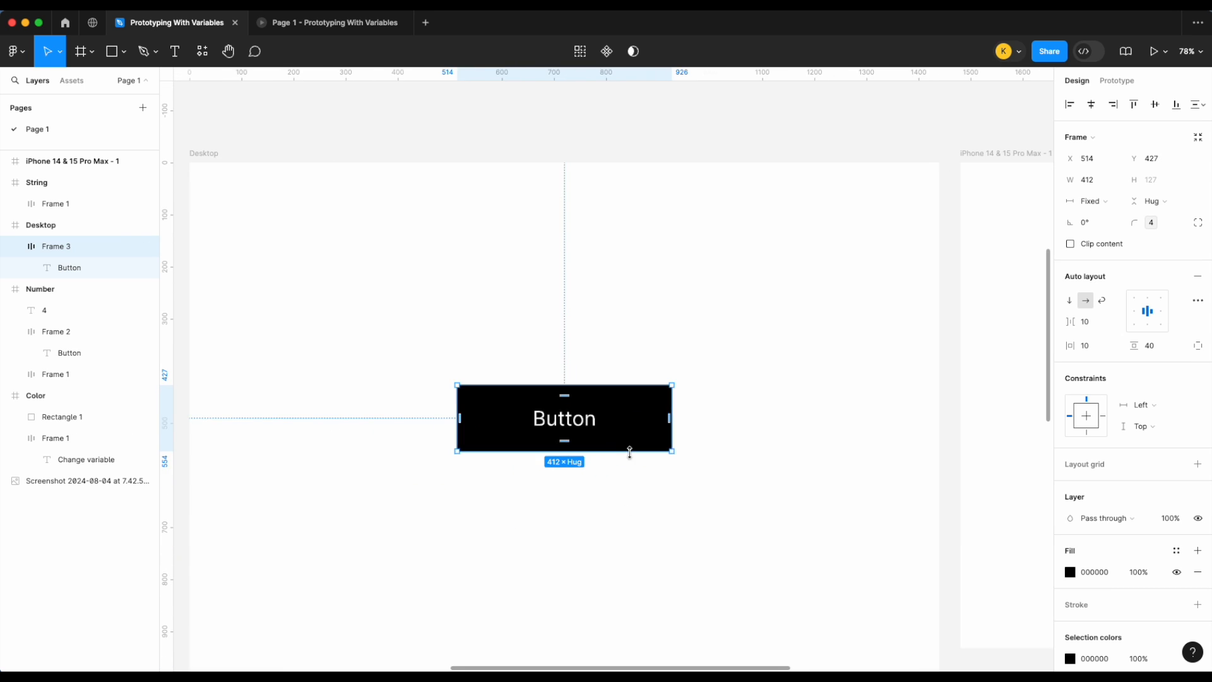
Step: Set the Desktop button's width to hug its contents
{"action": "scroll", "coordinate": [633, 457], "scroll_direction": "down", "scroll_amount": 2}
{"action": "left_click", "coordinate": [1092, 201]}
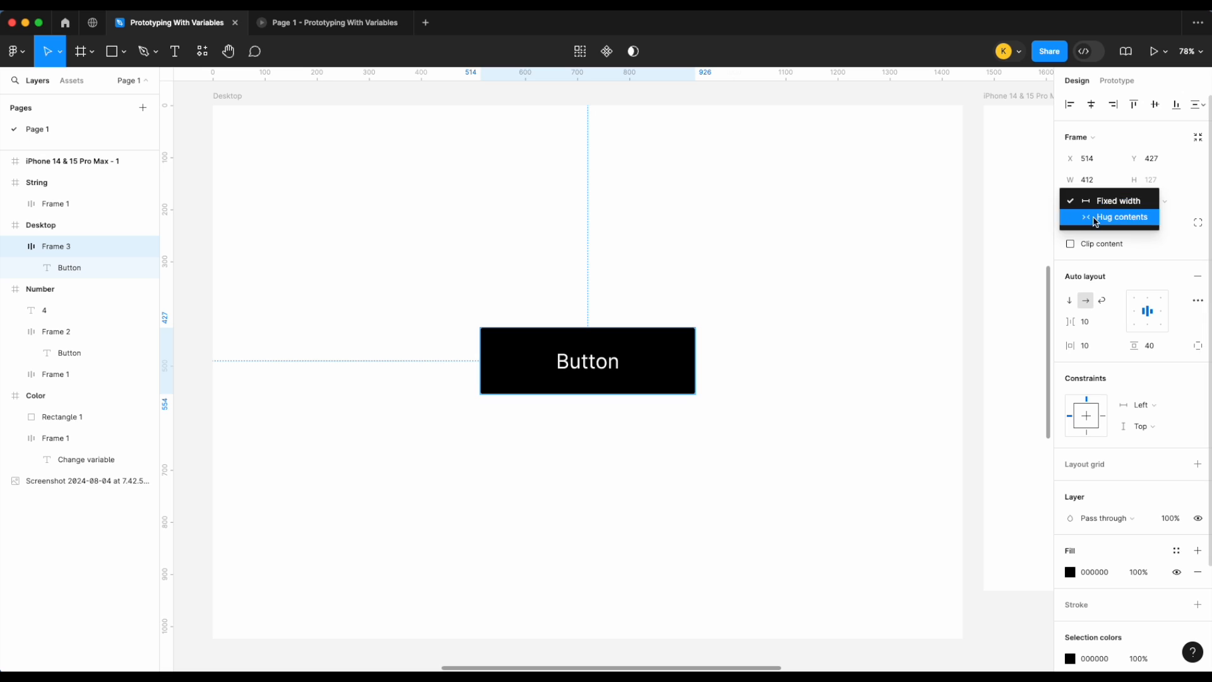
{"action": "left_click", "coordinate": [1108, 217]}
{"action": "left_click", "coordinate": [658, 422]}
{"action": "left_click_drag", "start_coordinate": [537, 375], "coordinate": [586, 373]}
{"action": "scroll", "coordinate": [589, 379], "scroll_direction": "down", "scroll_amount": 3}
{"action": "left_click", "coordinate": [680, 284]}
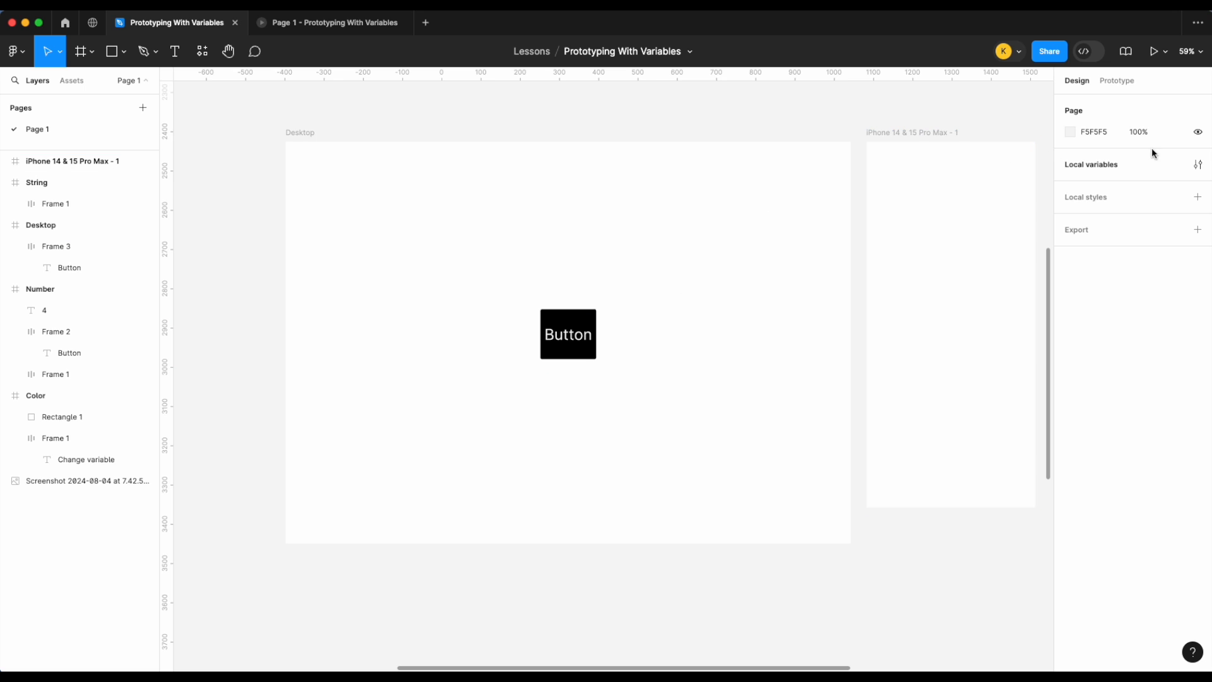
Step: Create two number variables named Padding 1 and Padding 2 in the local variables
{"action": "left_click", "coordinate": [1197, 164]}
{"action": "left_click_drag", "start_coordinate": [739, 183], "coordinate": [968, 100]}
{"action": "left_click", "coordinate": [943, 442]}
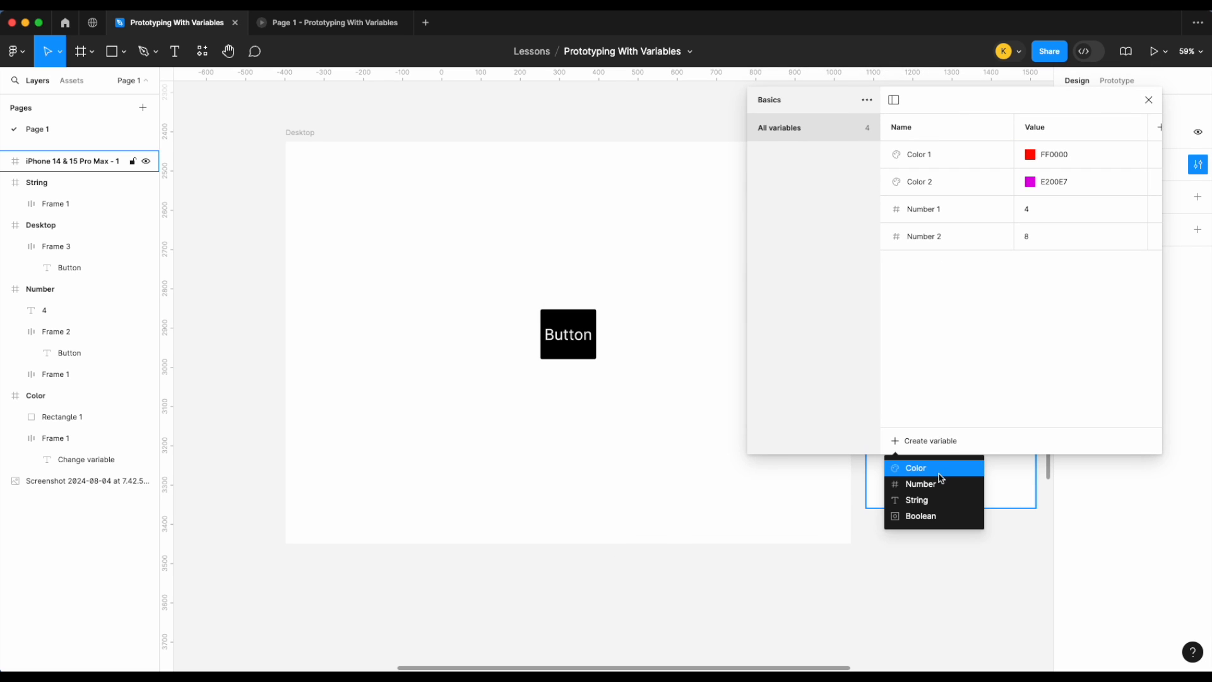
{"action": "left_click", "coordinate": [941, 485]}
{"action": "type", "text": "Padding 1"}
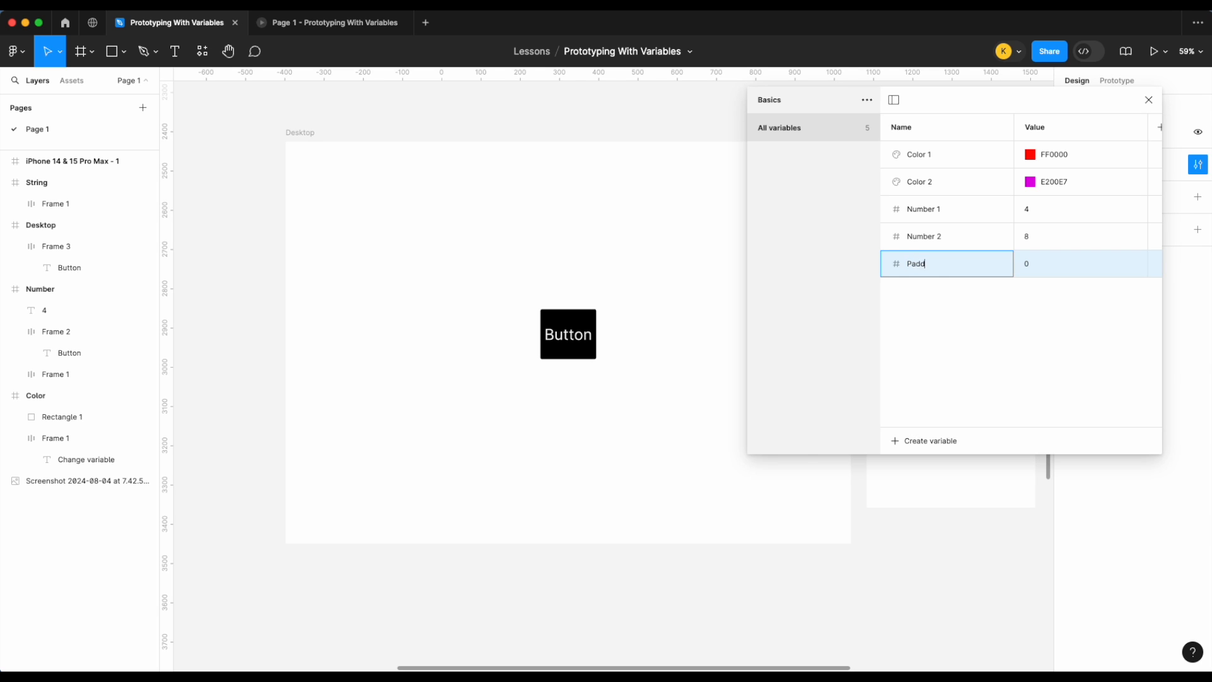
{"action": "key", "text": "Return"}
{"action": "double_click", "coordinate": [978, 287]}
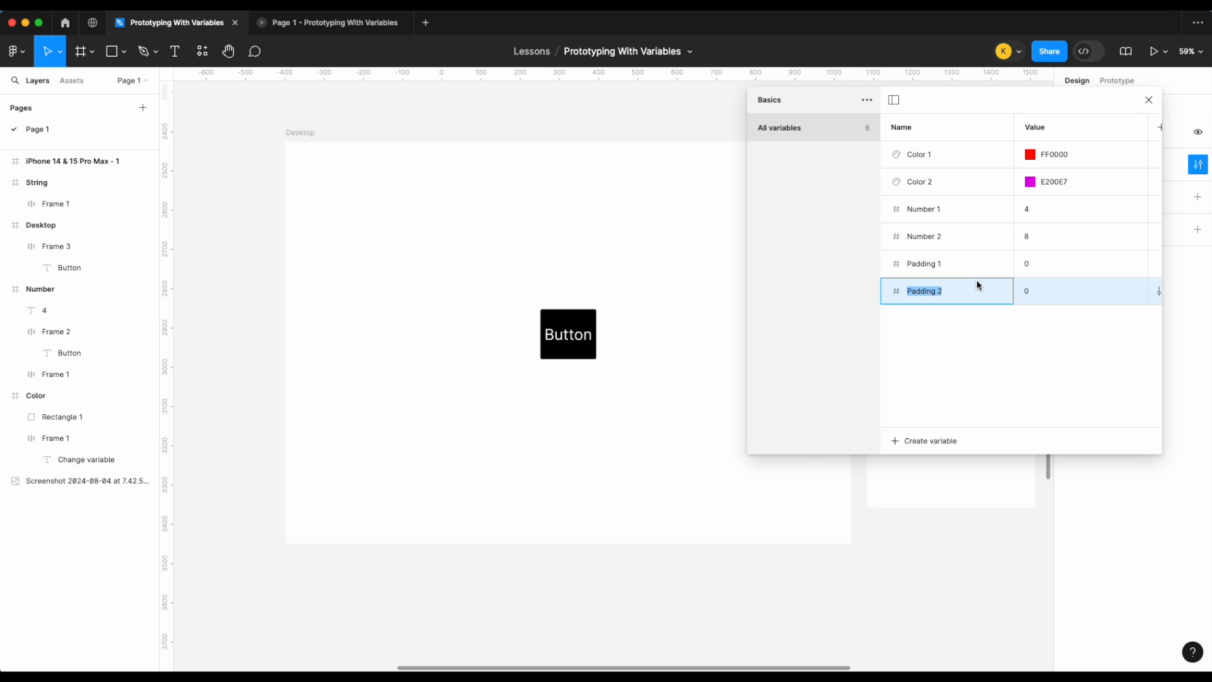
Step: Set Padding 1 to 25 and Padding 2 to 20
{"action": "left_click", "coordinate": [1045, 265]}
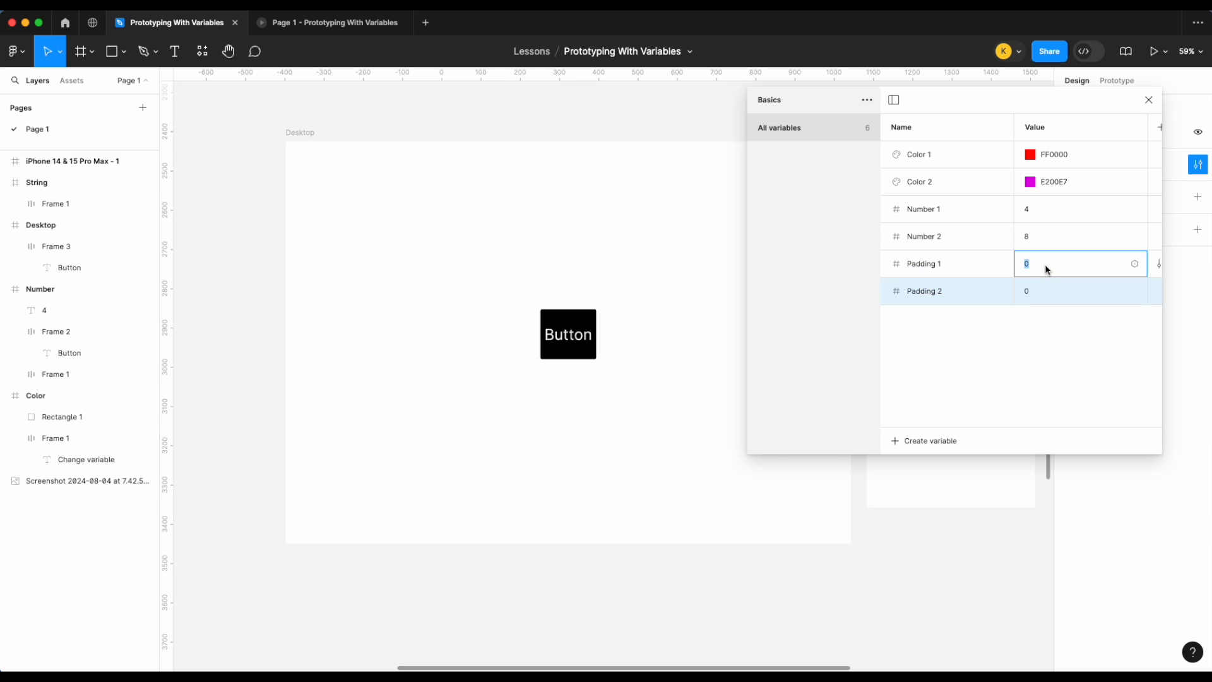
{"action": "type", "text": "55"}
{"action": "key", "text": "Return"}
{"action": "left_click", "coordinate": [1040, 290]}
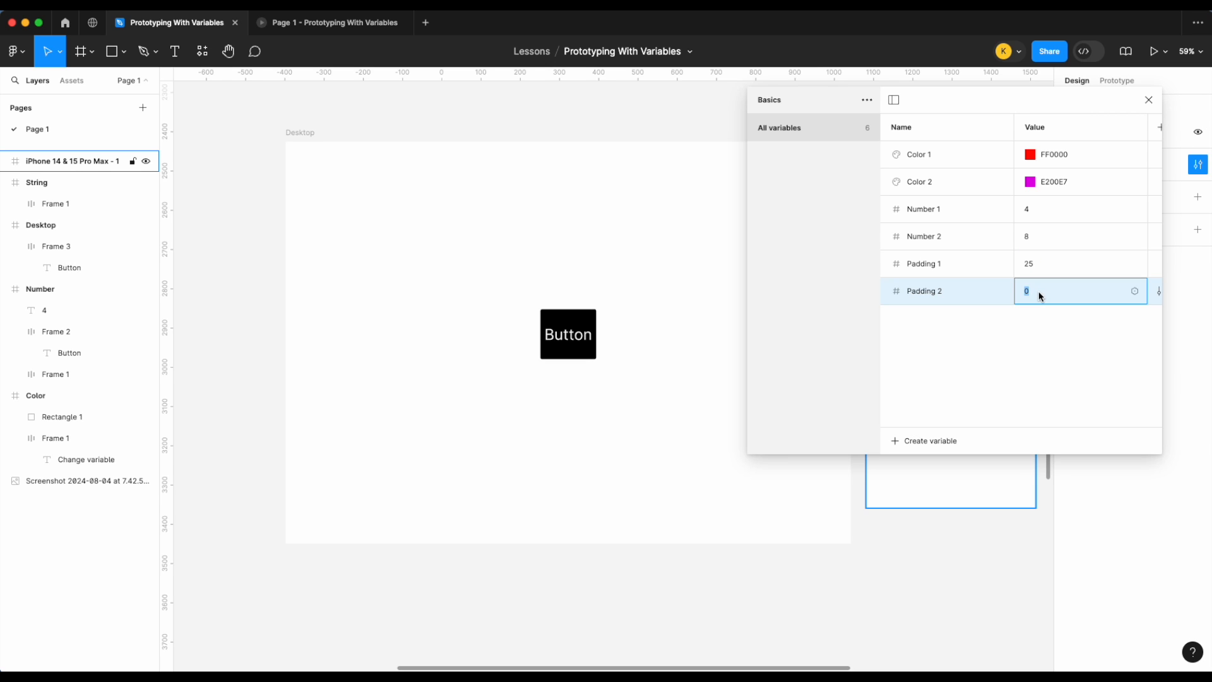
{"action": "type", "text": "20"}
{"action": "key", "text": "Return"}
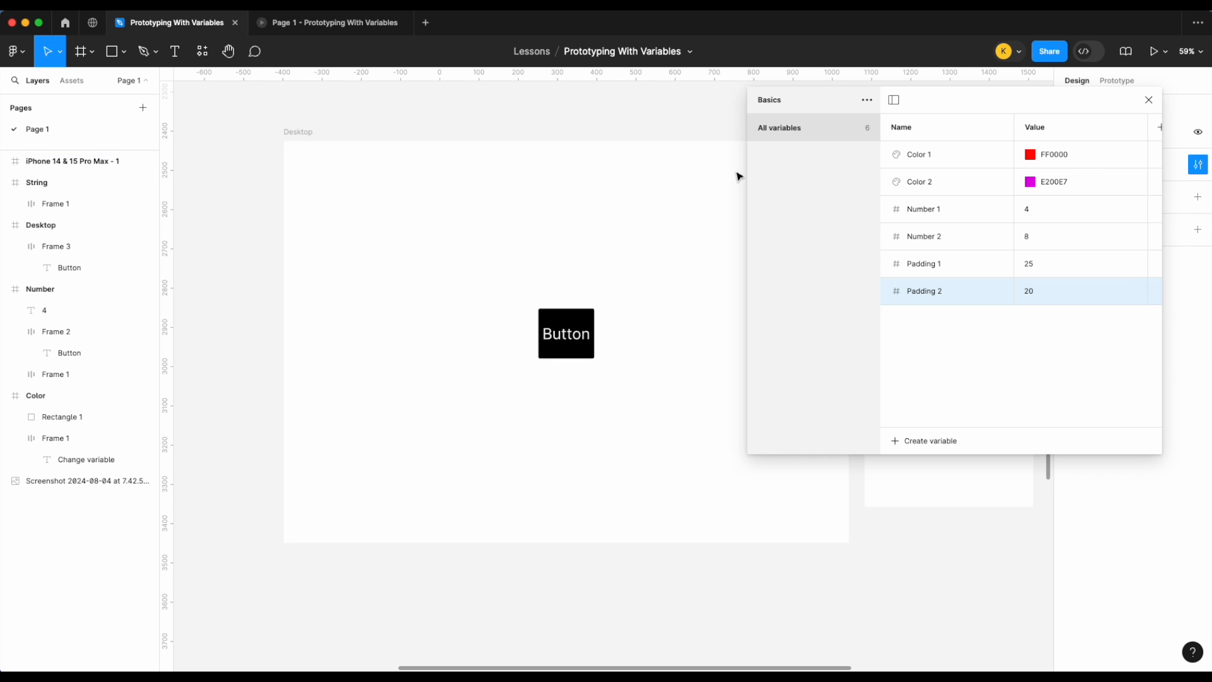
Step: Bind the Desktop button's horizontal padding to Padding 1 and its vertical padding to Padding 2
{"action": "left_click_drag", "start_coordinate": [947, 95], "coordinate": [225, 96]}
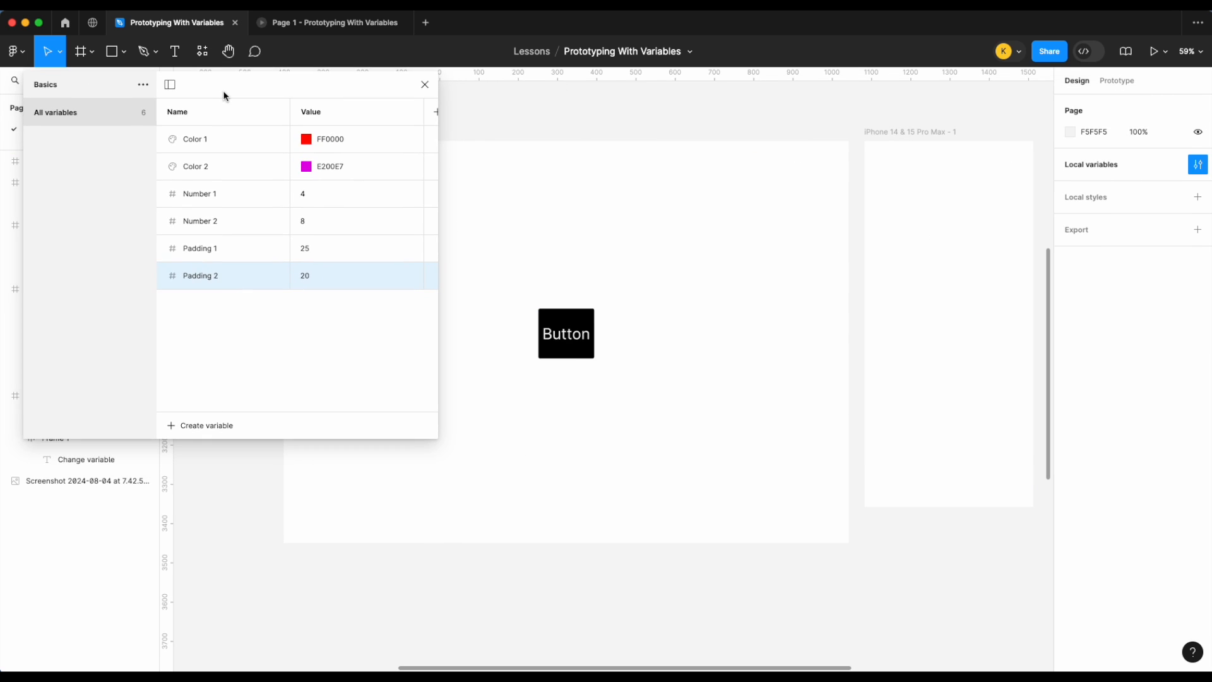
{"action": "left_click", "coordinate": [567, 333]}
{"action": "scroll", "coordinate": [663, 341], "scroll_direction": "left", "scroll_amount": 3}
{"action": "scroll", "coordinate": [685, 354], "scroll_direction": "up", "scroll_amount": 5}
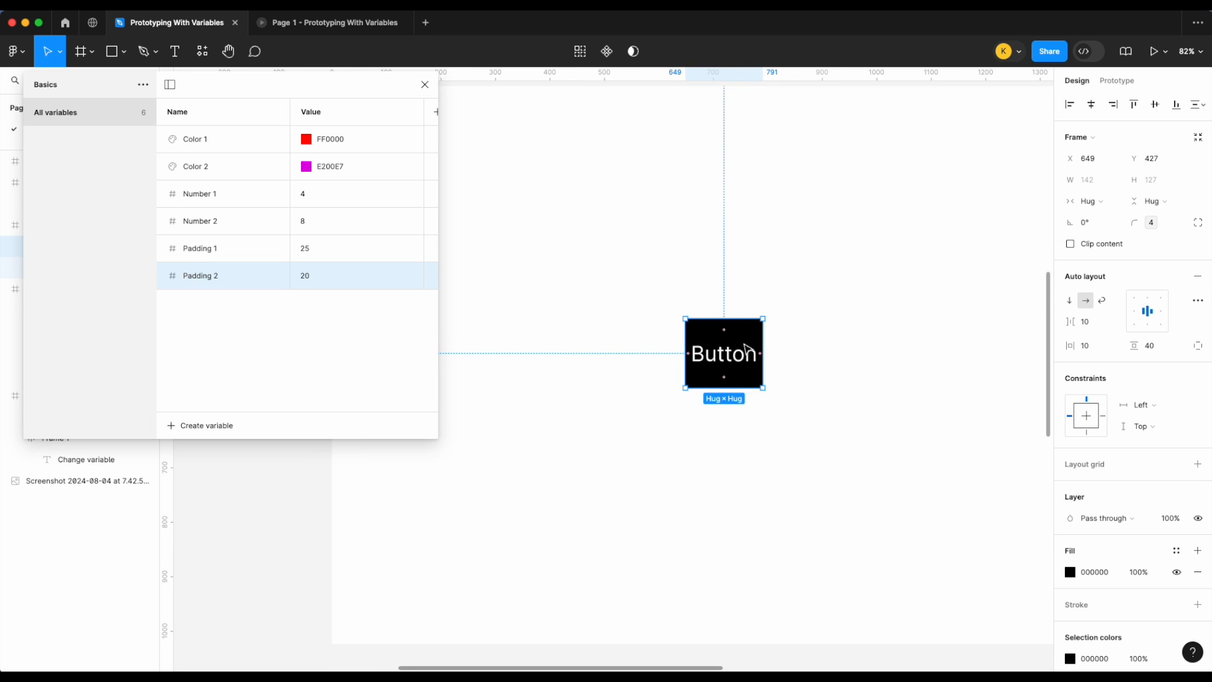
{"action": "mouse_move", "coordinate": [1108, 351]}
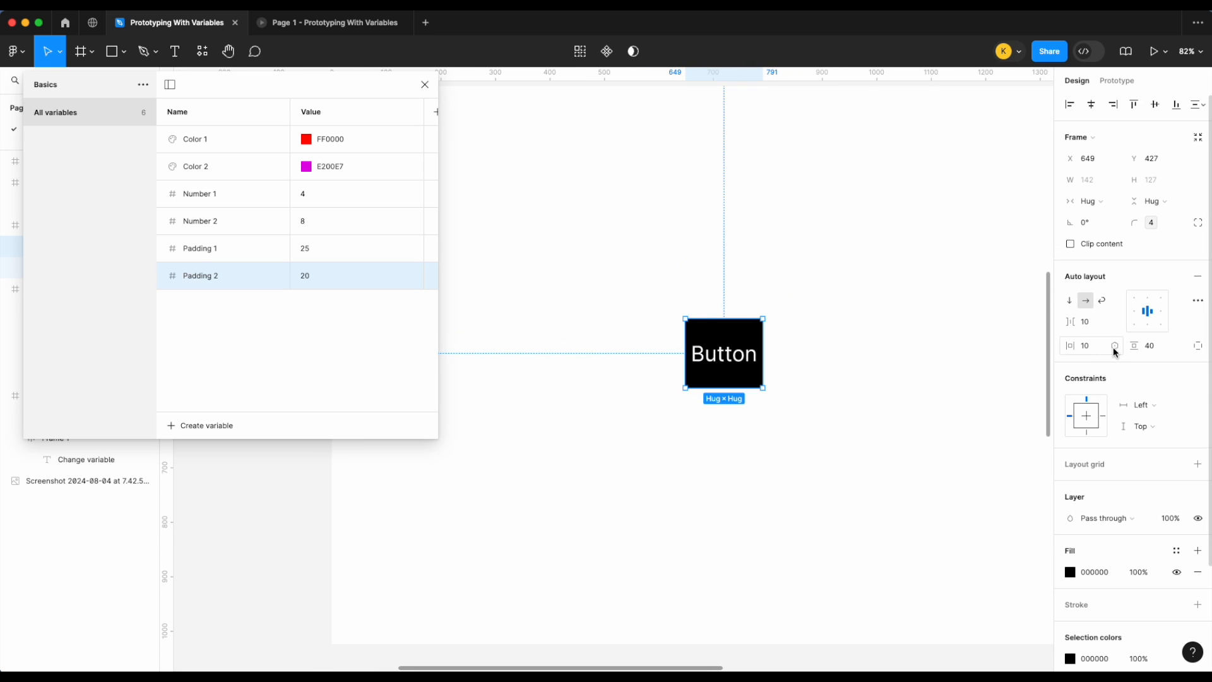
{"action": "left_click", "coordinate": [1115, 346]}
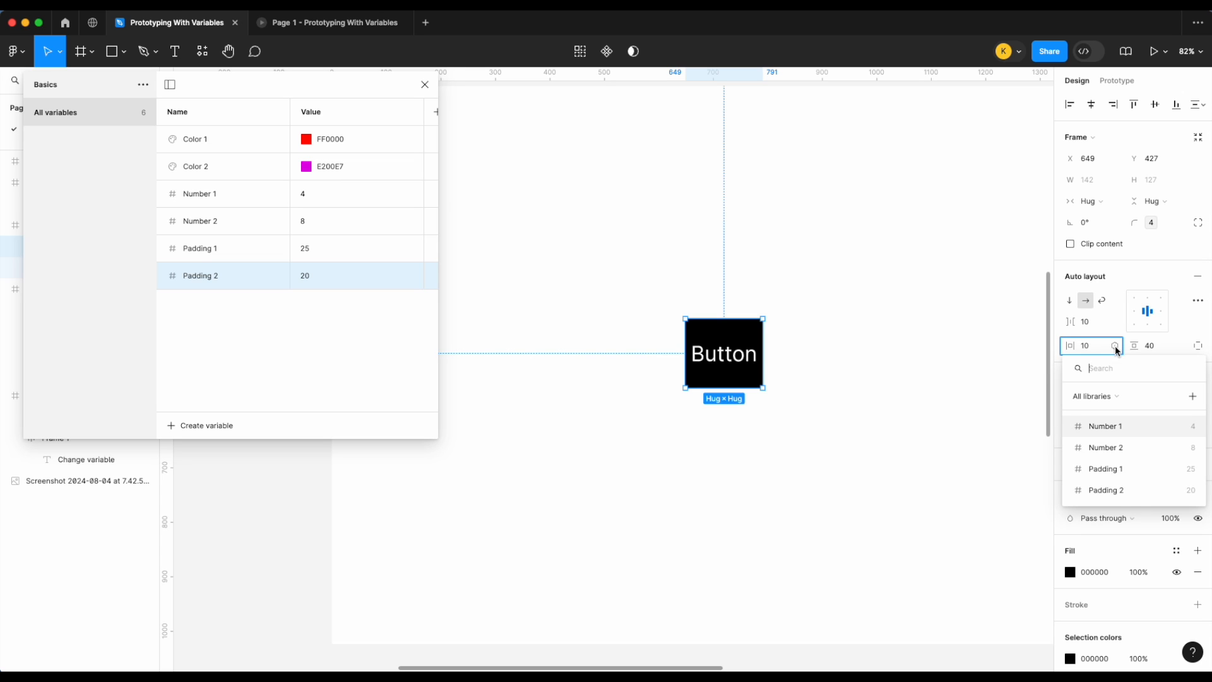
{"action": "left_click", "coordinate": [1117, 470]}
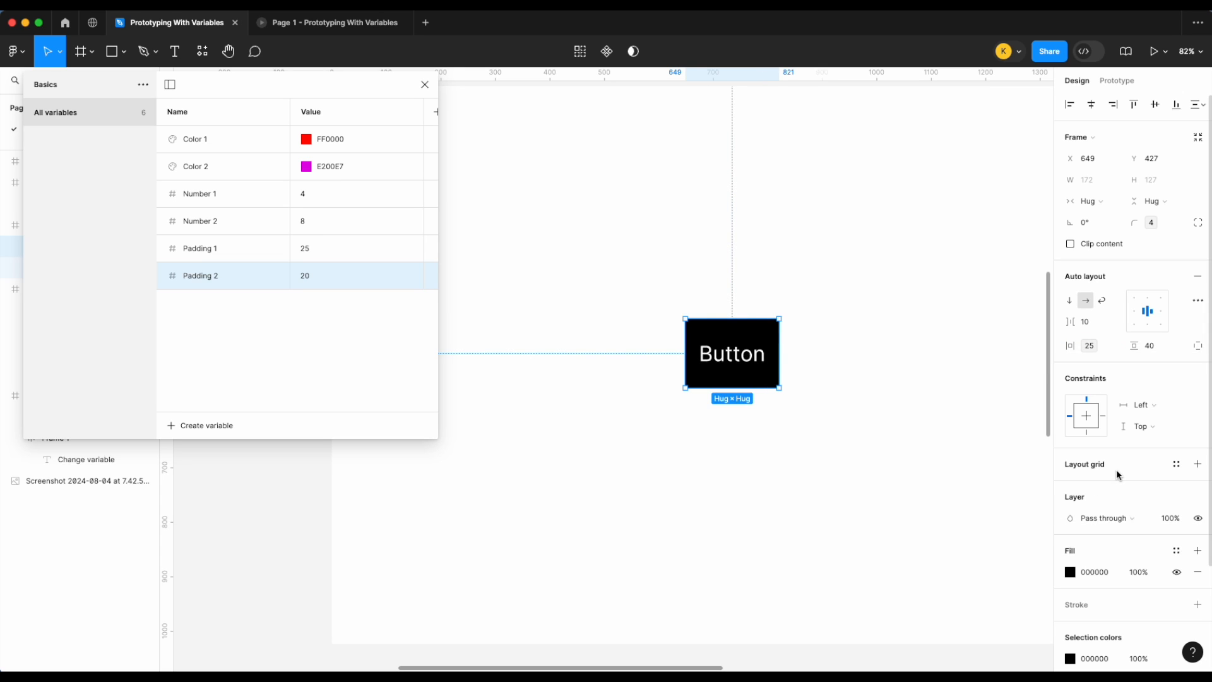
{"action": "left_click", "coordinate": [1179, 348]}
{"action": "left_click", "coordinate": [1133, 494]}
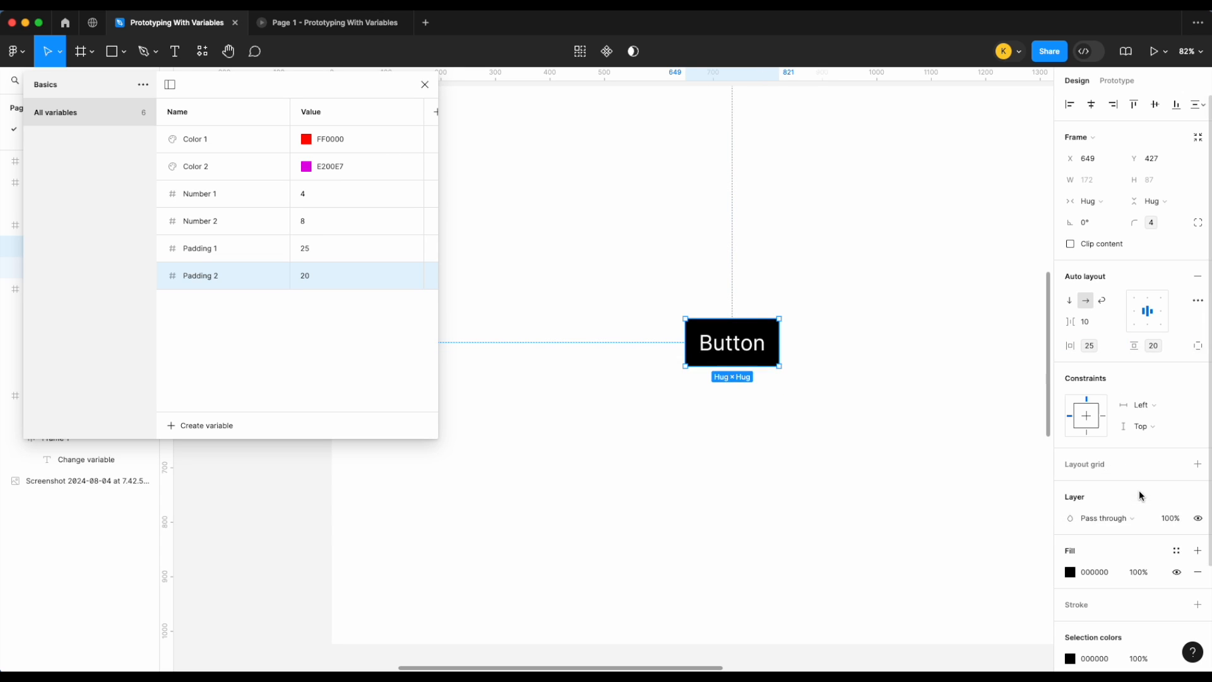
Step: Set Padding 1 to 50
{"action": "left_click", "coordinate": [318, 257]}
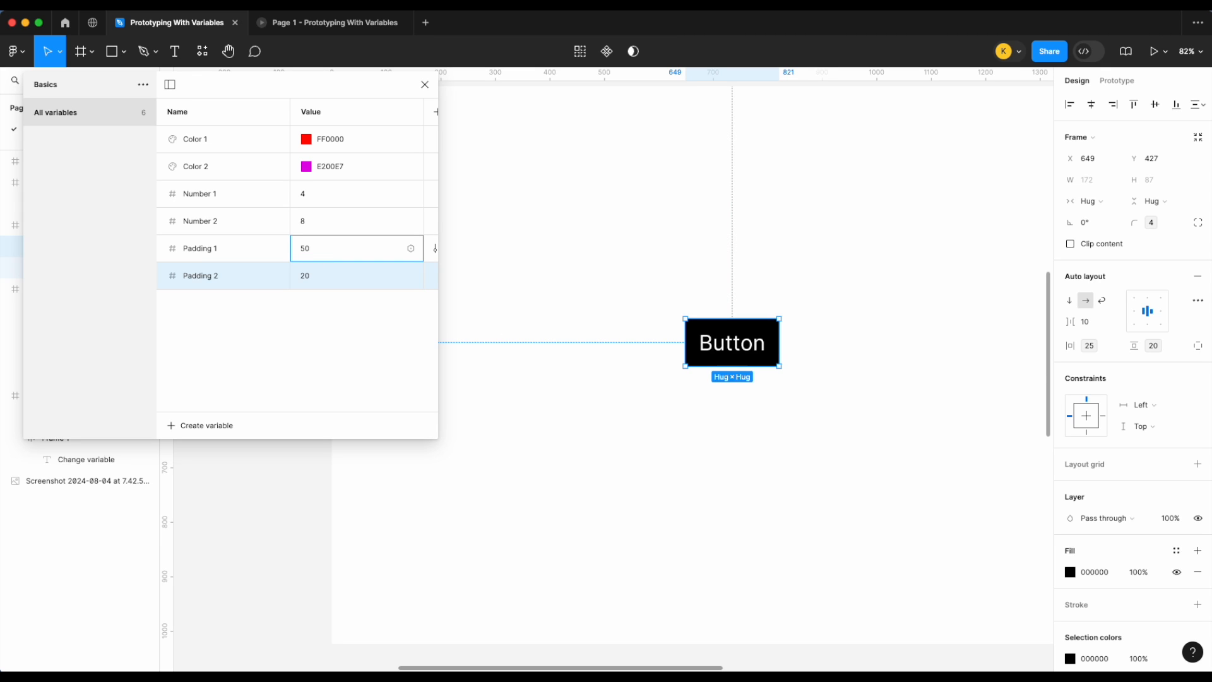
{"action": "key", "text": "Return"}
{"action": "left_click", "coordinate": [844, 412]}
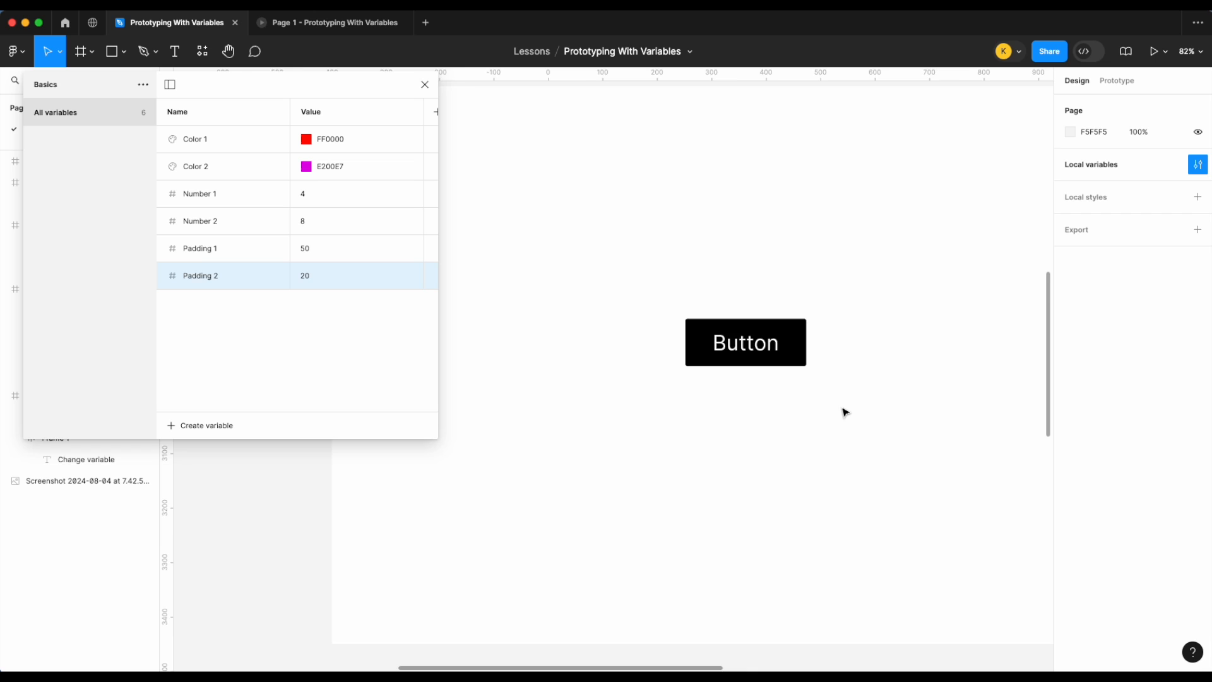
Step: Duplicate the Desktop button into the iPhone 14 & 15 Pro Max frame
{"action": "scroll", "coordinate": [846, 412], "scroll_direction": "down", "scroll_amount": 3}
{"action": "scroll", "coordinate": [844, 411], "scroll_direction": "right", "scroll_amount": 2}
{"action": "scroll", "coordinate": [821, 404], "scroll_direction": "down", "scroll_amount": 3}
{"action": "scroll", "coordinate": [817, 399], "scroll_direction": "right", "scroll_amount": 2}
{"action": "scroll", "coordinate": [789, 385], "scroll_direction": "down", "scroll_amount": 1}
{"action": "scroll", "coordinate": [755, 368], "scroll_direction": "up", "scroll_amount": 3}
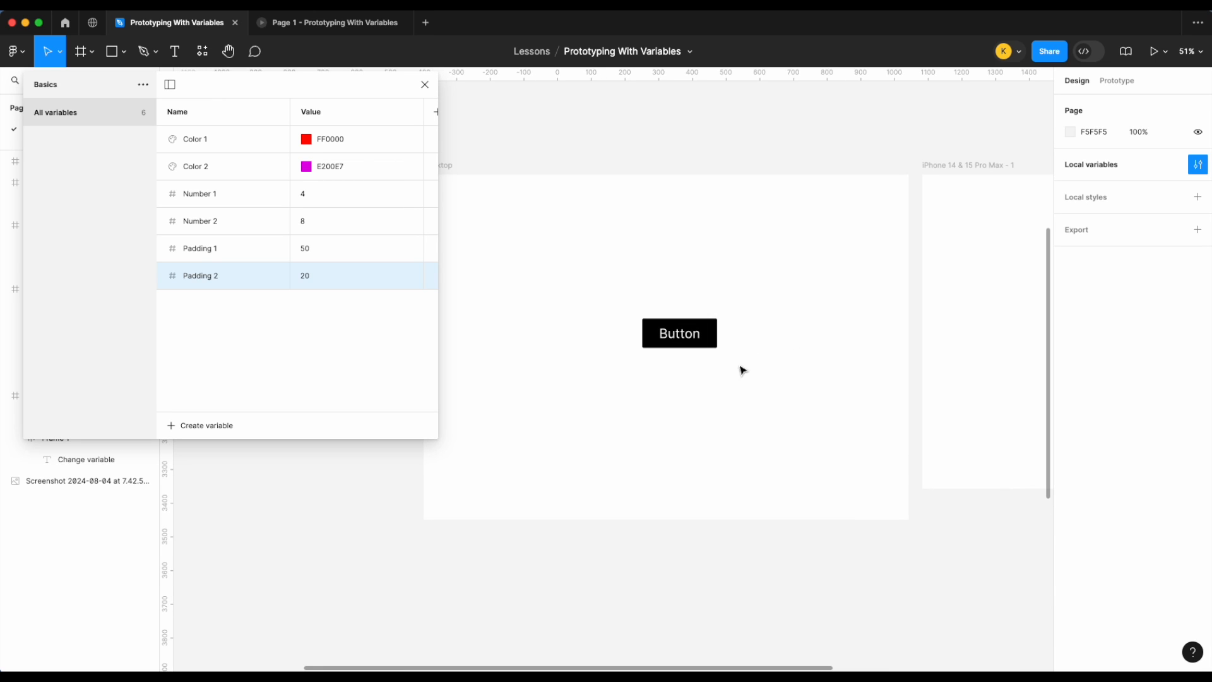
{"action": "left_click", "coordinate": [696, 337]}
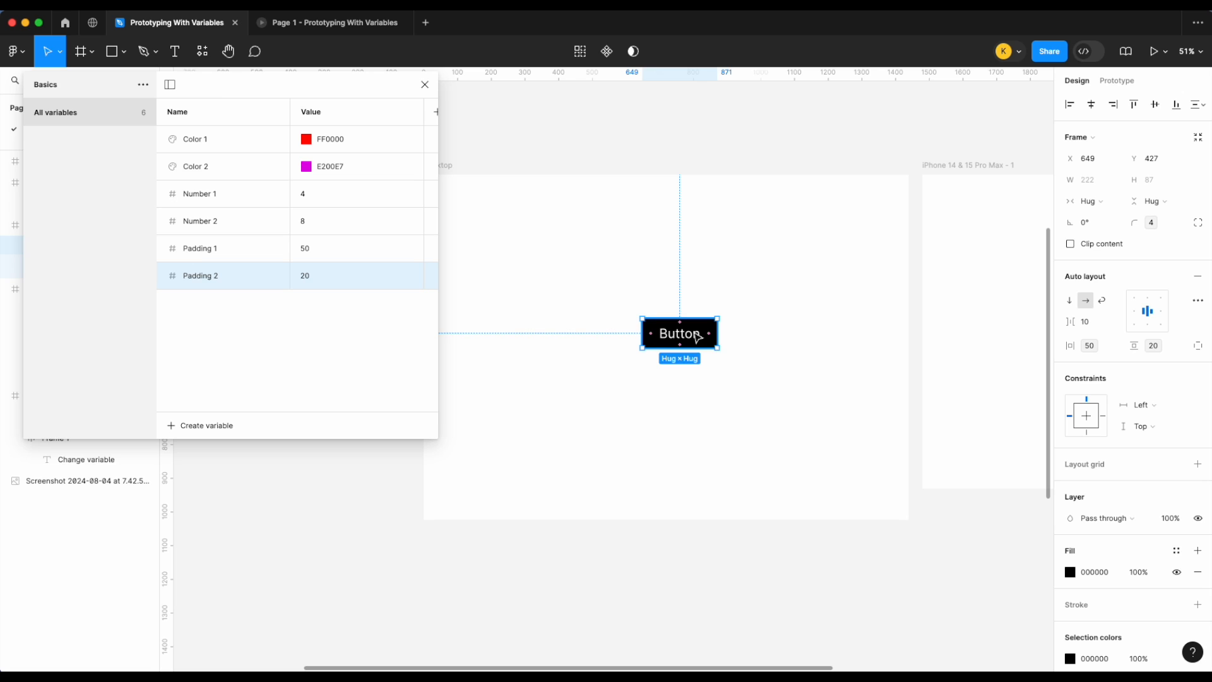
{"action": "left_click_drag", "start_coordinate": [696, 337], "coordinate": [1009, 337]}
{"action": "scroll", "coordinate": [908, 355], "scroll_direction": "right", "scroll_amount": 3}
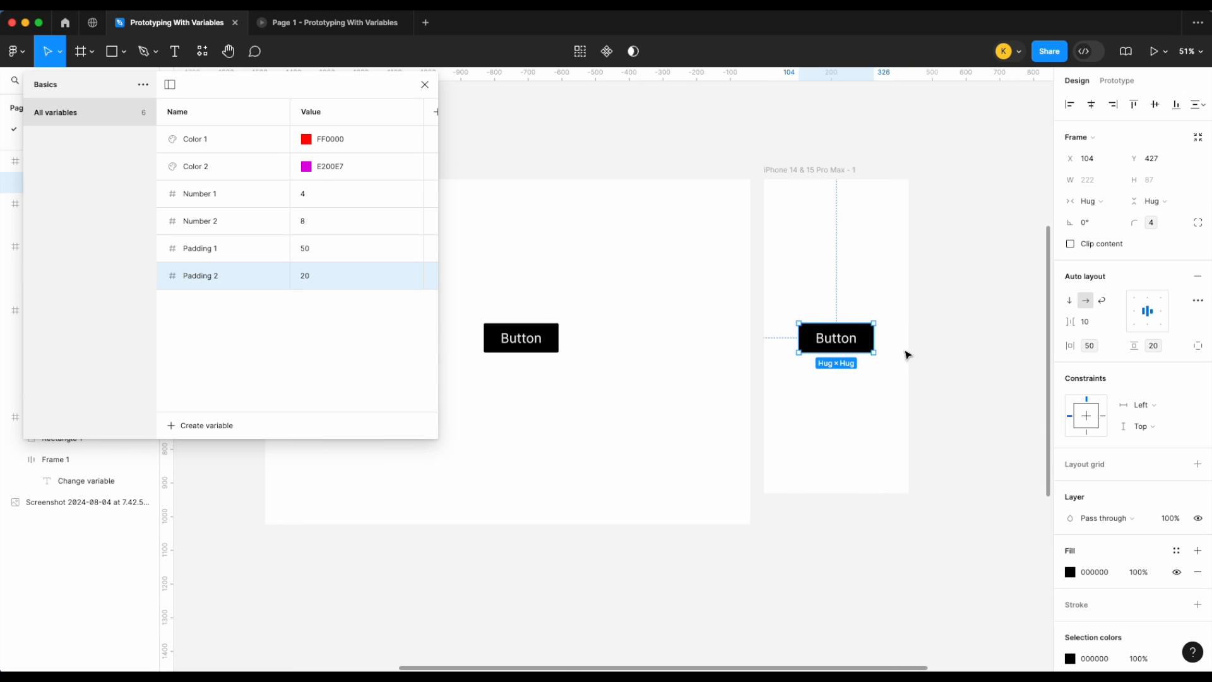
{"action": "scroll", "coordinate": [907, 355], "scroll_direction": "up", "scroll_amount": 5}
{"action": "left_click_drag", "start_coordinate": [803, 334], "coordinate": [775, 490]}
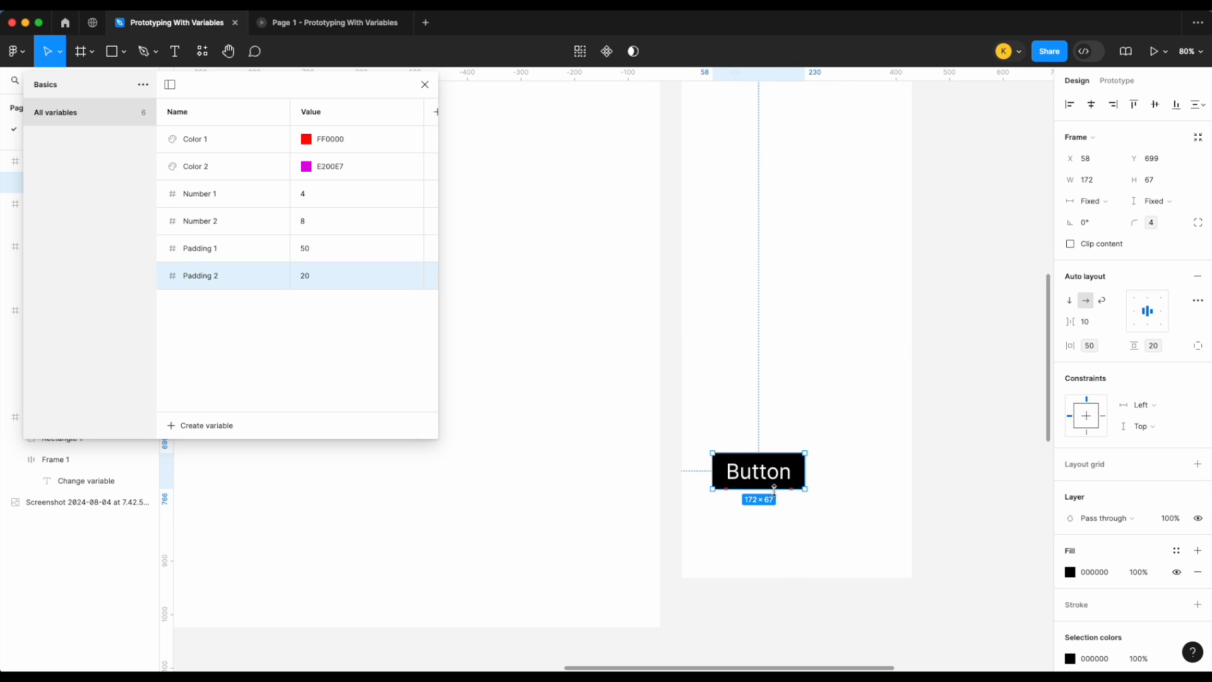
{"action": "key", "text": "super+z"}
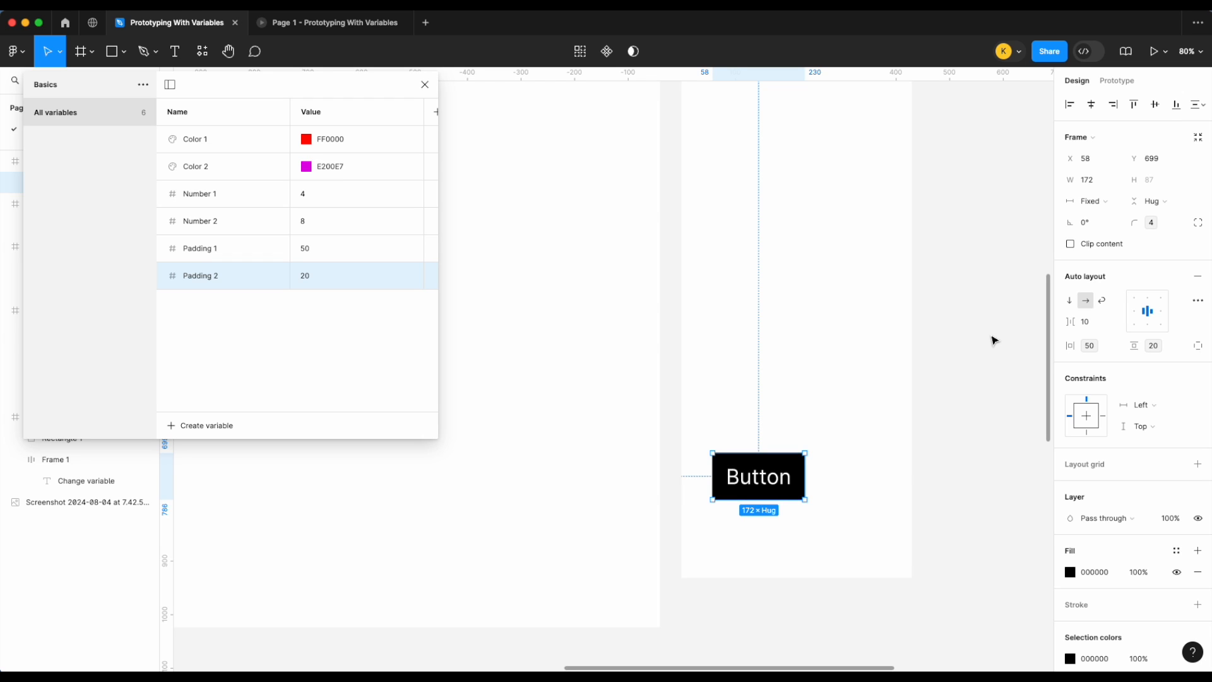
{"action": "key", "text": "super+z"}
{"action": "key", "text": "super+z"}
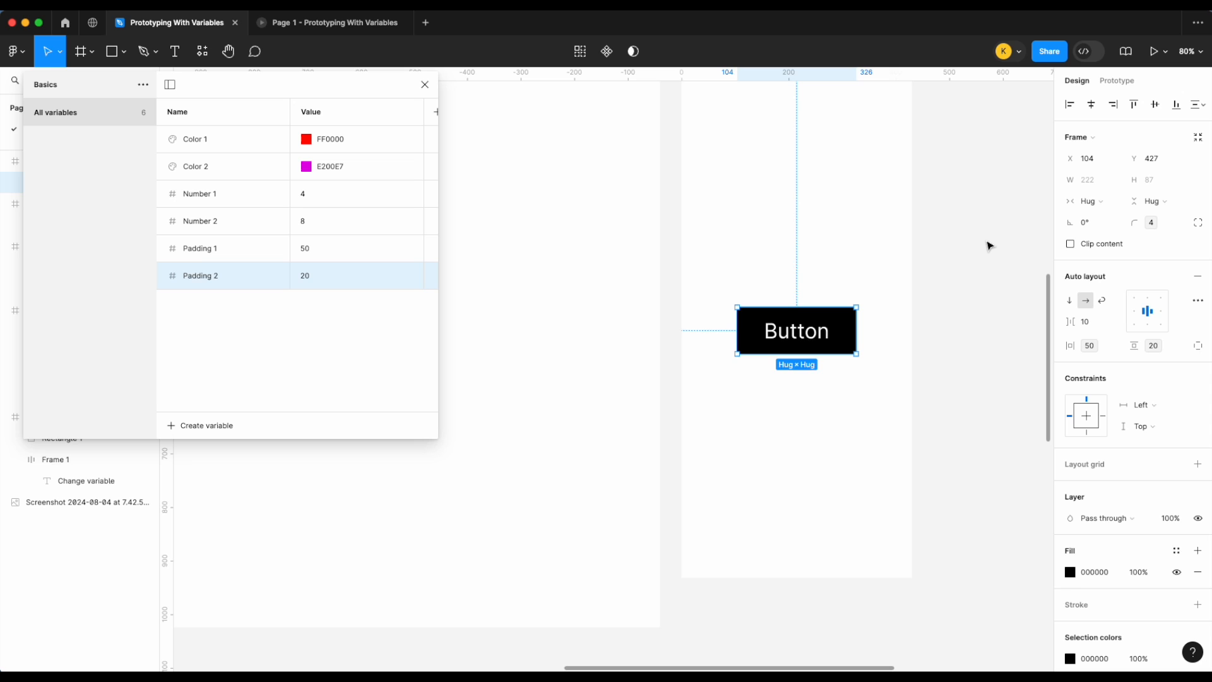
Step: Add a second mode, Mode 2, to the variable collection
{"action": "scroll", "coordinate": [989, 246], "scroll_direction": "down", "scroll_amount": 5}
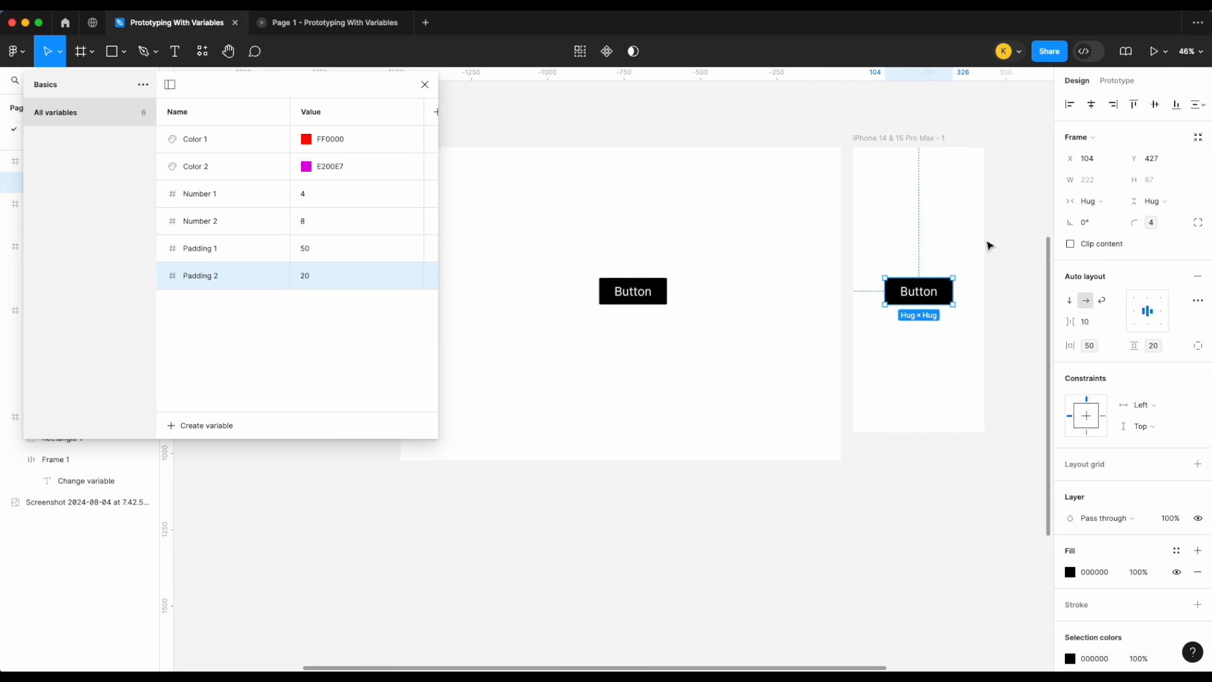
{"action": "scroll", "coordinate": [989, 246], "scroll_direction": "left", "scroll_amount": 3}
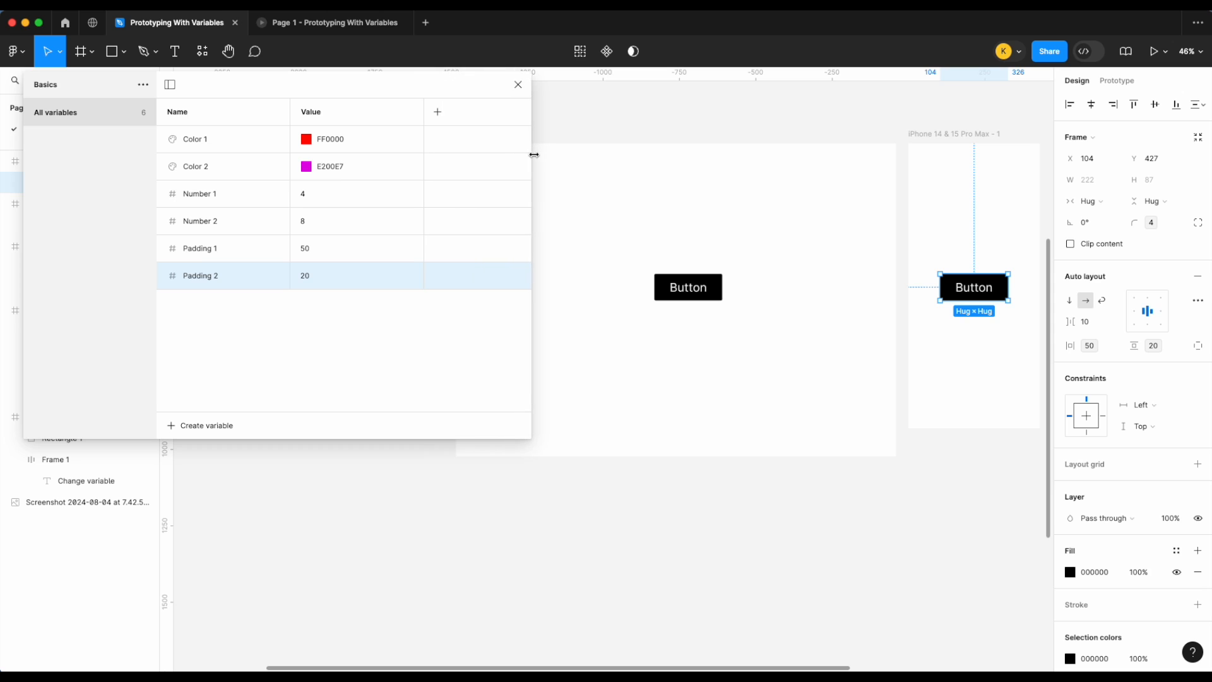
{"action": "left_click", "coordinate": [437, 112]}
{"action": "left_click_drag", "start_coordinate": [536, 184], "coordinate": [601, 185]}
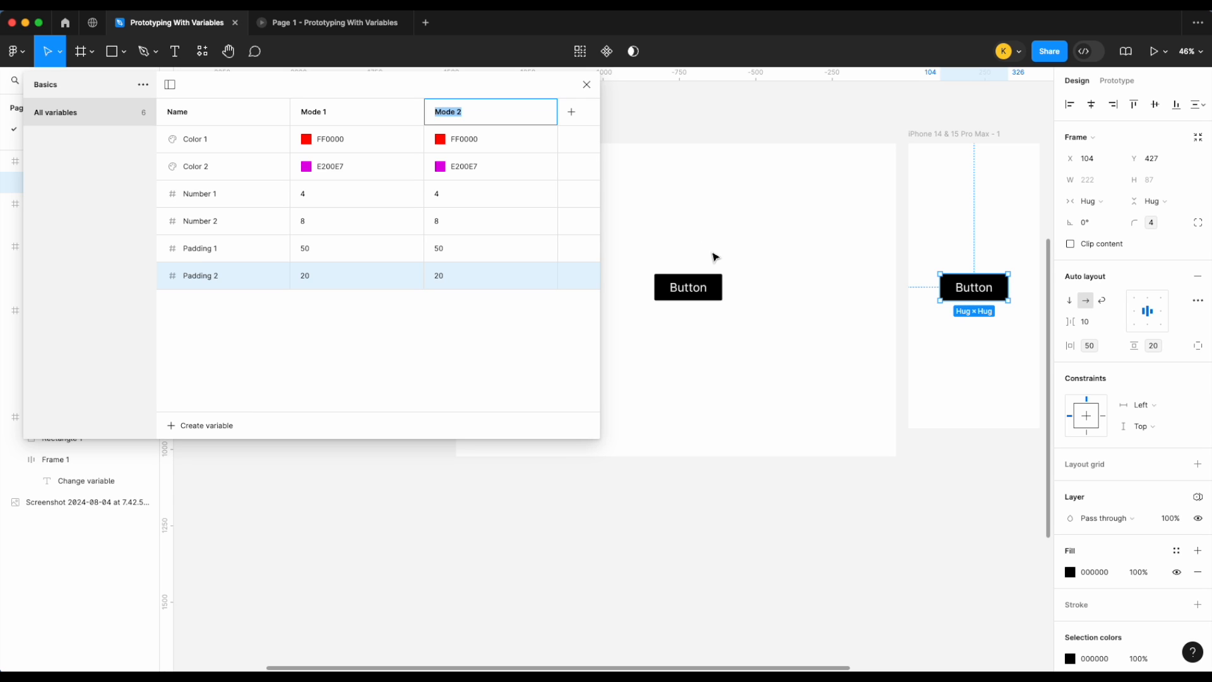
{"action": "scroll", "coordinate": [732, 264], "scroll_direction": "left", "scroll_amount": 2}
{"action": "scroll", "coordinate": [800, 279], "scroll_direction": "left", "scroll_amount": 10}
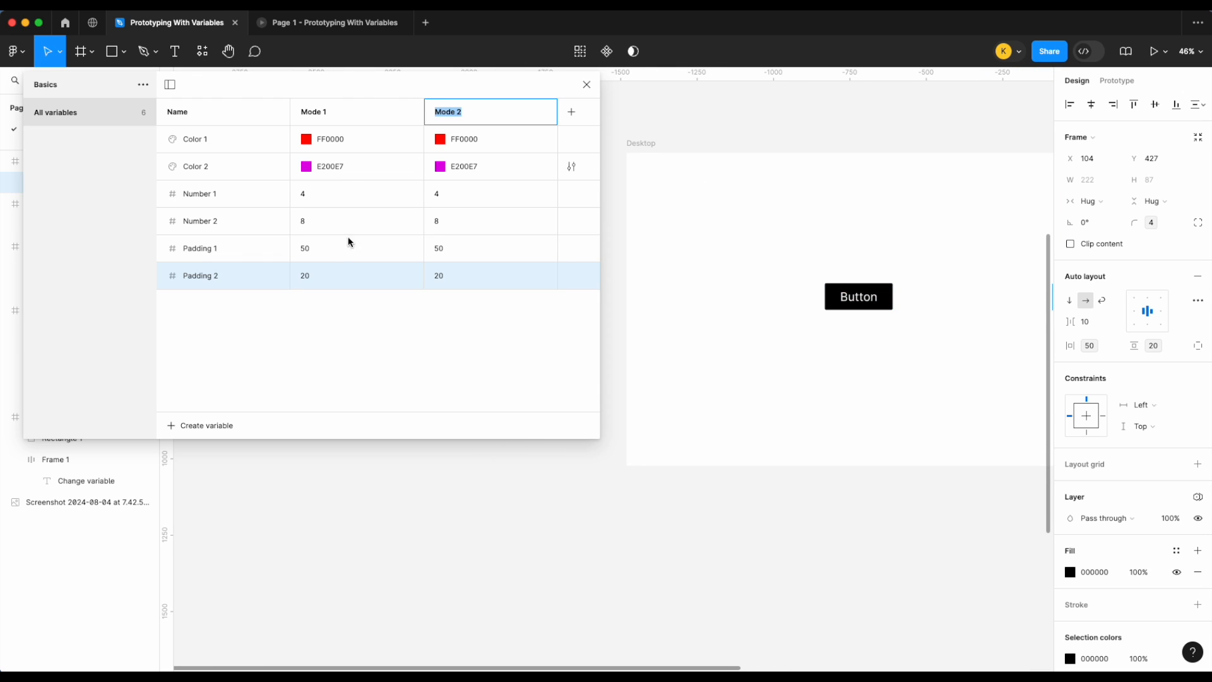
{"action": "scroll", "coordinate": [890, 286], "scroll_direction": "right", "scroll_amount": 20}
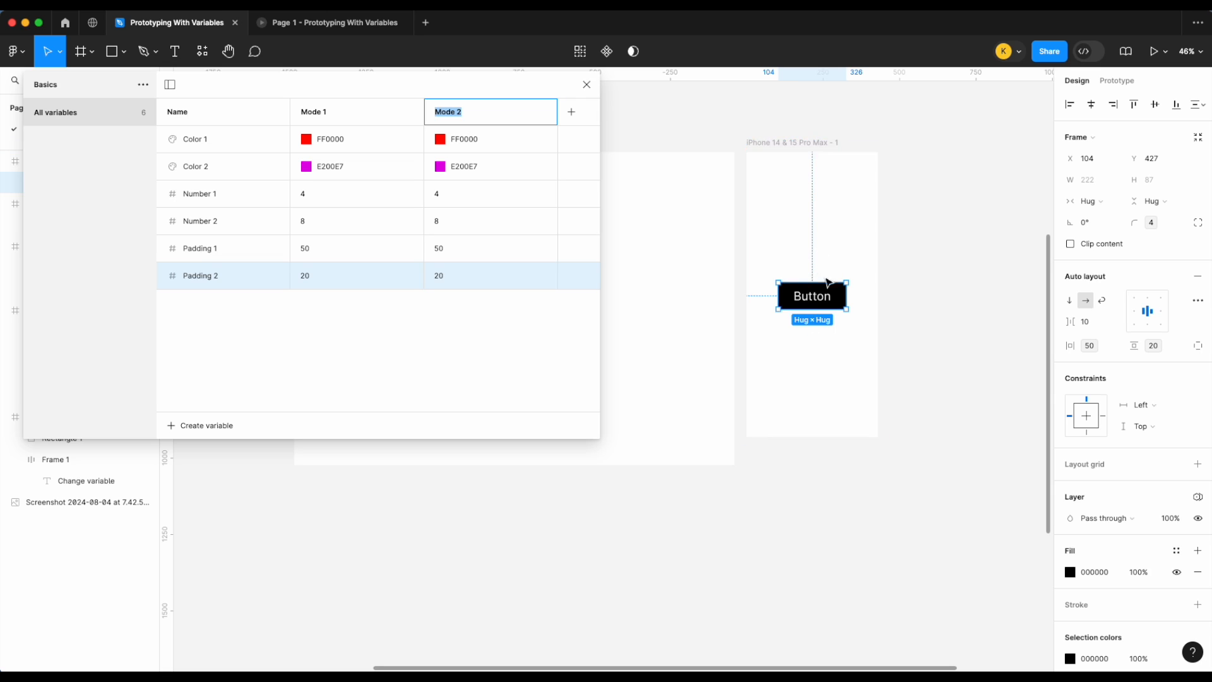
Step: Set Padding 1 to 25 and Padding 2 to 15 in Mode 2
{"action": "left_click", "coordinate": [449, 253]}
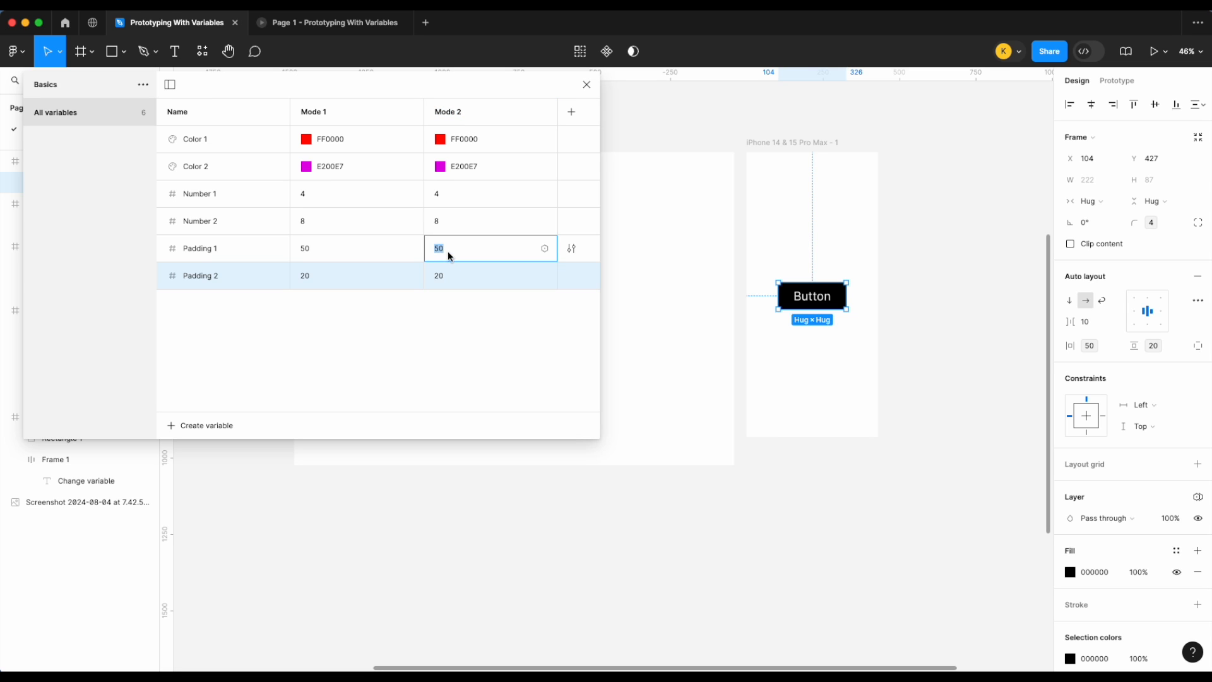
{"action": "type", "text": "25"}
{"action": "key", "text": "Return"}
{"action": "left_click", "coordinate": [466, 281]}
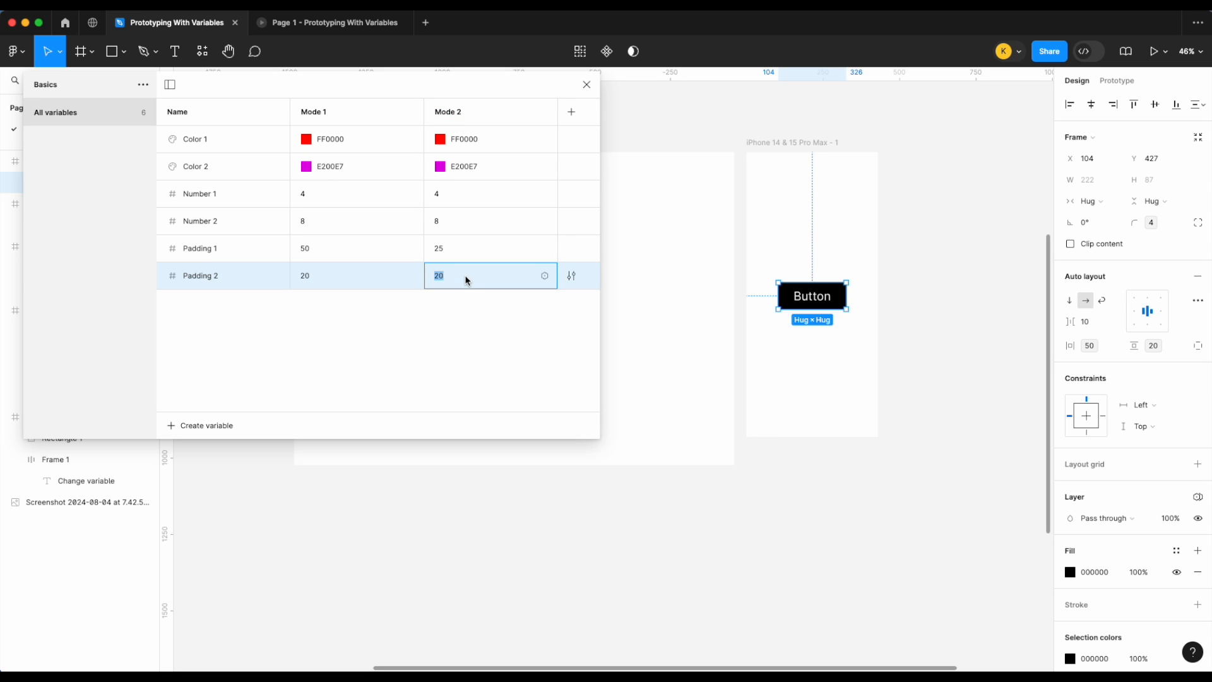
{"action": "type", "text": "15"}
{"action": "key", "text": "Return"}
Step: Close the variables panel and inspect the Desktop frame's variable mode options
{"action": "scroll", "coordinate": [879, 306], "scroll_direction": "up", "scroll_amount": 5}
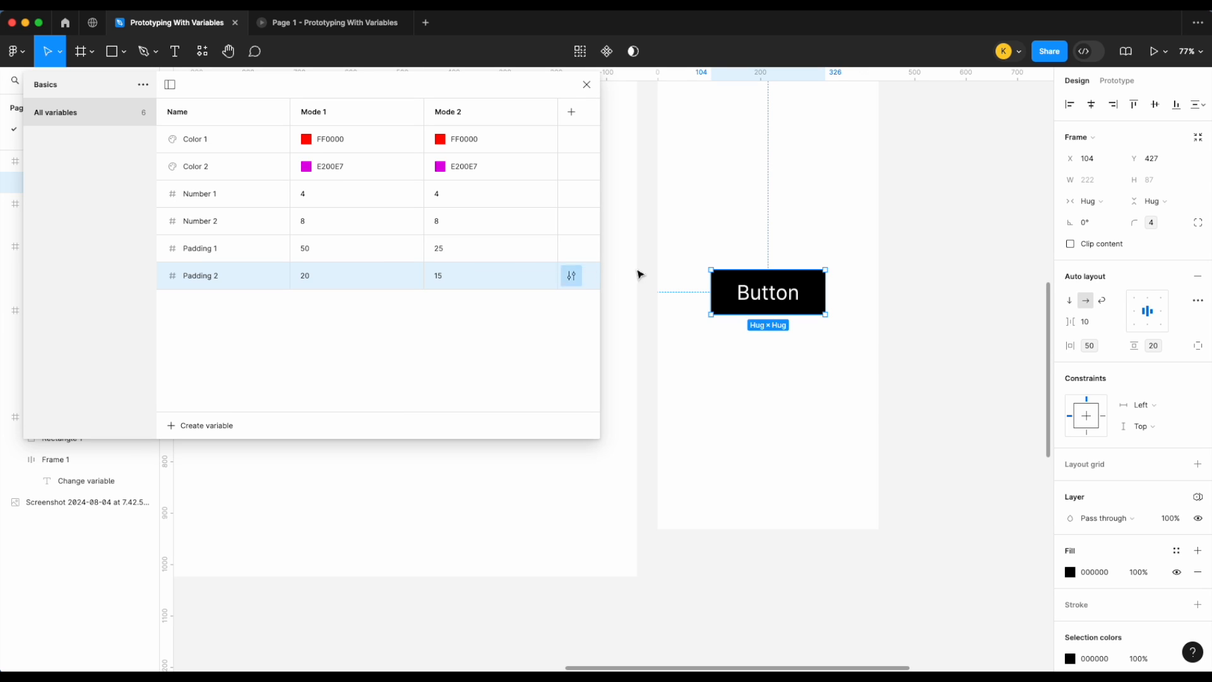
{"action": "scroll", "coordinate": [653, 273], "scroll_direction": "up", "scroll_amount": 3}
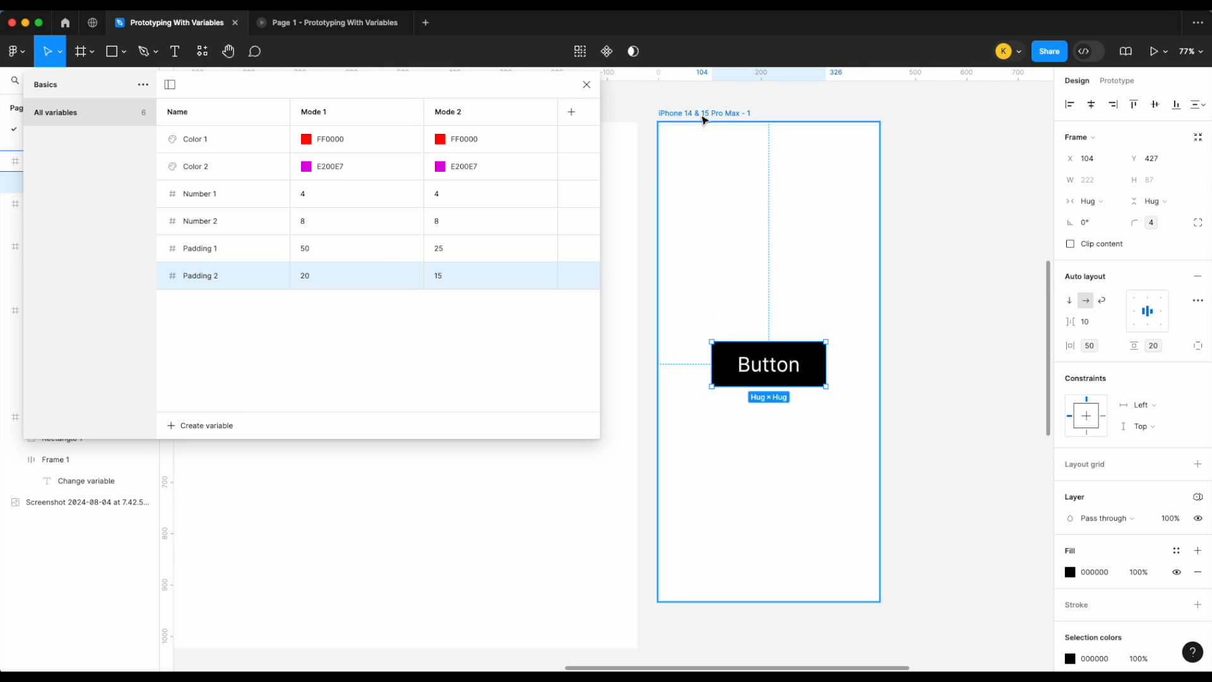
{"action": "left_click", "coordinate": [587, 85]}
{"action": "scroll", "coordinate": [590, 95], "scroll_direction": "left", "scroll_amount": 8}
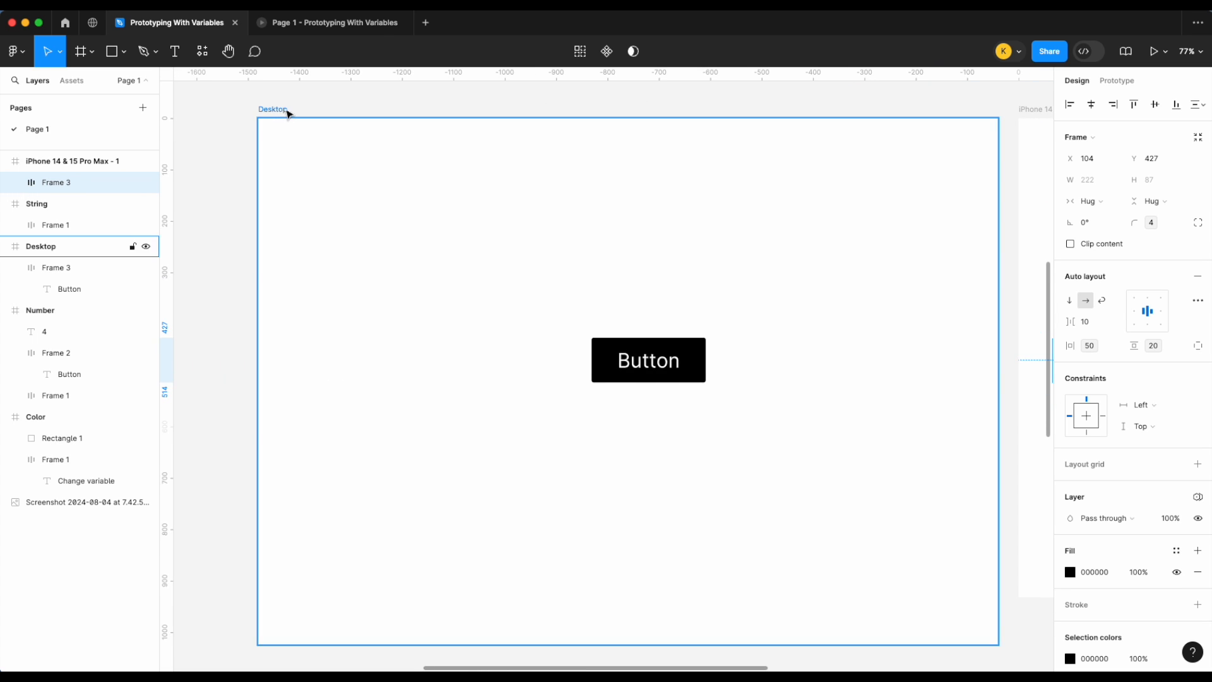
{"action": "left_click", "coordinate": [288, 111]}
{"action": "scroll", "coordinate": [766, 168], "scroll_direction": "right", "scroll_amount": 2}
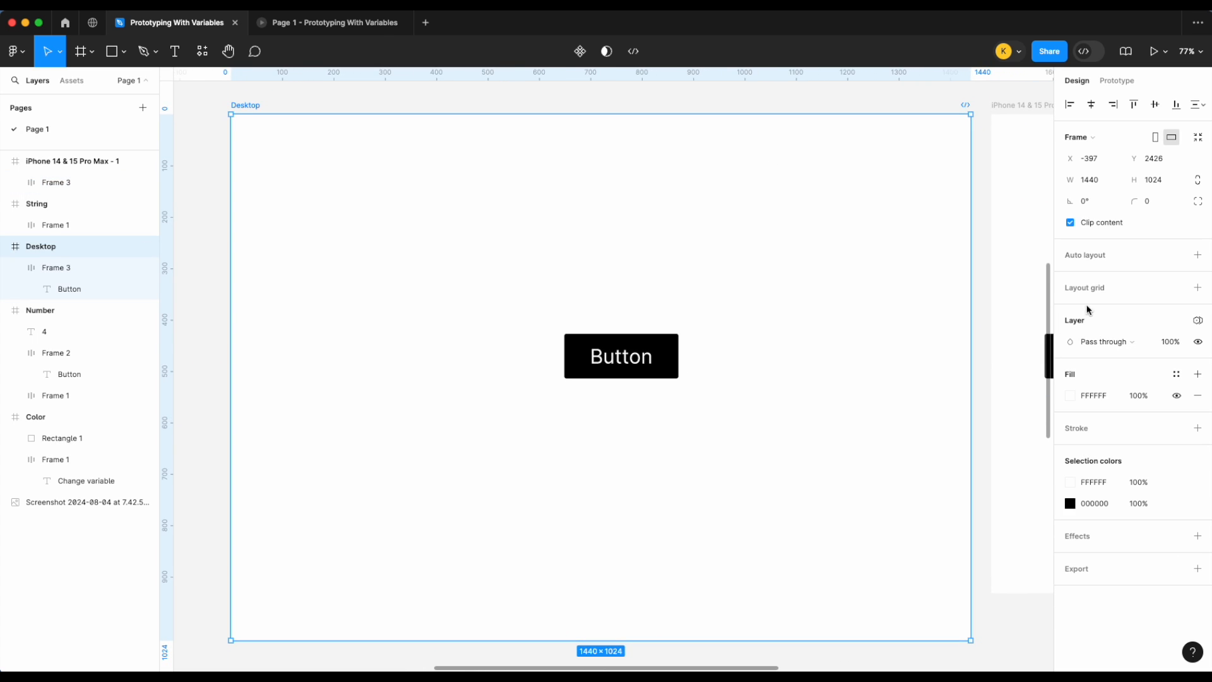
{"action": "left_click", "coordinate": [1203, 325]}
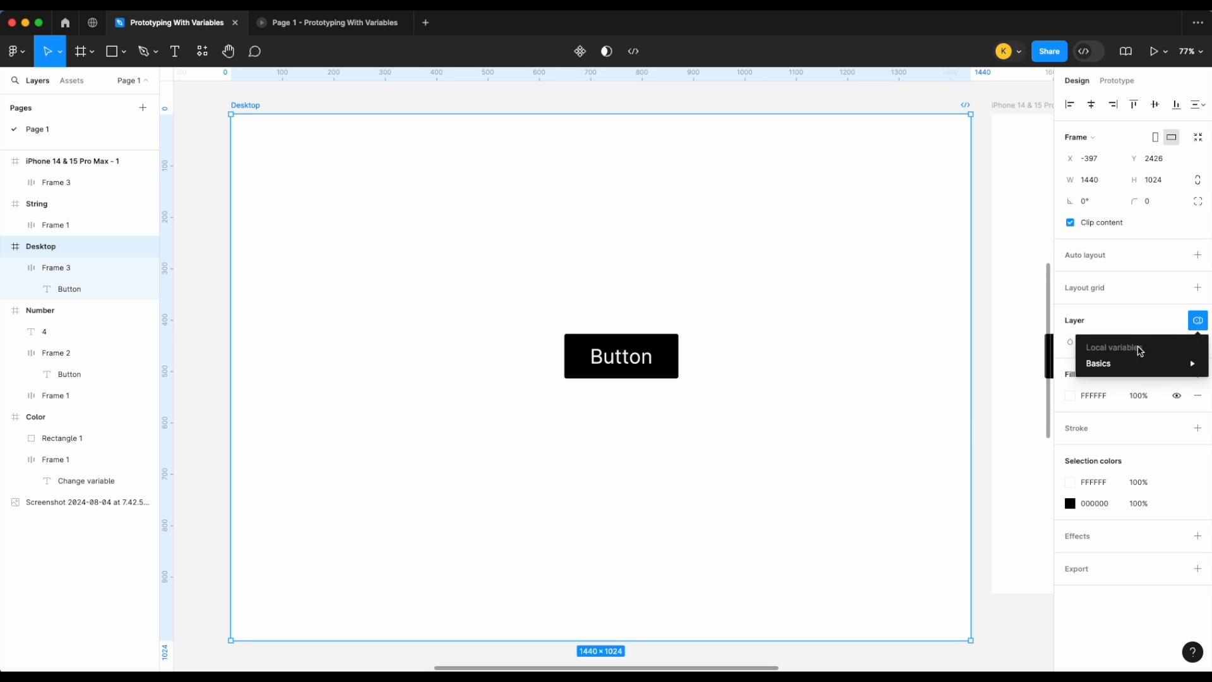
{"action": "mouse_move", "coordinate": [1128, 368]}
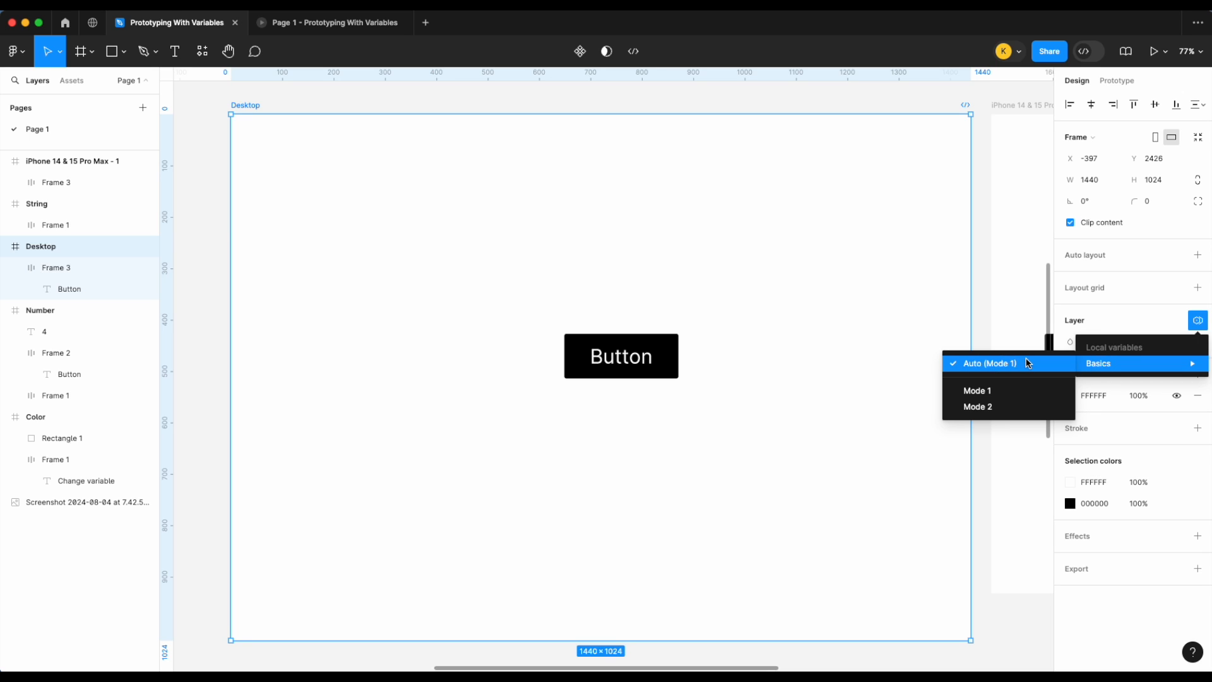
{"action": "left_click", "coordinate": [665, 354]}
{"action": "left_click", "coordinate": [665, 354]}
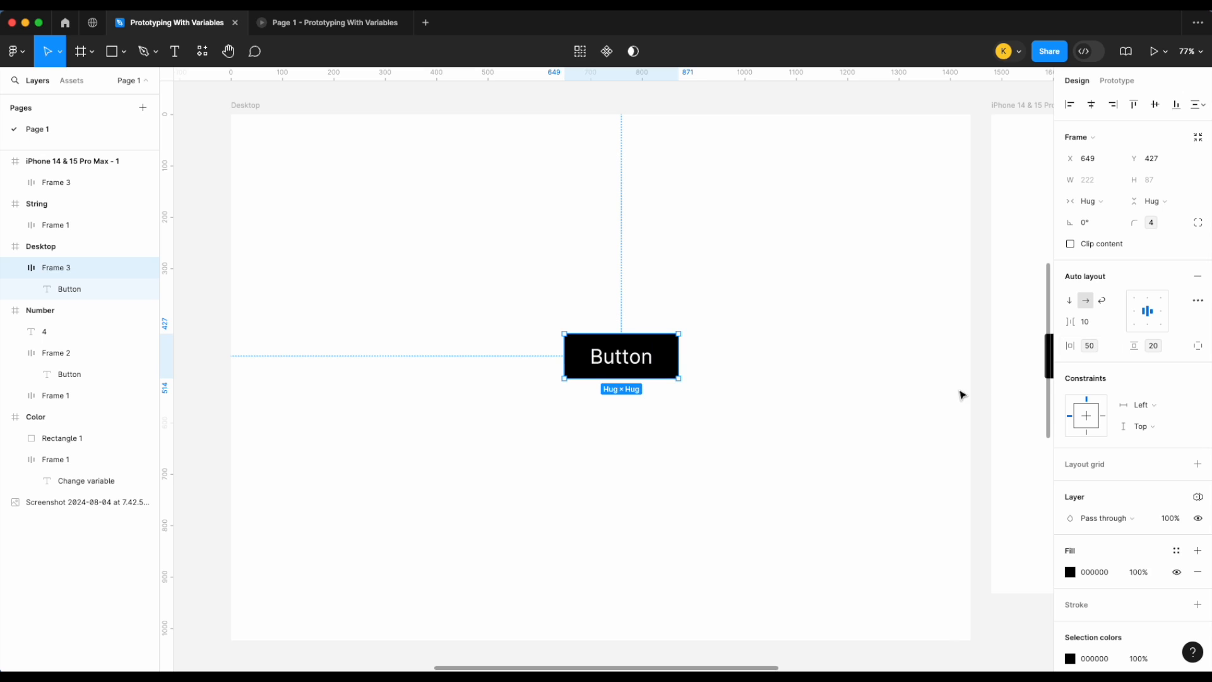
Step: Set the iPhone 14 & 15 Pro Max frame's variable mode to Mode 2
{"action": "scroll", "coordinate": [961, 395], "scroll_direction": "right", "scroll_amount": 10}
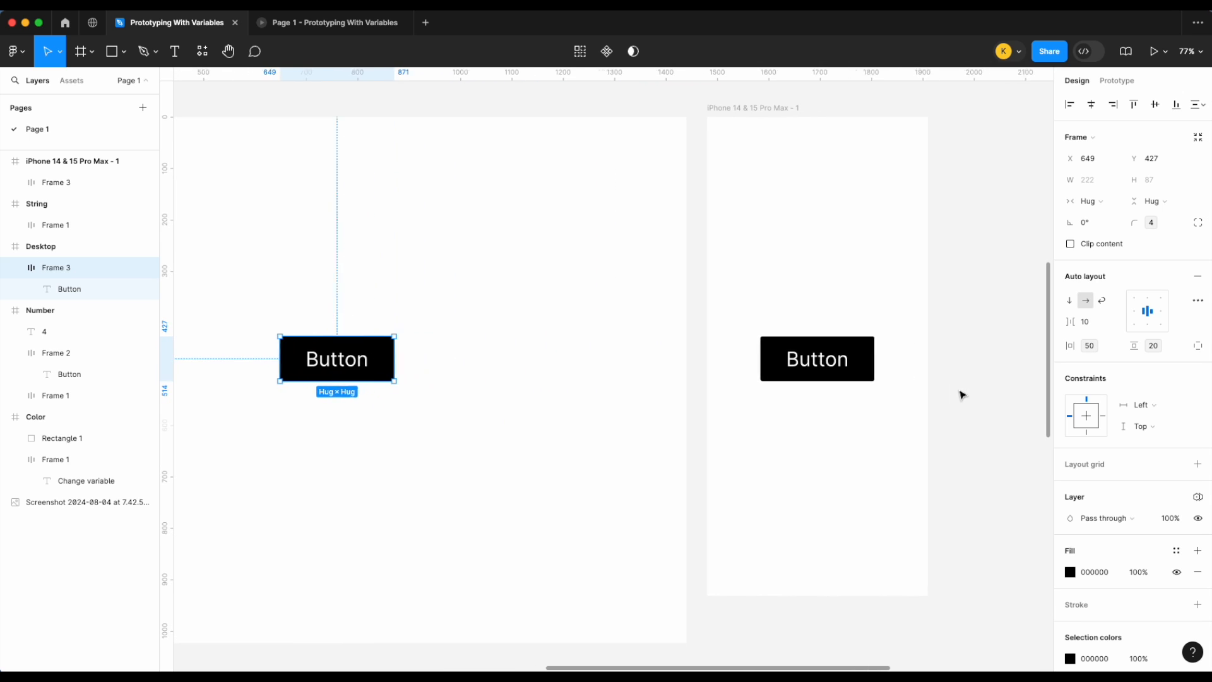
{"action": "left_click", "coordinate": [760, 109]}
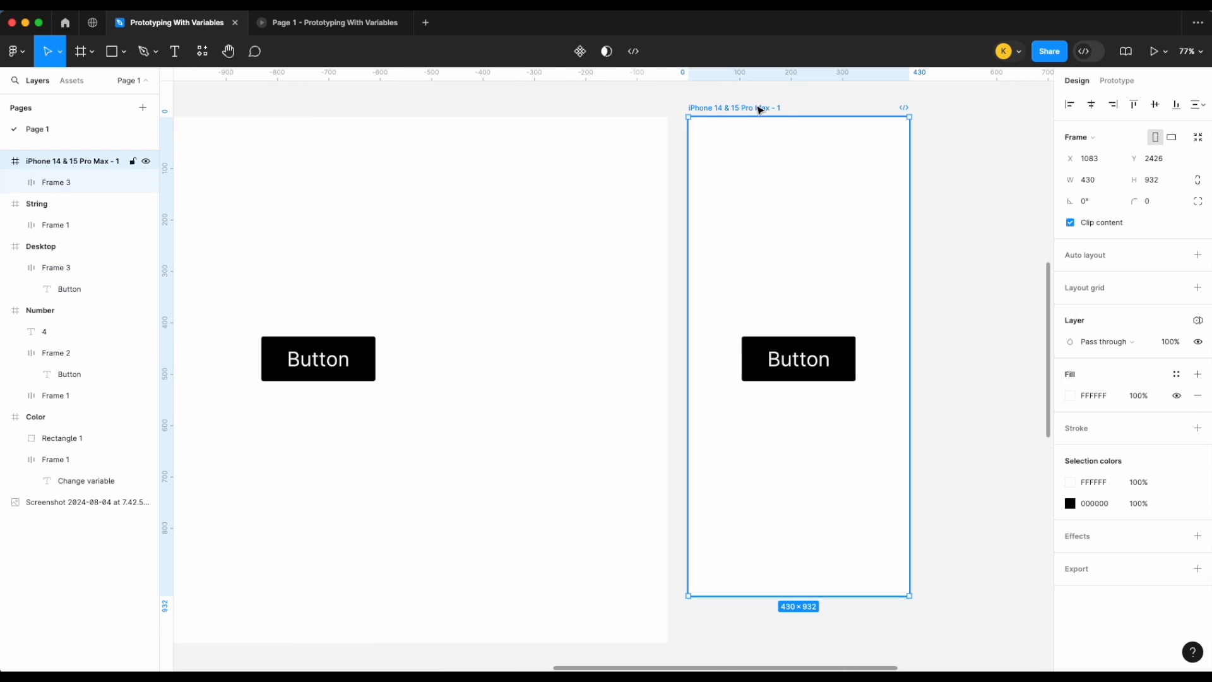
{"action": "left_click", "coordinate": [1198, 320]}
{"action": "mouse_move", "coordinate": [1129, 361]}
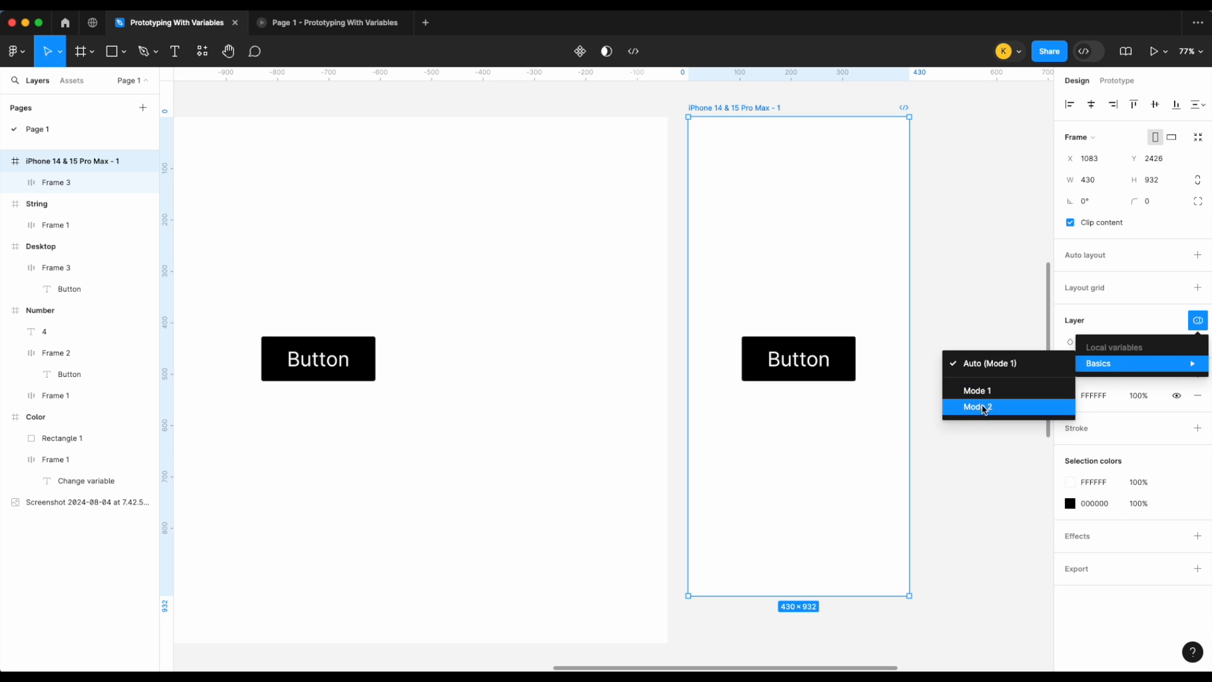
{"action": "left_click", "coordinate": [869, 447]}
{"action": "scroll", "coordinate": [883, 392], "scroll_direction": "up", "scroll_amount": 5}
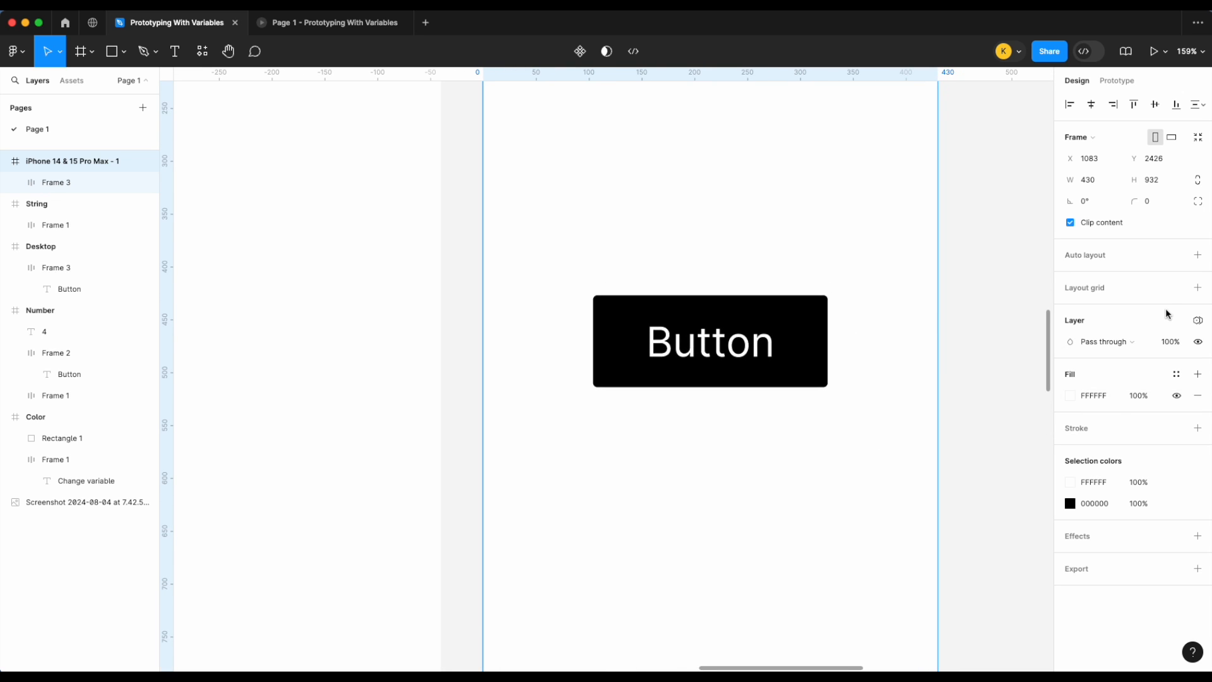
{"action": "left_click", "coordinate": [1198, 320]}
{"action": "mouse_move", "coordinate": [1113, 363]}
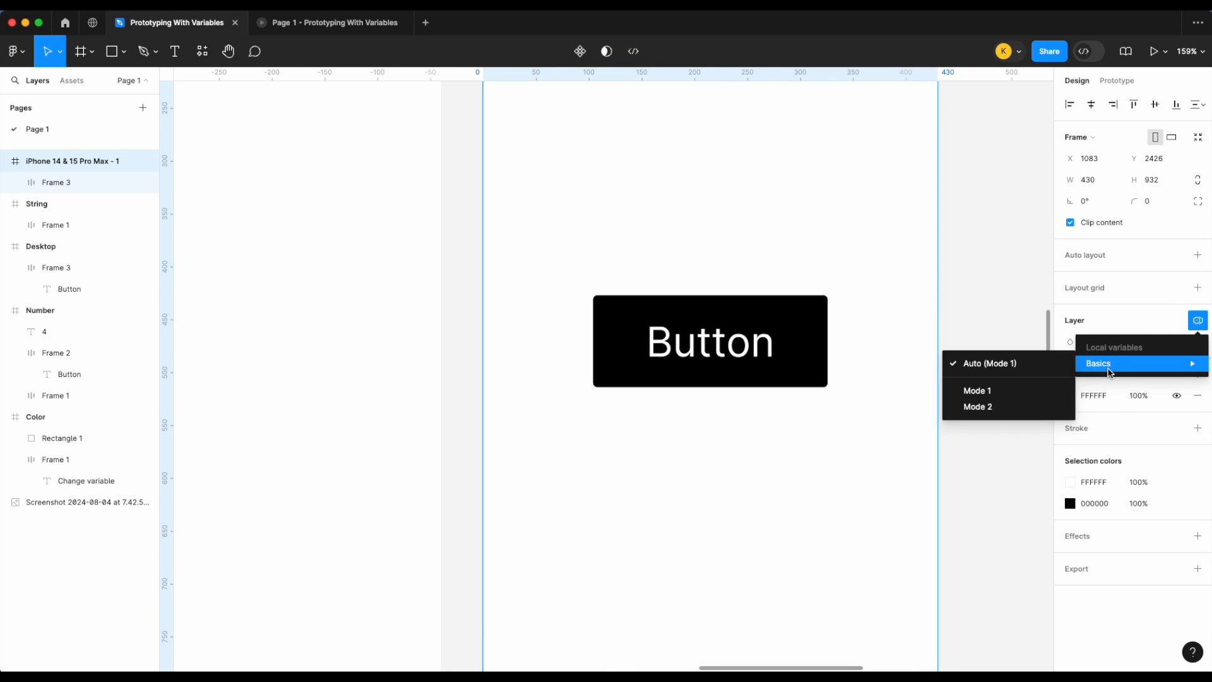
{"action": "left_click", "coordinate": [996, 411]}
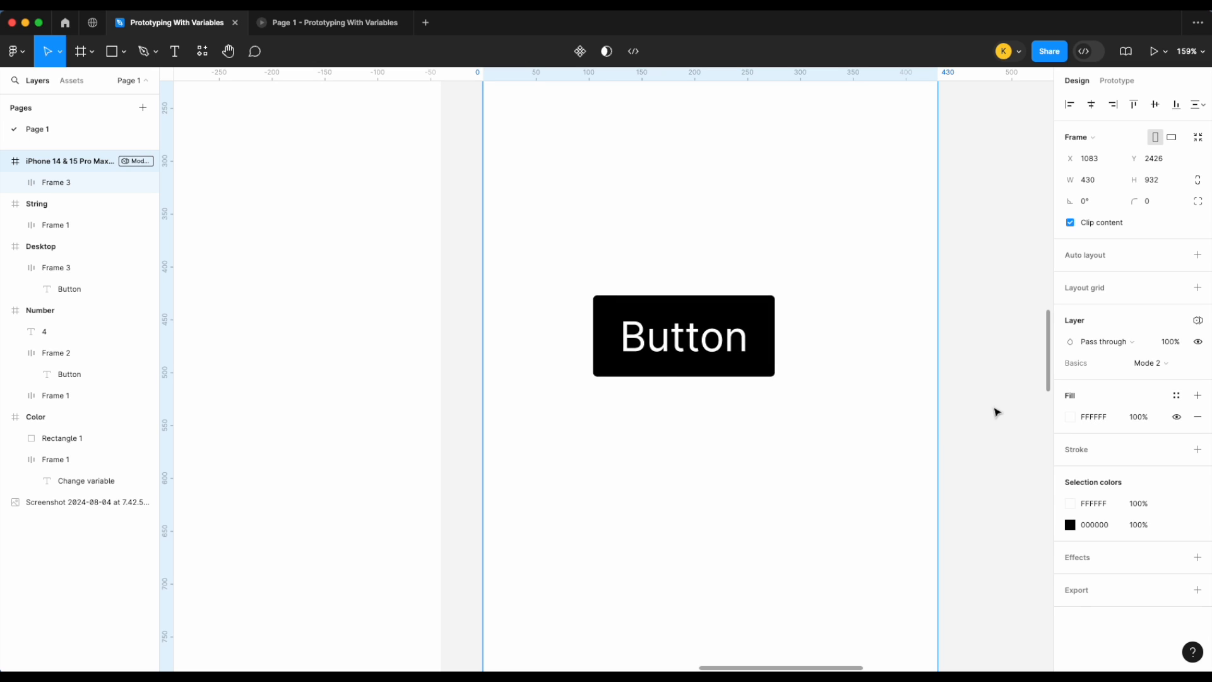
Step: Move the phone button lower in the iPhone frame
{"action": "scroll", "coordinate": [771, 346], "scroll_direction": "down", "scroll_amount": 5}
{"action": "left_click_drag", "start_coordinate": [770, 344], "coordinate": [731, 476]}
{"action": "scroll", "coordinate": [899, 368], "scroll_direction": "left", "scroll_amount": 3}
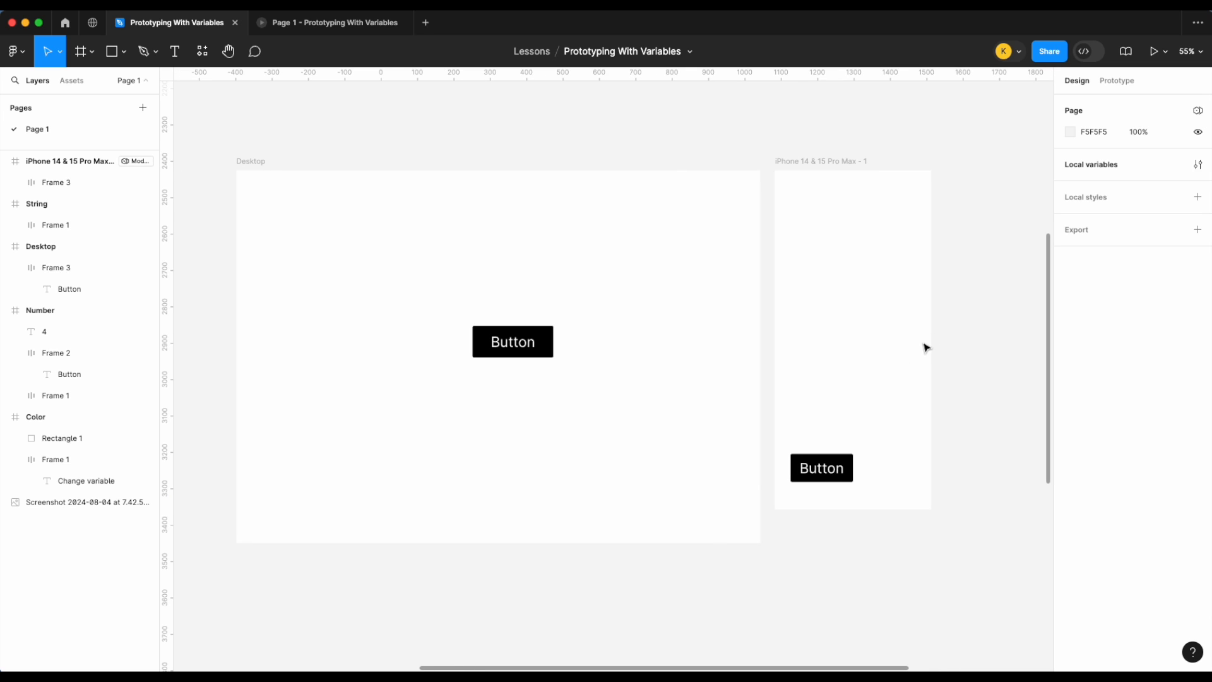
Step: Delete the button from the iPhone frame
{"action": "left_click", "coordinate": [836, 466]}
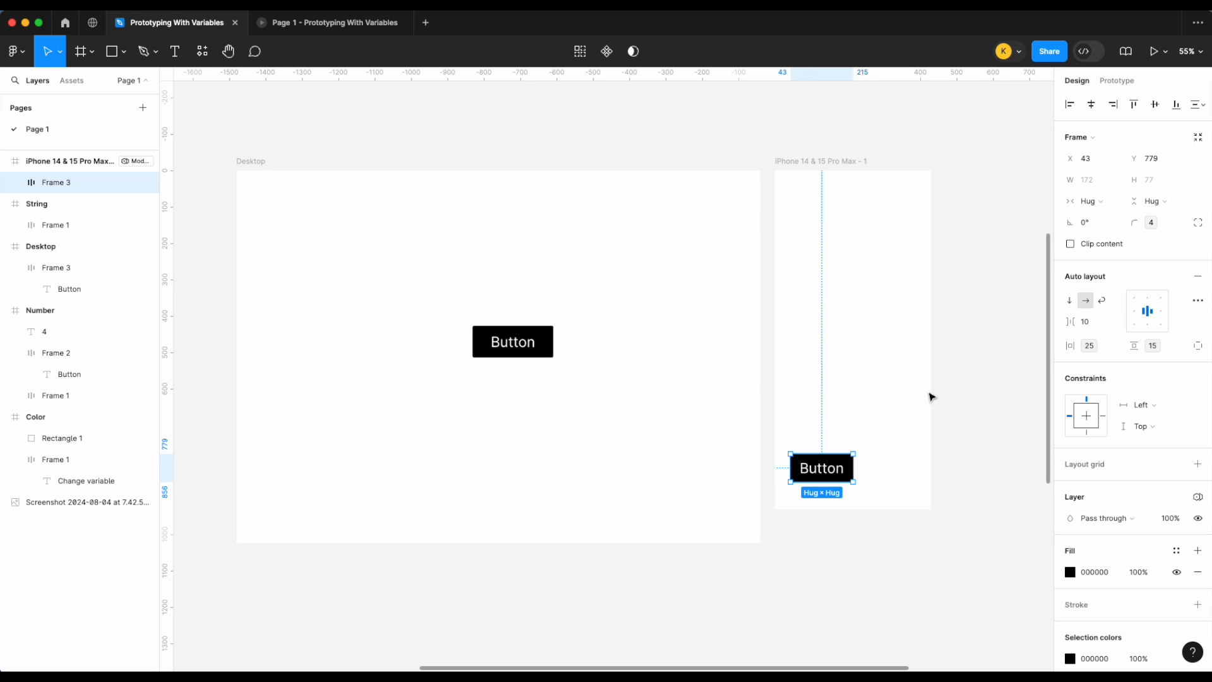
{"action": "left_click", "coordinate": [871, 425]}
{"action": "left_click", "coordinate": [821, 468]}
{"action": "key", "text": "Delete"}
Step: Duplicate the Desktop button into the iPhone frame again
{"action": "left_click", "coordinate": [530, 352]}
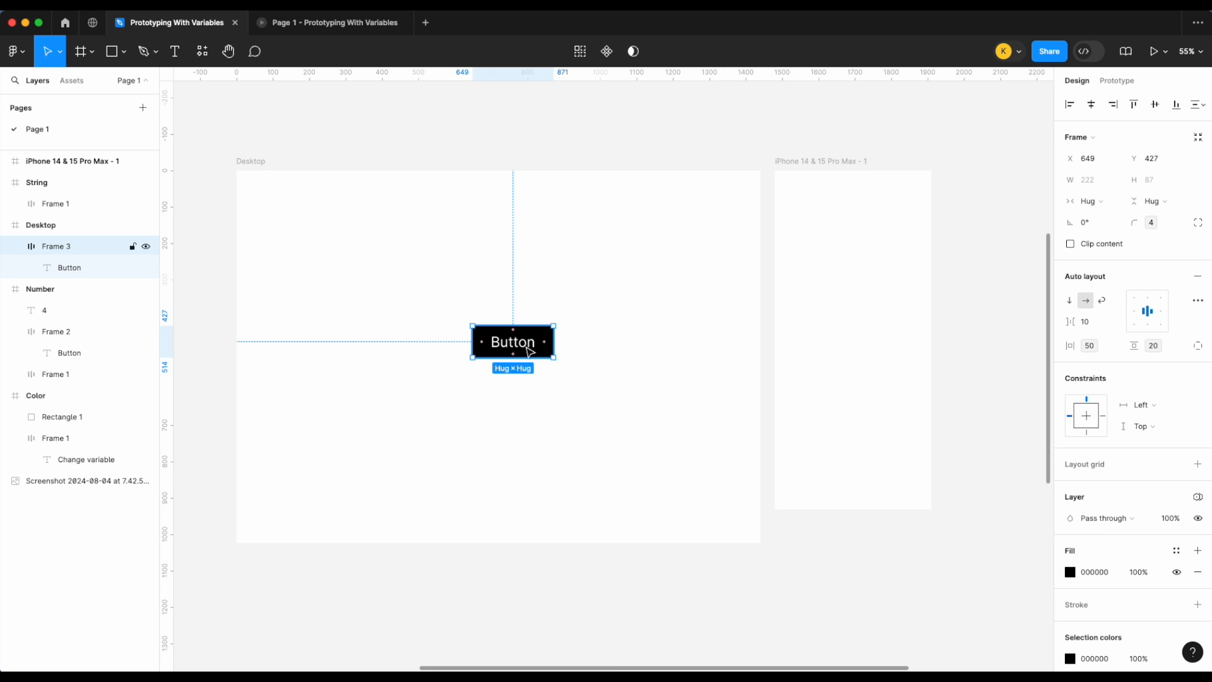
{"action": "left_click_drag", "start_coordinate": [515, 344], "coordinate": [867, 347]}
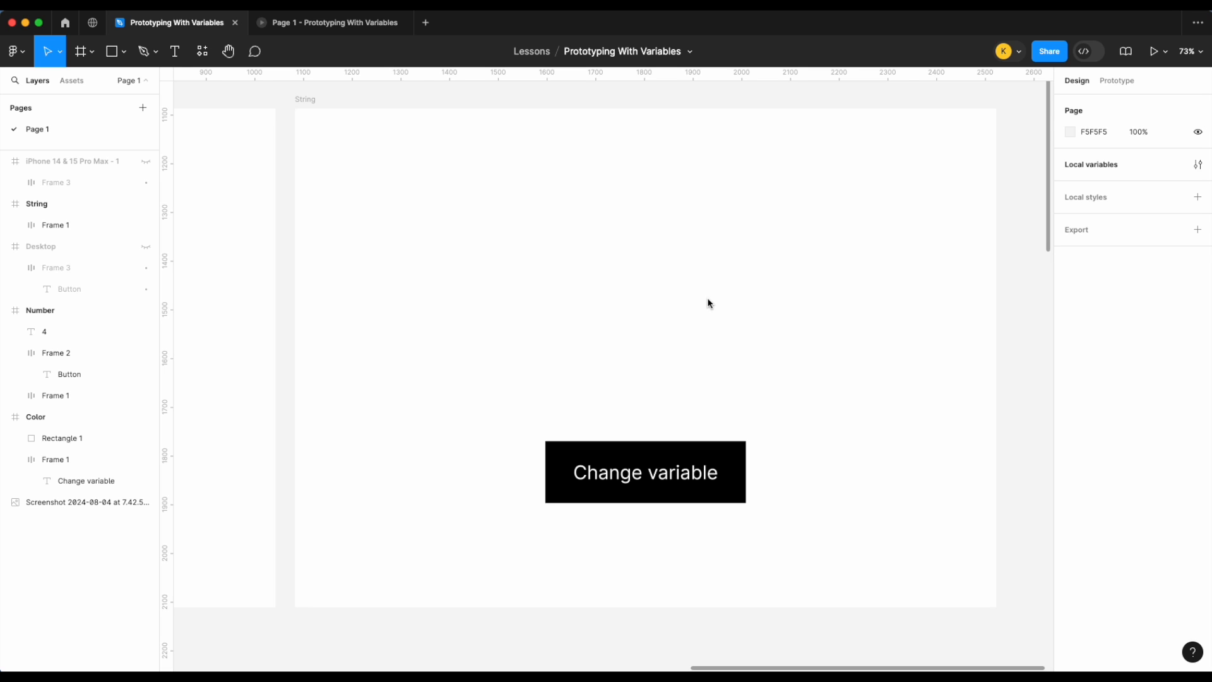
{"action": "left_click", "coordinate": [1198, 165]}
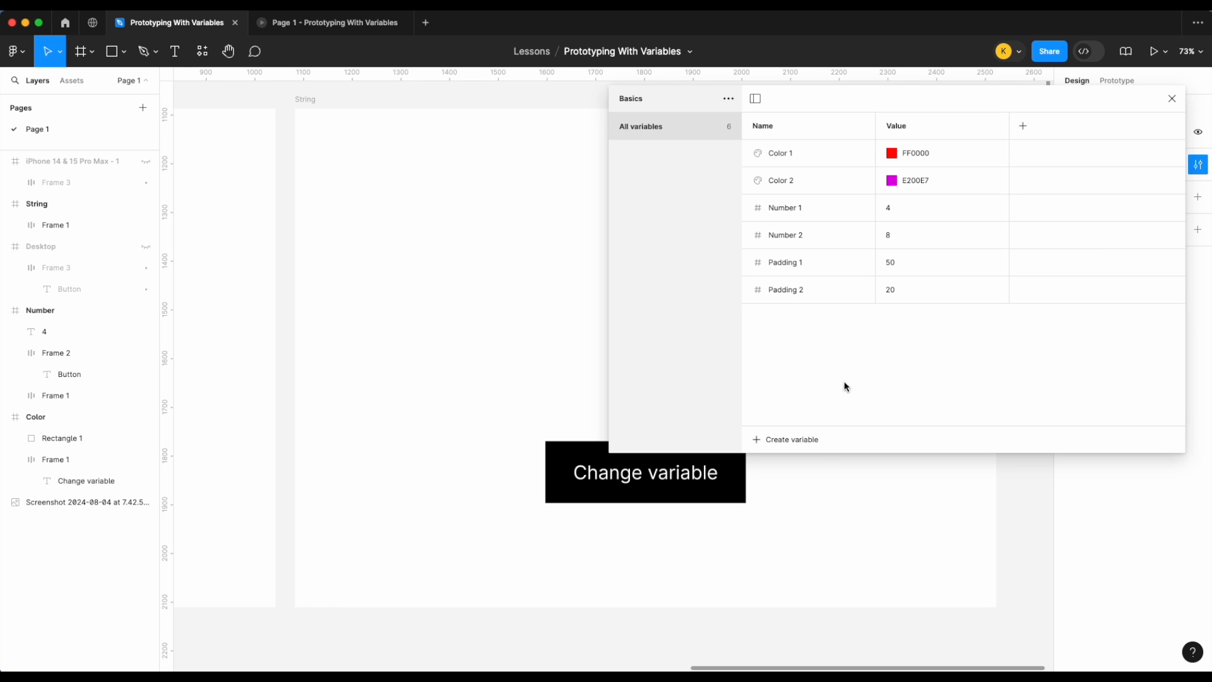
{"action": "left_click", "coordinate": [801, 437]}
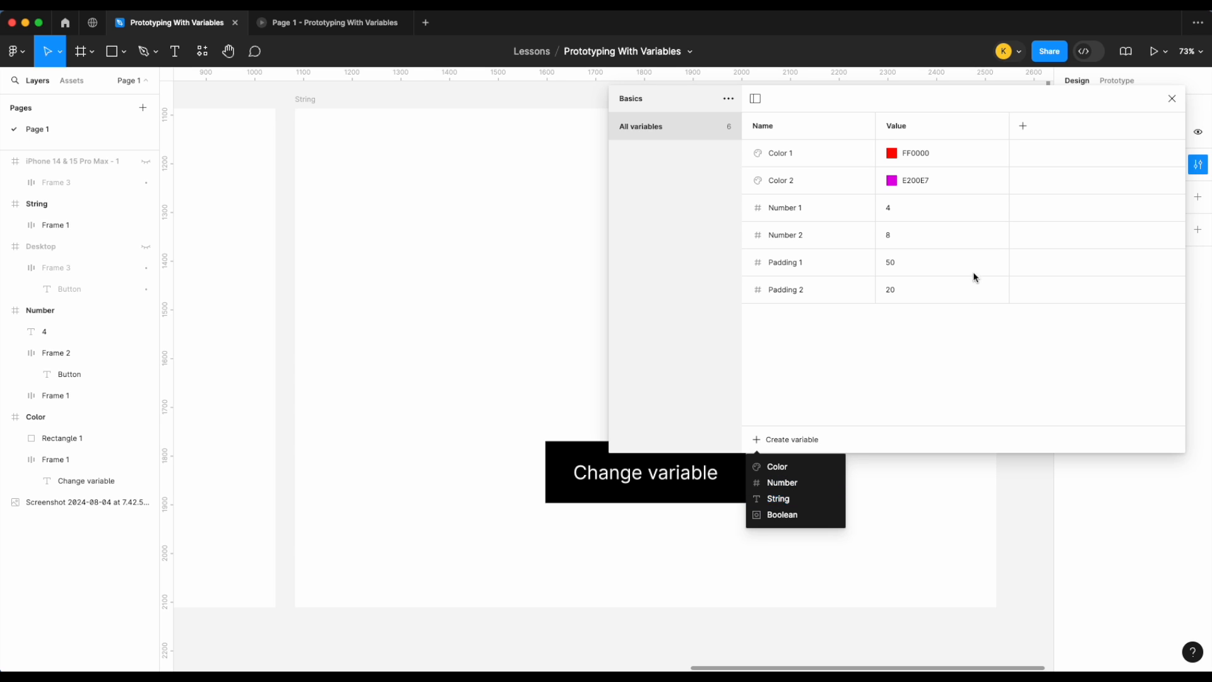
{"action": "left_click", "coordinate": [1172, 98]}
{"action": "left_click", "coordinate": [1172, 98]}
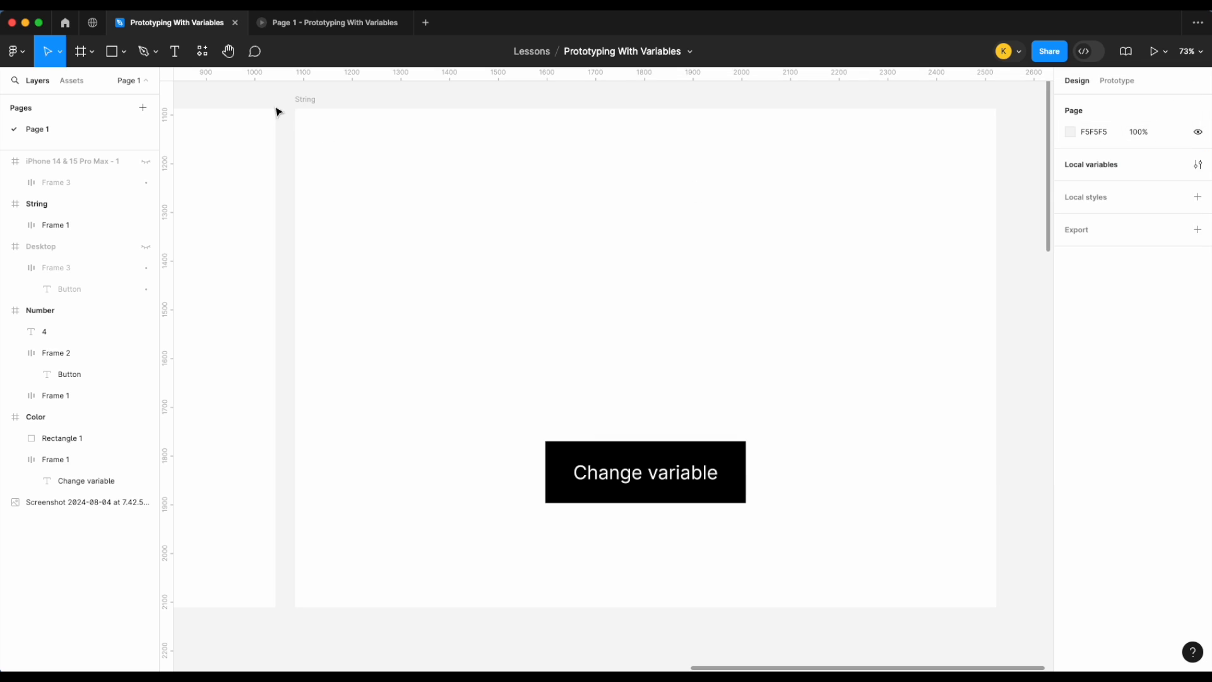
Step: Add a text box reading "5 are available" inside the String frame
{"action": "left_click", "coordinate": [175, 51]}
{"action": "left_click_drag", "start_coordinate": [456, 265], "coordinate": [621, 314]}
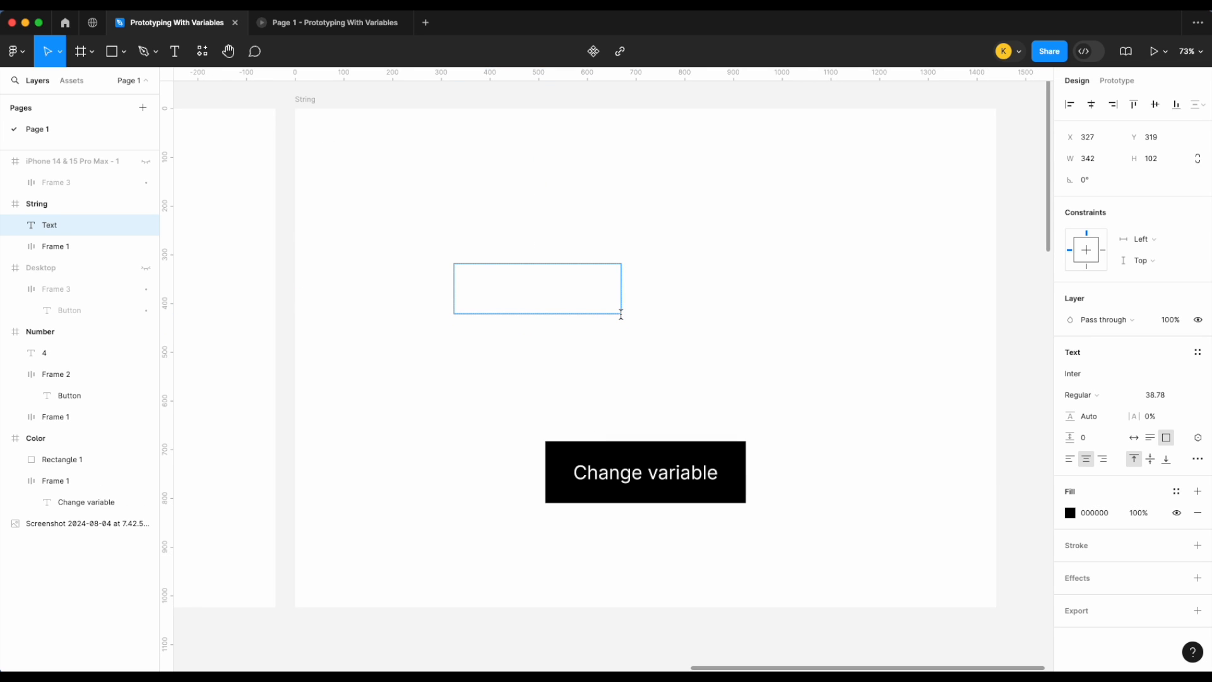
{"action": "type", "text": "%"}
{"action": "key", "text": "BackSpace"}
{"action": "type", "text": "5 are available"}
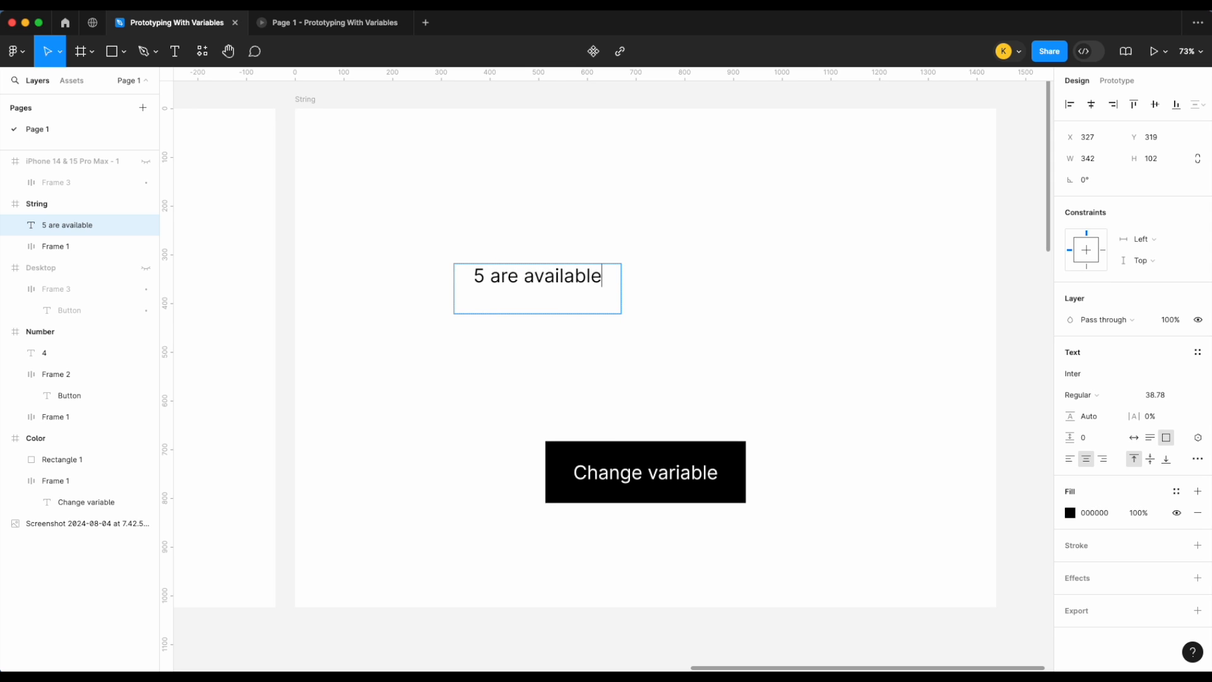
{"action": "key", "text": "Escape"}
Step: Duplicate the text box and change the copy to "We are out of stock"
{"action": "left_click_drag", "start_coordinate": [558, 292], "coordinate": [697, 314]}
{"action": "key", "text": "super+d"}
{"action": "double_click", "coordinate": [670, 232]}
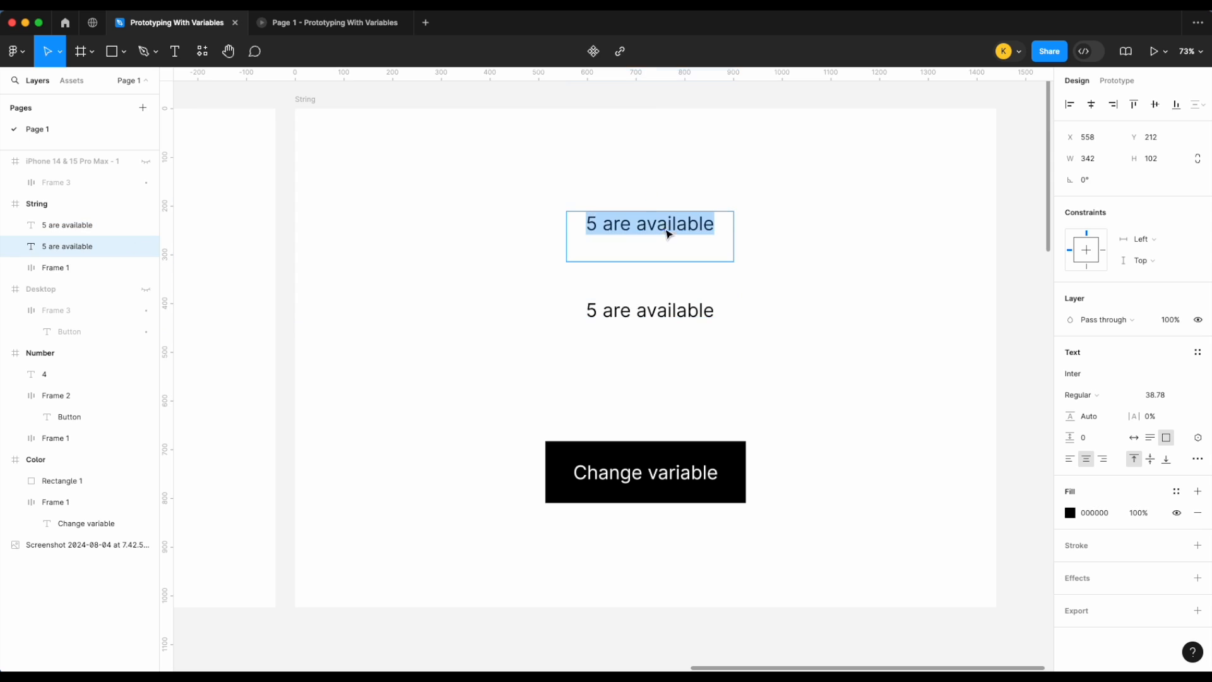
{"action": "key", "text": "BackSpace"}
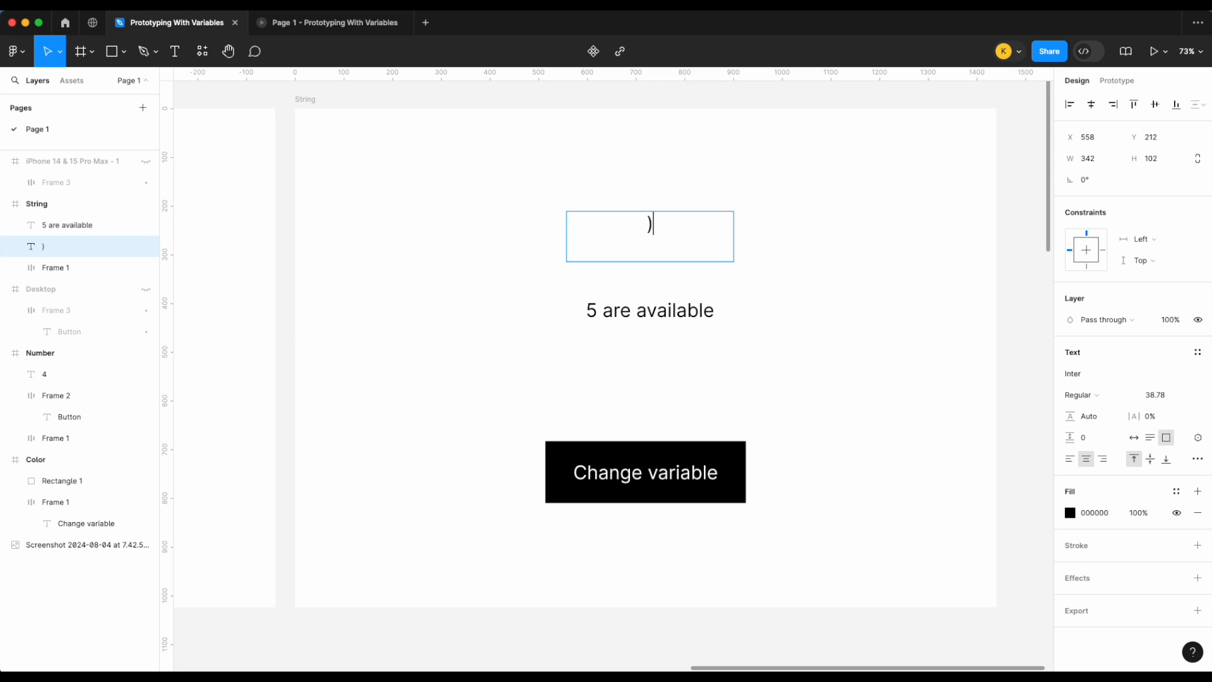
{"action": "type", "text": "We are out odf s"}
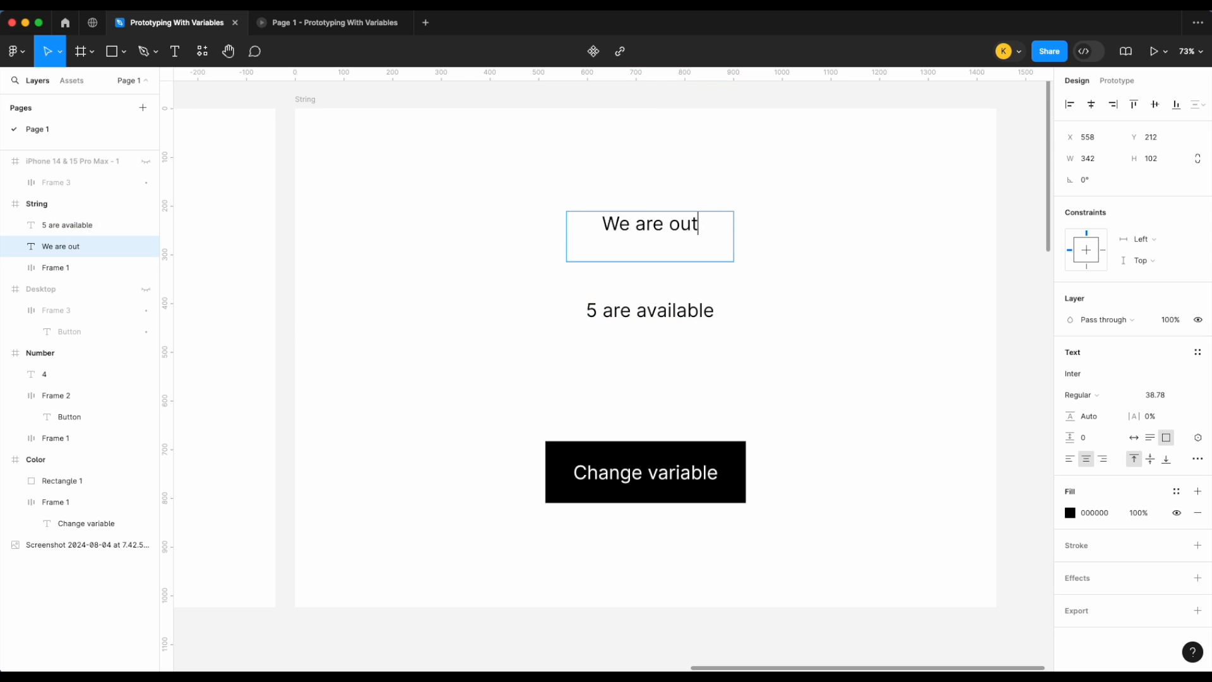
{"action": "key", "text": "BackSpace"}
{"action": "key", "text": "BackSpace"}
{"action": "key", "text": "BackSpace"}
{"action": "key", "text": "BackSpace"}
{"action": "type", "text": "f stock"}
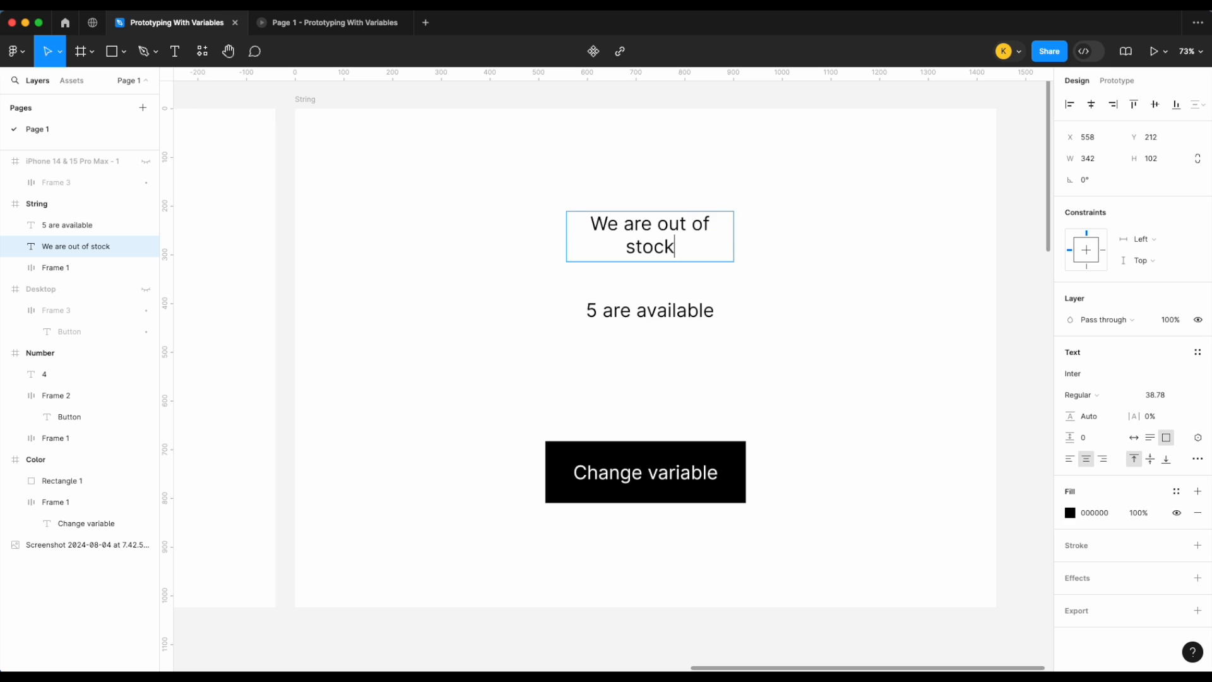
{"action": "key", "text": "Escape"}
Step: Delete both text boxes from the String frame
{"action": "left_click_drag", "start_coordinate": [734, 231], "coordinate": [709, 232]}
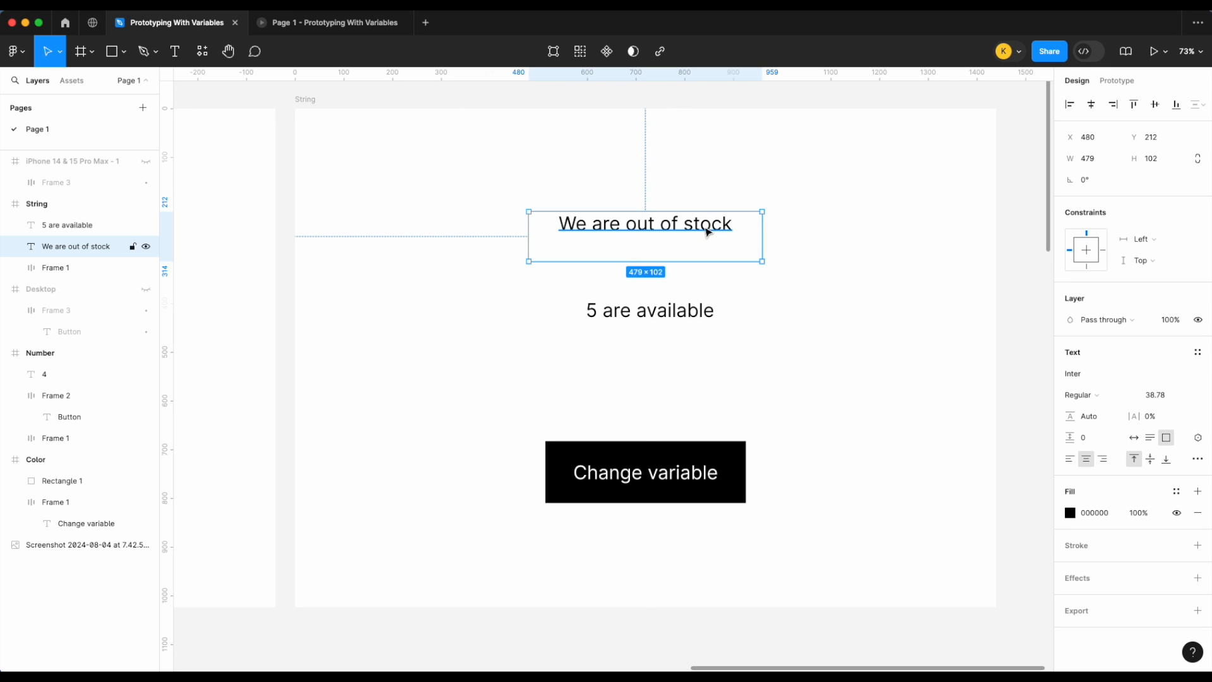
{"action": "left_click", "coordinate": [698, 319]}
{"action": "key", "text": "Delete"}
{"action": "left_click", "coordinate": [706, 232]}
{"action": "key", "text": "Delete"}
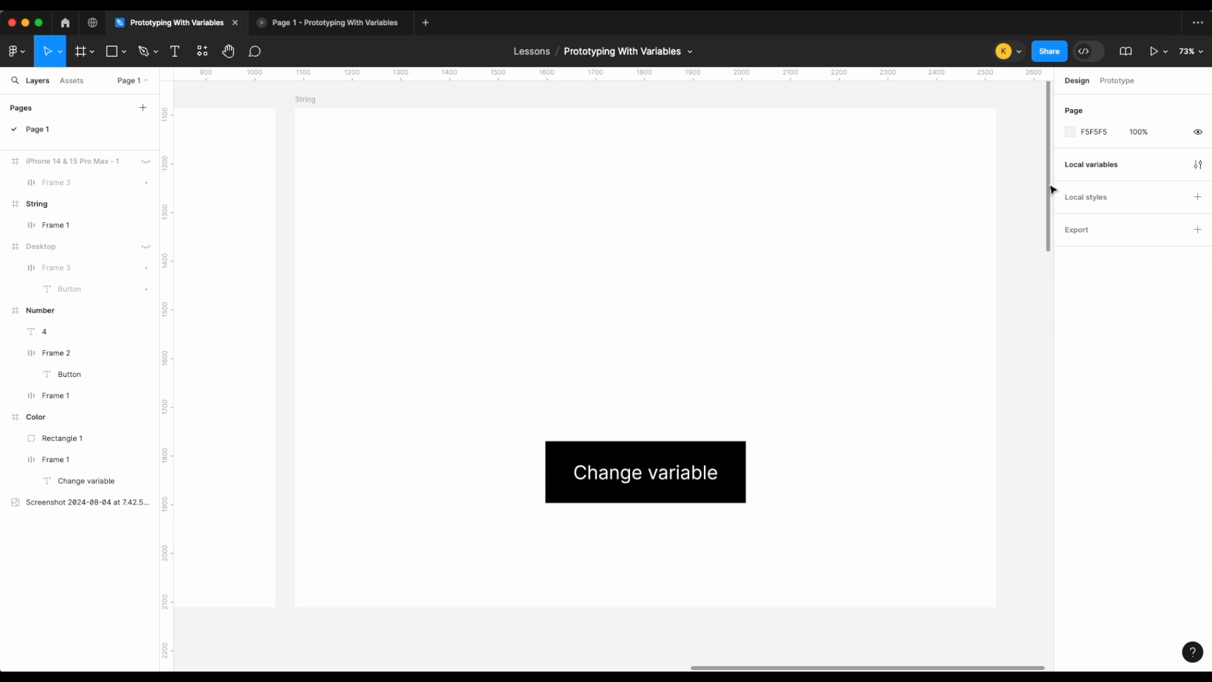
Step: Create two string variables in local variables, named String 1 and String 2
{"action": "left_click", "coordinate": [1198, 164]}
{"action": "left_click", "coordinate": [809, 439]}
{"action": "left_click", "coordinate": [805, 502]}
{"action": "scroll", "coordinate": [521, 407], "scroll_direction": "right", "scroll_amount": 1}
{"action": "scroll", "coordinate": [521, 407], "scroll_direction": "down", "scroll_amount": 1}
{"action": "scroll", "coordinate": [522, 407], "scroll_direction": "right", "scroll_amount": 5}
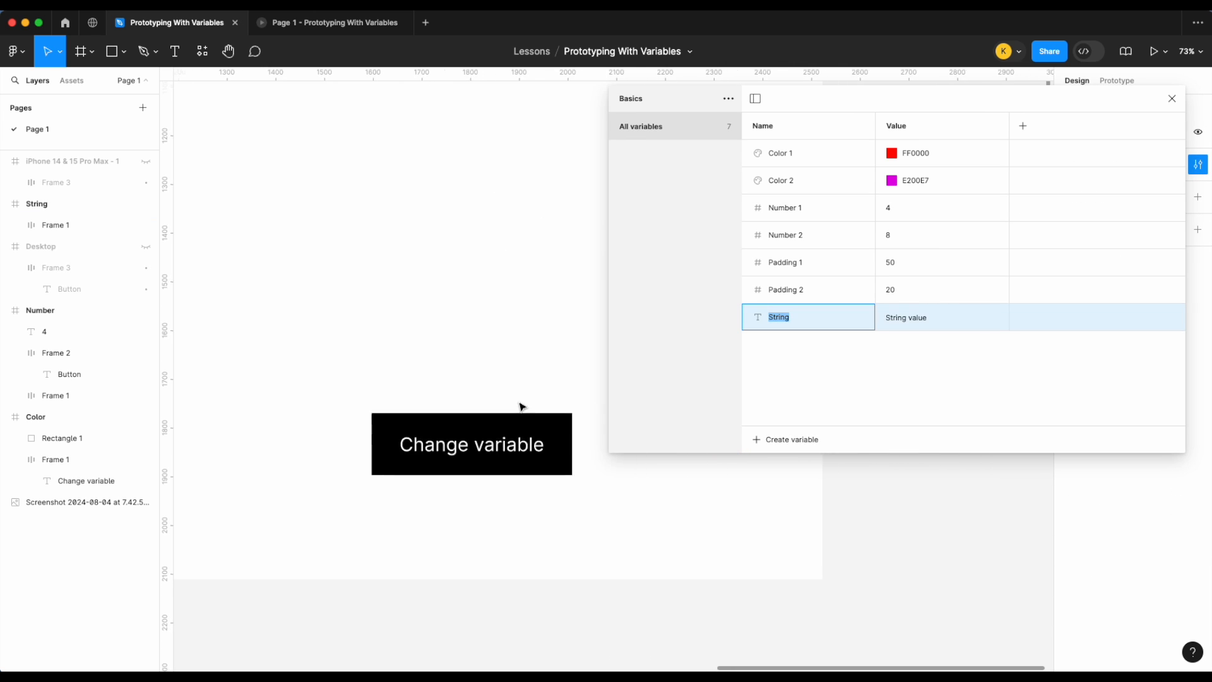
{"action": "scroll", "coordinate": [521, 406], "scroll_direction": "up", "scroll_amount": 1}
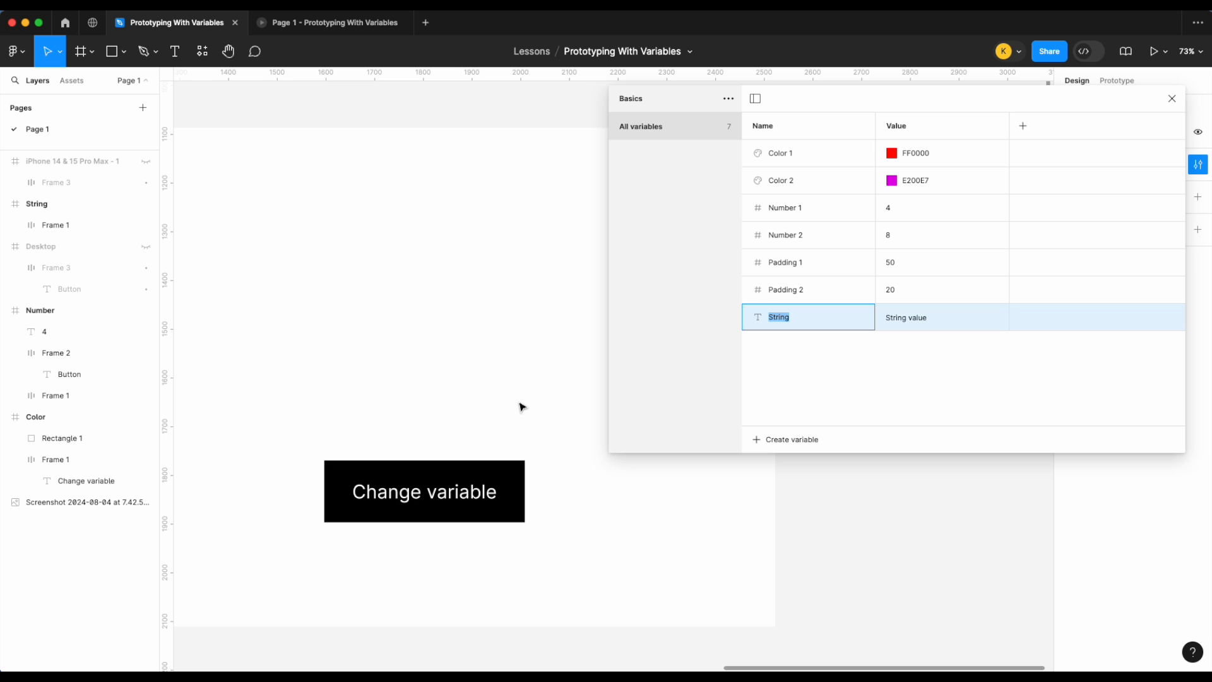
{"action": "scroll", "coordinate": [522, 407], "scroll_direction": "left", "scroll_amount": 2}
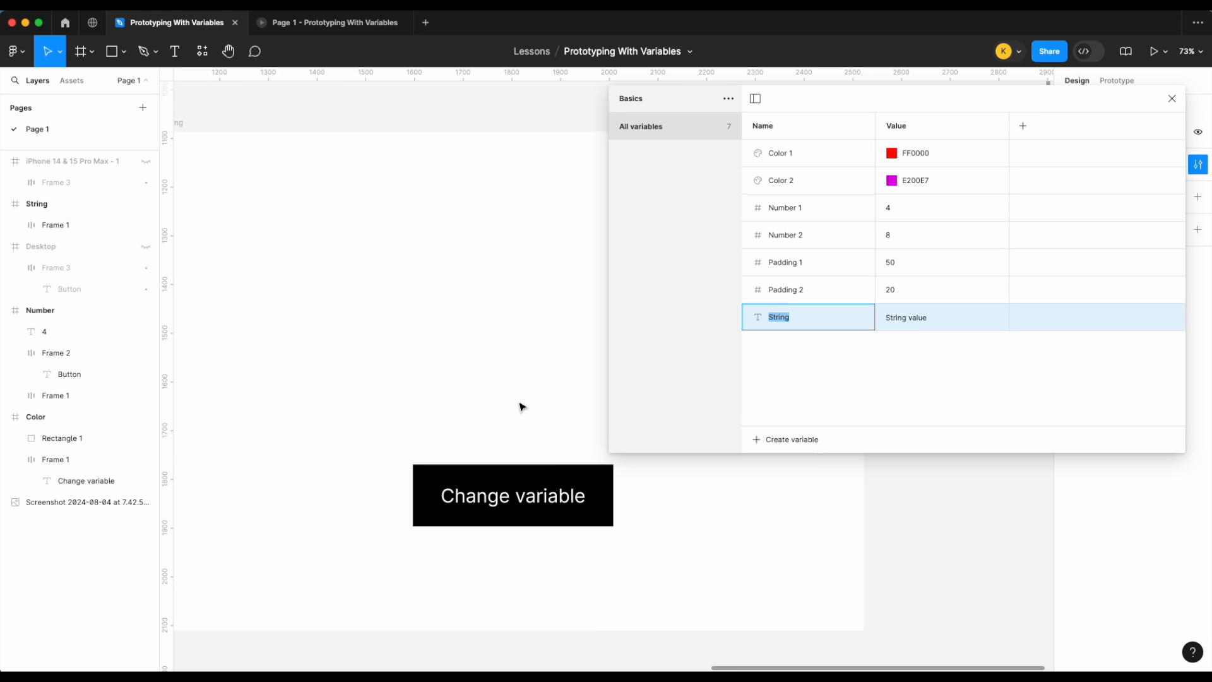
{"action": "left_click", "coordinate": [823, 320]}
{"action": "type", "text": "1"}
{"action": "left_click", "coordinate": [819, 346]}
{"action": "key", "text": "shift+Return"}
Step: Set String 1's value to "5 are available" and String 2's value to "We are out of stock"
{"action": "left_click", "coordinate": [917, 319]}
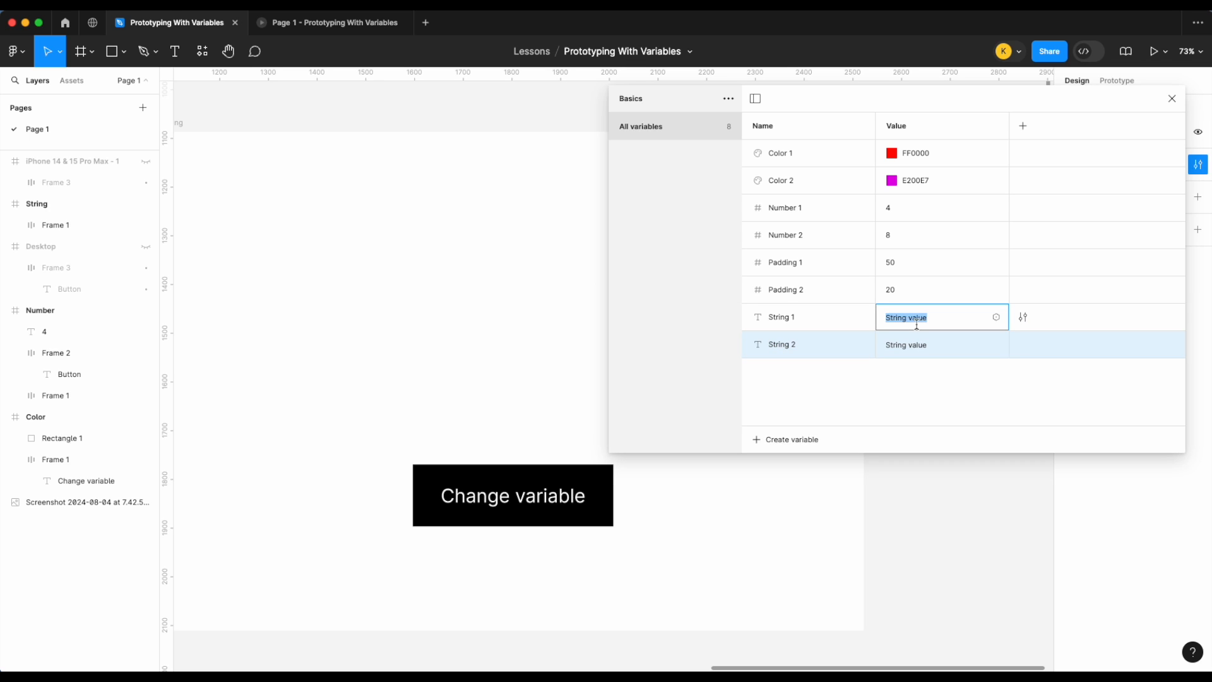
{"action": "type", "text": "5 are available"}
{"action": "left_click", "coordinate": [916, 346]}
{"action": "type", "text": "We are out of stock"}
{"action": "left_click", "coordinate": [1172, 98]}
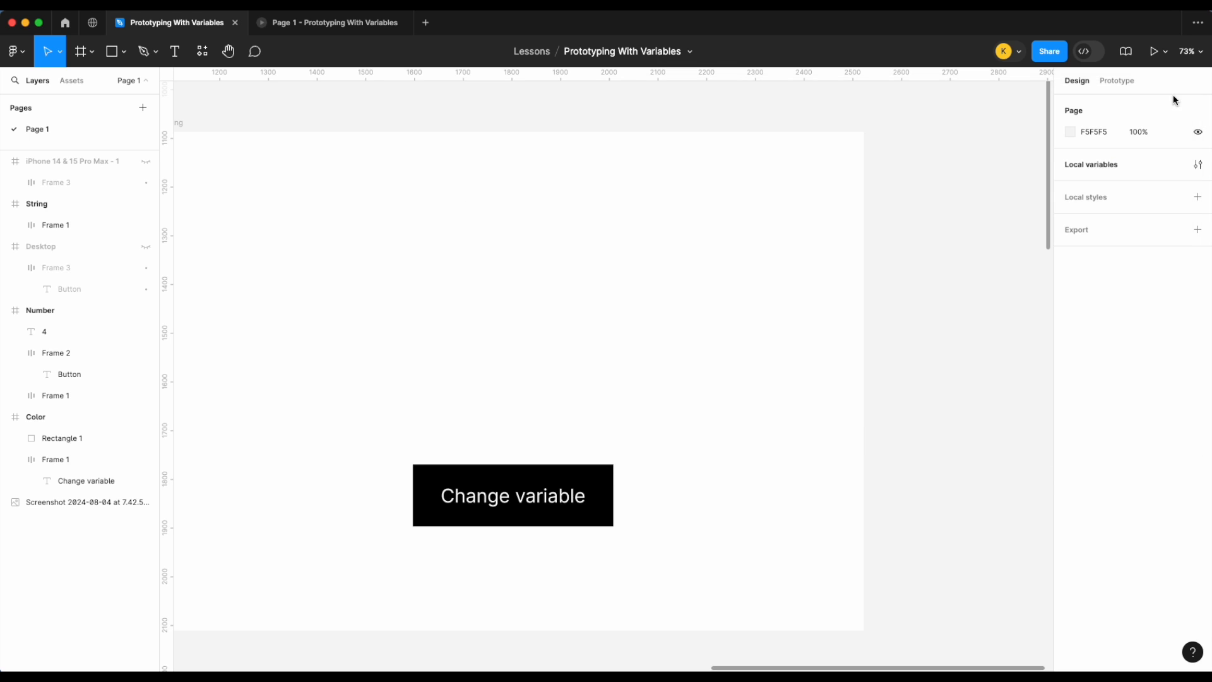
Step: Add a text box reading "Hello" in the upper middle of the String frame
{"action": "left_click", "coordinate": [175, 51]}
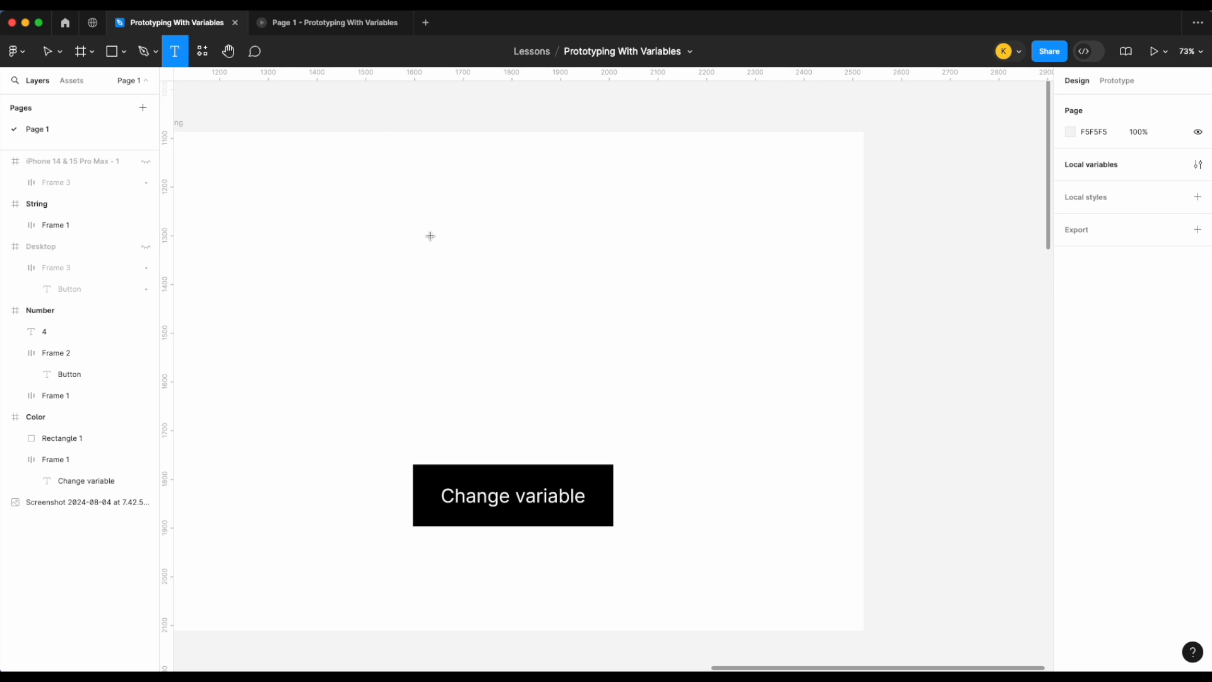
{"action": "left_click_drag", "start_coordinate": [430, 236], "coordinate": [620, 312]}
{"action": "type", "text": "Hello"}
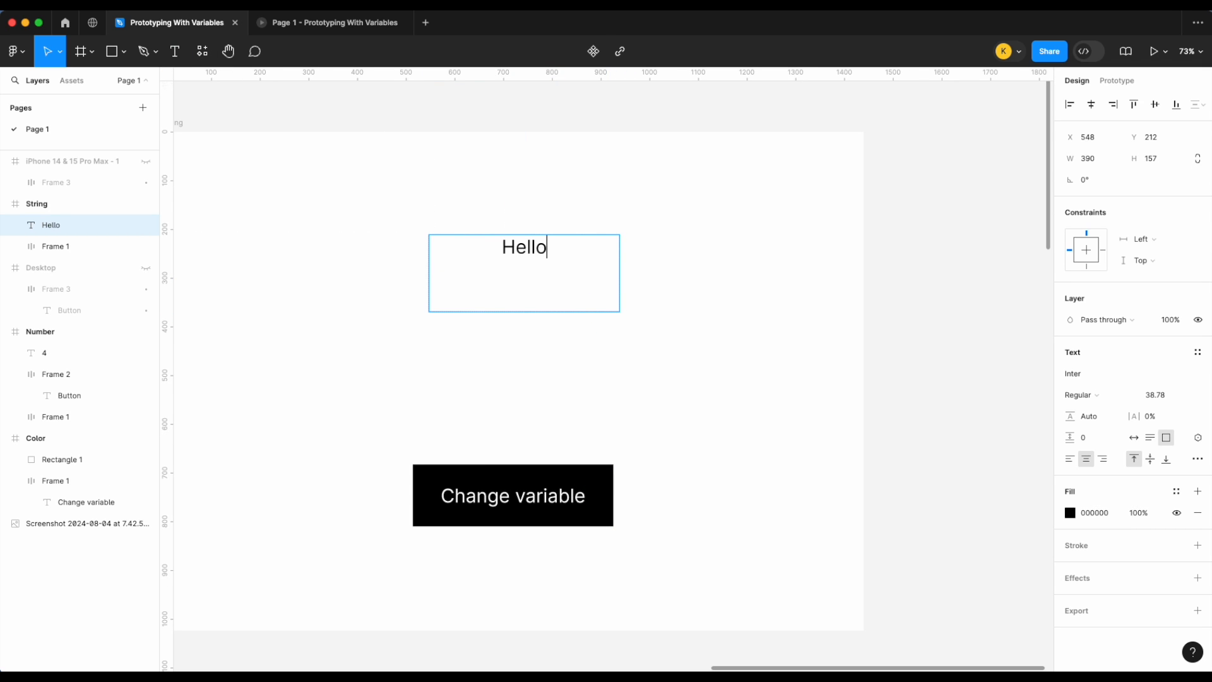
{"action": "key", "text": "Escape"}
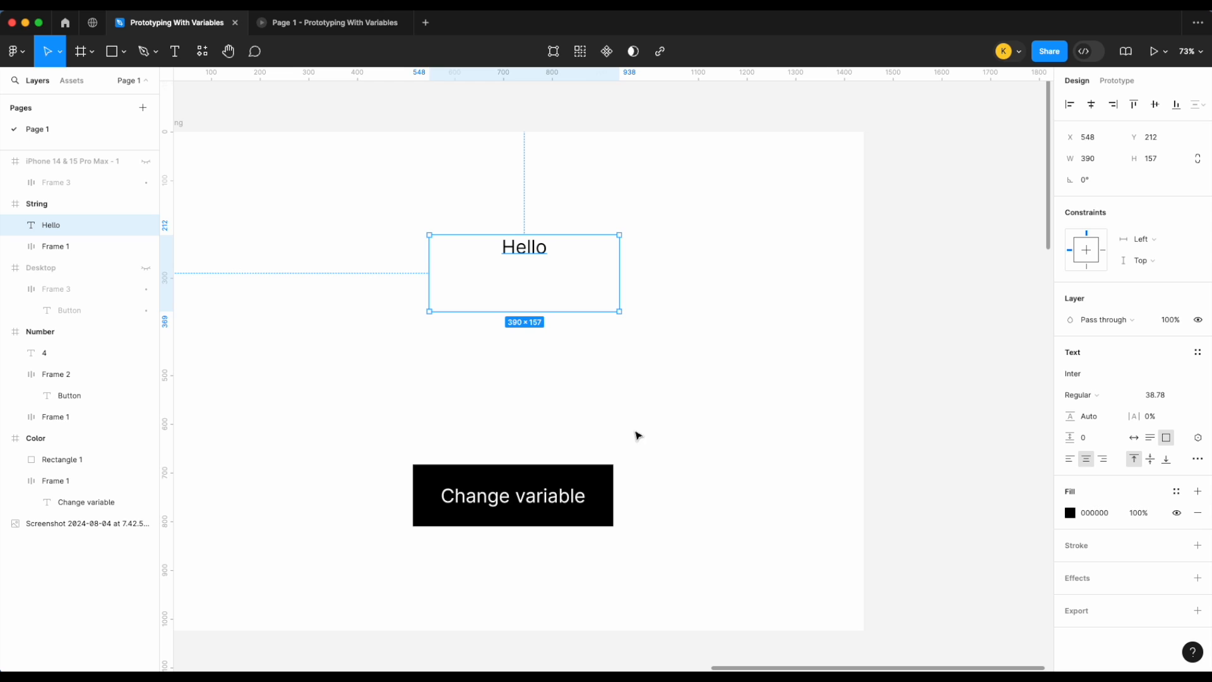
{"action": "left_click", "coordinate": [1117, 80]}
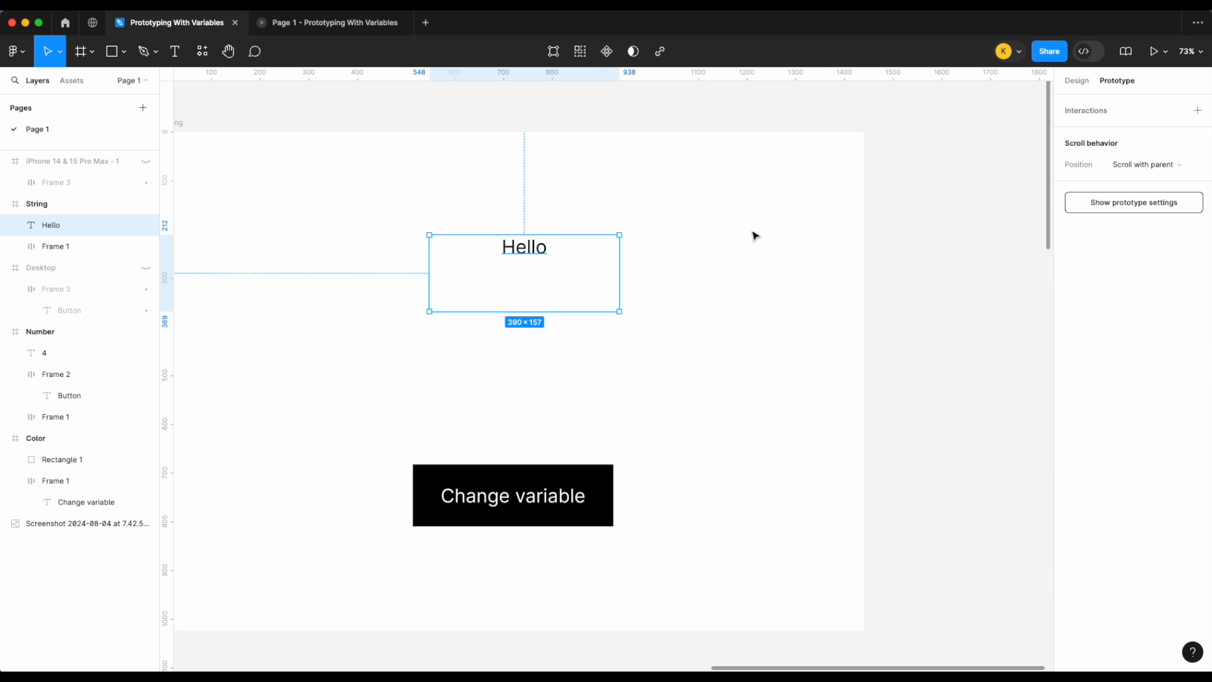
{"action": "left_click", "coordinate": [1077, 81]}
{"action": "left_click", "coordinate": [815, 212]}
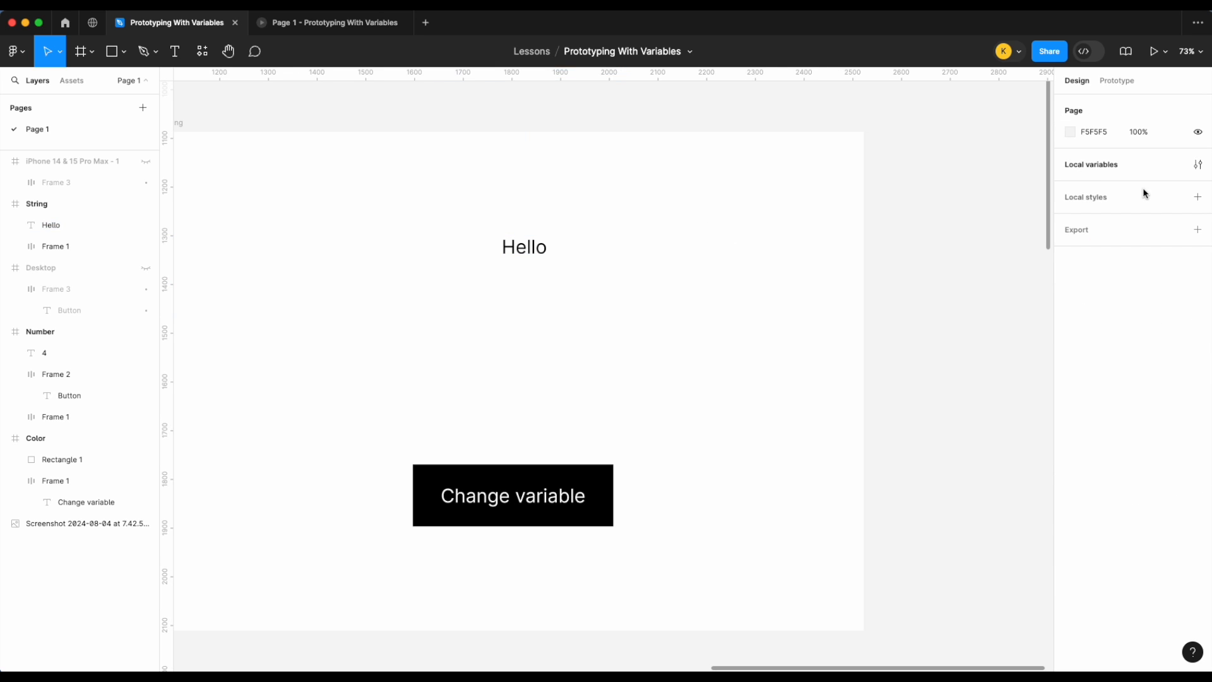
{"action": "left_click", "coordinate": [1206, 164]}
{"action": "double_click", "coordinate": [912, 317]}
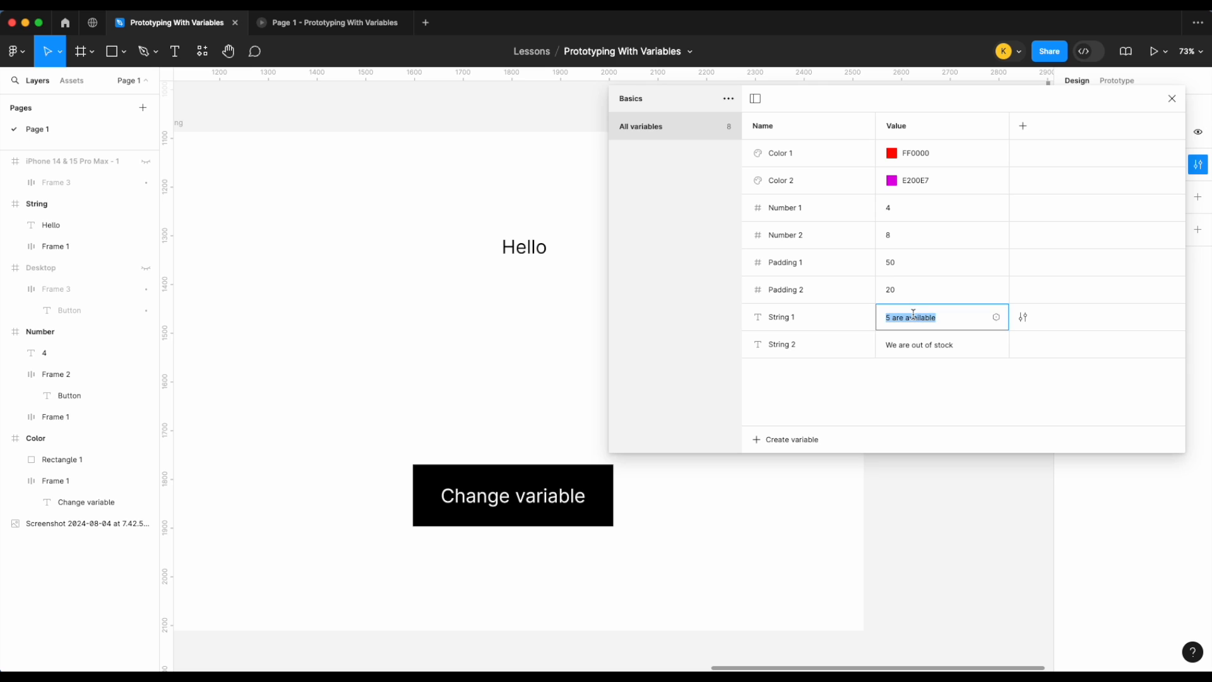
{"action": "left_click", "coordinate": [1172, 99]}
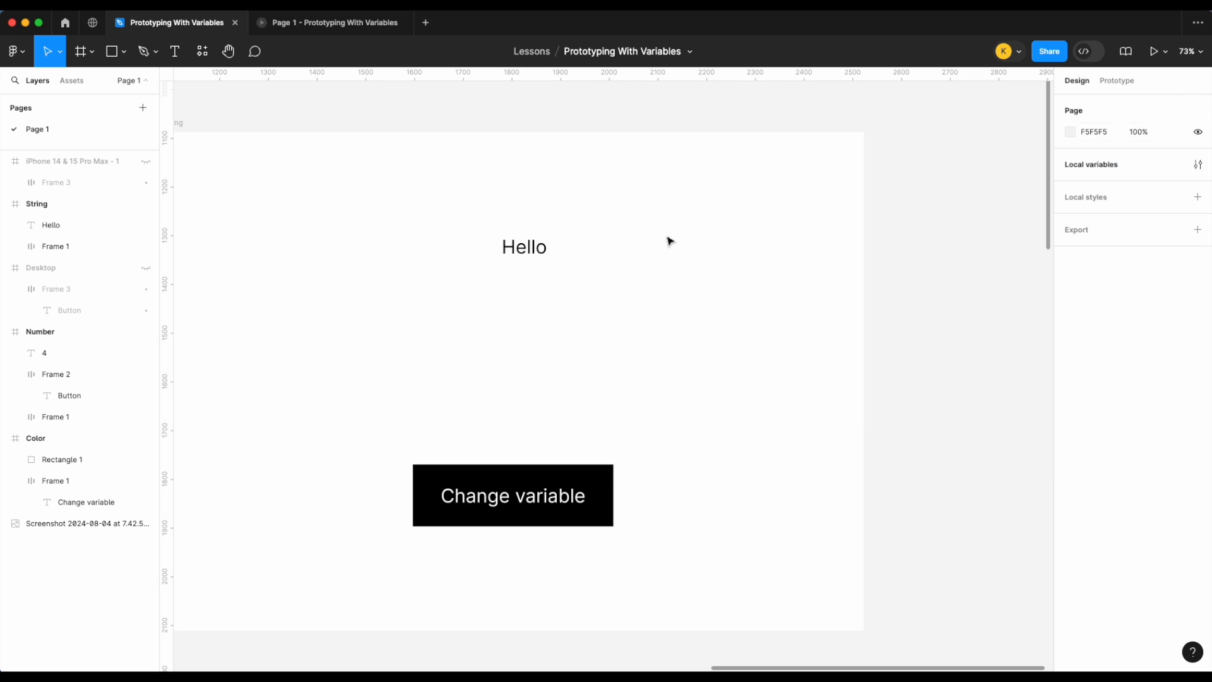
Step: Widen the Hello text box to about 526 px and bind its text to the String 1 variable
{"action": "left_click", "coordinate": [546, 247]}
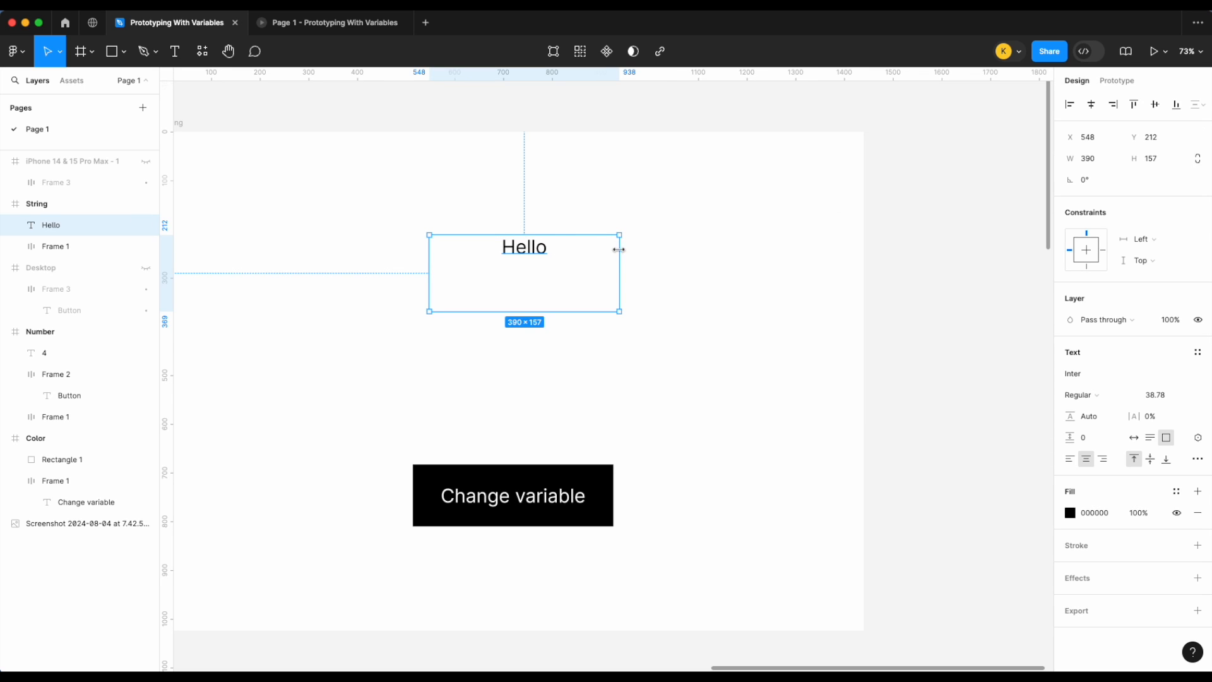
{"action": "left_click_drag", "start_coordinate": [619, 252], "coordinate": [686, 252]}
{"action": "left_click_drag", "start_coordinate": [582, 254], "coordinate": [547, 253]}
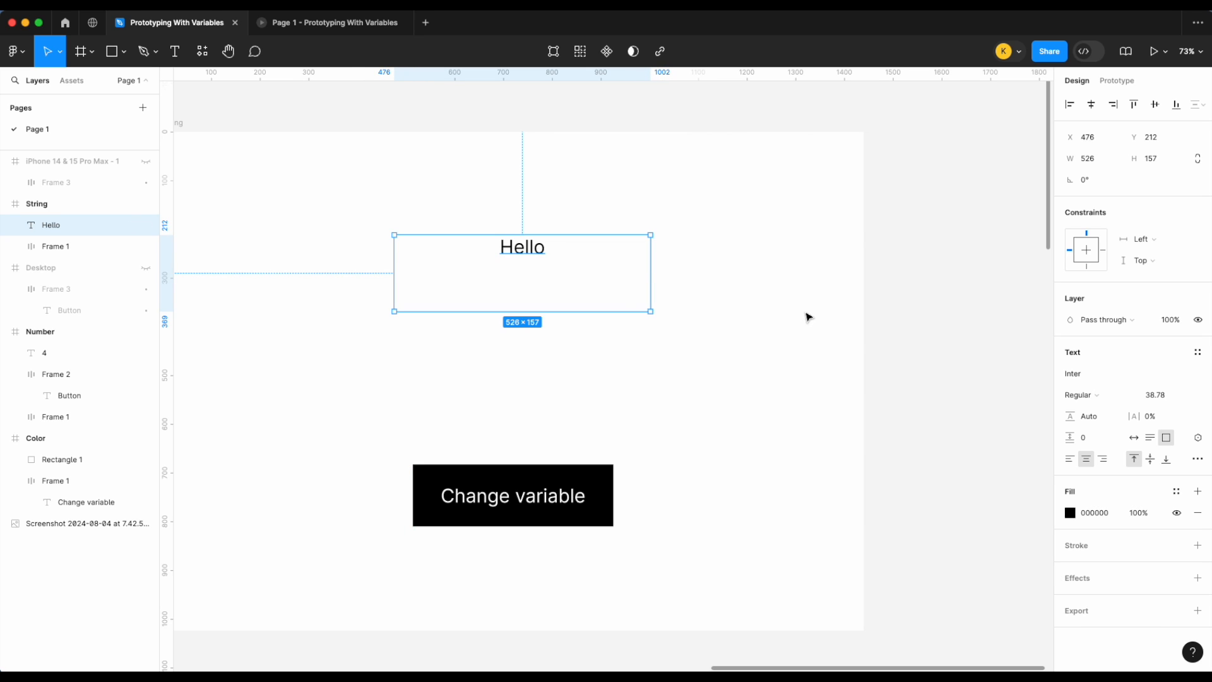
{"action": "left_click", "coordinate": [1199, 438]}
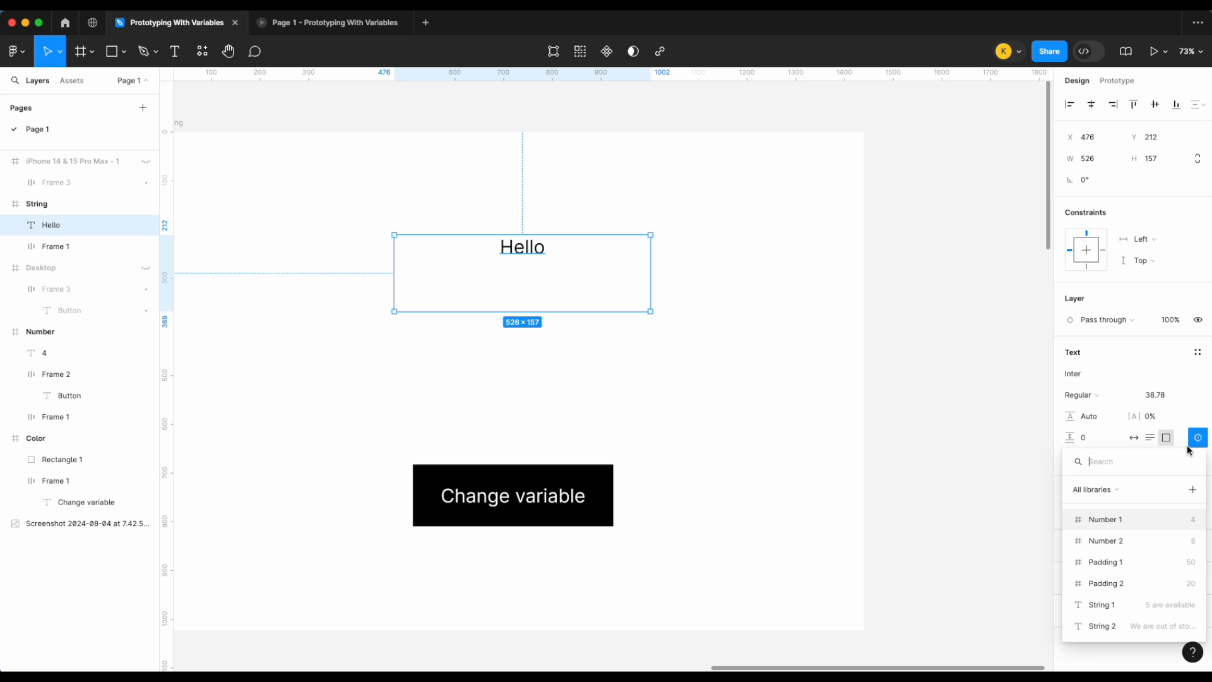
{"action": "left_click", "coordinate": [1105, 606]}
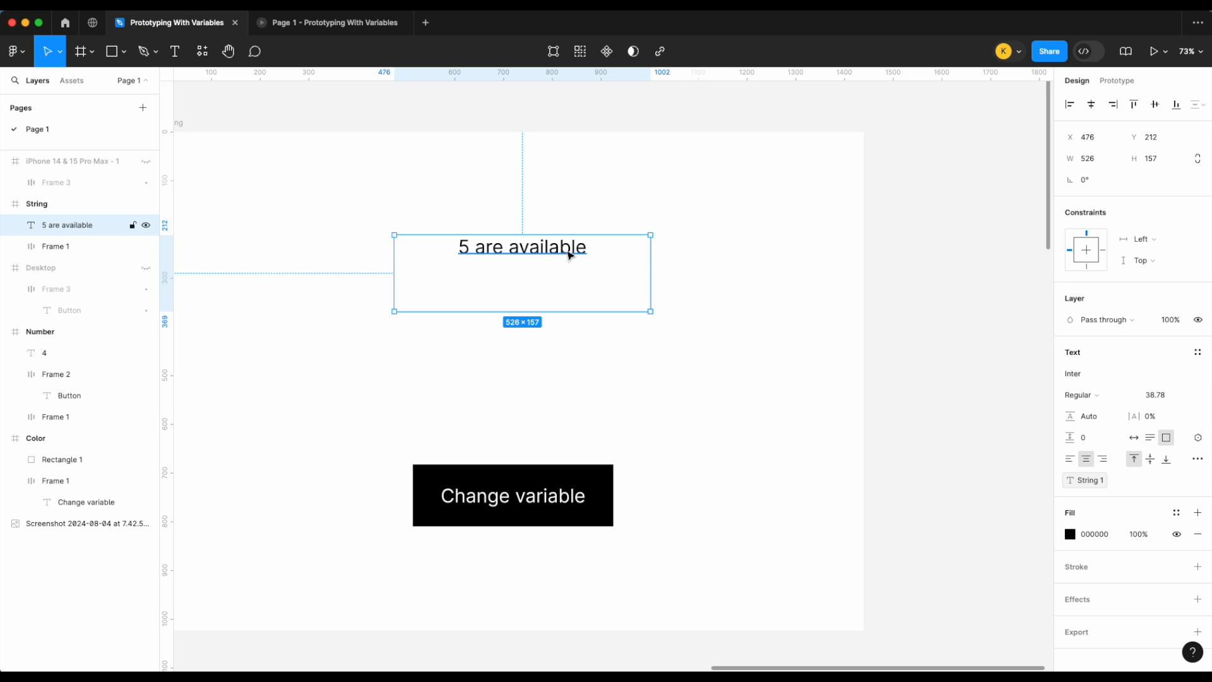
Step: Try adding " hello" to String 1's value in local variables, then remove it
{"action": "left_click", "coordinate": [885, 246]}
{"action": "left_click", "coordinate": [1198, 164]}
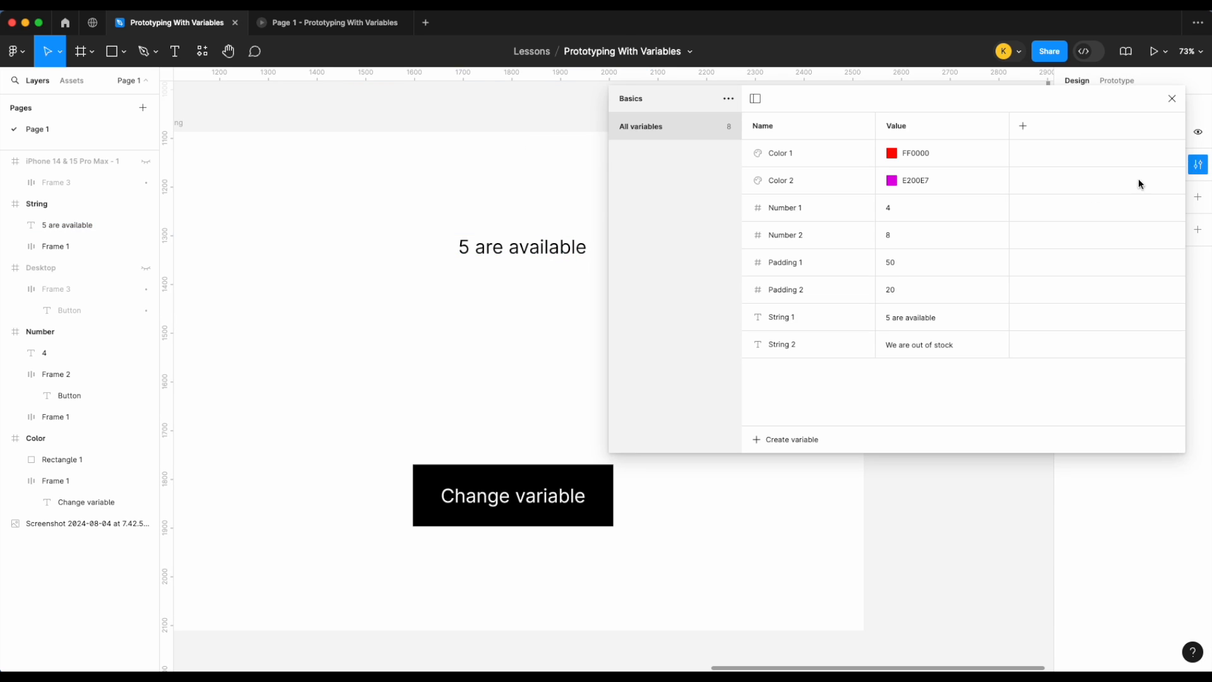
{"action": "left_click", "coordinate": [941, 317]}
{"action": "left_click", "coordinate": [945, 317]}
{"action": "type", "text": "hello"}
{"action": "scroll", "coordinate": [453, 300], "scroll_direction": "right", "scroll_amount": 3}
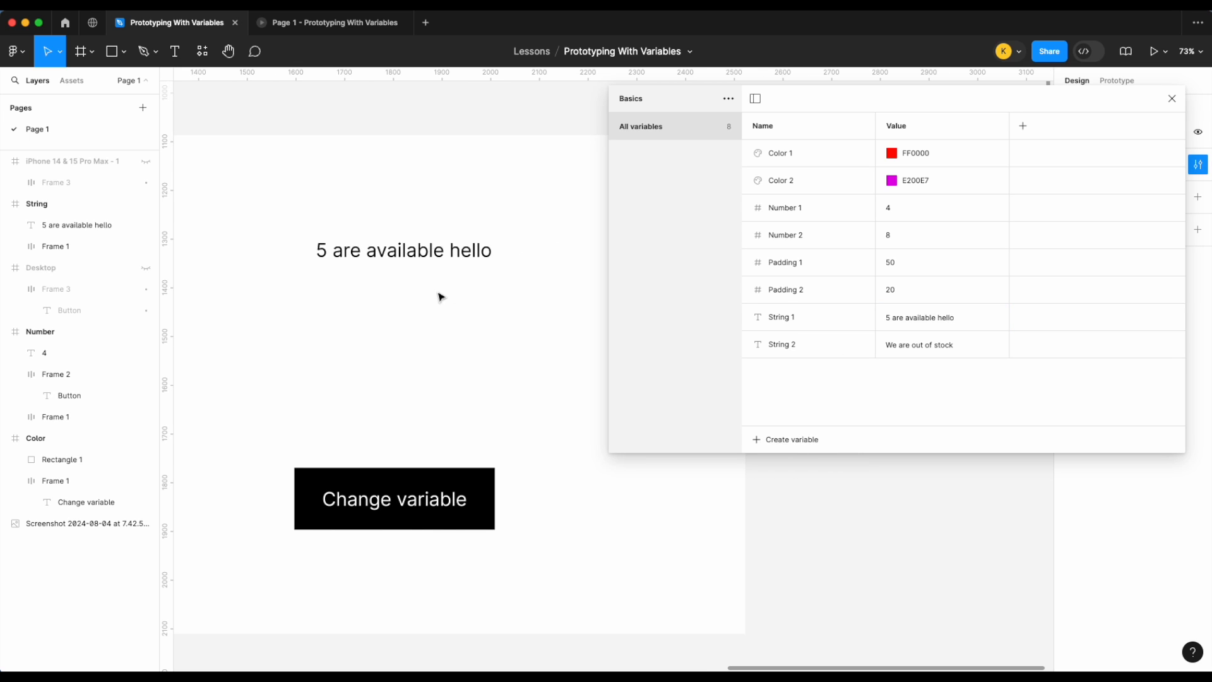
{"action": "left_click", "coordinate": [943, 323]}
{"action": "double_click", "coordinate": [942, 324]}
{"action": "key", "text": "BackSpace"}
{"action": "left_click", "coordinate": [1173, 99]}
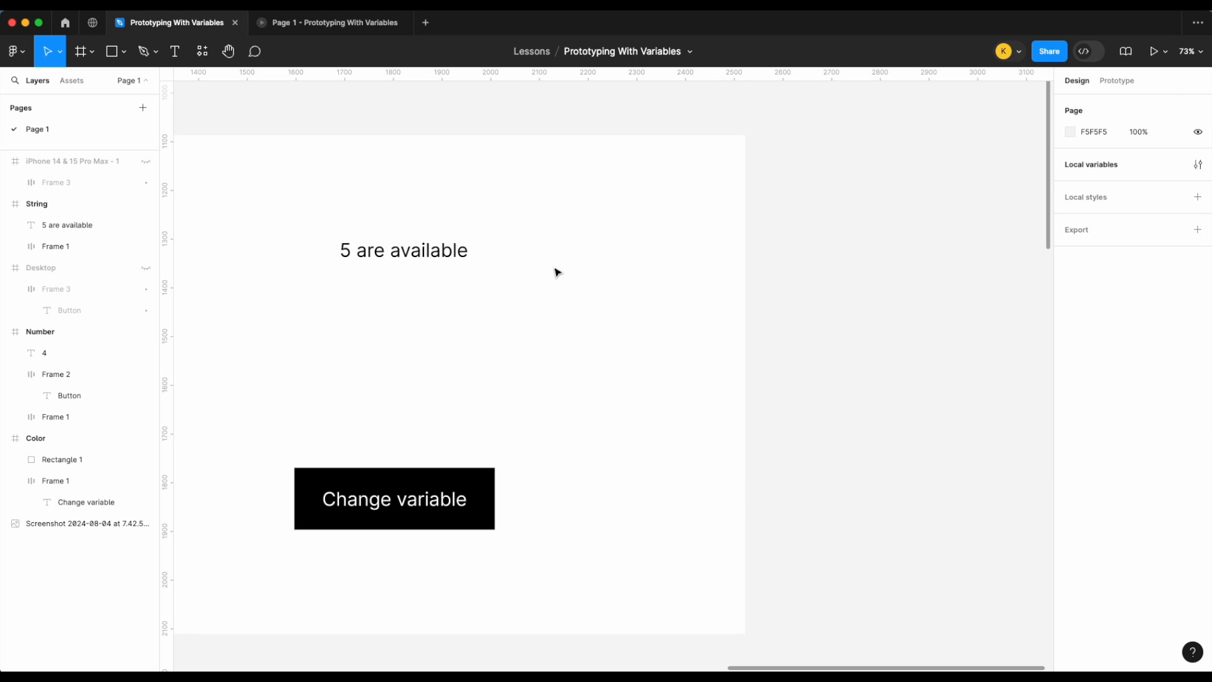
Step: Try editing the bound text directly to append "heello", then undo those edits
{"action": "scroll", "coordinate": [557, 271], "scroll_direction": "left", "scroll_amount": 2}
{"action": "left_click", "coordinate": [522, 252]}
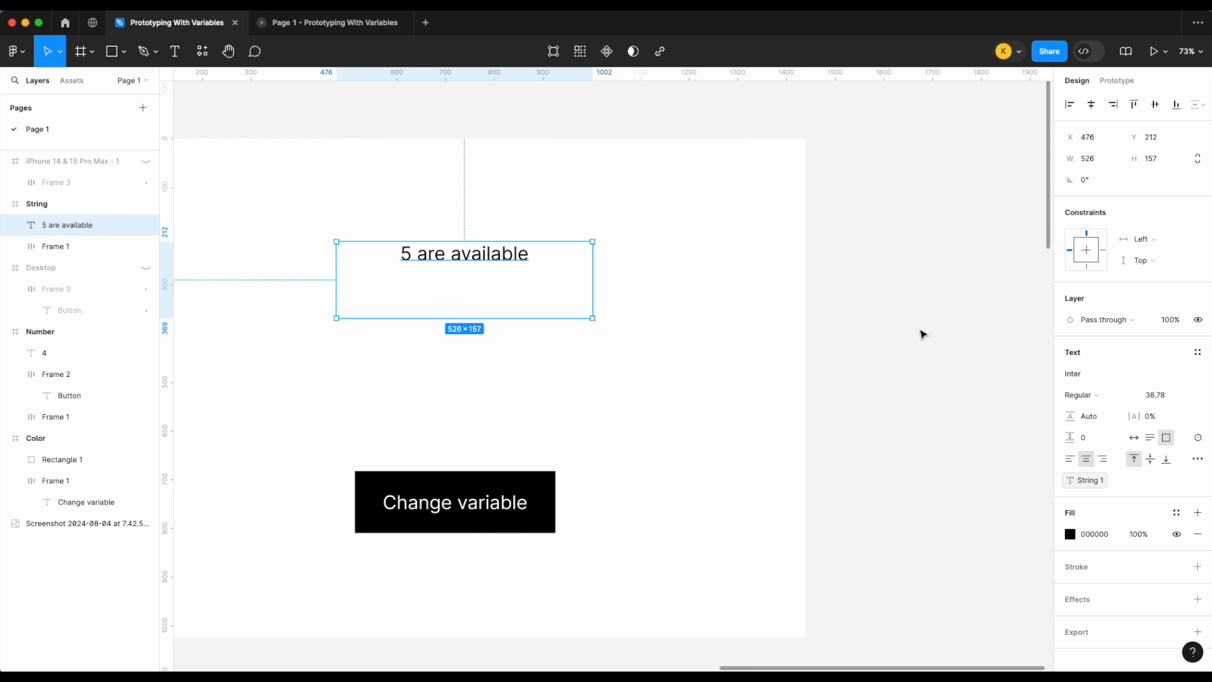
{"action": "double_click", "coordinate": [504, 263]}
{"action": "left_click", "coordinate": [544, 256]}
{"action": "type", "text": "heello"}
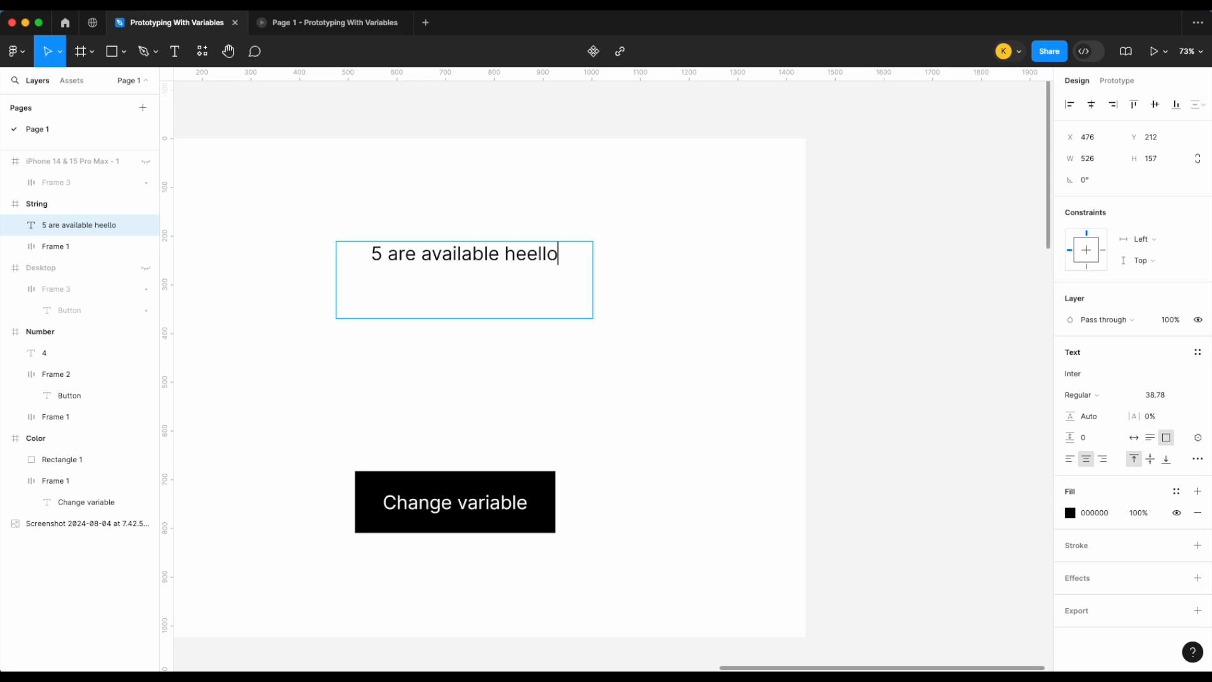
{"action": "left_click", "coordinate": [525, 255]}
{"action": "key", "text": "BackSpace"}
{"action": "key", "text": "Escape"}
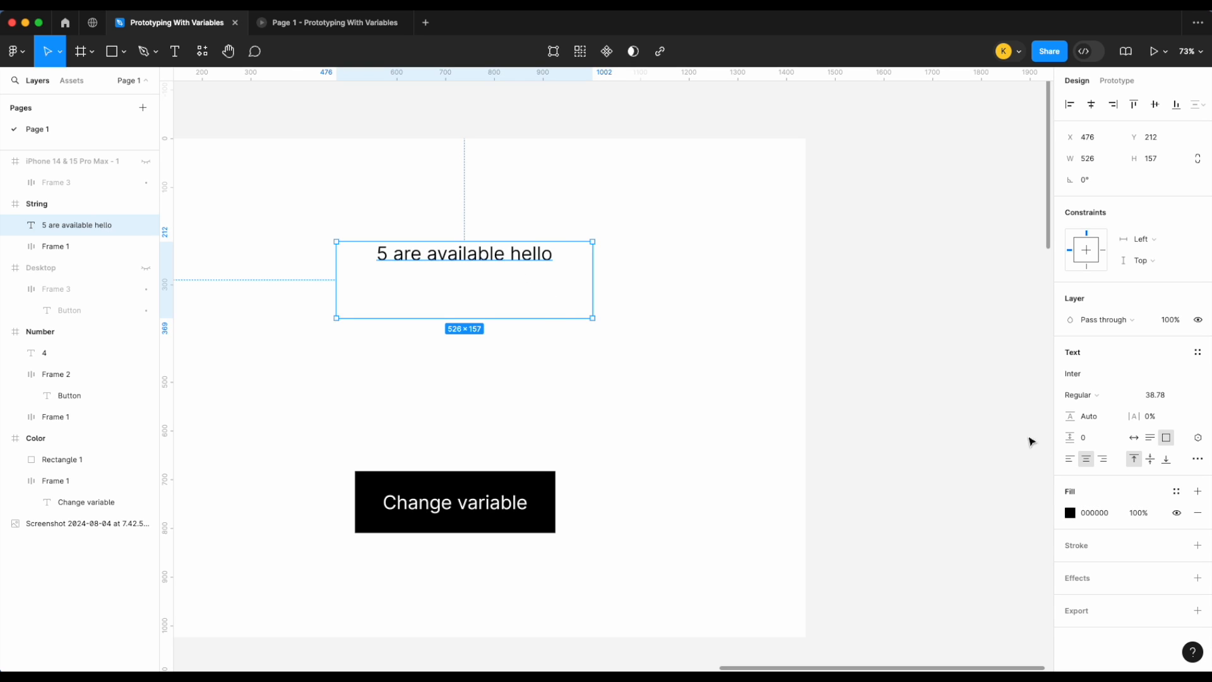
{"action": "key", "text": "super+z"}
{"action": "key", "text": "super+z"}
{"action": "key", "text": "super+z"}
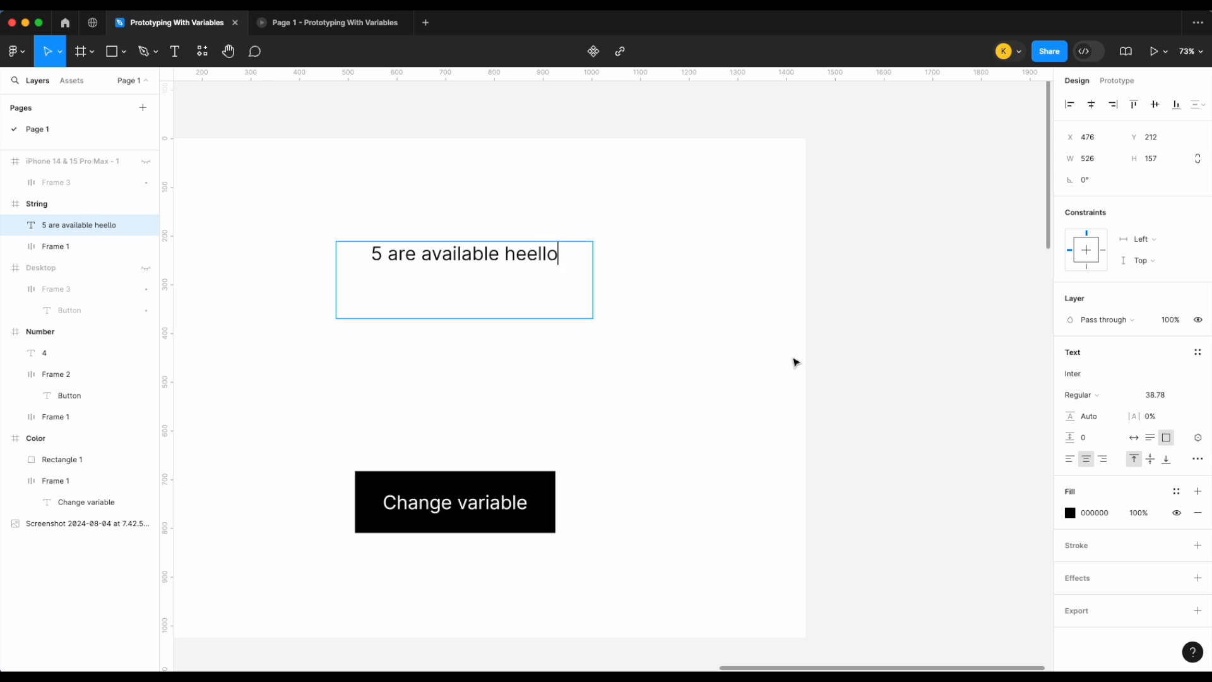
Step: Give the Change variable button an on-click interaction that sets String 1 to String 2
{"action": "left_click", "coordinate": [848, 357]}
{"action": "scroll", "coordinate": [848, 357], "scroll_direction": "down", "scroll_amount": 2}
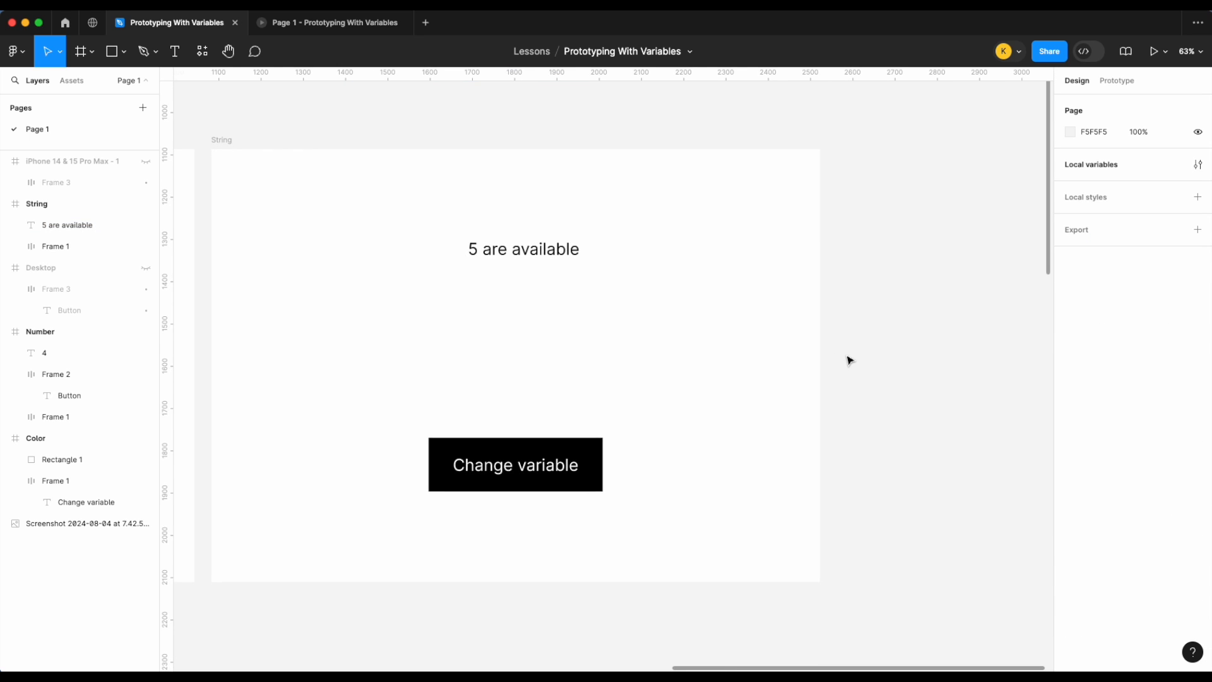
{"action": "left_click", "coordinate": [479, 471]}
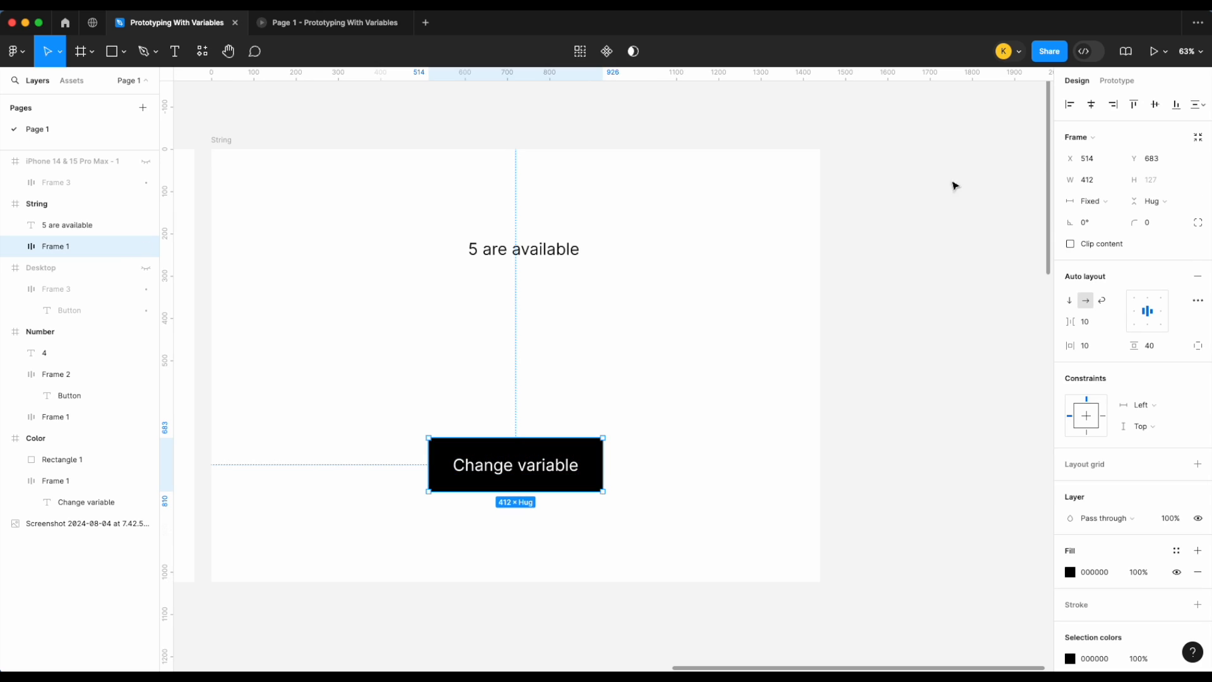
{"action": "left_click", "coordinate": [1114, 81]}
{"action": "left_click", "coordinate": [1197, 110]}
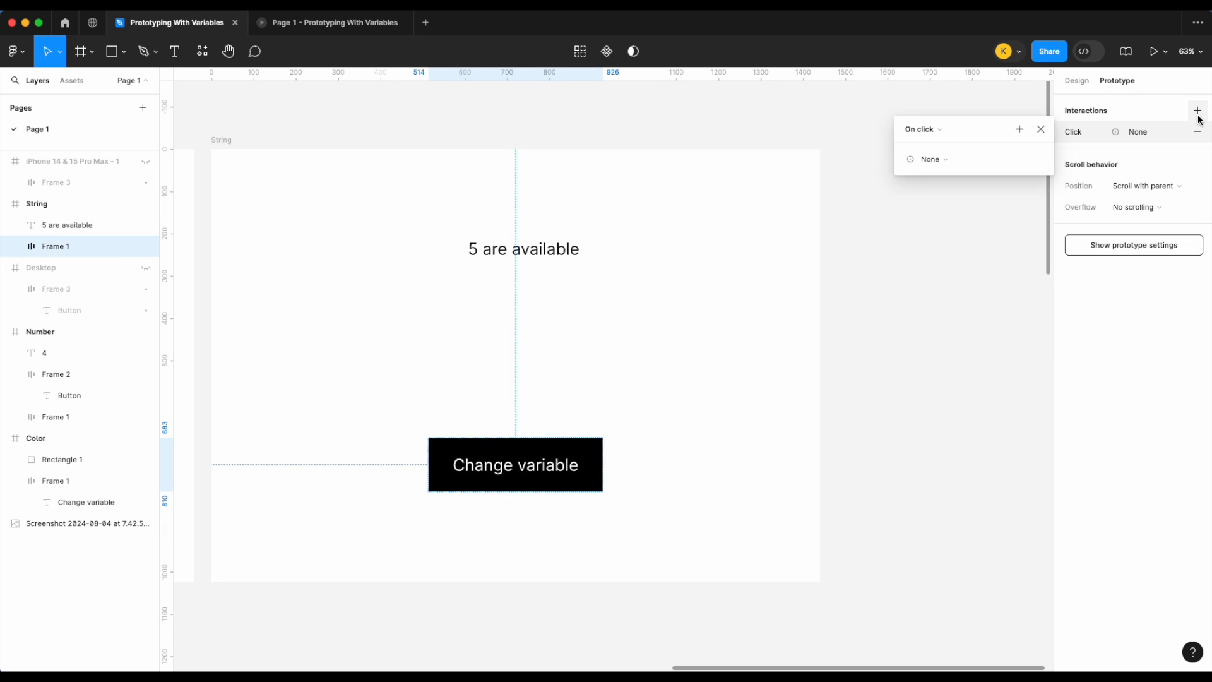
{"action": "left_click", "coordinate": [932, 159]}
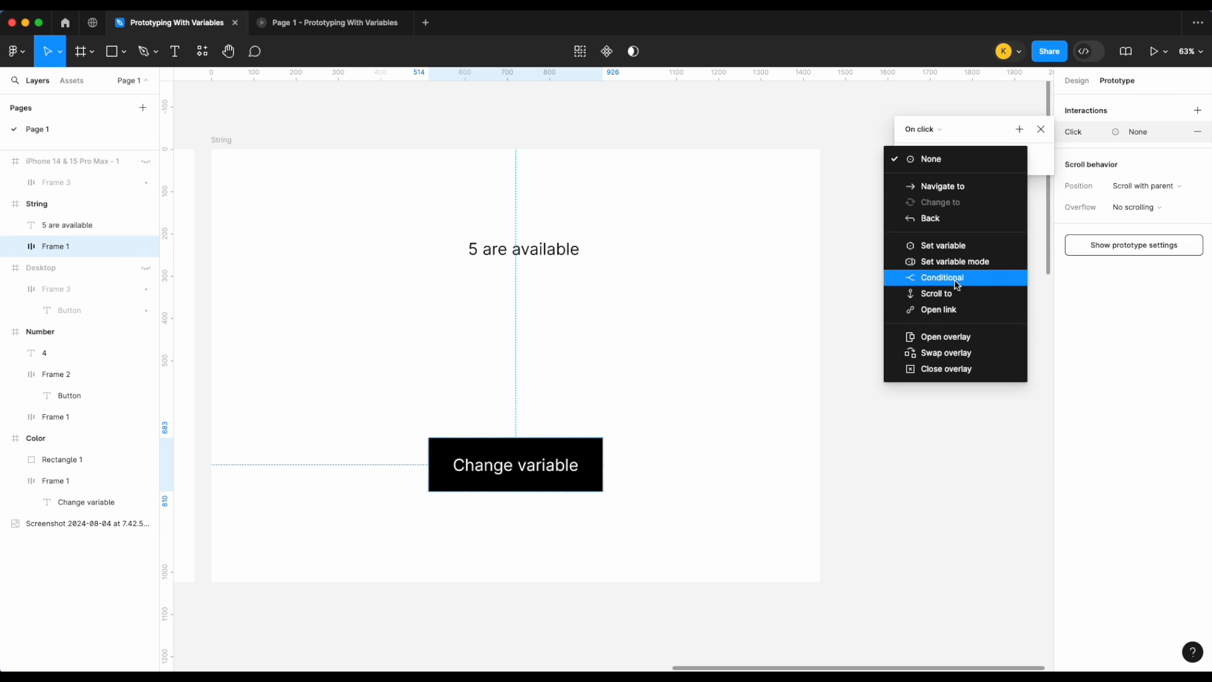
{"action": "left_click", "coordinate": [958, 253]}
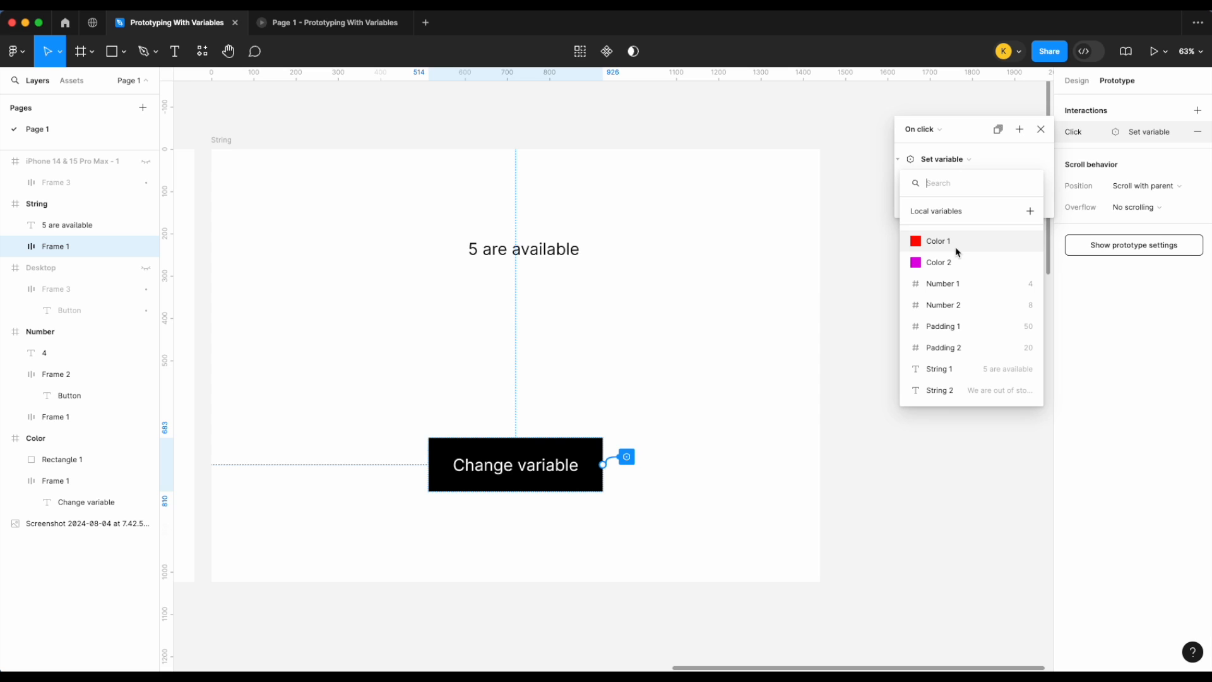
{"action": "left_click", "coordinate": [941, 368]}
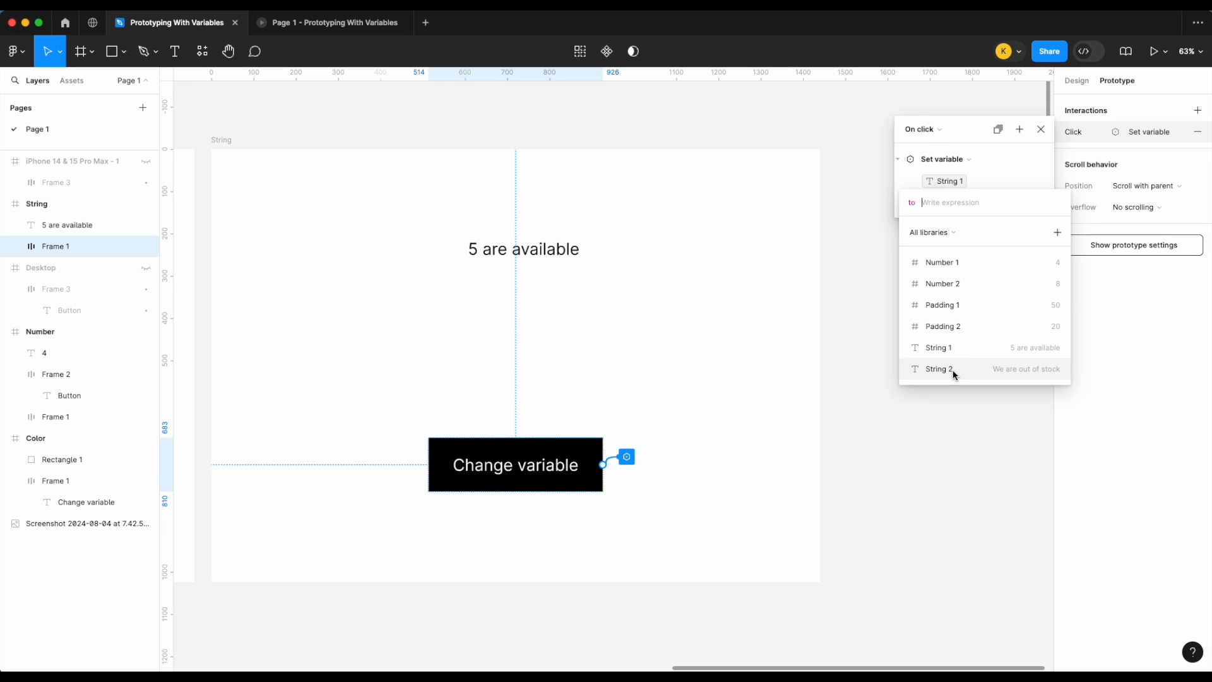
{"action": "left_click", "coordinate": [953, 372]}
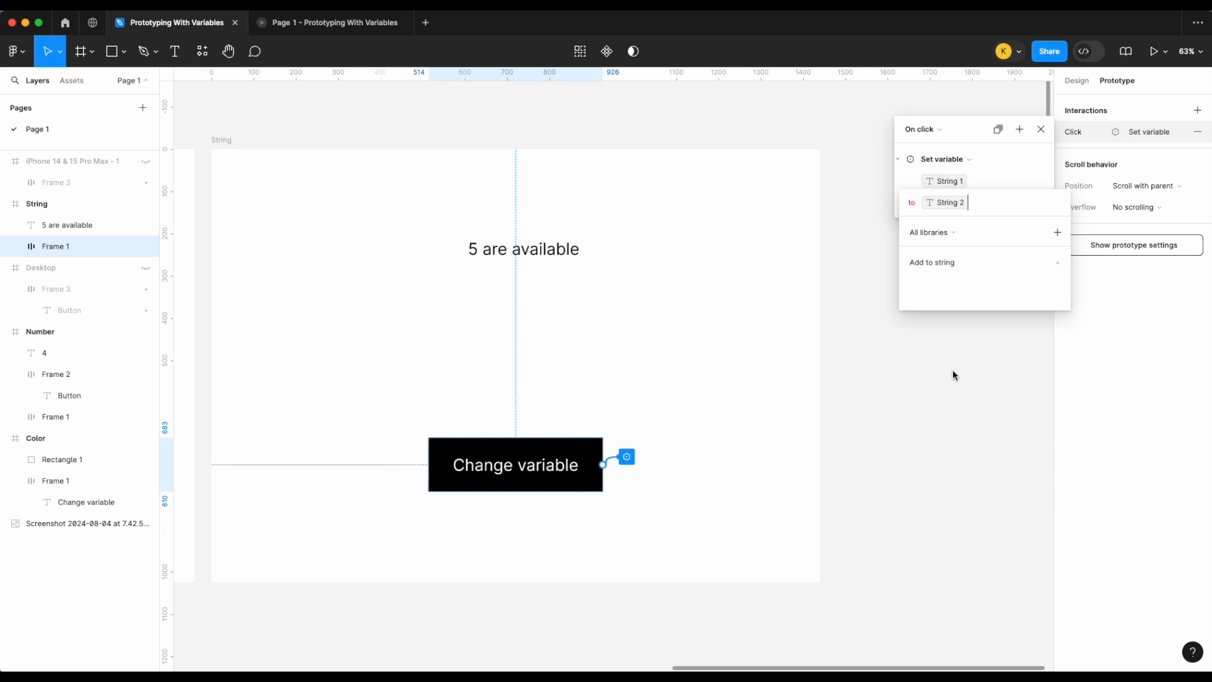
{"action": "left_click", "coordinate": [682, 294]}
Step: Present the String frame and test the Change variable button in the prototype
{"action": "left_click", "coordinate": [519, 255]}
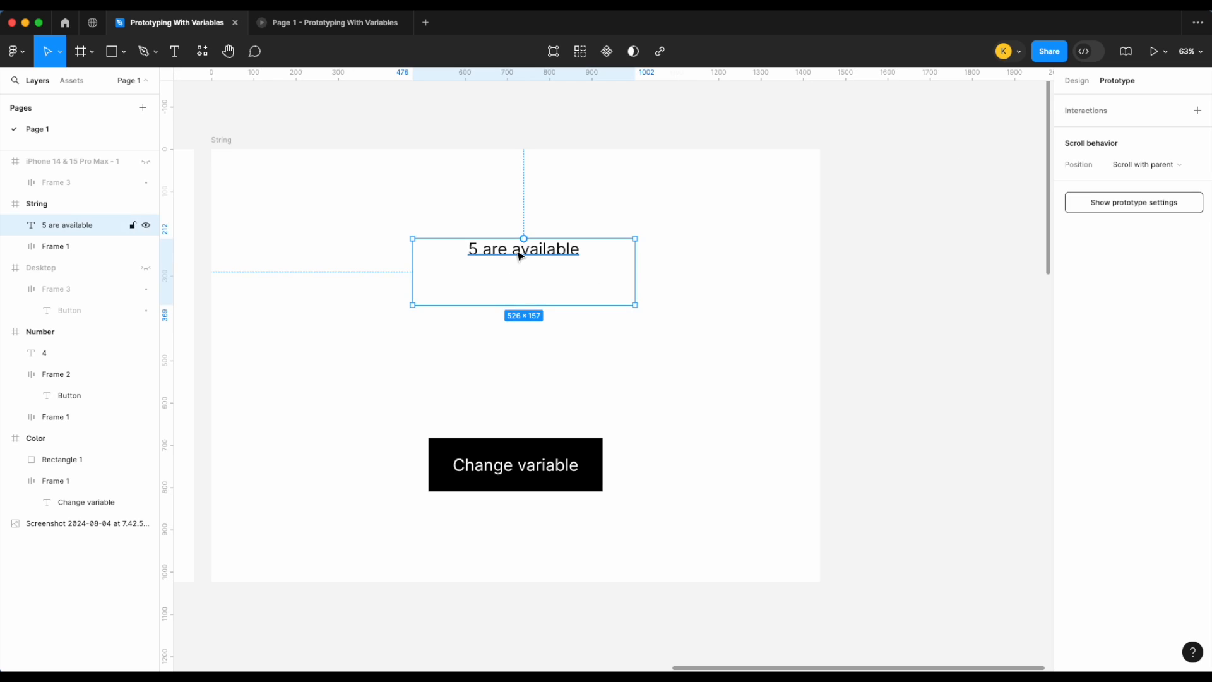
{"action": "left_click", "coordinate": [224, 142]}
{"action": "left_click", "coordinate": [1165, 51]}
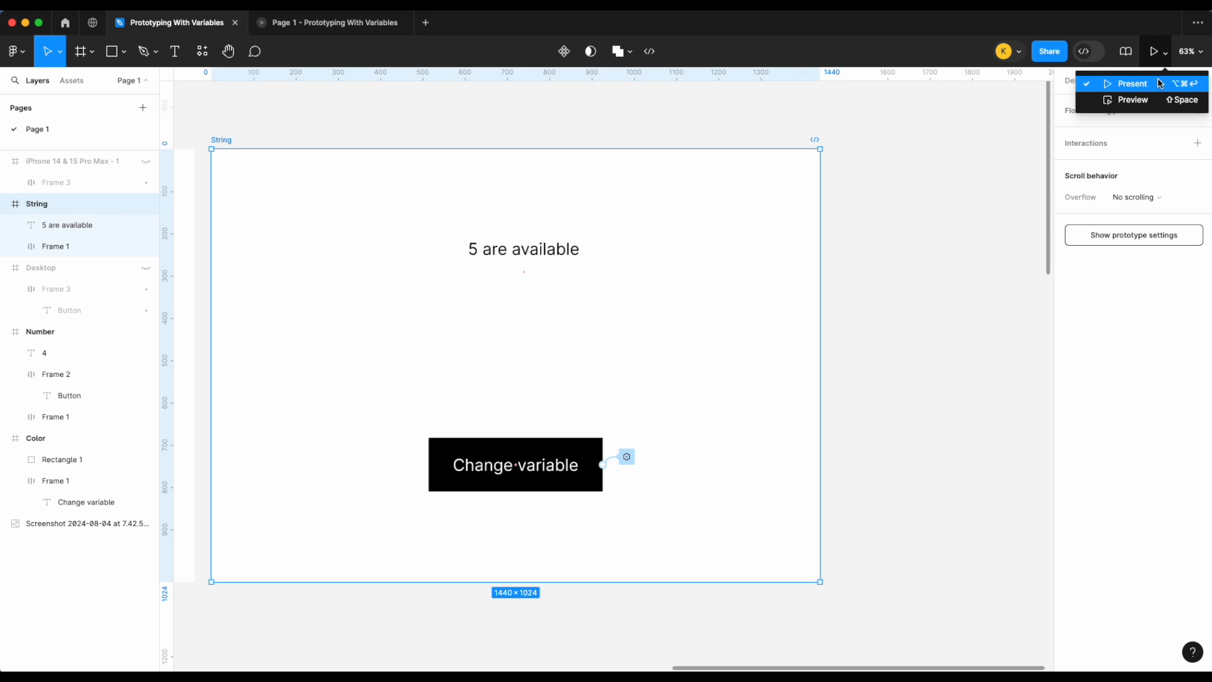
{"action": "left_click", "coordinate": [1117, 84]}
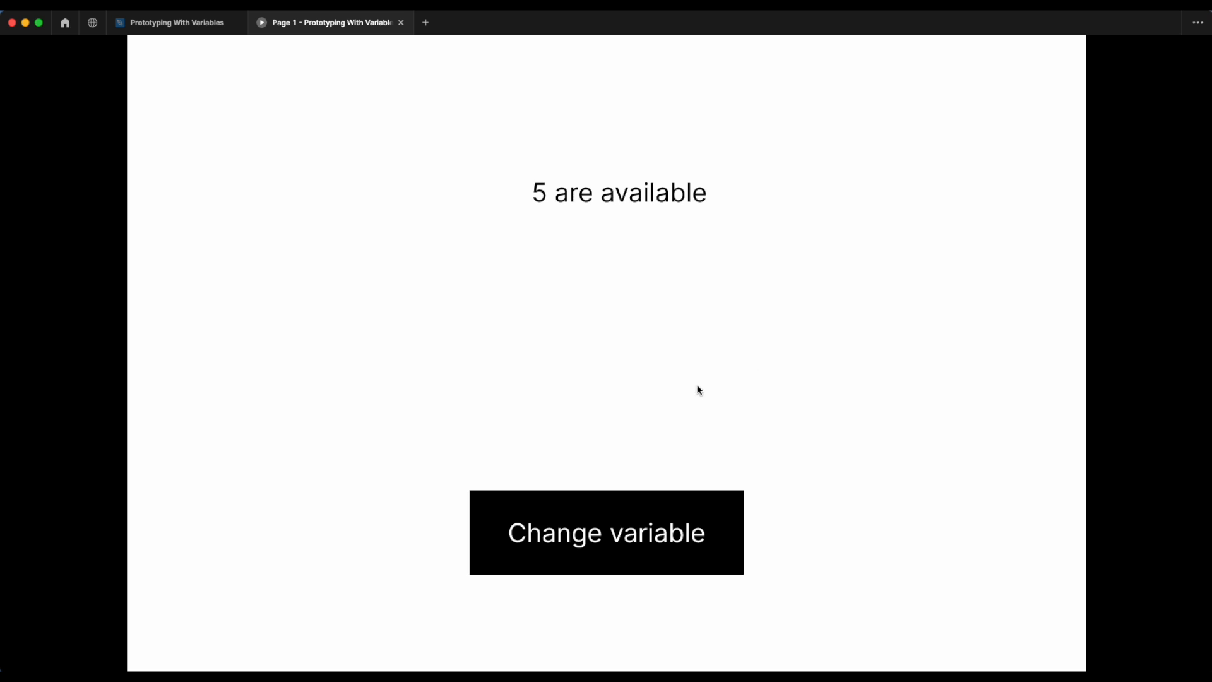
{"action": "left_click", "coordinate": [594, 519]}
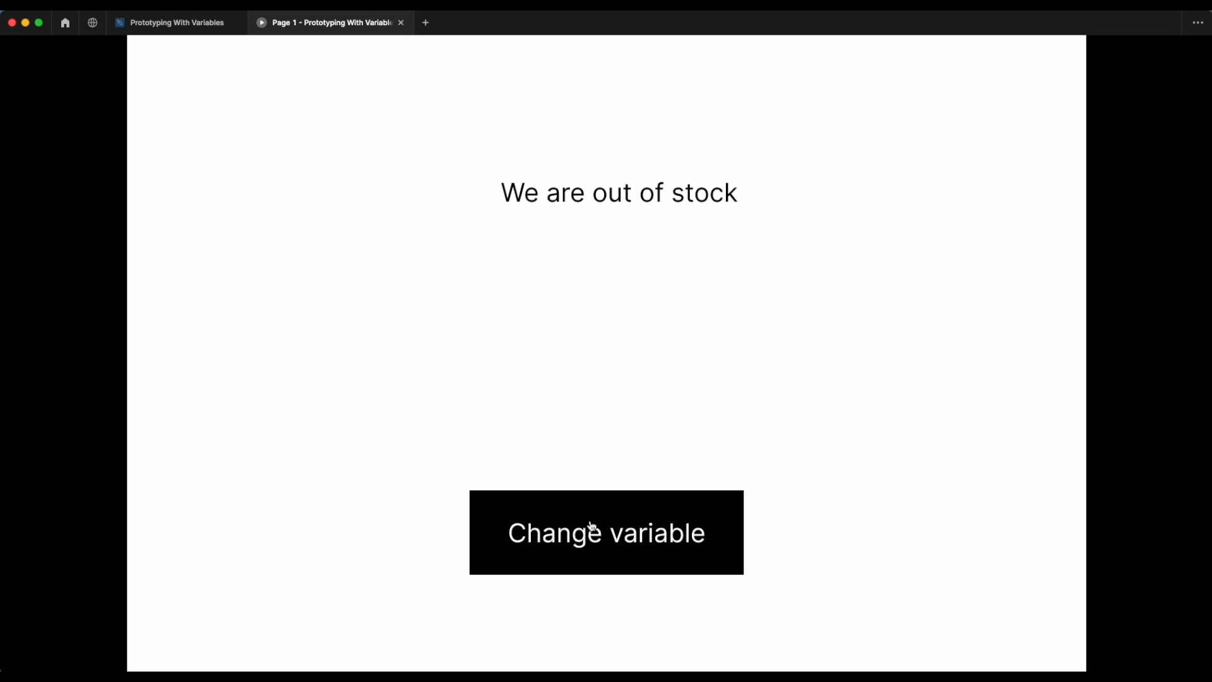
{"action": "left_click", "coordinate": [207, 22]}
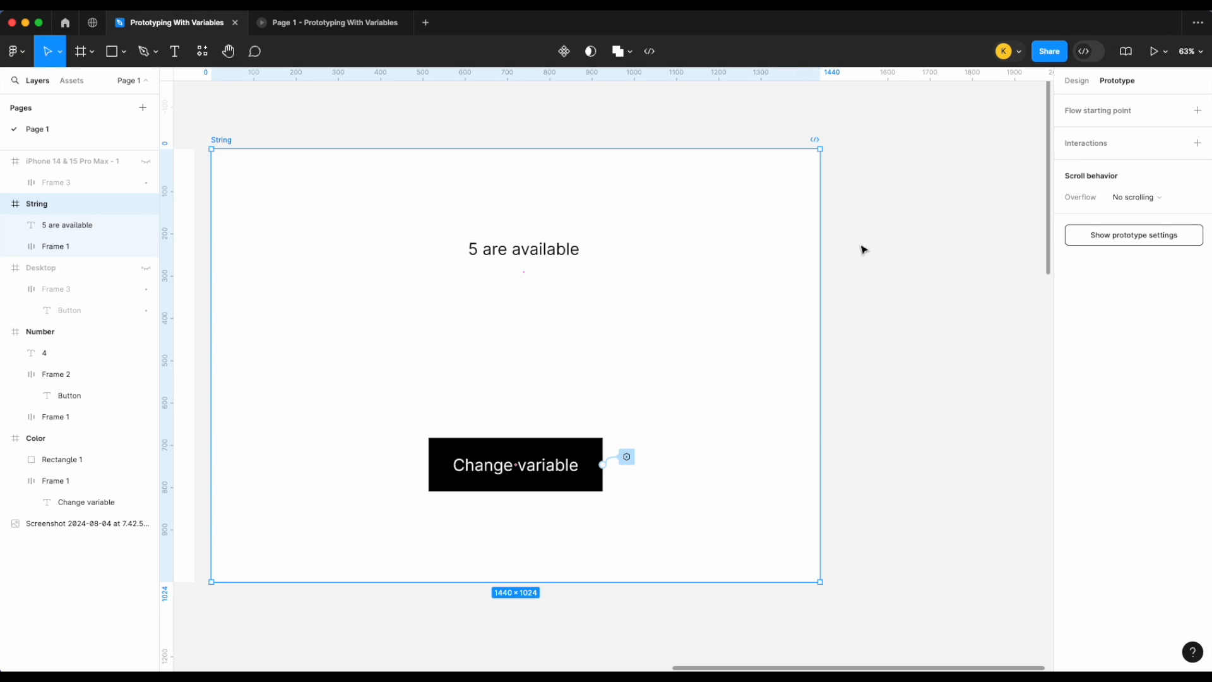
Step: Create a Boolean variable in the local variables table and switch its value to True
{"action": "scroll", "coordinate": [863, 249], "scroll_direction": "left", "scroll_amount": 5}
{"action": "left_click", "coordinate": [976, 174]}
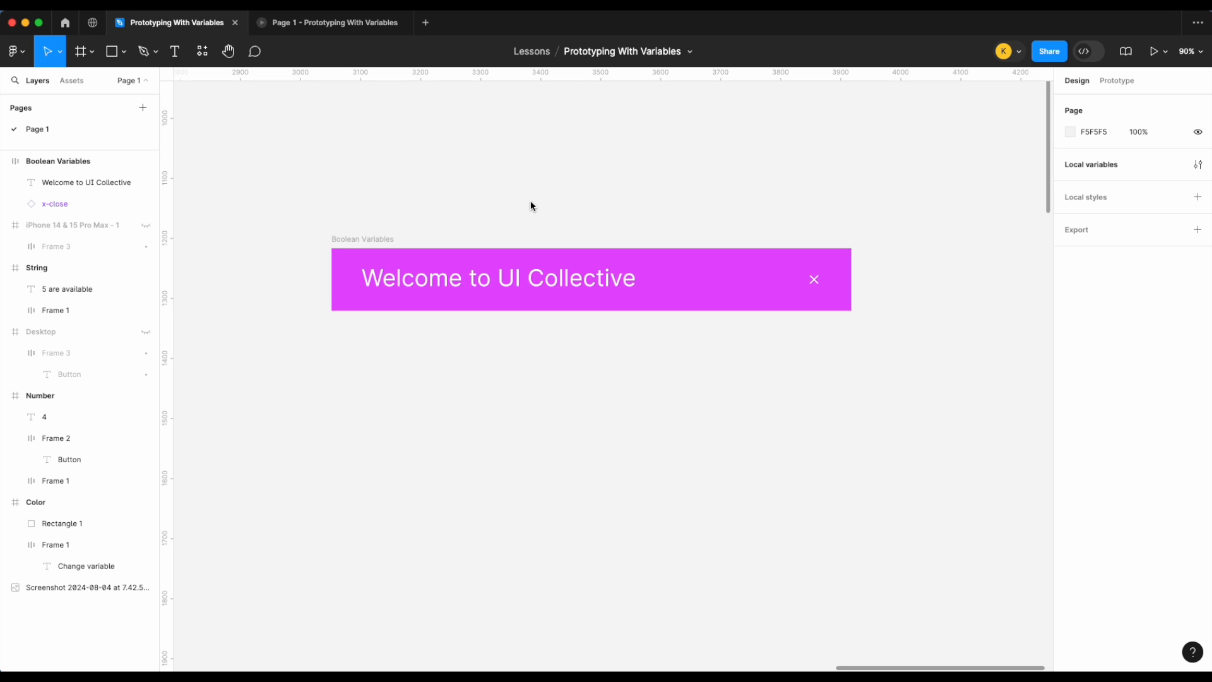
{"action": "left_click", "coordinate": [1198, 164]}
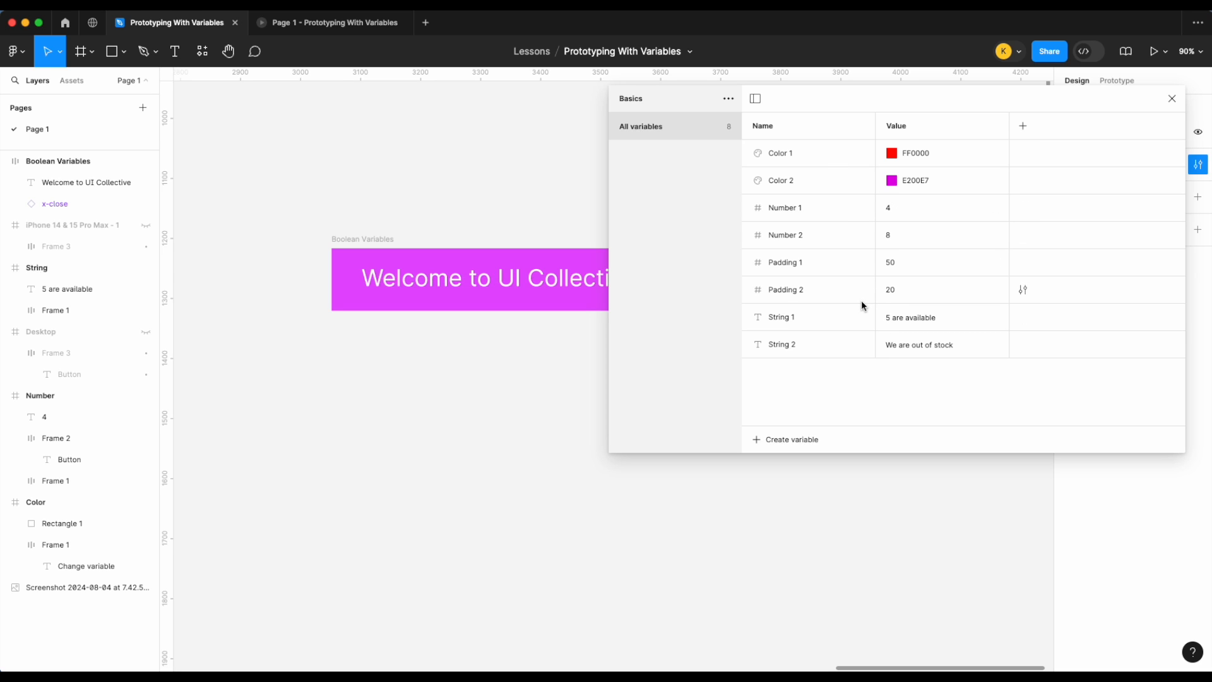
{"action": "left_click", "coordinate": [807, 440]}
{"action": "left_click", "coordinate": [799, 515]}
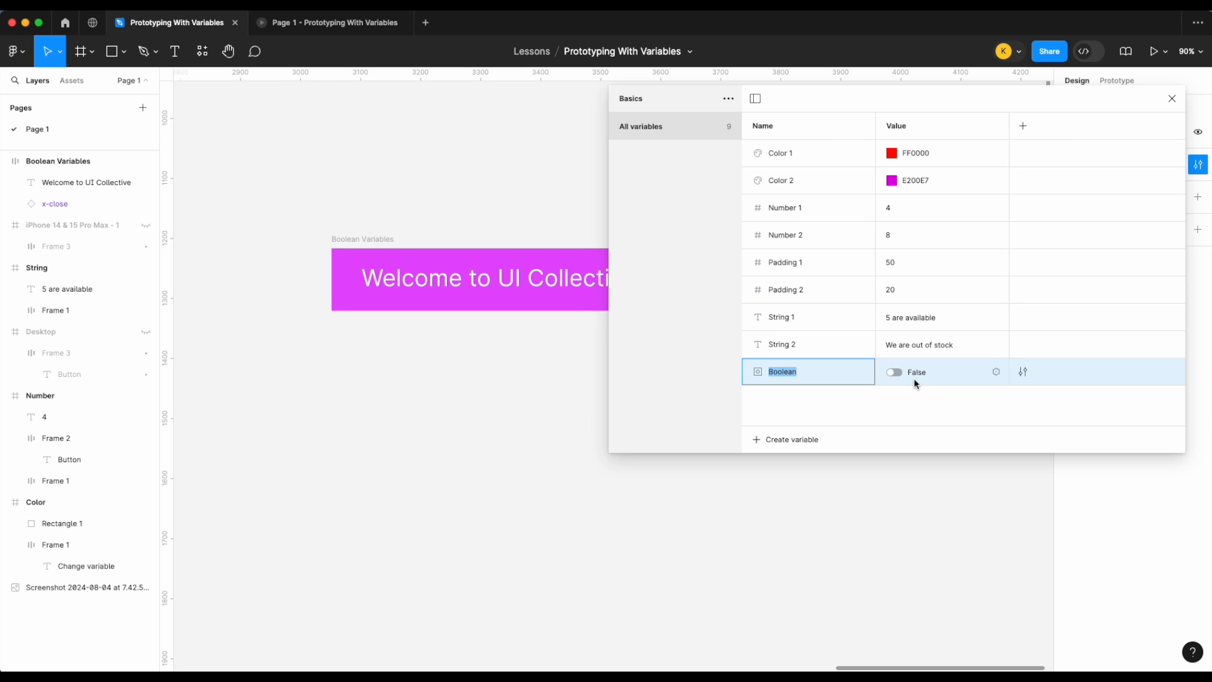
{"action": "left_click", "coordinate": [895, 373]}
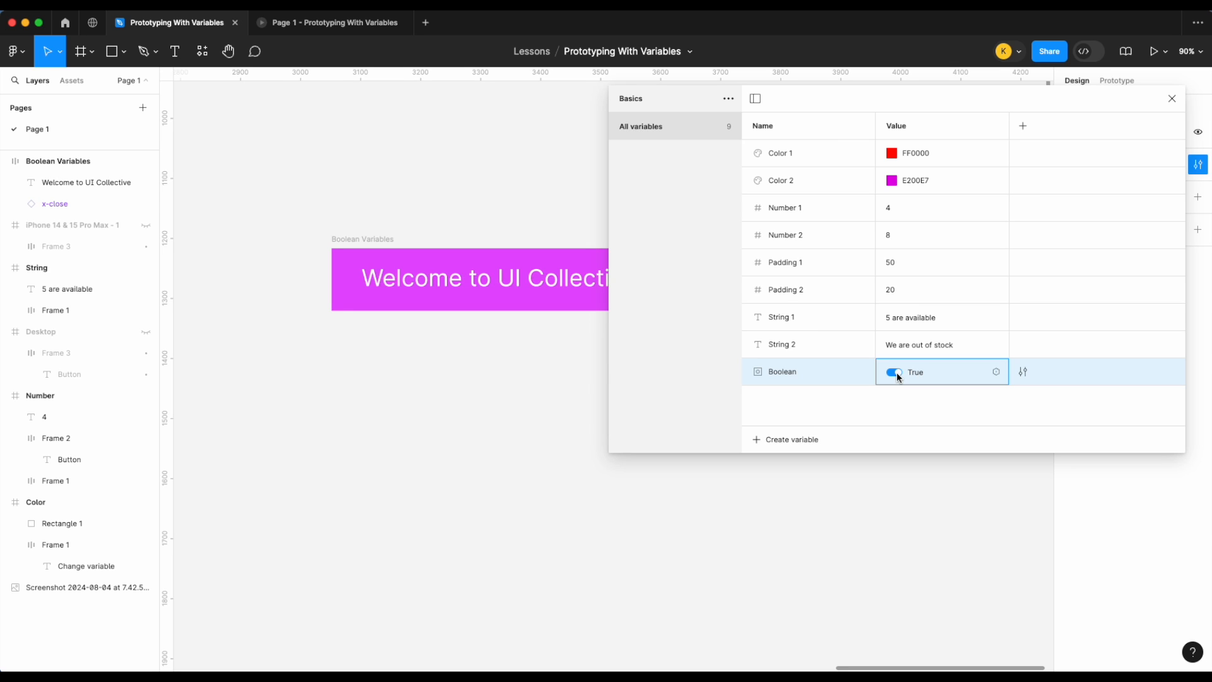
{"action": "left_click", "coordinate": [1172, 98]}
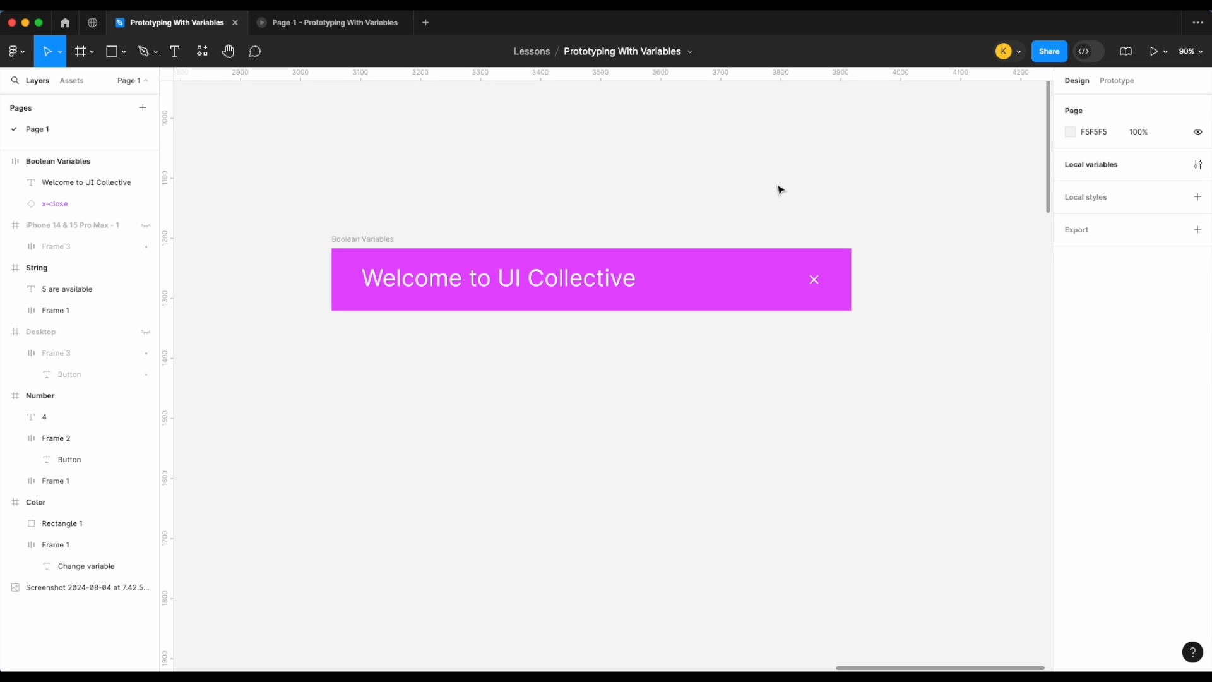
Step: Draw a new Desktop preset frame of 1440 × 1024 beside the welcome banner
{"action": "scroll", "coordinate": [476, 187], "scroll_direction": "down", "scroll_amount": 3}
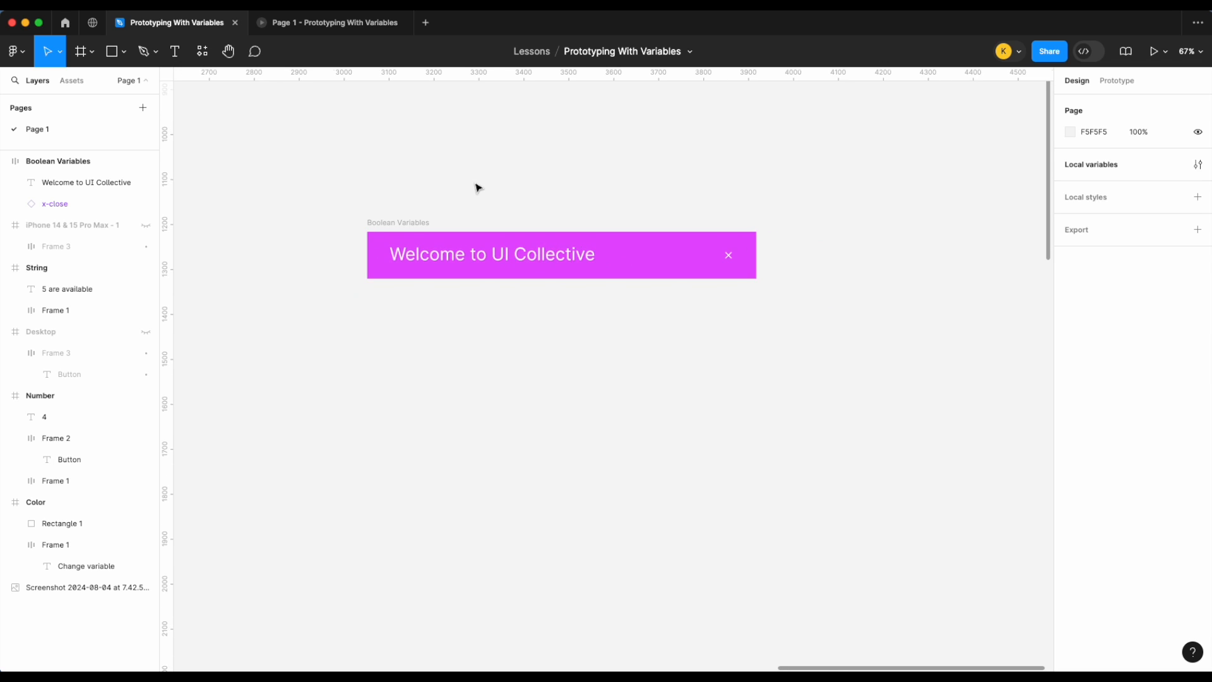
{"action": "left_click", "coordinate": [79, 53]}
{"action": "left_click", "coordinate": [93, 52]}
{"action": "left_click", "coordinate": [91, 80]}
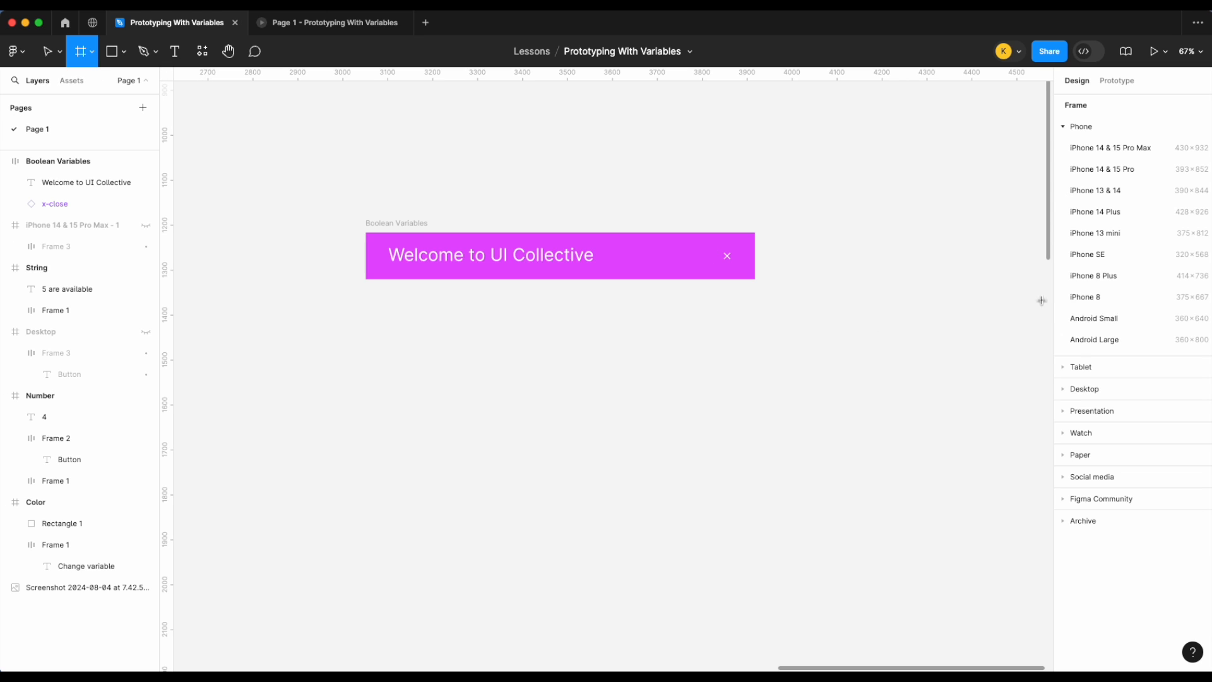
{"action": "left_click", "coordinate": [1067, 390]}
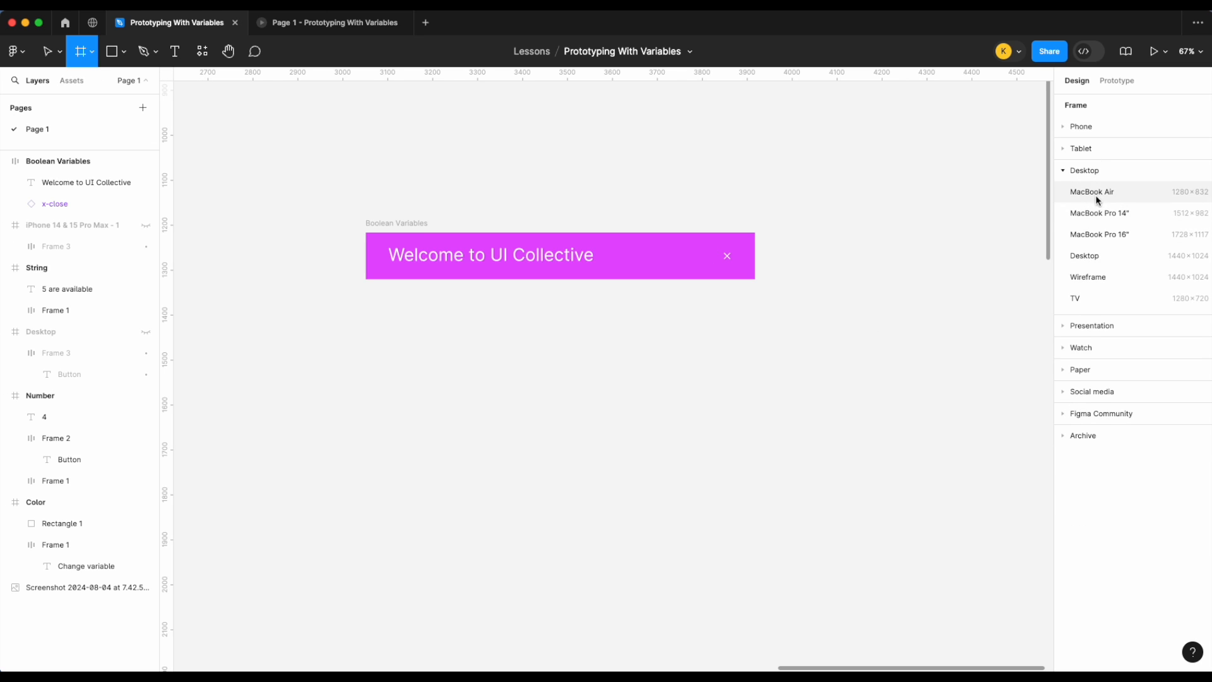
{"action": "left_click", "coordinate": [1083, 256]}
Step: Move the Boolean Variables banner into the Desktop frame and widen it to about 1327 px
{"action": "scroll", "coordinate": [782, 303], "scroll_direction": "down", "scroll_amount": 3}
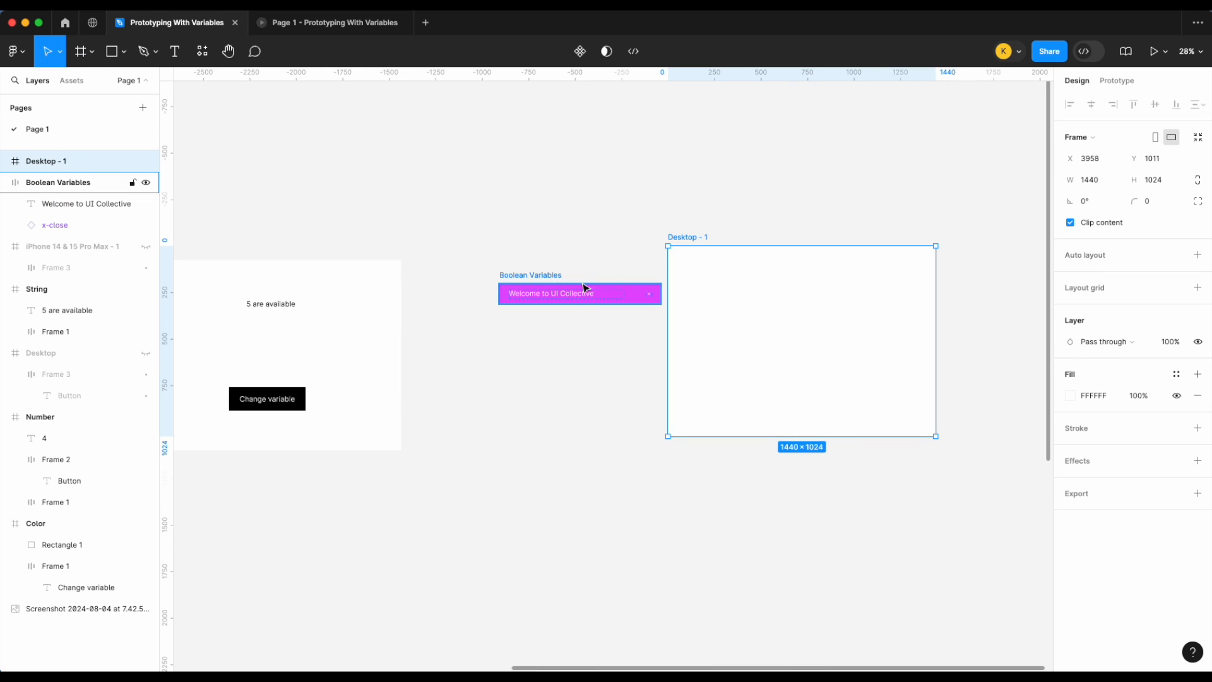
{"action": "left_click_drag", "start_coordinate": [514, 276], "coordinate": [485, 255]}
{"action": "scroll", "coordinate": [609, 298], "scroll_direction": "up", "scroll_amount": 5}
{"action": "scroll", "coordinate": [604, 330], "scroll_direction": "left", "scroll_amount": 1}
{"action": "left_click_drag", "start_coordinate": [625, 336], "coordinate": [588, 275]}
{"action": "left_click_drag", "start_coordinate": [661, 266], "coordinate": [850, 264]}
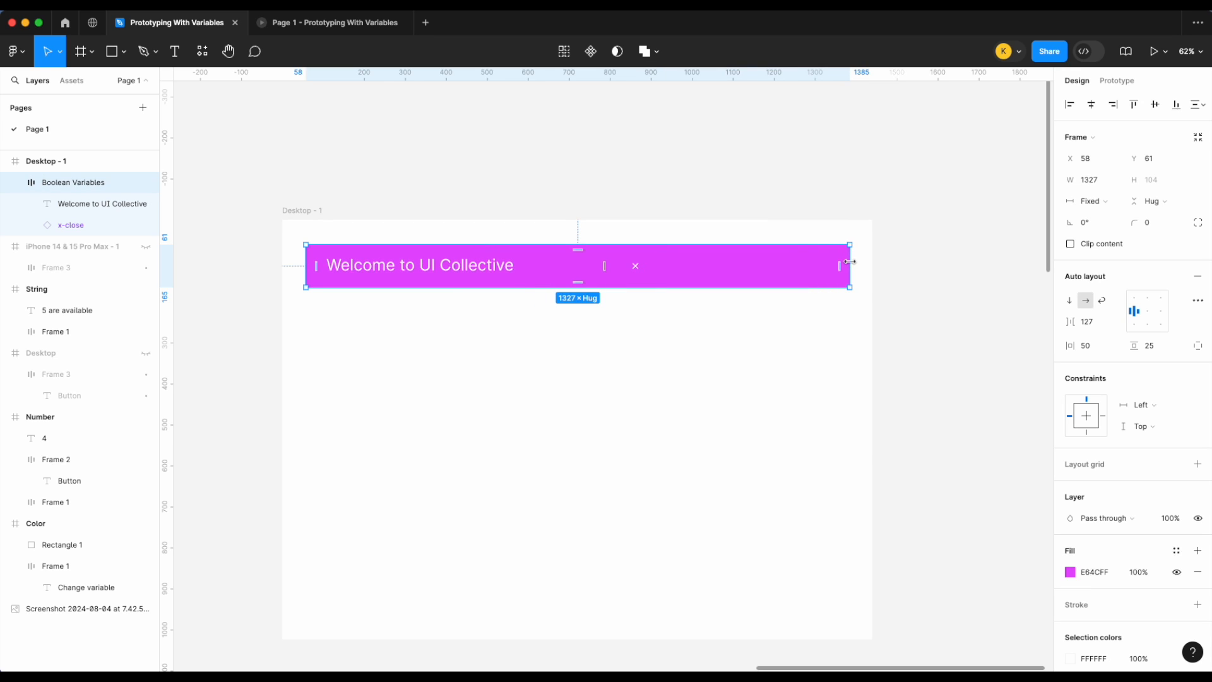
Step: Set the Welcome to UI Collective text's horizontal resizing to Fill
{"action": "double_click", "coordinate": [454, 275]}
{"action": "left_click", "coordinate": [1105, 180]}
{"action": "left_click", "coordinate": [1110, 211]}
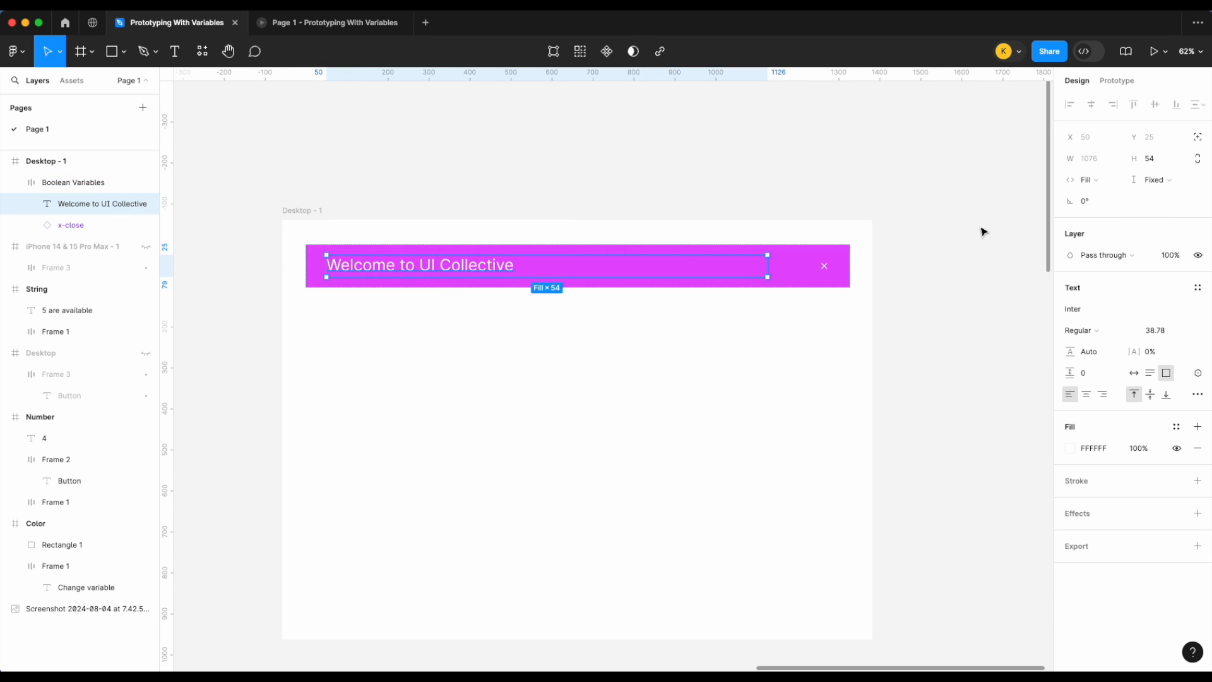
Step: Bind the Boolean Variables banner's layer visibility to the Boolean variable
{"action": "left_click", "coordinate": [940, 215]}
{"action": "scroll", "coordinate": [851, 241], "scroll_direction": "up", "scroll_amount": 2}
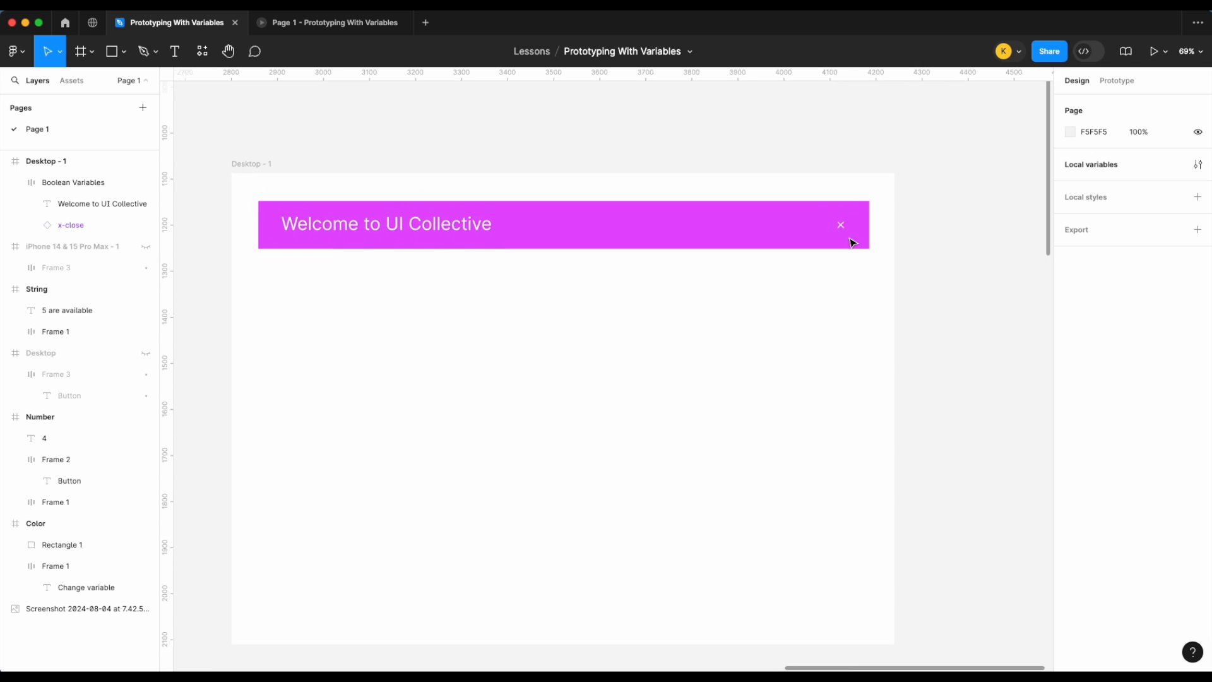
{"action": "scroll", "coordinate": [766, 185], "scroll_direction": "down", "scroll_amount": 2}
{"action": "scroll", "coordinate": [767, 185], "scroll_direction": "left", "scroll_amount": 2}
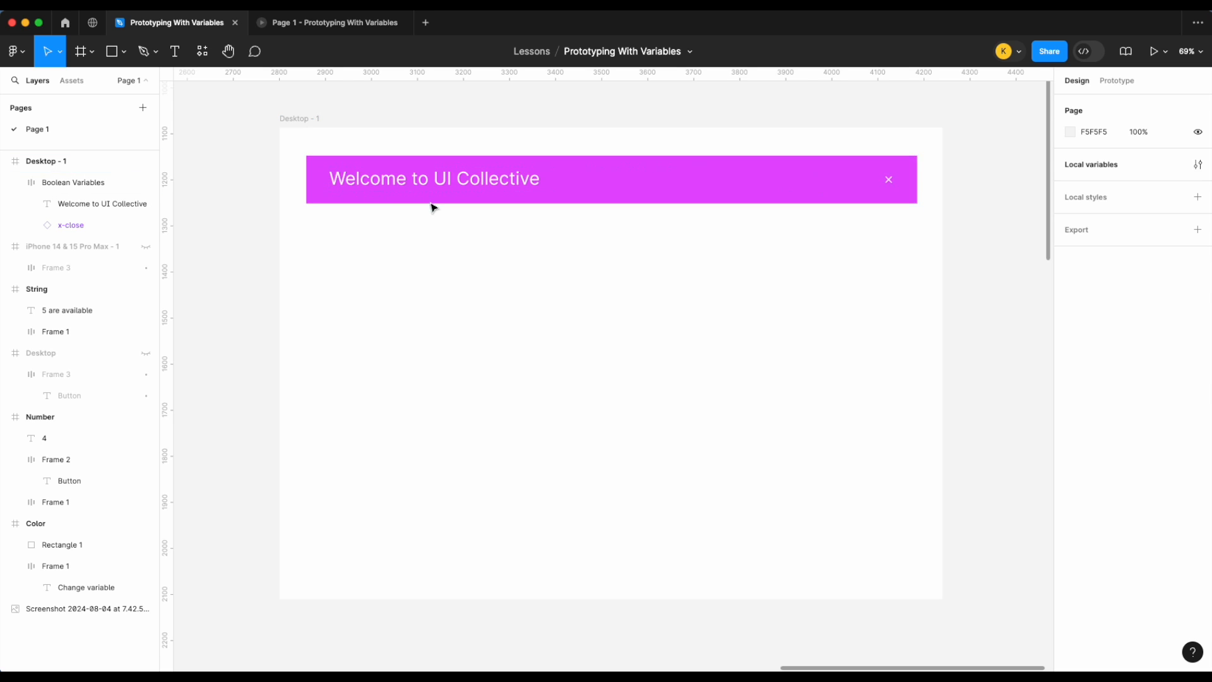
{"action": "left_click", "coordinate": [703, 195]}
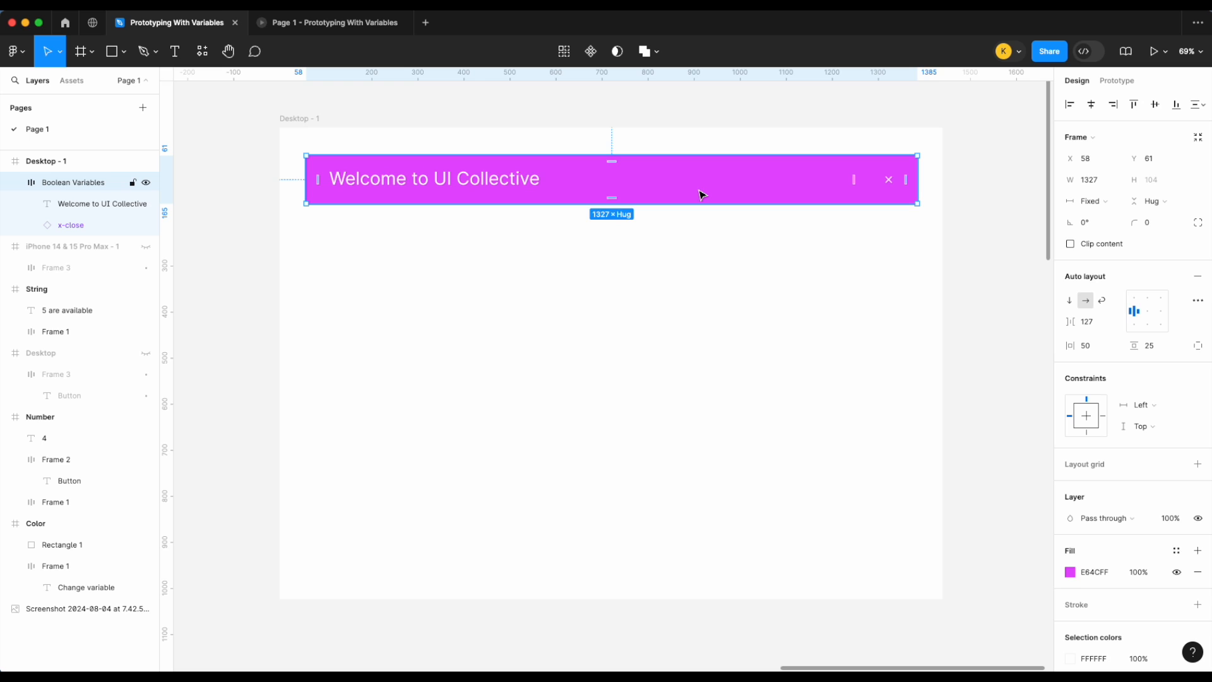
{"action": "scroll", "coordinate": [1110, 344], "scroll_direction": "down", "scroll_amount": 3}
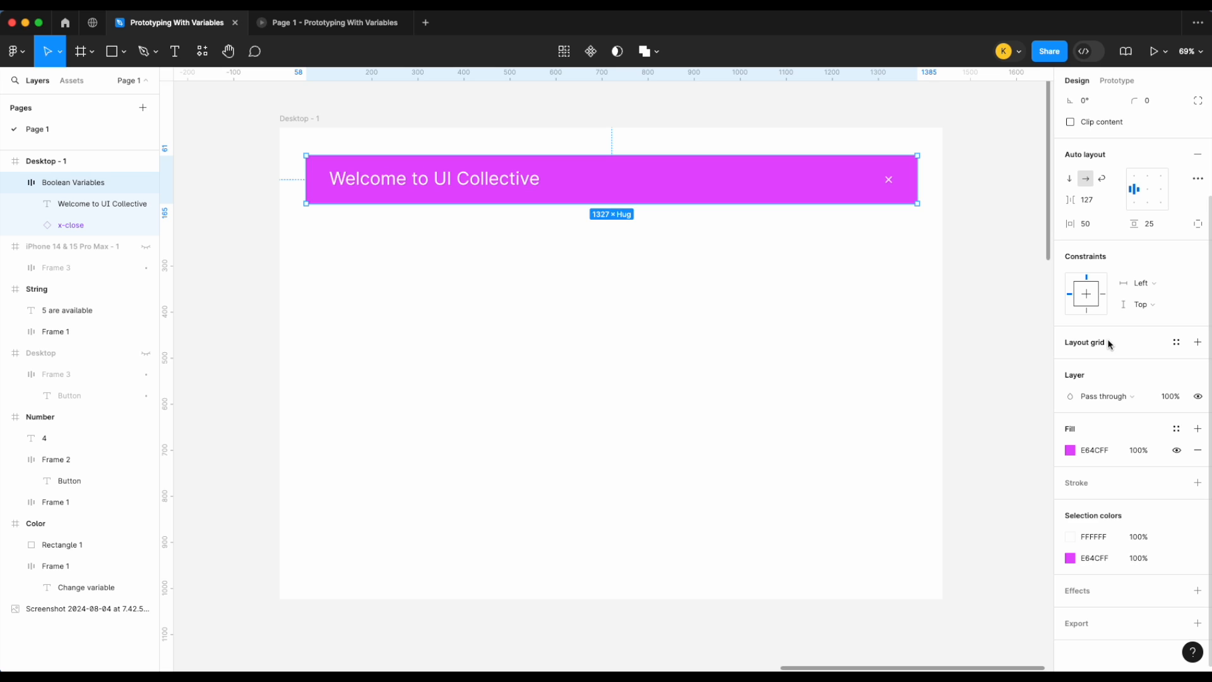
{"action": "scroll", "coordinate": [1108, 345], "scroll_direction": "up", "scroll_amount": 3}
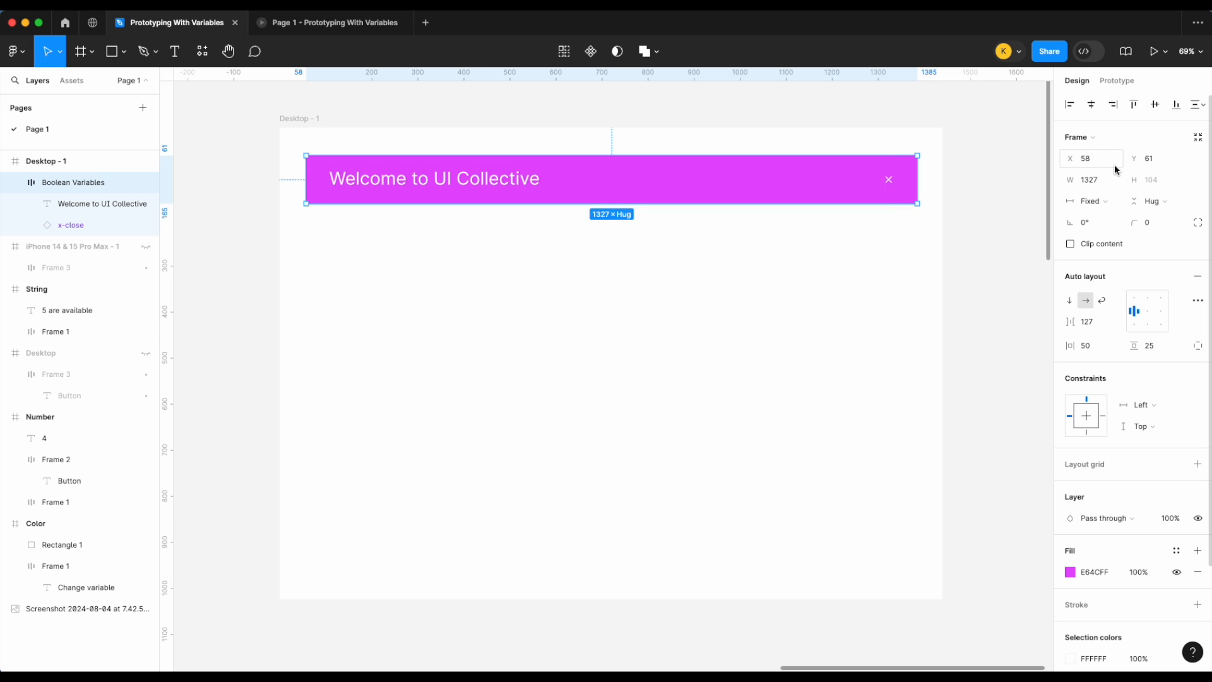
{"action": "scroll", "coordinate": [1163, 329], "scroll_direction": "down", "scroll_amount": 3}
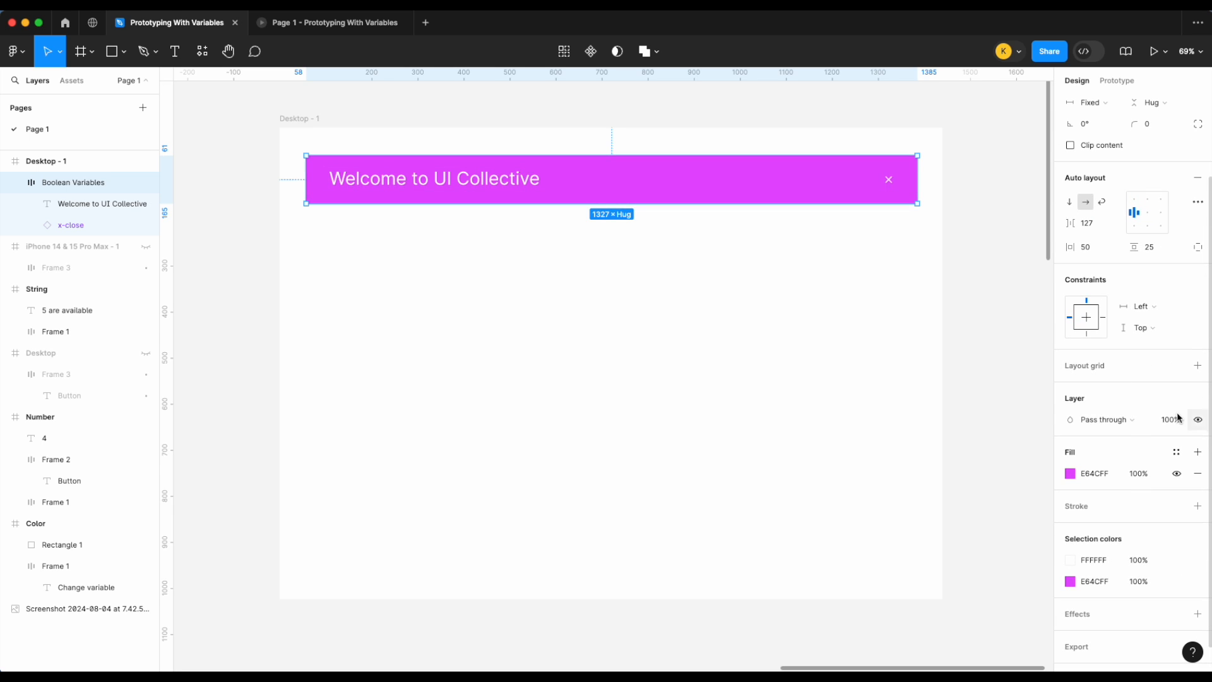
{"action": "scroll", "coordinate": [1115, 404], "scroll_direction": "down", "scroll_amount": 1}
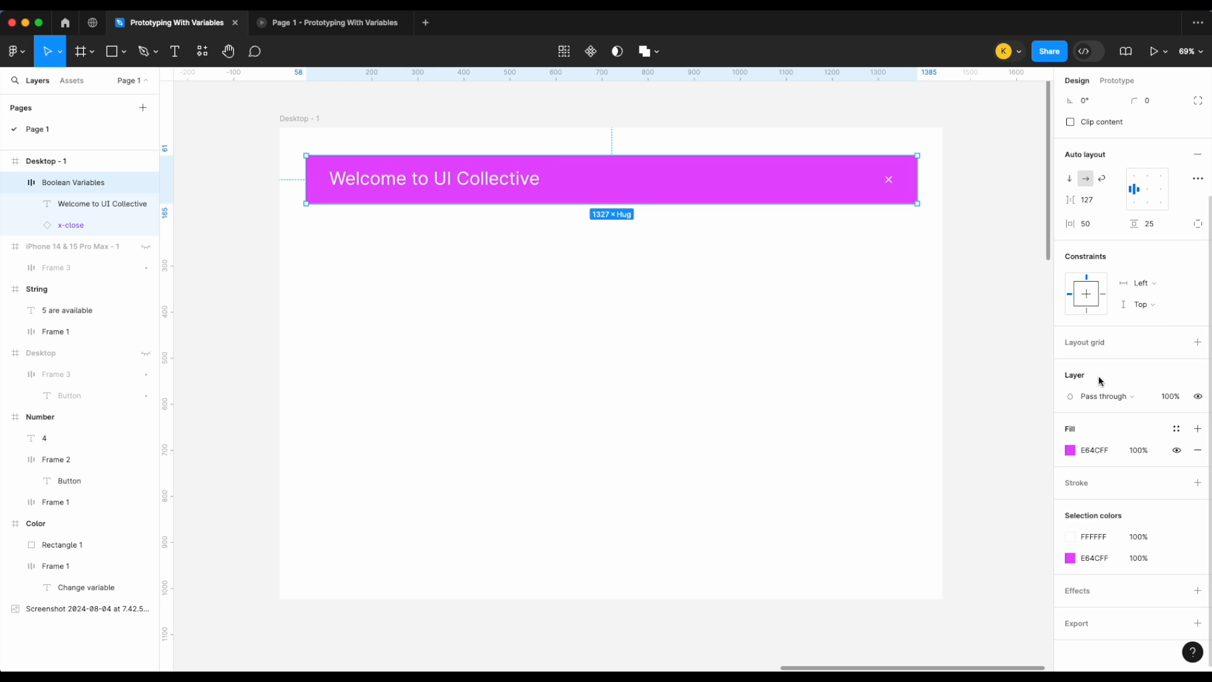
{"action": "left_click", "coordinate": [1199, 397]}
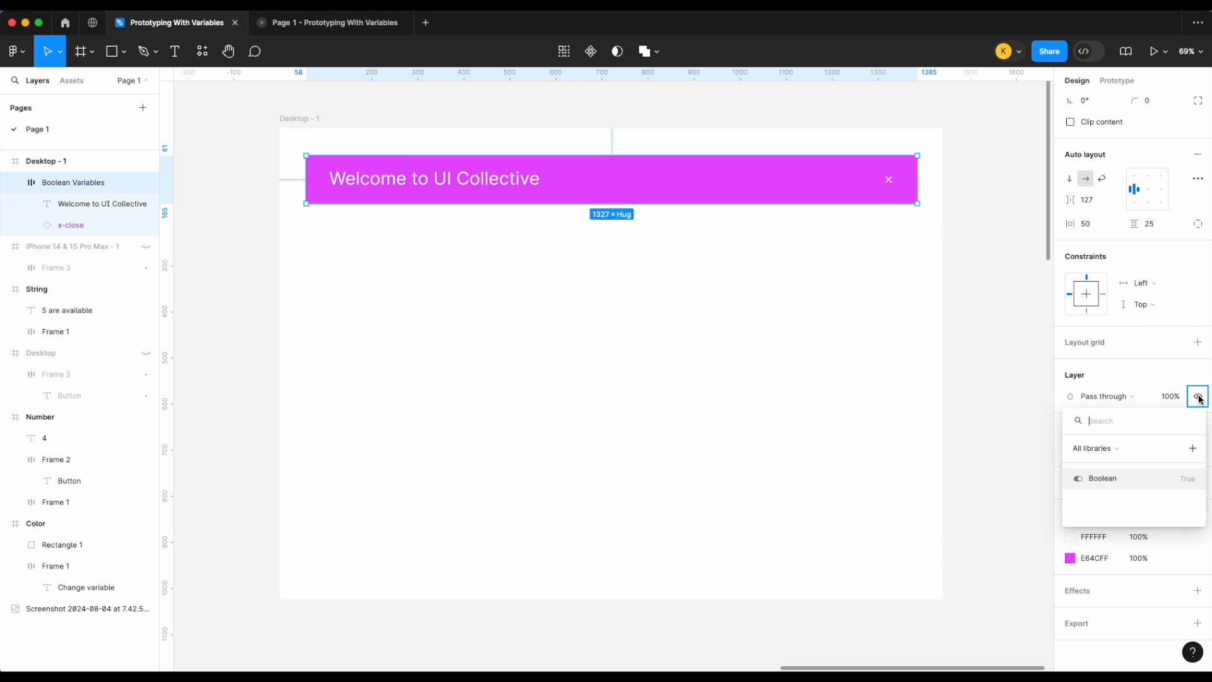
{"action": "left_click", "coordinate": [1113, 484]}
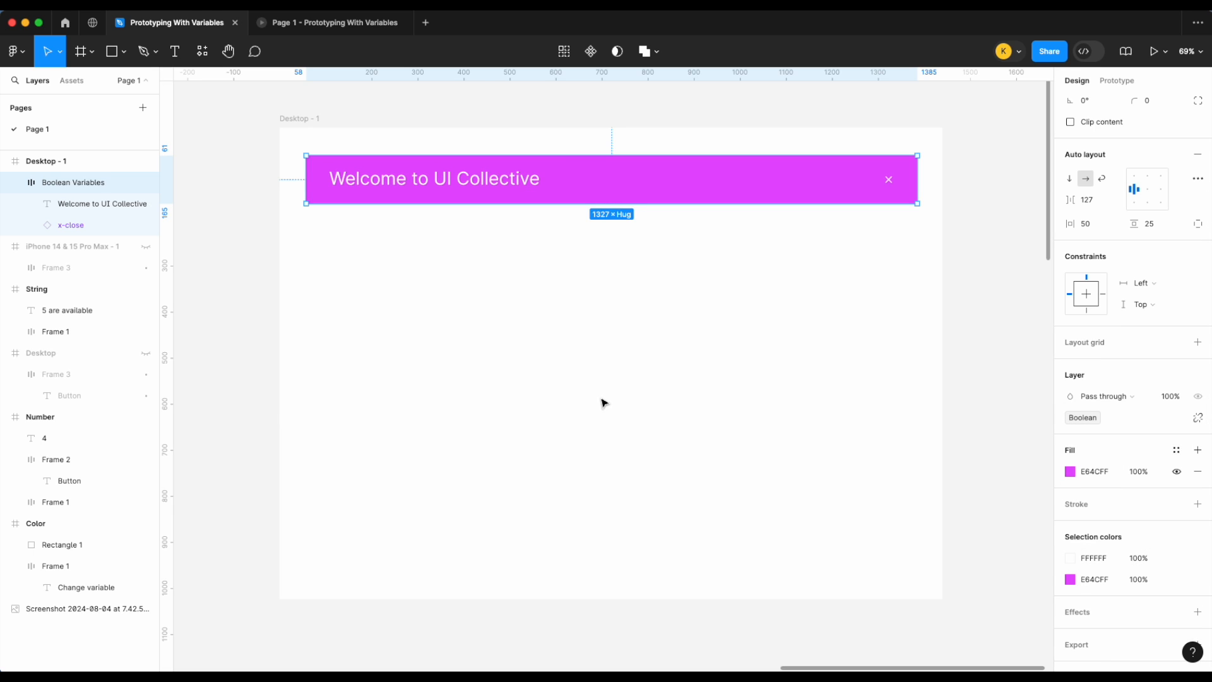
{"action": "left_click", "coordinate": [1116, 80]}
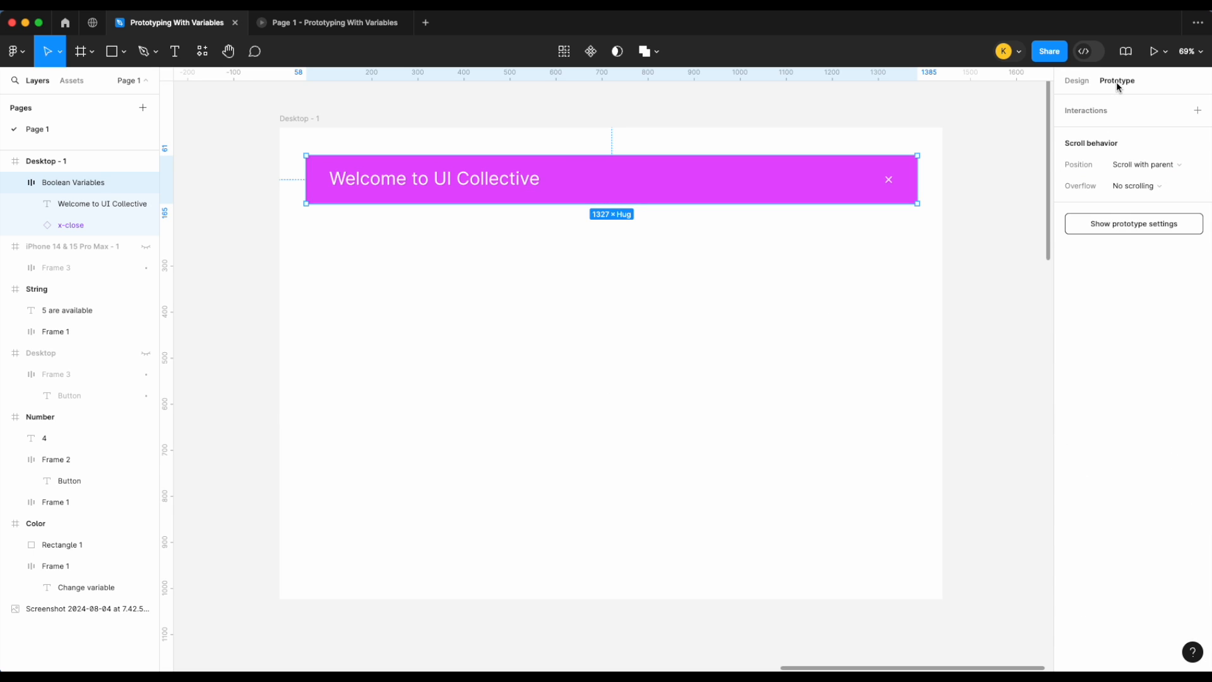
{"action": "left_click", "coordinate": [1077, 80]}
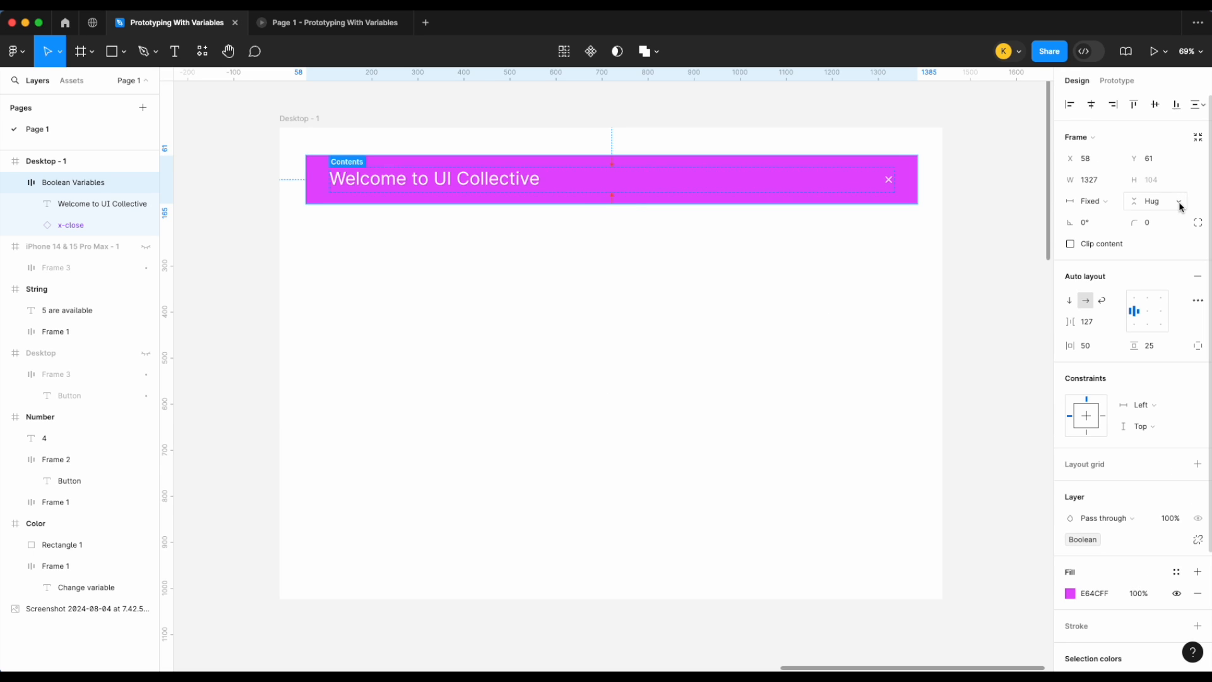
{"action": "left_click", "coordinate": [987, 154]}
Step: Open the local variables and toggle the Boolean variable off and back on to preview the banner's visibility
{"action": "left_click", "coordinate": [1197, 164]}
{"action": "scroll", "coordinate": [574, 466], "scroll_direction": "right", "scroll_amount": 4}
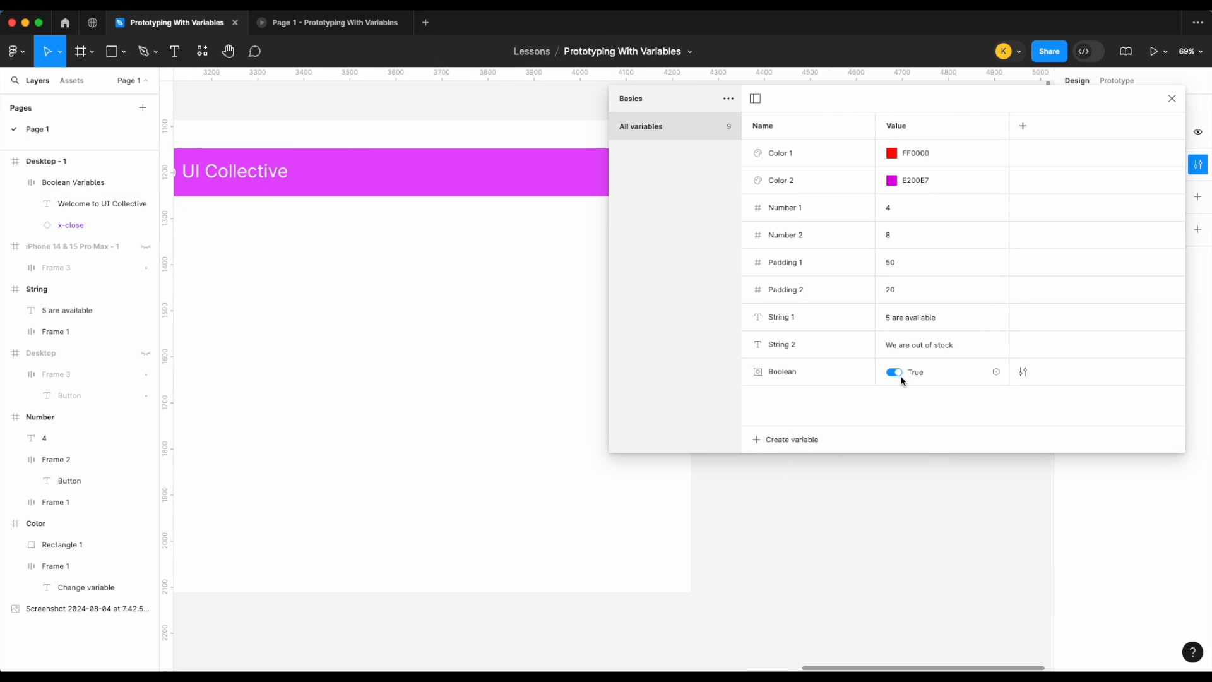
{"action": "left_click_drag", "start_coordinate": [615, 293], "coordinate": [745, 293]}
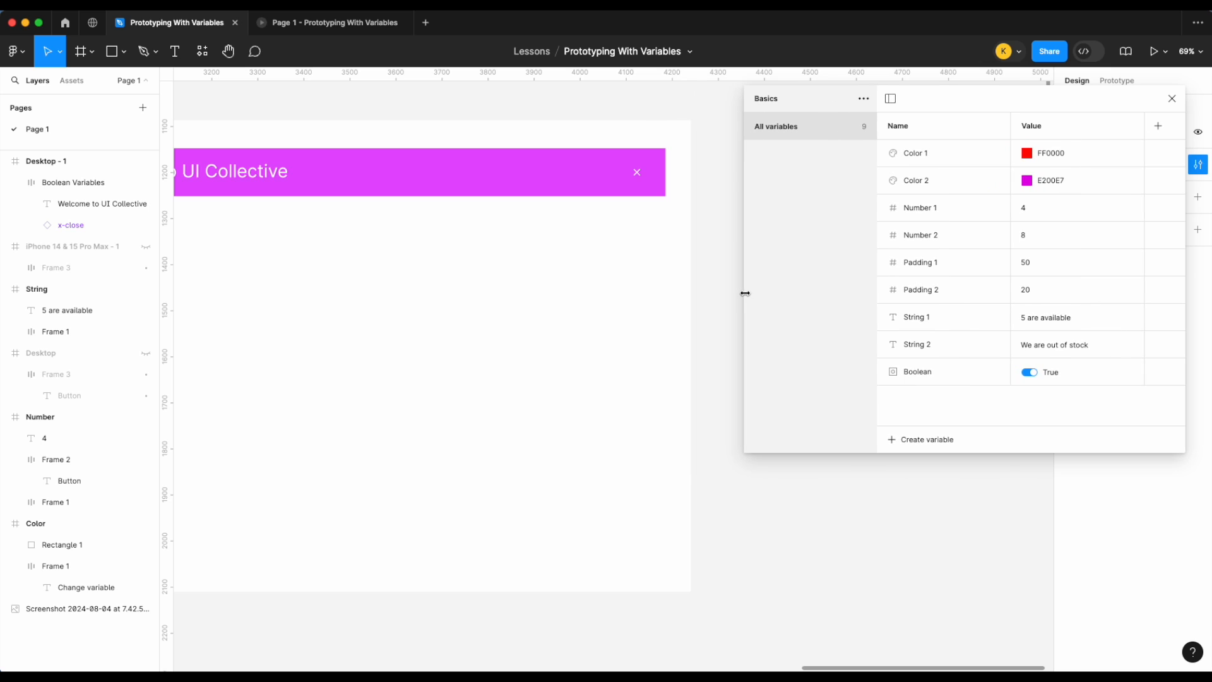
{"action": "scroll", "coordinate": [555, 302], "scroll_direction": "left", "scroll_amount": 3}
{"action": "left_click", "coordinate": [1030, 372]}
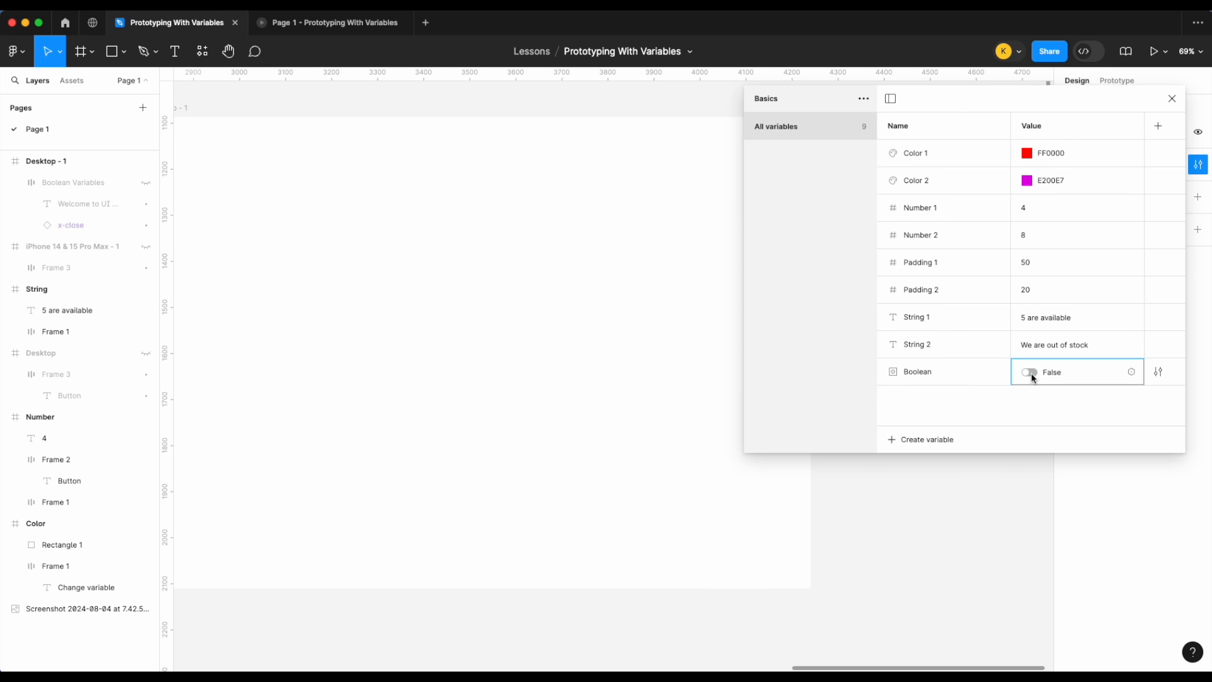
{"action": "left_click", "coordinate": [1030, 372]}
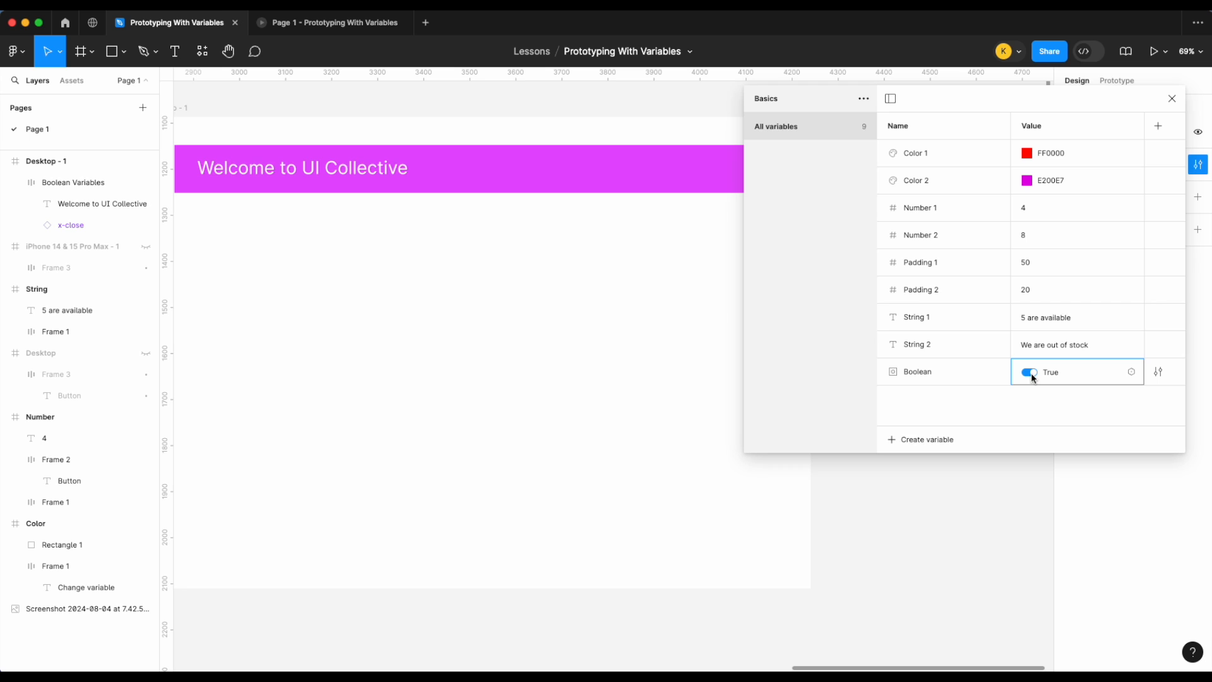
{"action": "left_click", "coordinate": [1030, 372]}
{"action": "left_click", "coordinate": [1031, 373]}
Step: Rename the Boolean variable to Show banner and close the variables window
{"action": "double_click", "coordinate": [918, 373]}
{"action": "type", "text": "Show banner"}
{"action": "key", "text": "Return"}
{"action": "left_click", "coordinate": [1172, 99]}
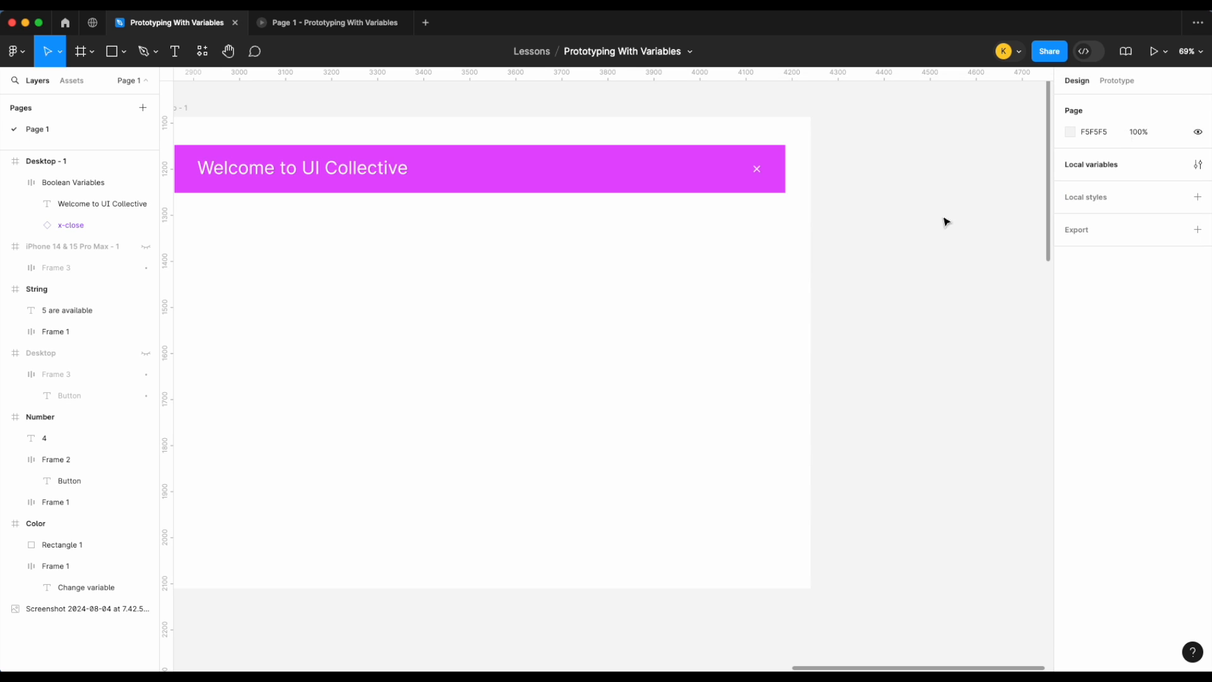
Step: Copy the Change variable button into the Desktop frame below the banner
{"action": "scroll", "coordinate": [755, 314], "scroll_direction": "left", "scroll_amount": 3}
{"action": "scroll", "coordinate": [755, 314], "scroll_direction": "down", "scroll_amount": 3}
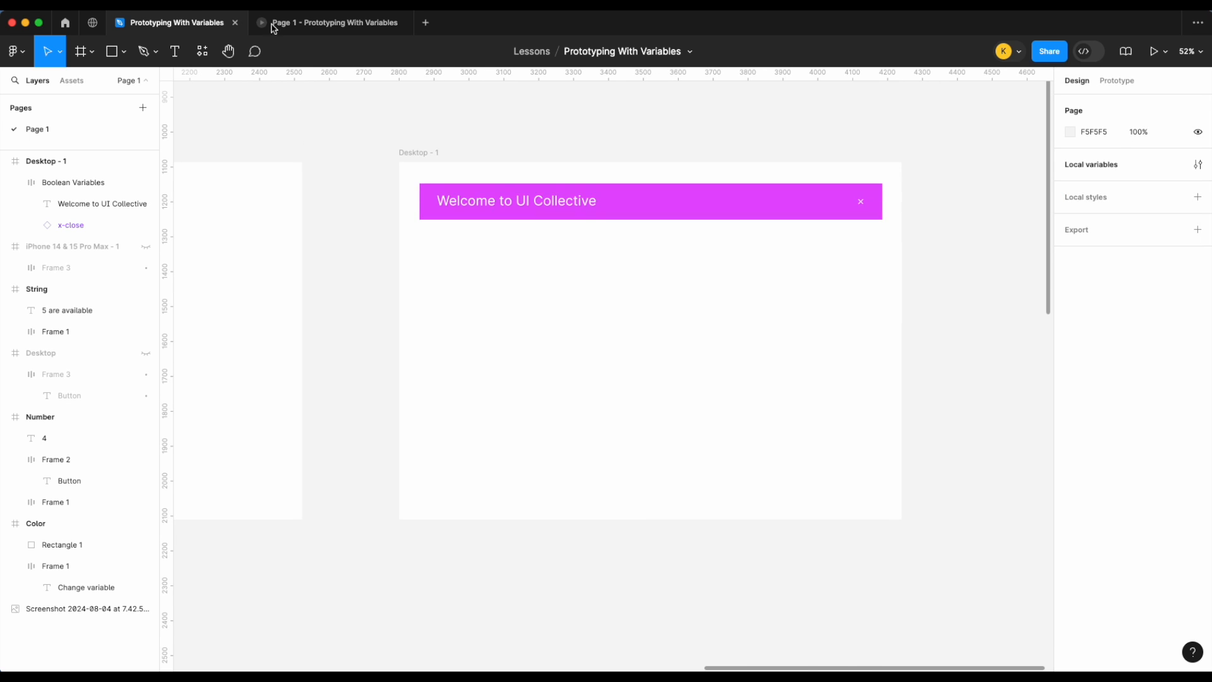
{"action": "scroll", "coordinate": [490, 362], "scroll_direction": "left", "scroll_amount": 5}
{"action": "left_click", "coordinate": [363, 409]}
{"action": "left_click", "coordinate": [364, 409]}
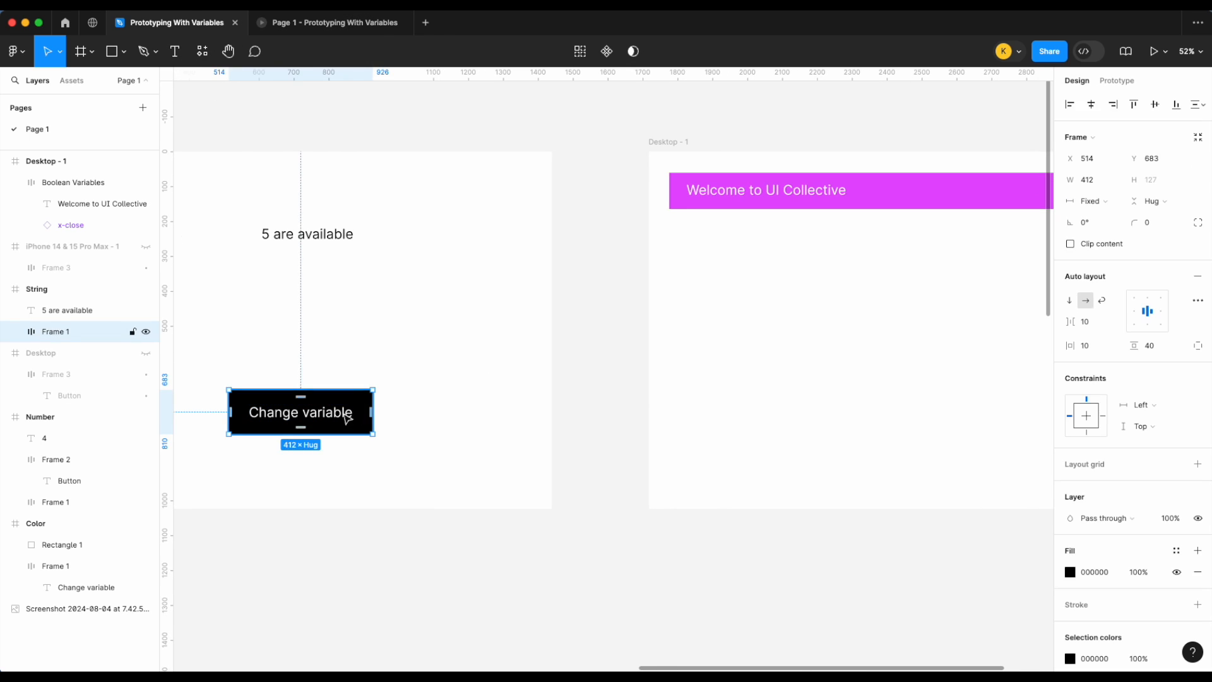
{"action": "left_click_drag", "start_coordinate": [350, 418], "coordinate": [827, 414]}
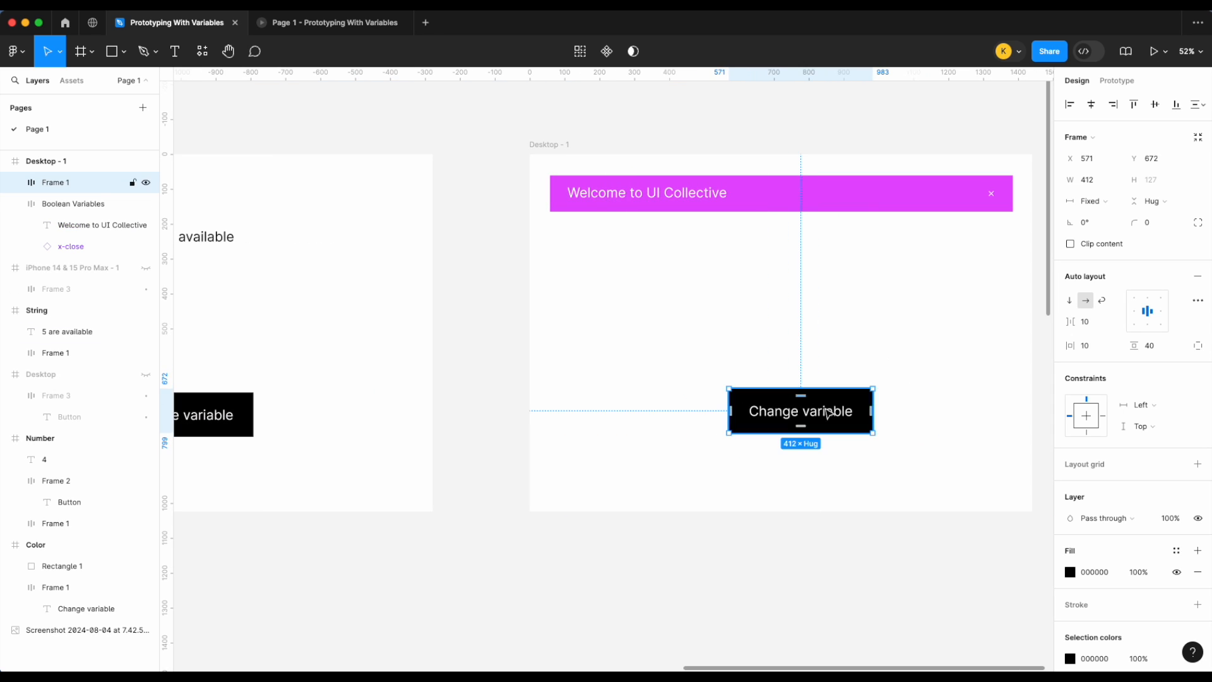
Step: Delete the copied Change variable button from the Desktop frame
{"action": "left_click", "coordinate": [1119, 82]}
{"action": "left_click", "coordinate": [1196, 132]}
{"action": "left_click", "coordinate": [917, 295]}
{"action": "scroll", "coordinate": [918, 296], "scroll_direction": "right", "scroll_amount": 2}
{"action": "scroll", "coordinate": [884, 300], "scroll_direction": "up", "scroll_amount": 3}
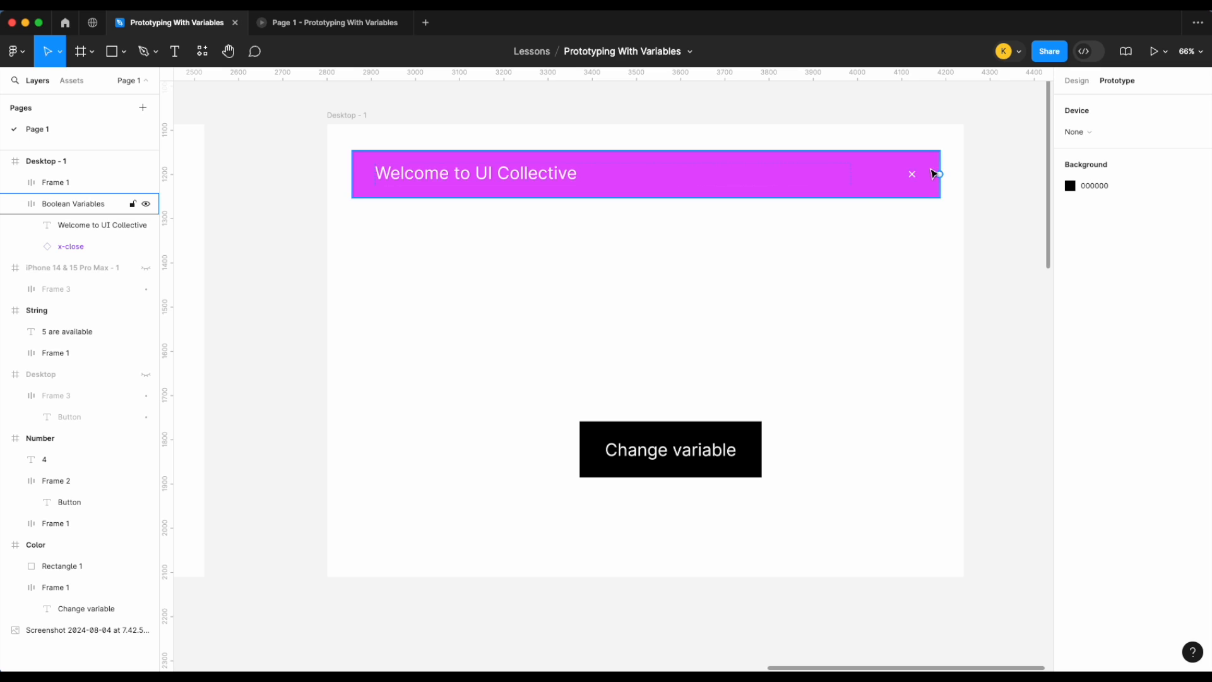
{"action": "left_click", "coordinate": [698, 450]}
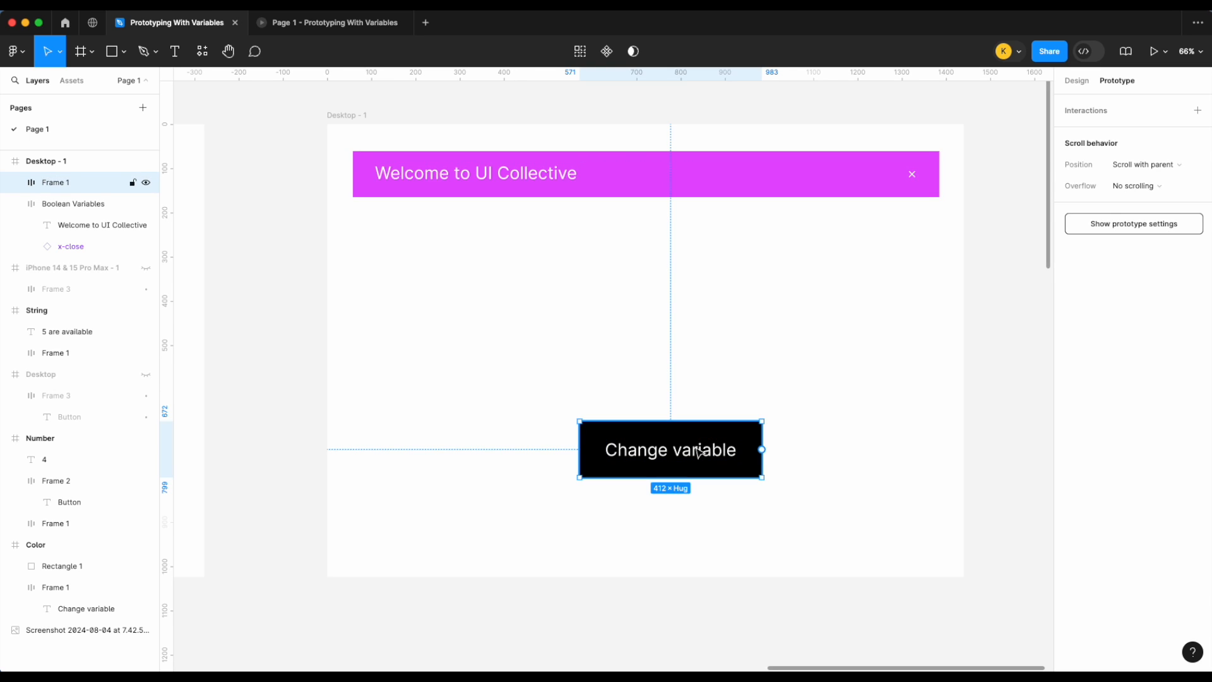
{"action": "key", "text": "Delete"}
Step: Give the banner's x-close icon an On click interaction that sets the Show banner variable to False
{"action": "double_click", "coordinate": [913, 174]}
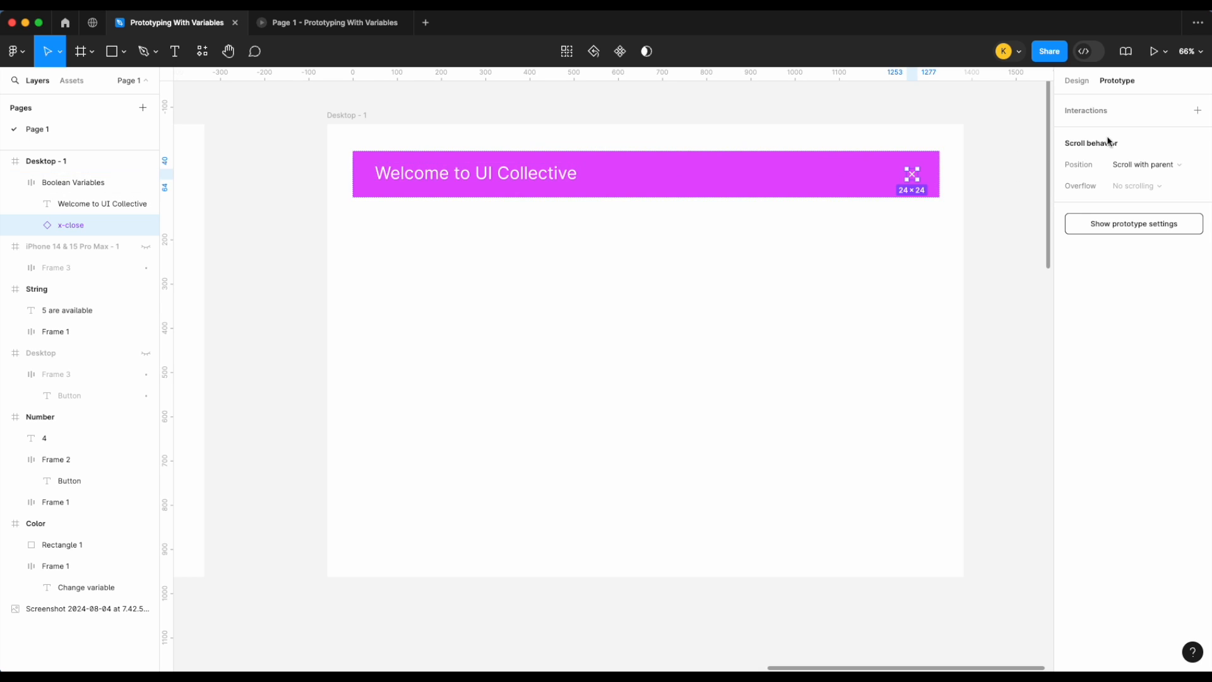
{"action": "left_click", "coordinate": [1198, 113]}
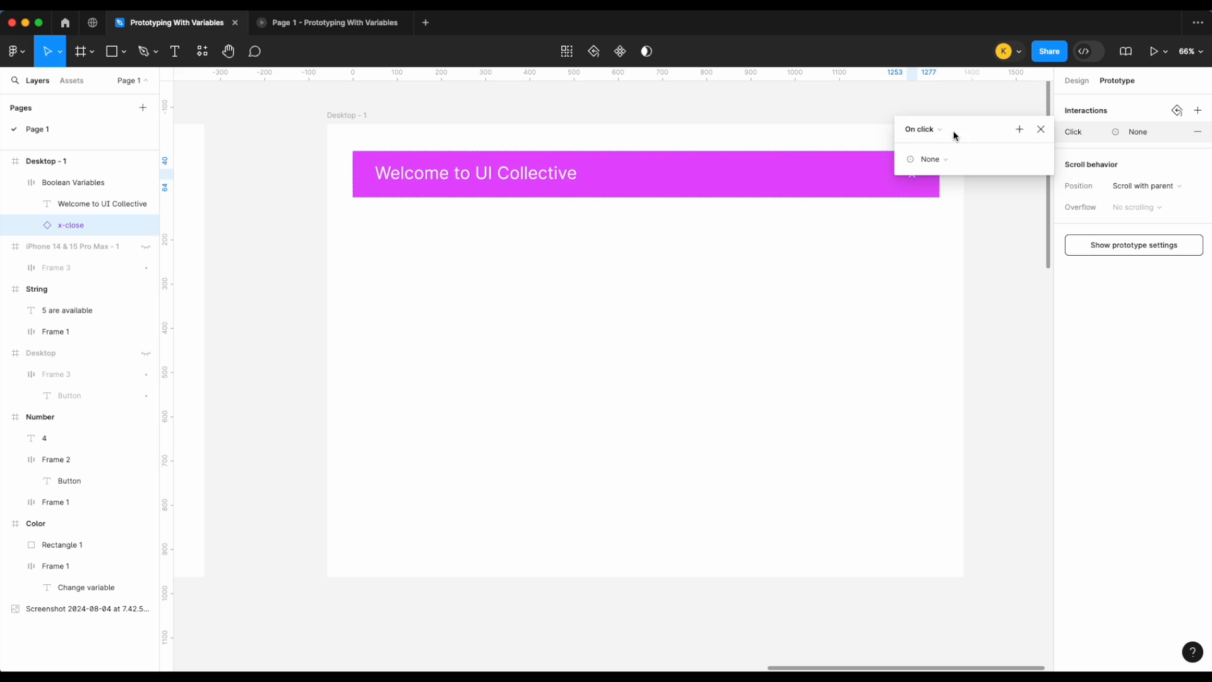
{"action": "scroll", "coordinate": [913, 322], "scroll_direction": "right", "scroll_amount": 3}
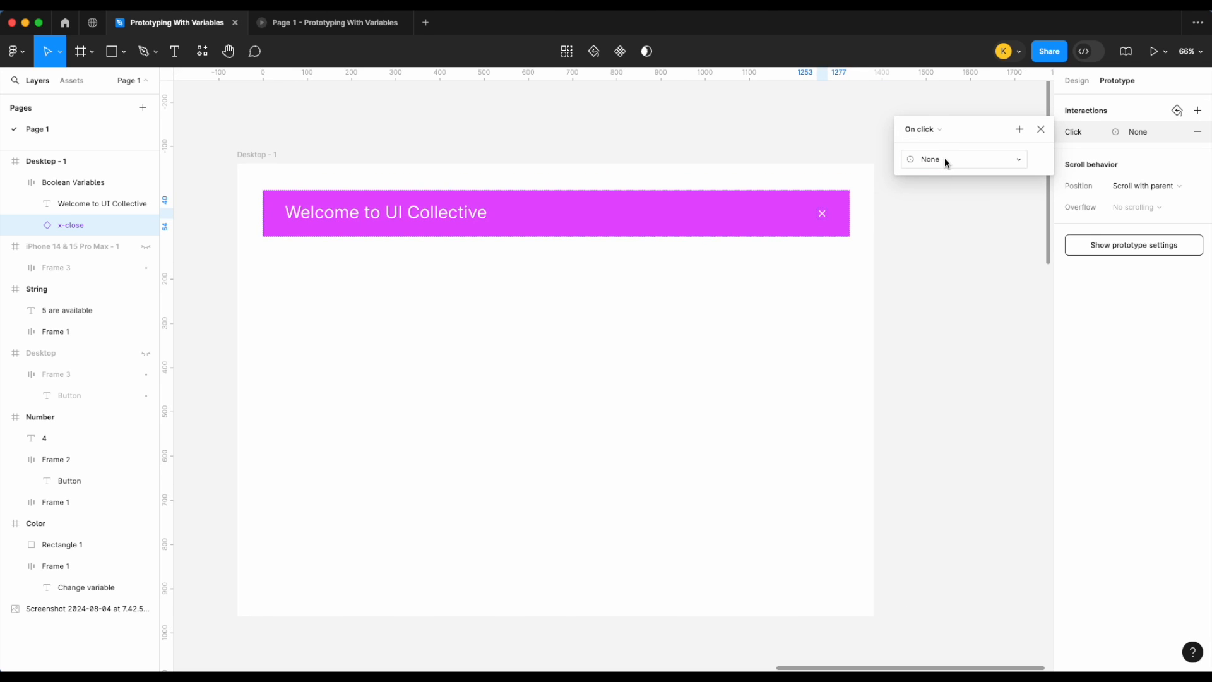
{"action": "left_click", "coordinate": [943, 161]}
{"action": "left_click", "coordinate": [943, 248]}
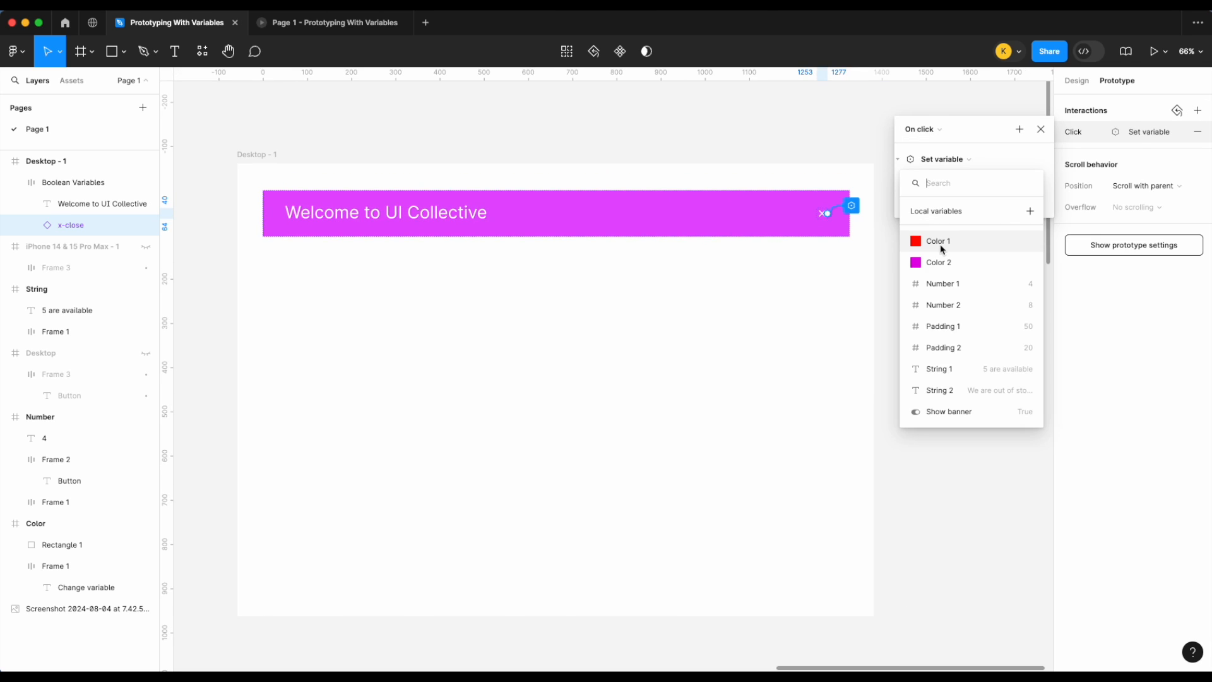
{"action": "left_click", "coordinate": [956, 411]}
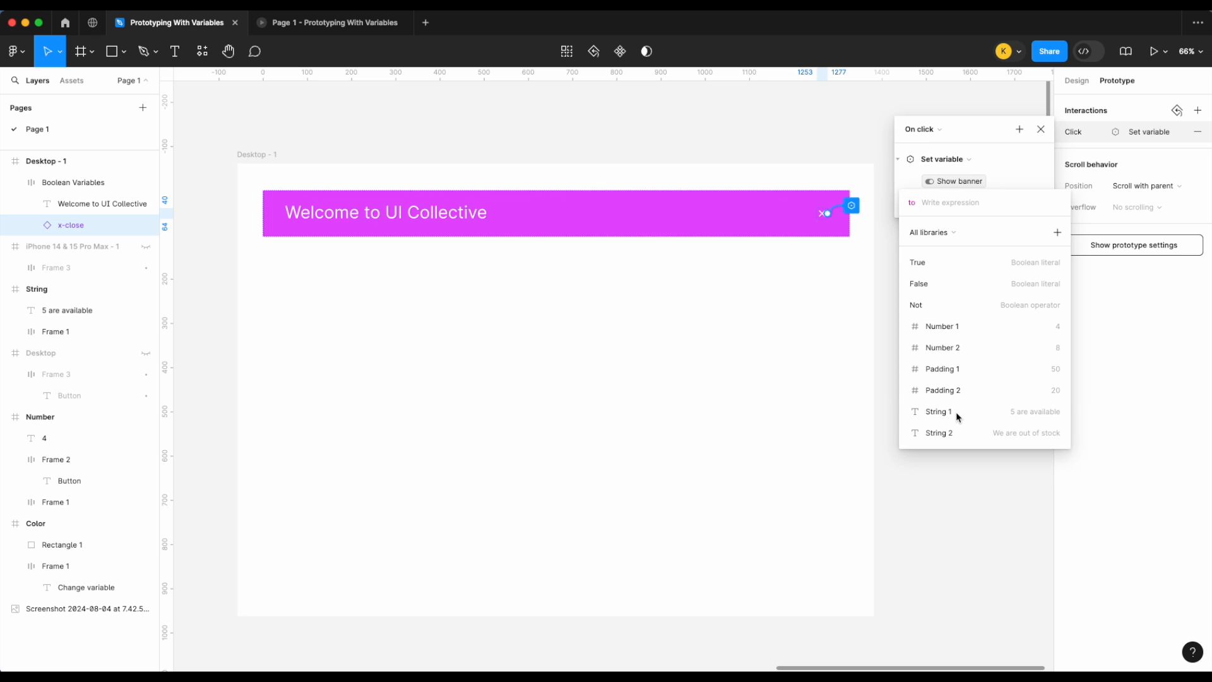
{"action": "left_click", "coordinate": [973, 283]}
{"action": "key", "text": "Return"}
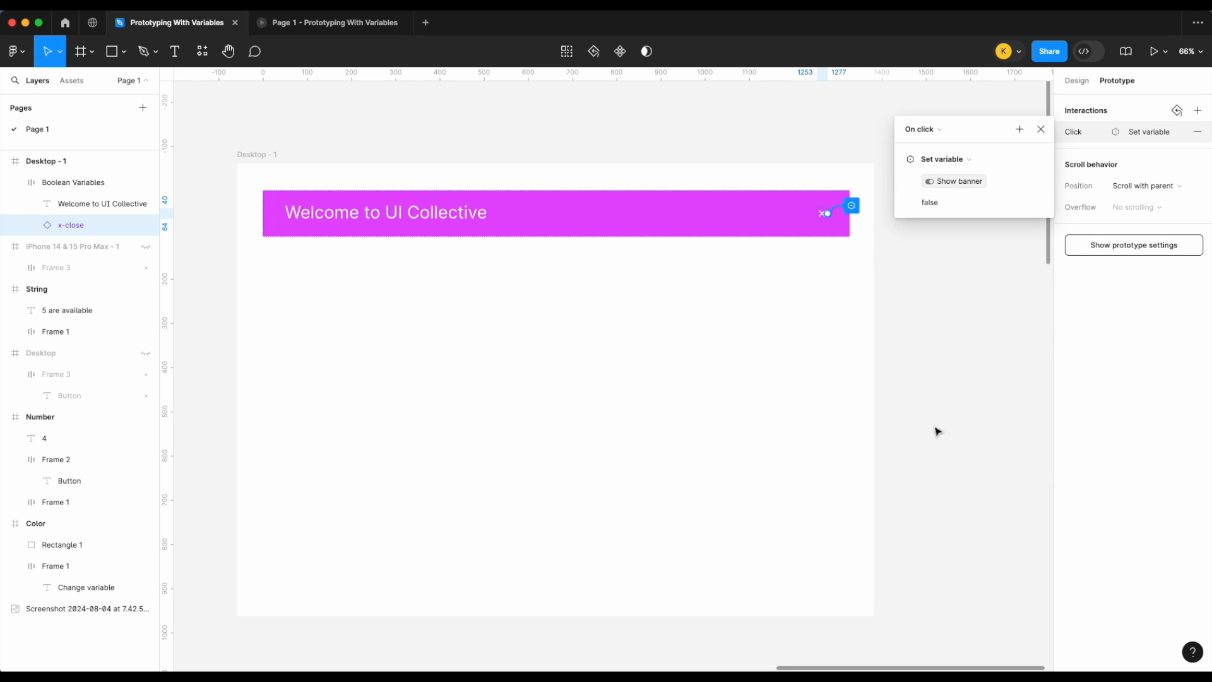
Step: Select the Desktop frame and present it as a prototype
{"action": "scroll", "coordinate": [790, 303], "scroll_direction": "left", "scroll_amount": 2}
{"action": "left_click", "coordinate": [292, 142]}
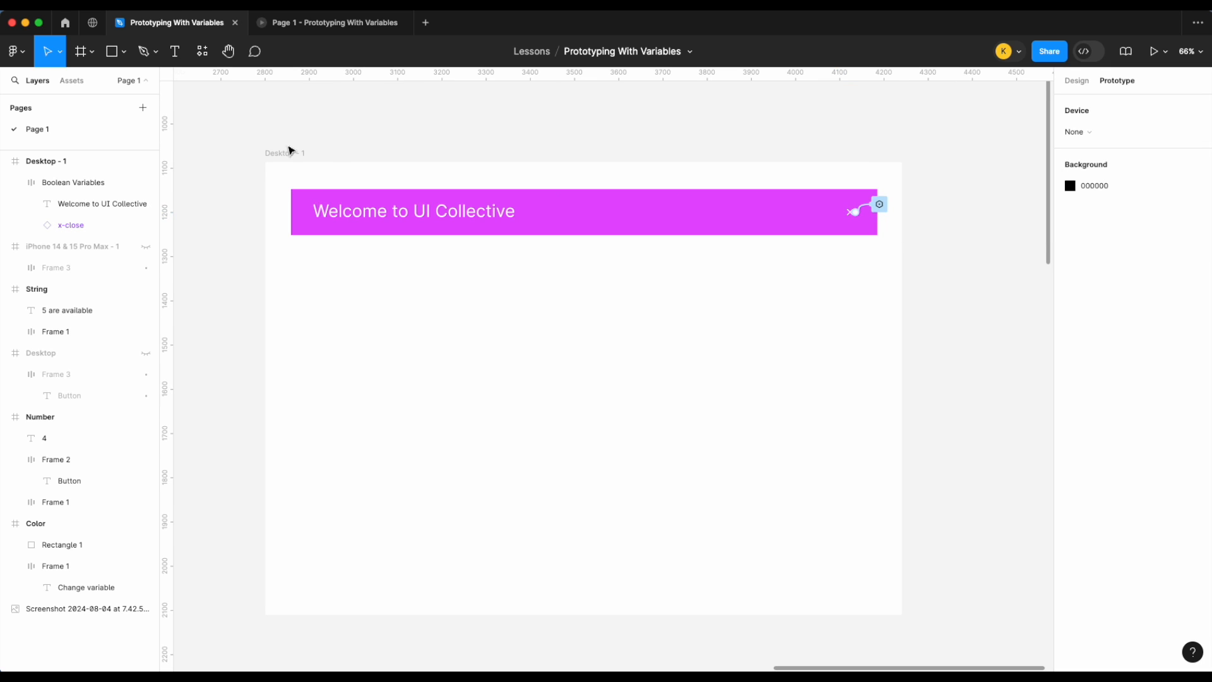
{"action": "left_click", "coordinate": [406, 22]}
{"action": "left_click", "coordinate": [282, 160]}
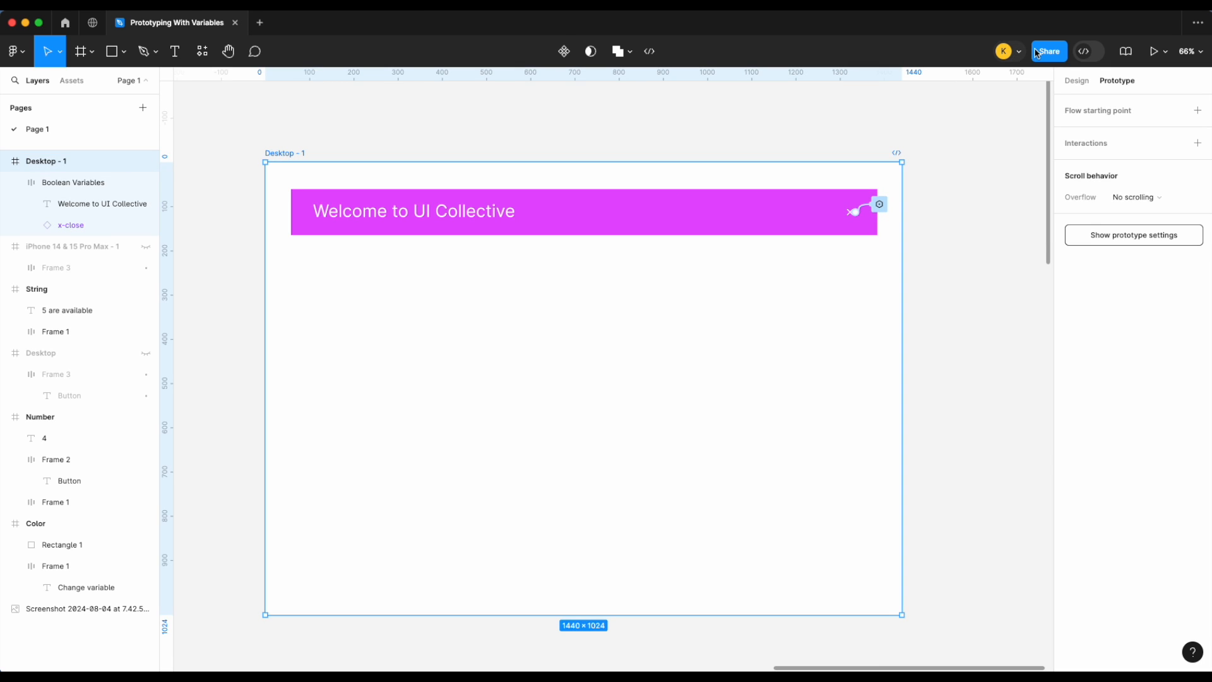
{"action": "left_click", "coordinate": [1166, 51]}
{"action": "left_click", "coordinate": [1144, 89]}
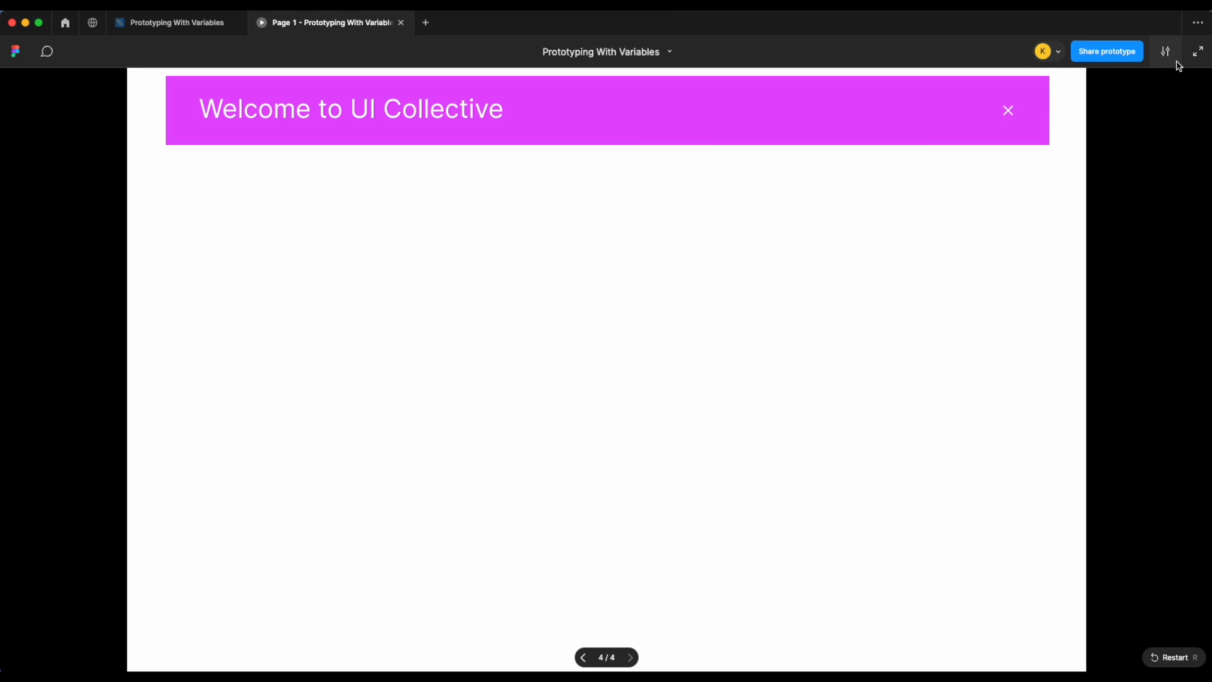
Step: Test closing the banner with its x icon in the prototype, then return to the editor
{"action": "left_click", "coordinate": [1166, 51]}
{"action": "left_click", "coordinate": [1131, 180]}
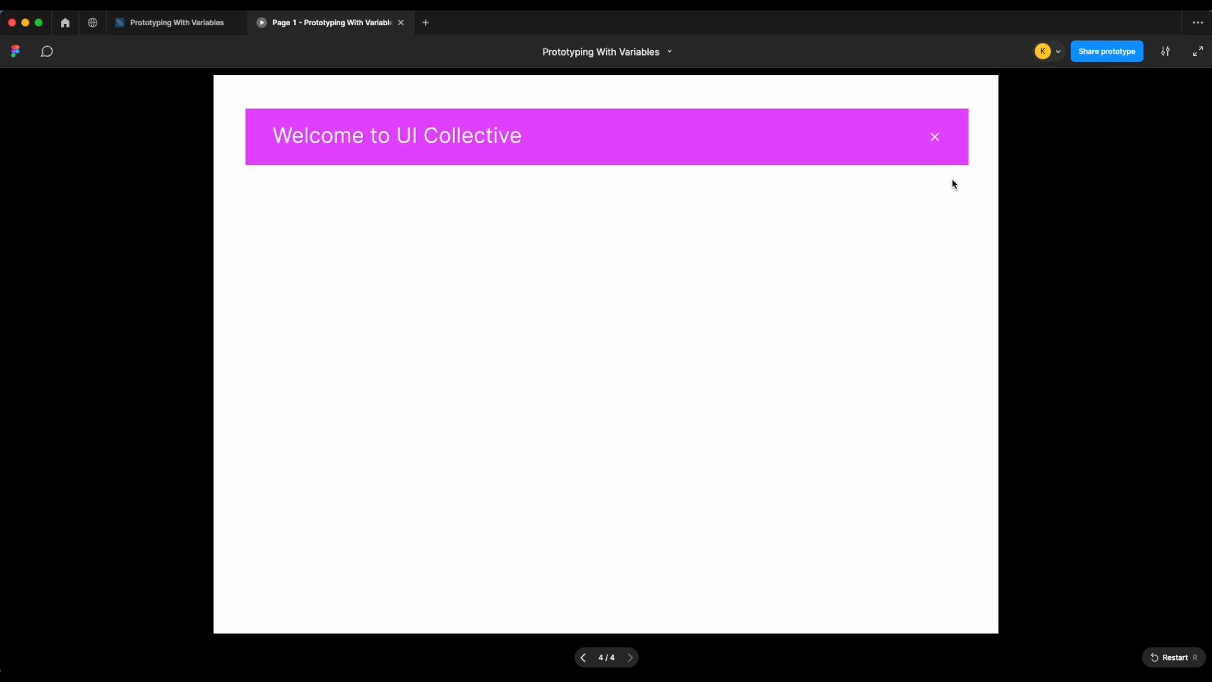
{"action": "left_click", "coordinate": [936, 139]}
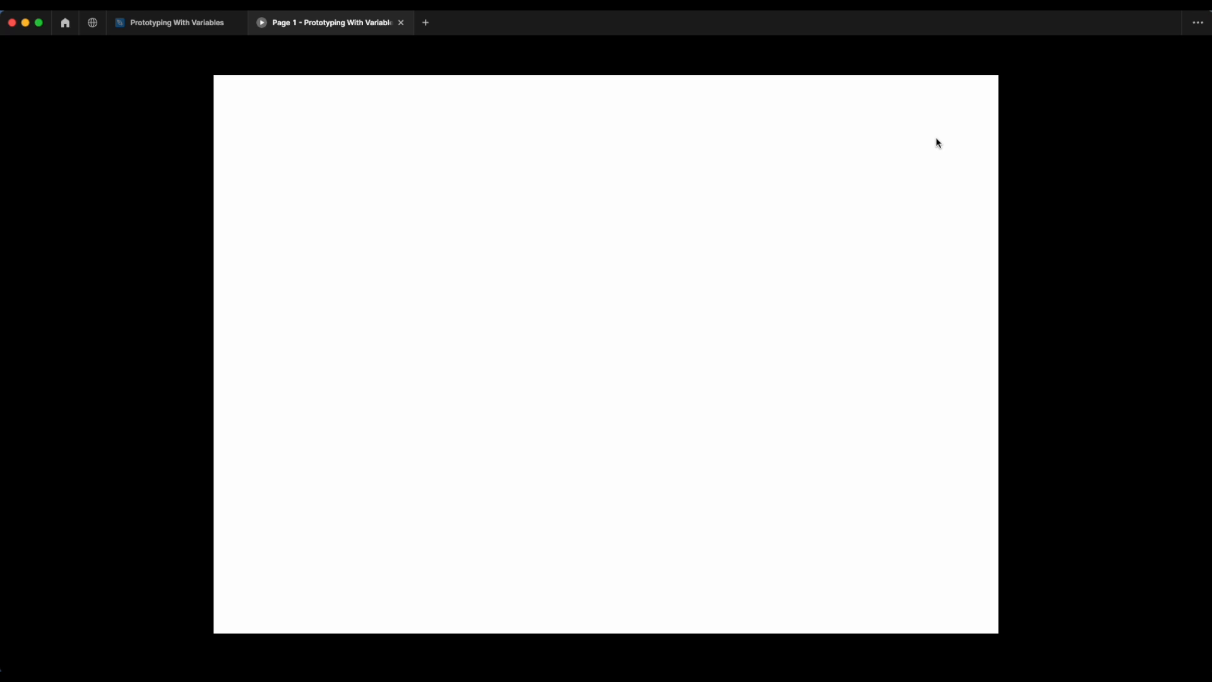
{"action": "left_click", "coordinate": [210, 26]}
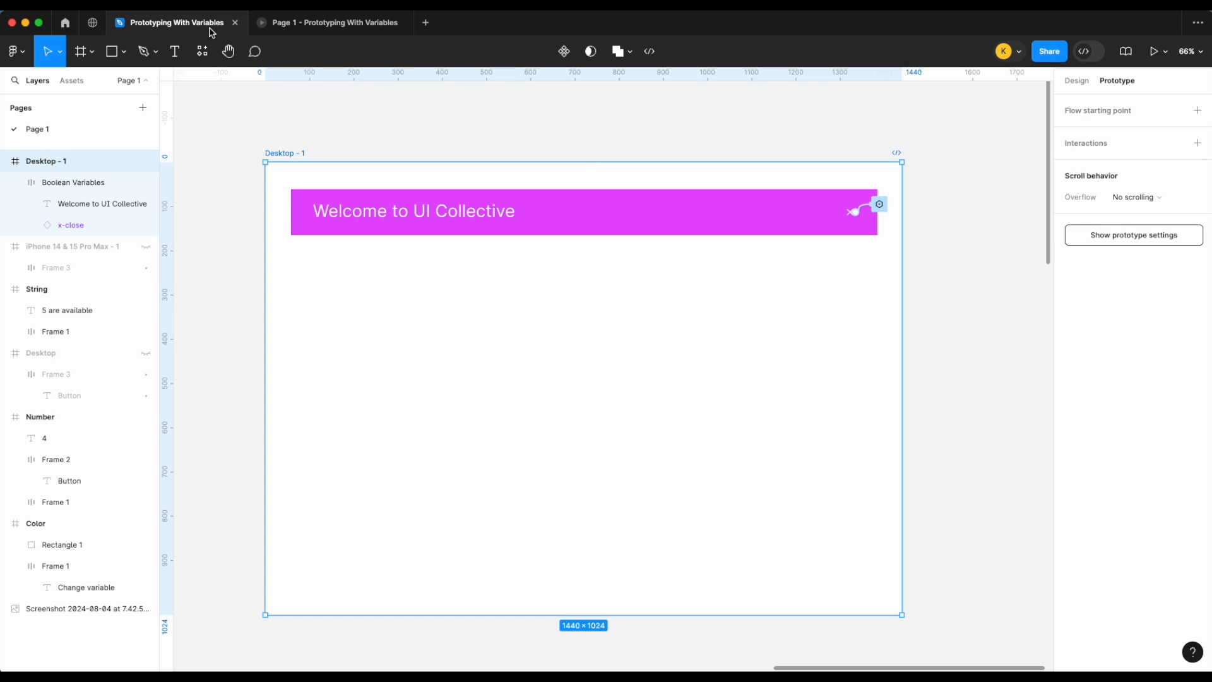
{"action": "key", "text": "alt+8"}
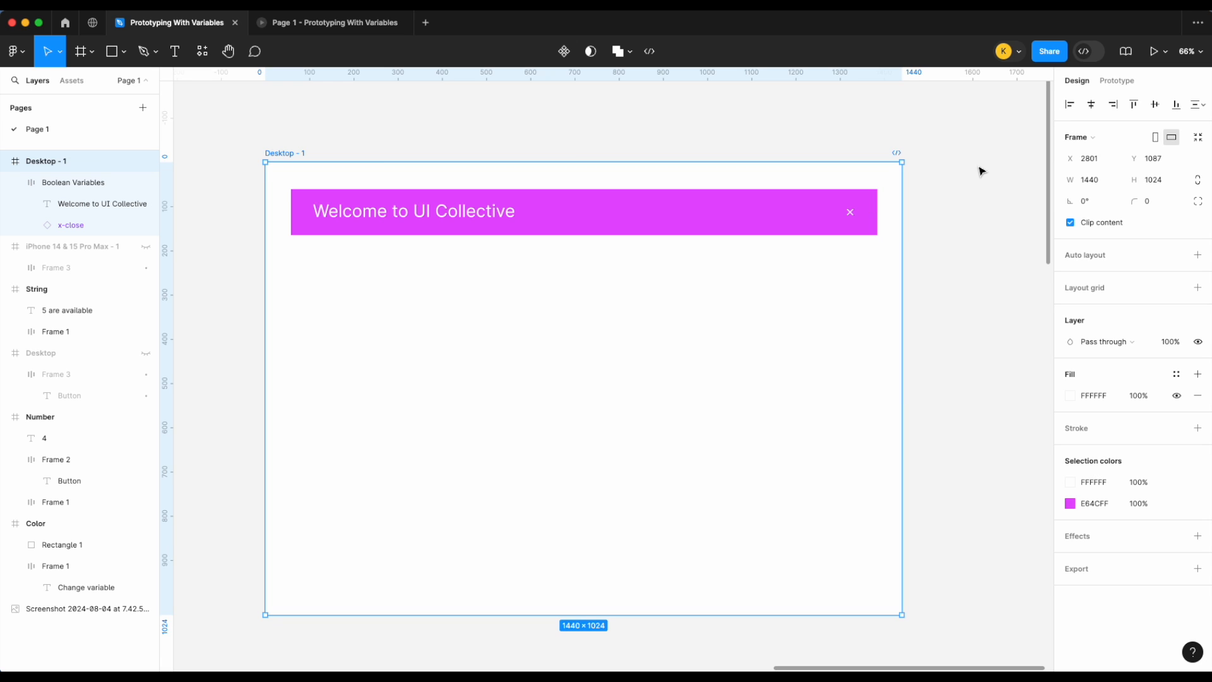
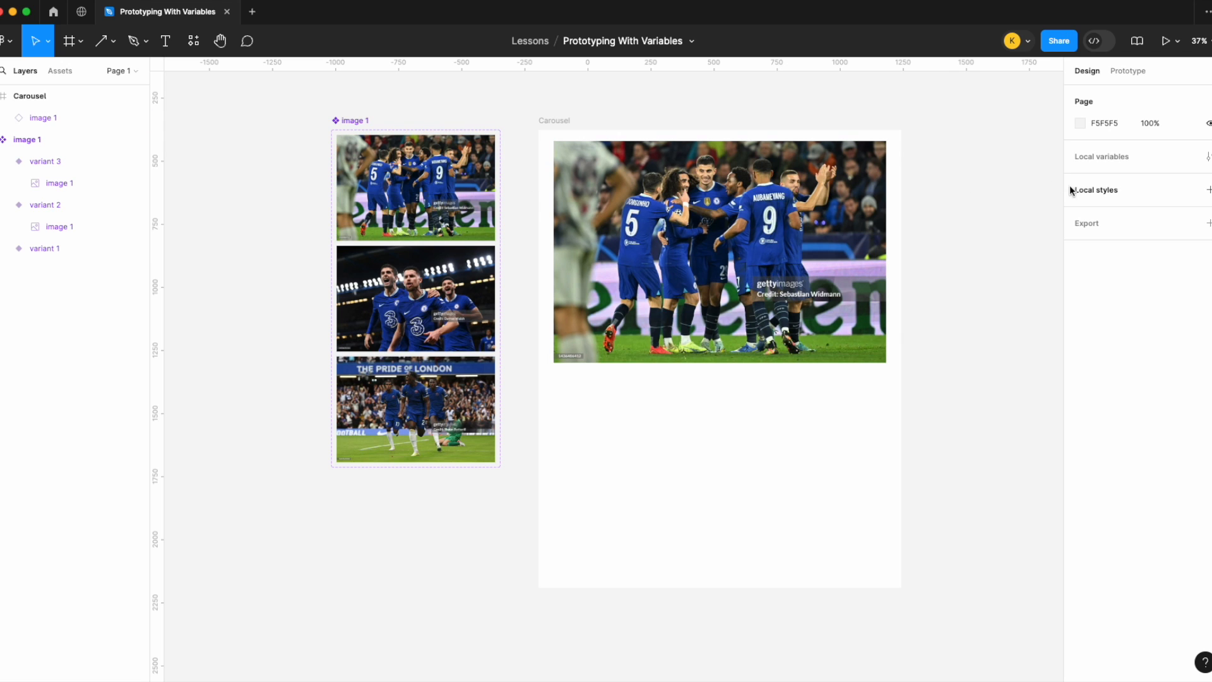
{"action": "left_click", "coordinate": [1208, 157]}
{"action": "scroll", "coordinate": [239, 232], "scroll_direction": "right", "scroll_amount": 2}
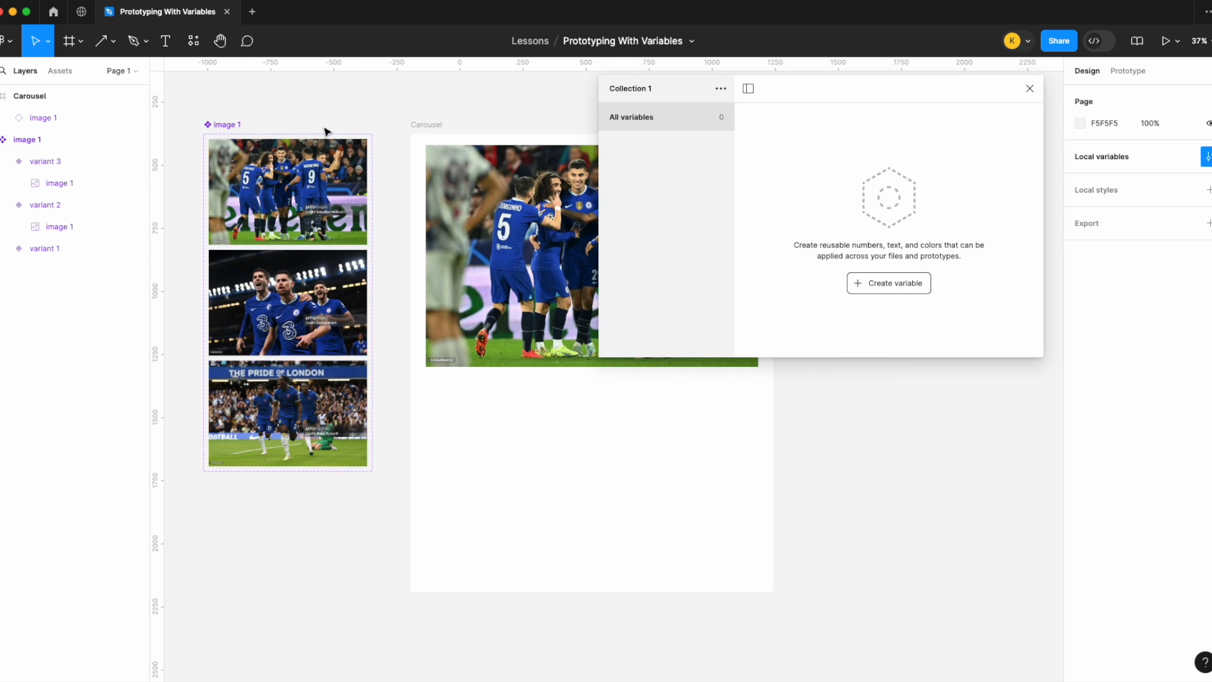
{"action": "left_click", "coordinate": [1030, 88]}
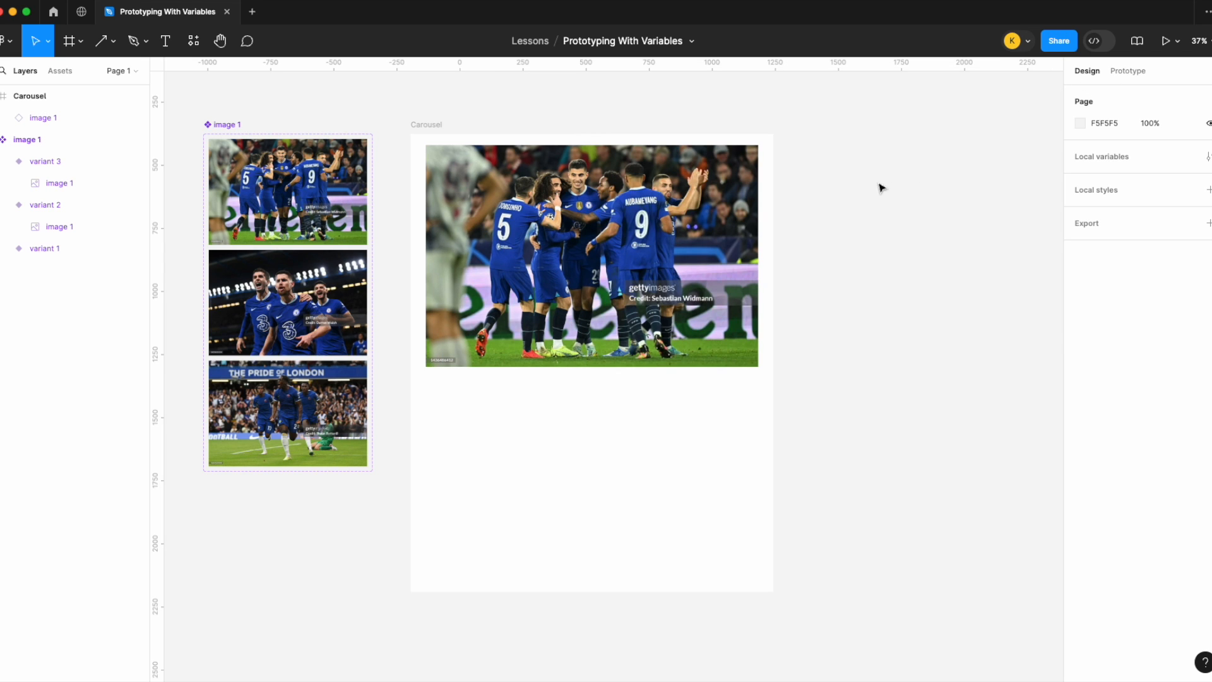
Step: Add a text box reading "Click me" below the carousel image
{"action": "key", "text": "t"}
{"action": "scroll", "coordinate": [624, 366], "scroll_direction": "up", "scroll_amount": 5}
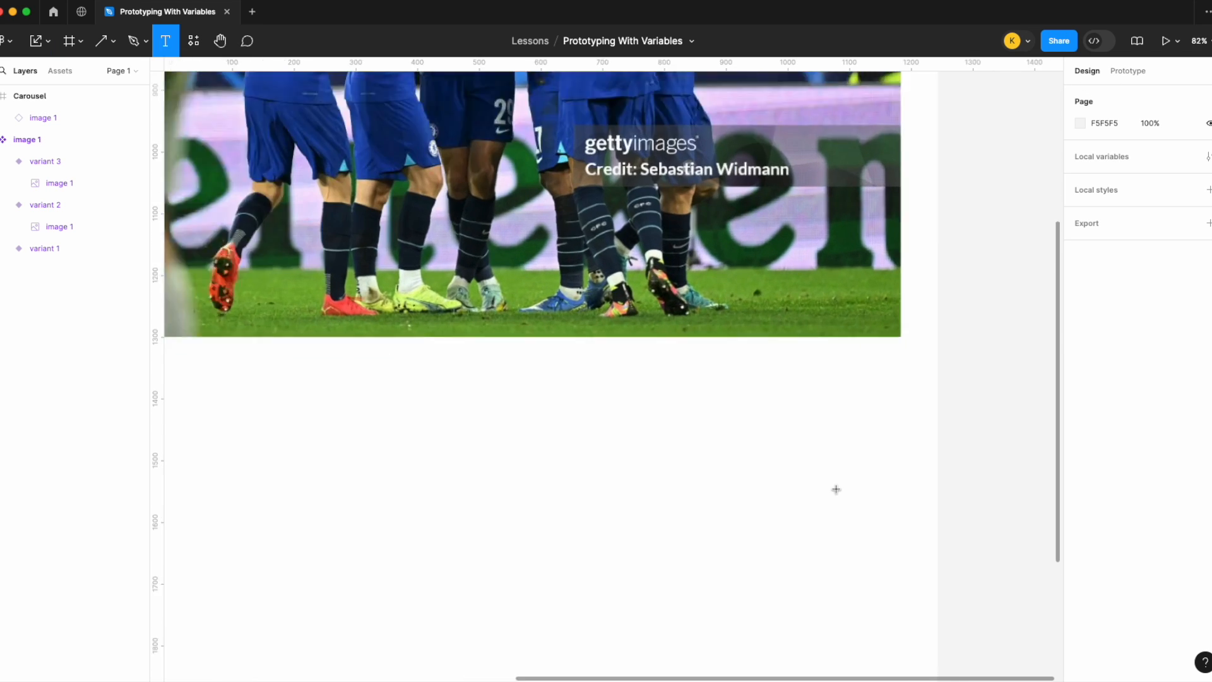
{"action": "left_click_drag", "start_coordinate": [800, 361], "coordinate": [905, 415]}
{"action": "type", "text": "Click me"}
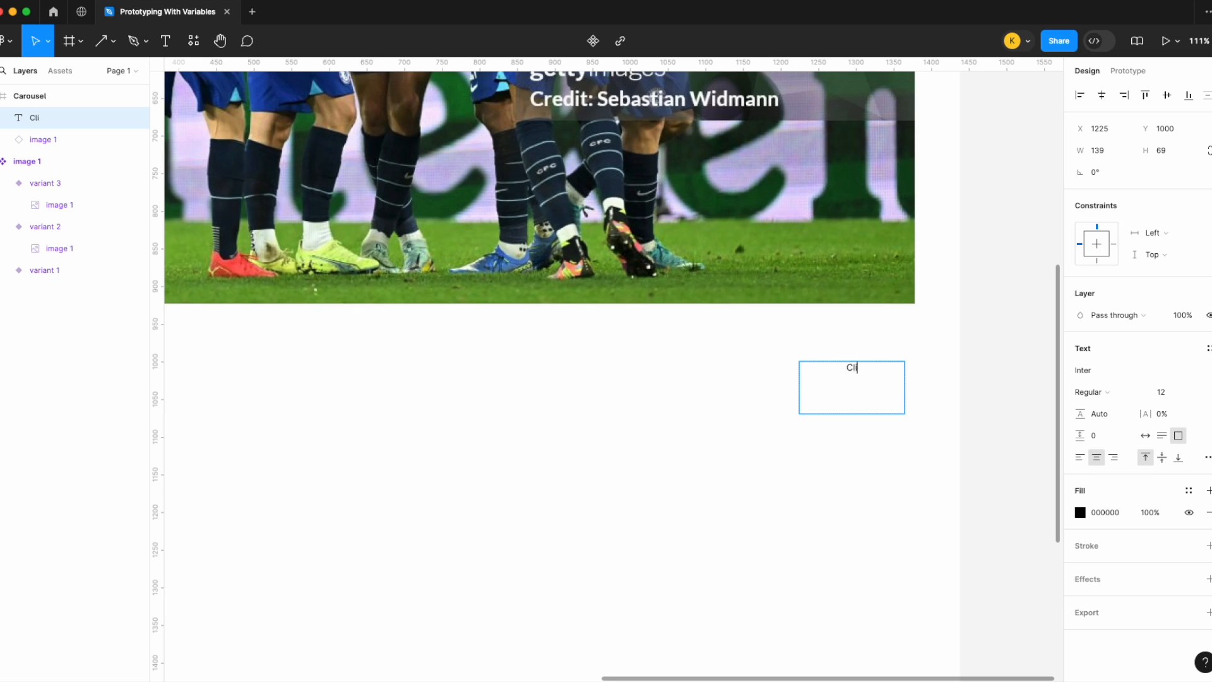
{"action": "key", "text": "Escape"}
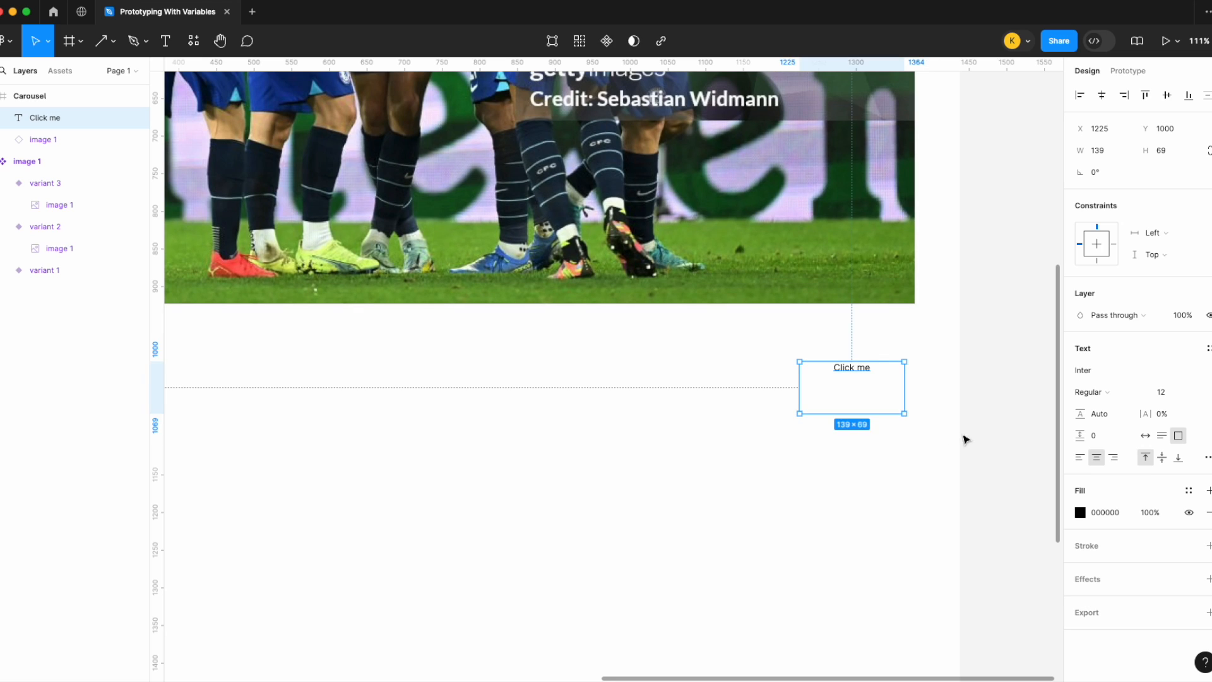
Step: Wrap the text in an auto layout frame and give the frame a black fill
{"action": "key", "text": "shift+a"}
{"action": "left_click", "coordinate": [1209, 551]}
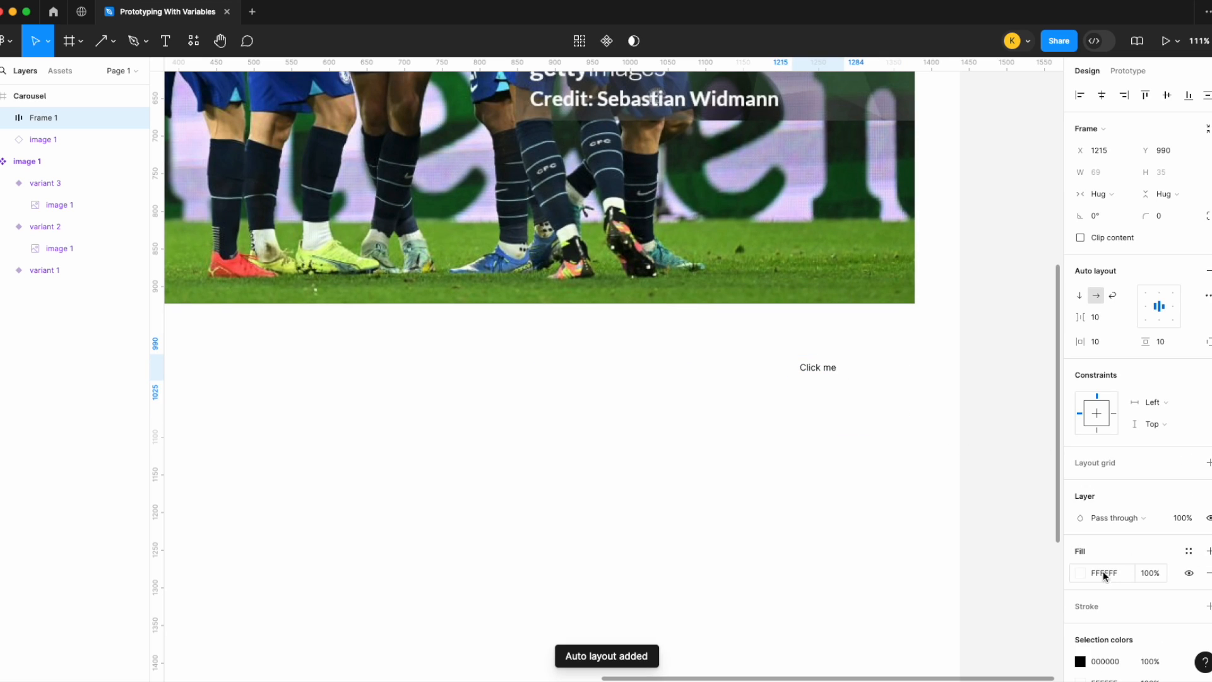
{"action": "left_click", "coordinate": [1080, 573]}
{"action": "left_click_drag", "start_coordinate": [976, 457], "coordinate": [768, 545]}
{"action": "left_click", "coordinate": [970, 552]}
{"action": "type", "text": "FFFFFF"}
{"action": "key", "text": "Return"}
{"action": "key", "text": "super+z"}
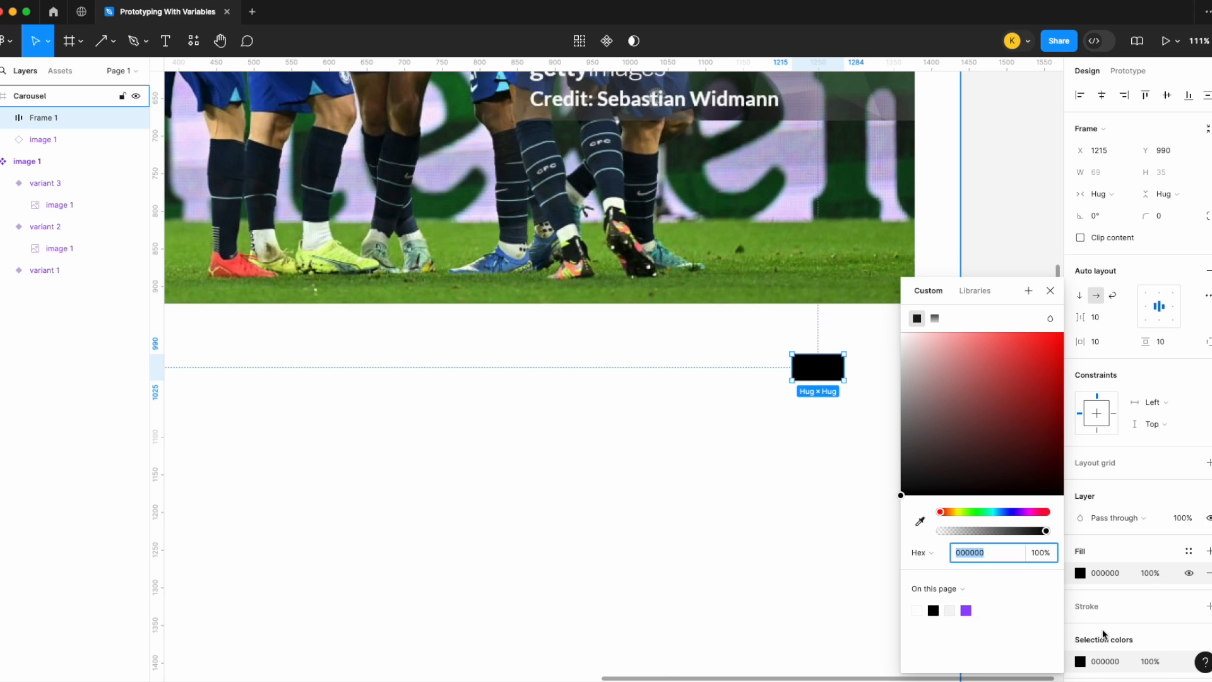
Step: Set the "Click me" text colour to white
{"action": "scroll", "coordinate": [1099, 625], "scroll_direction": "down", "scroll_amount": 2}
{"action": "double_click", "coordinate": [814, 368]}
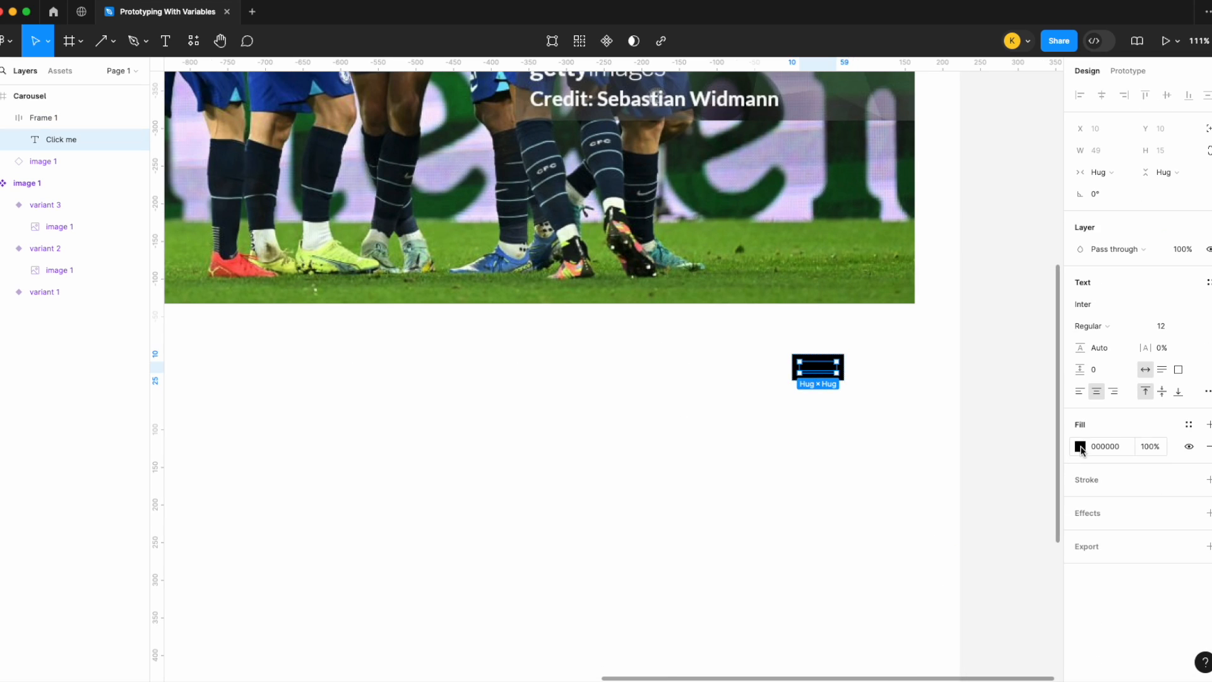
{"action": "left_click", "coordinate": [1080, 446]}
{"action": "left_click_drag", "start_coordinate": [974, 400], "coordinate": [884, 324]}
{"action": "left_click", "coordinate": [758, 440]}
{"action": "left_click", "coordinate": [816, 377]}
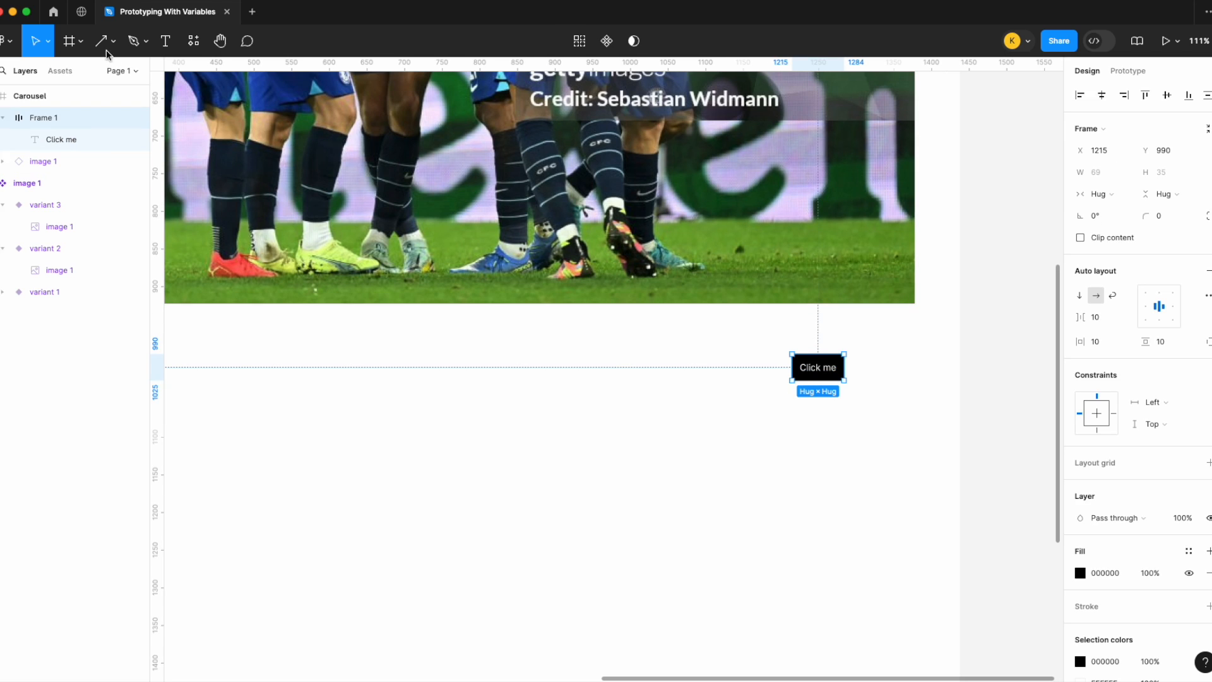
Step: Enlarge the button with the Scale tool to about 222 × 112
{"action": "left_click", "coordinate": [48, 41]}
{"action": "left_click", "coordinate": [39, 92]}
{"action": "left_click_drag", "start_coordinate": [846, 380], "coordinate": [902, 403]}
{"action": "scroll", "coordinate": [902, 403], "scroll_direction": "down", "scroll_amount": 5}
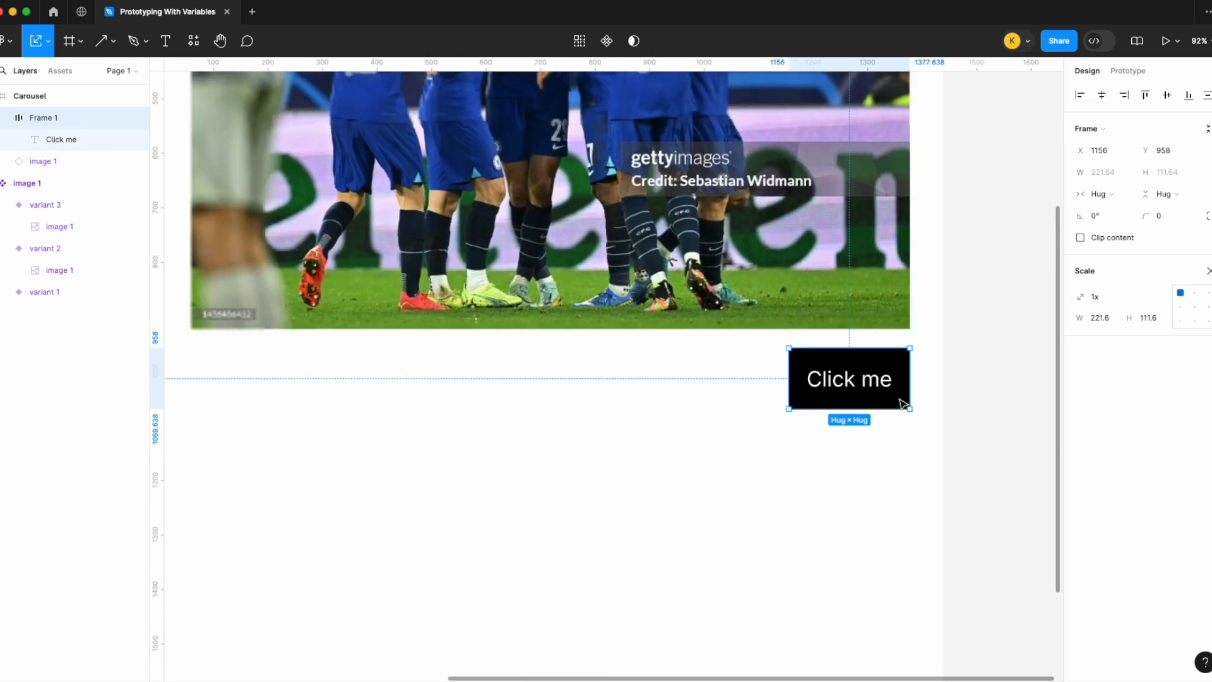
Step: Change the button label to "Next" and move the button right to line up with the image's right edge
{"action": "double_click", "coordinate": [860, 384]}
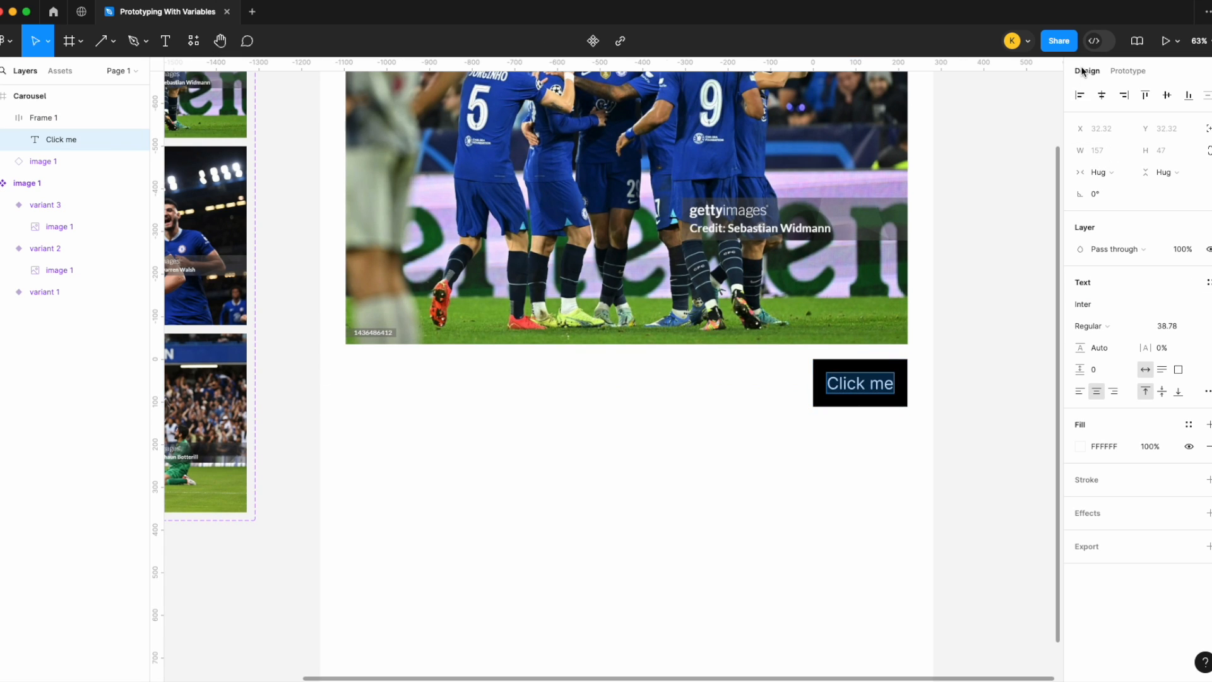
{"action": "type", "text": "Next"}
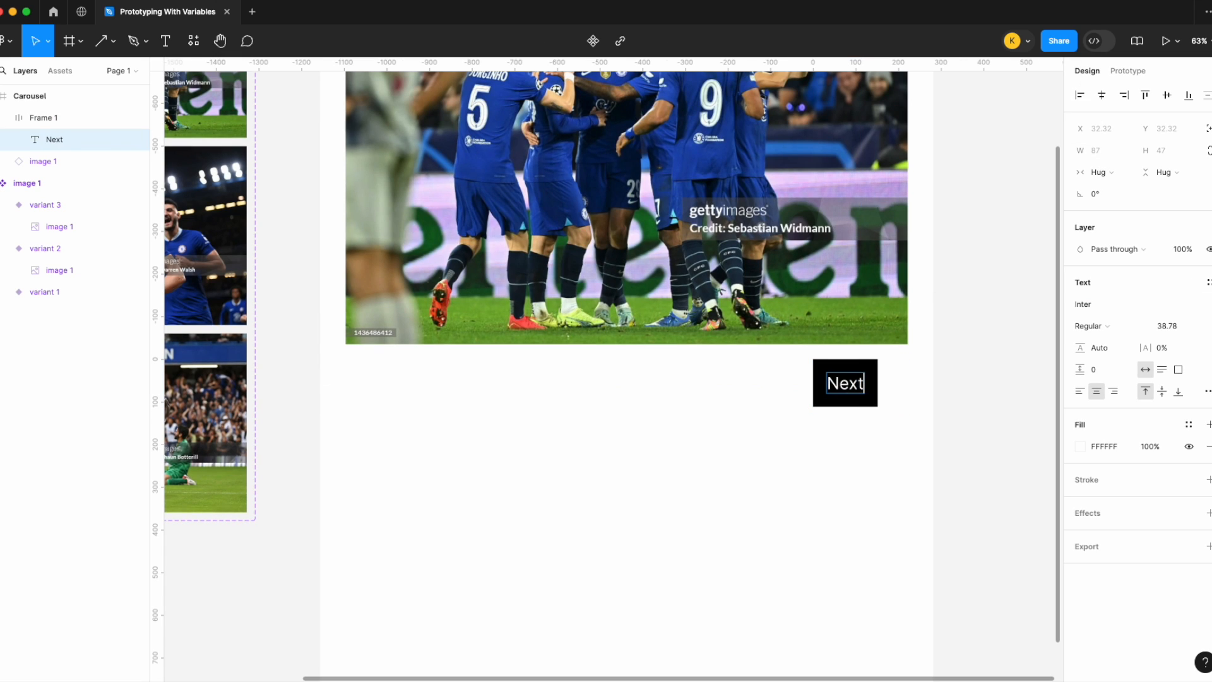
{"action": "left_click", "coordinate": [865, 446]}
{"action": "left_click_drag", "start_coordinate": [857, 390], "coordinate": [889, 397]}
{"action": "scroll", "coordinate": [890, 395], "scroll_direction": "down", "scroll_amount": 5}
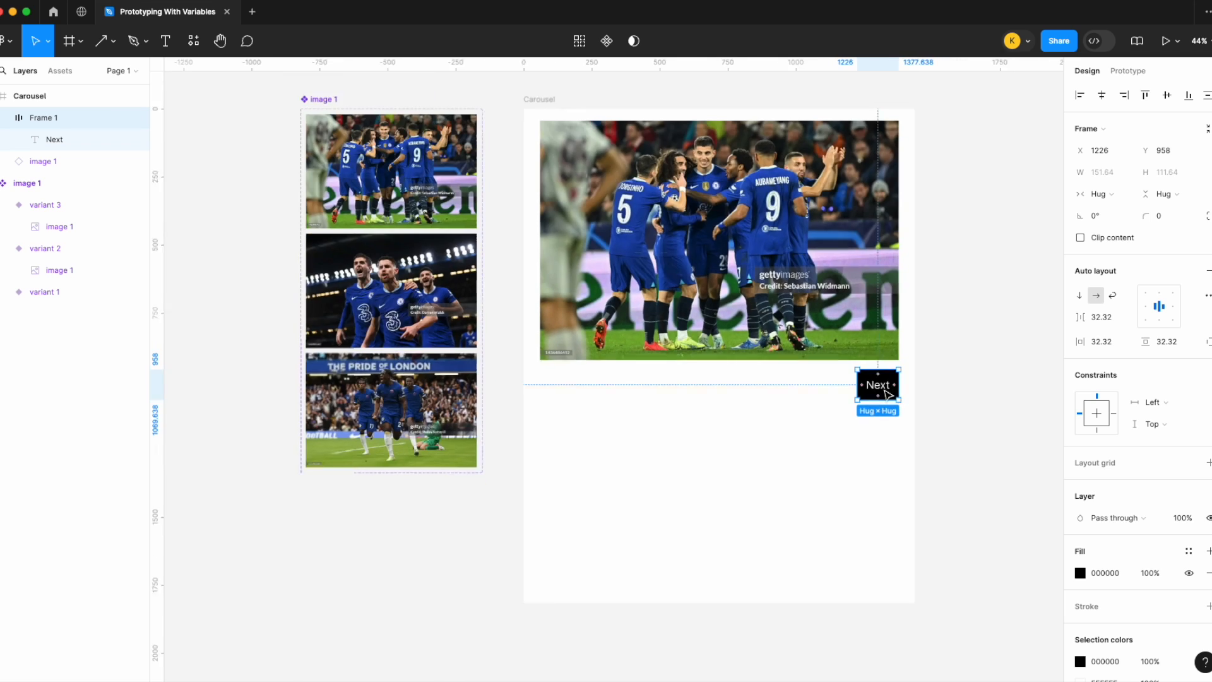
Step: Shorten the Carousel frame's height so it ends a little below the Next button
{"action": "left_click", "coordinate": [544, 187]}
{"action": "left_click", "coordinate": [581, 163]}
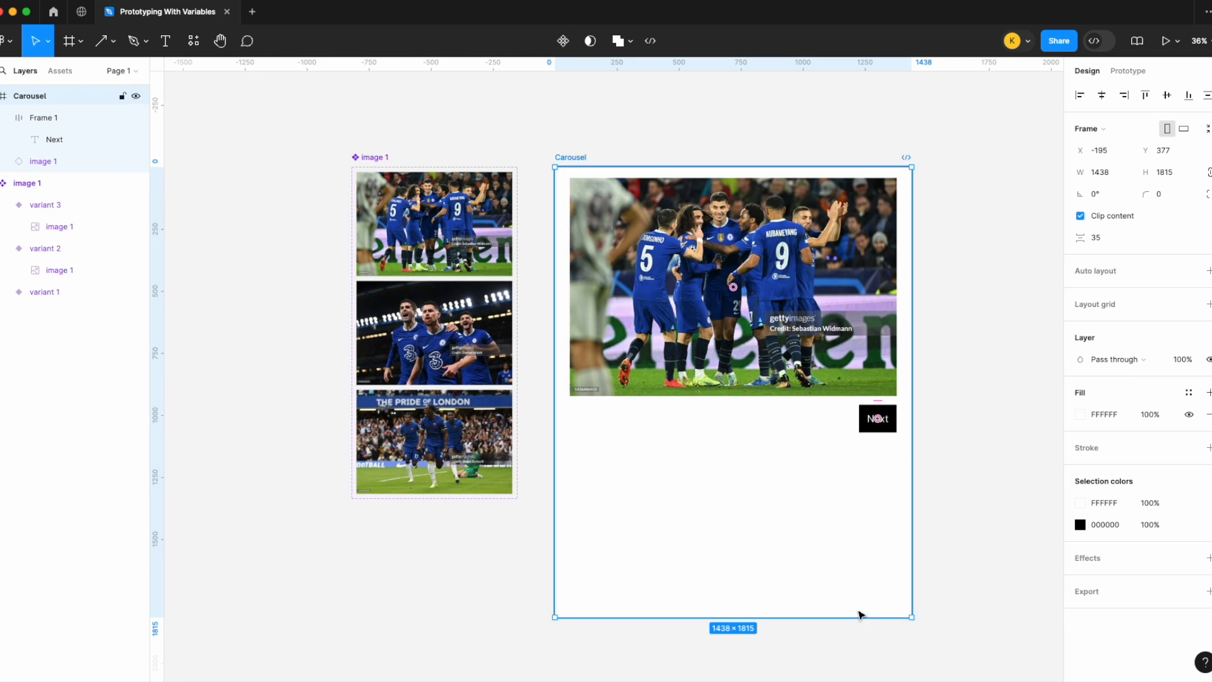
{"action": "left_click_drag", "start_coordinate": [836, 620], "coordinate": [837, 476]}
{"action": "left_click", "coordinate": [815, 566]}
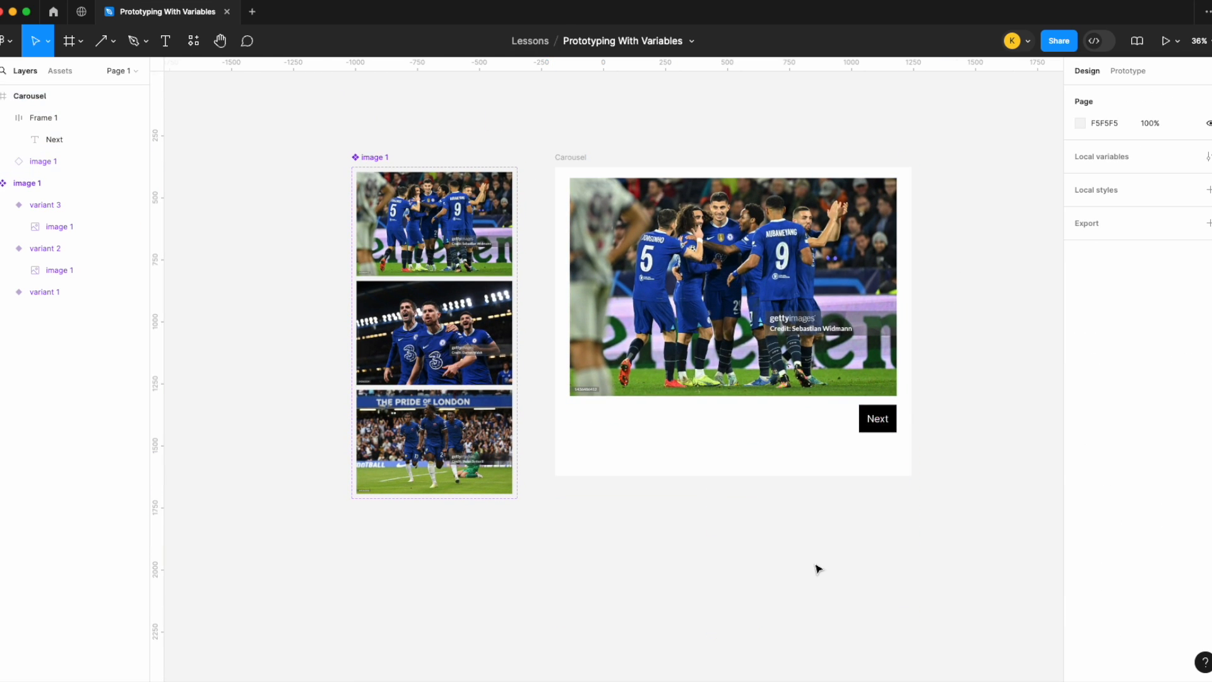
Step: Rename the first variant of the image component to "Image 1"
{"action": "scroll", "coordinate": [747, 519], "scroll_direction": "up", "scroll_amount": 2}
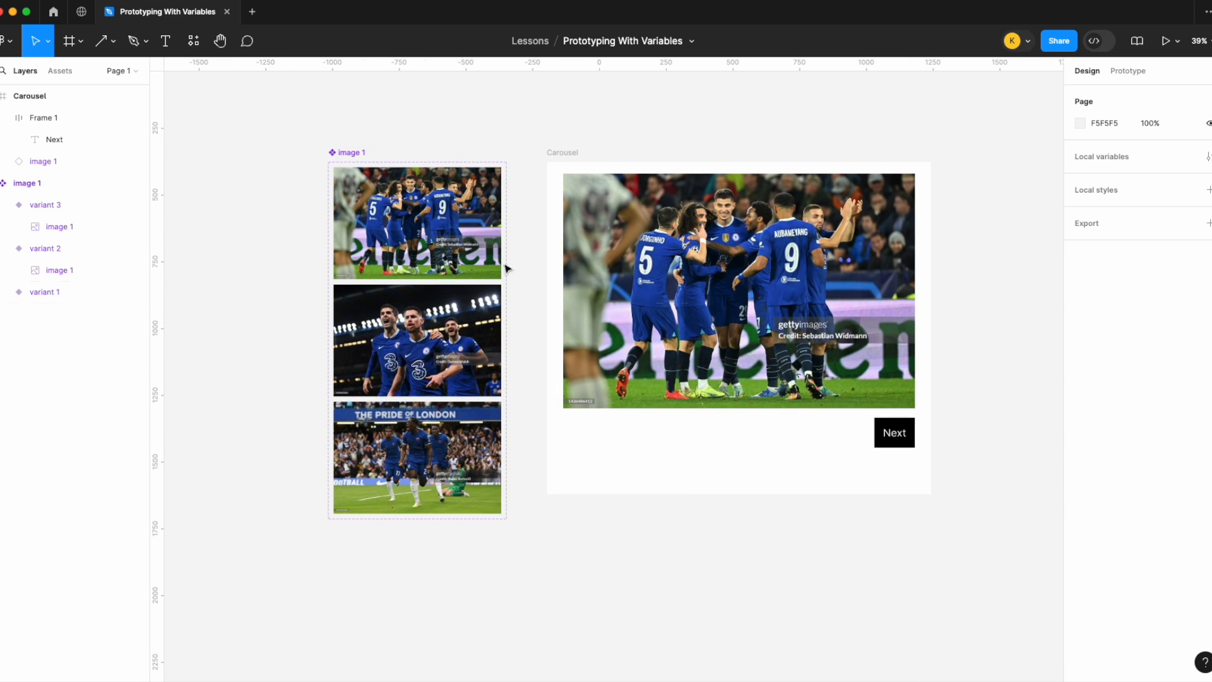
{"action": "scroll", "coordinate": [398, 185], "scroll_direction": "up", "scroll_amount": 1}
{"action": "scroll", "coordinate": [398, 185], "scroll_direction": "up", "scroll_amount": 2}
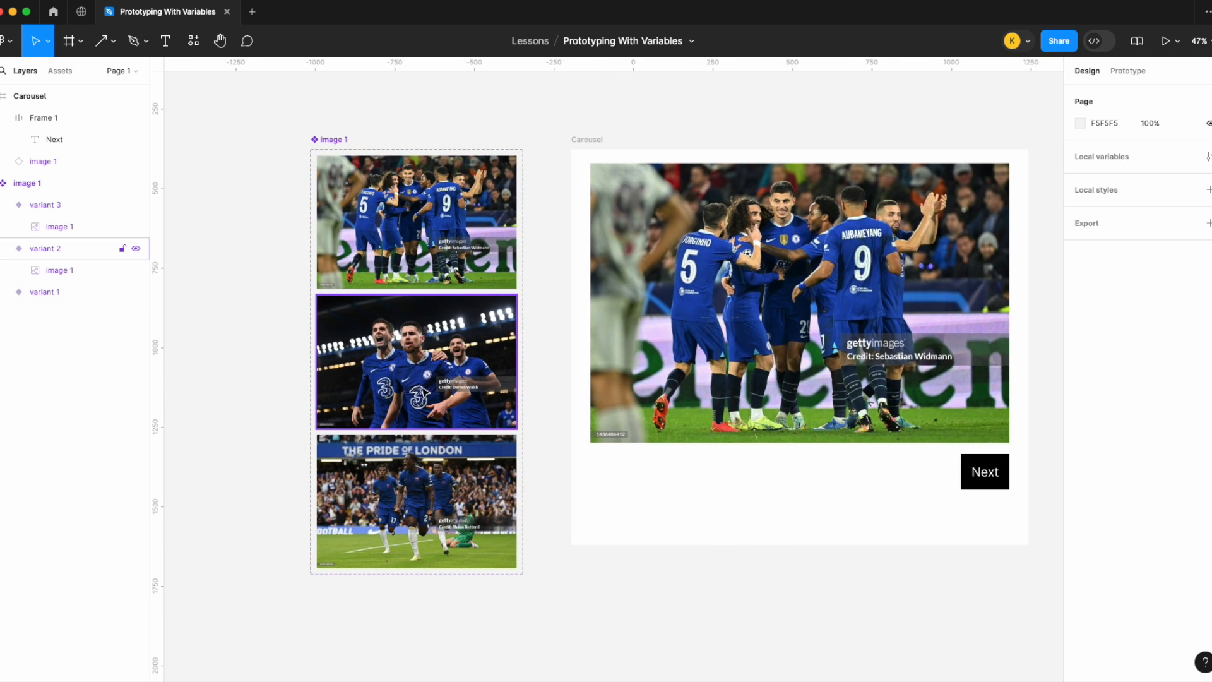
{"action": "scroll", "coordinate": [444, 276], "scroll_direction": "up", "scroll_amount": 1}
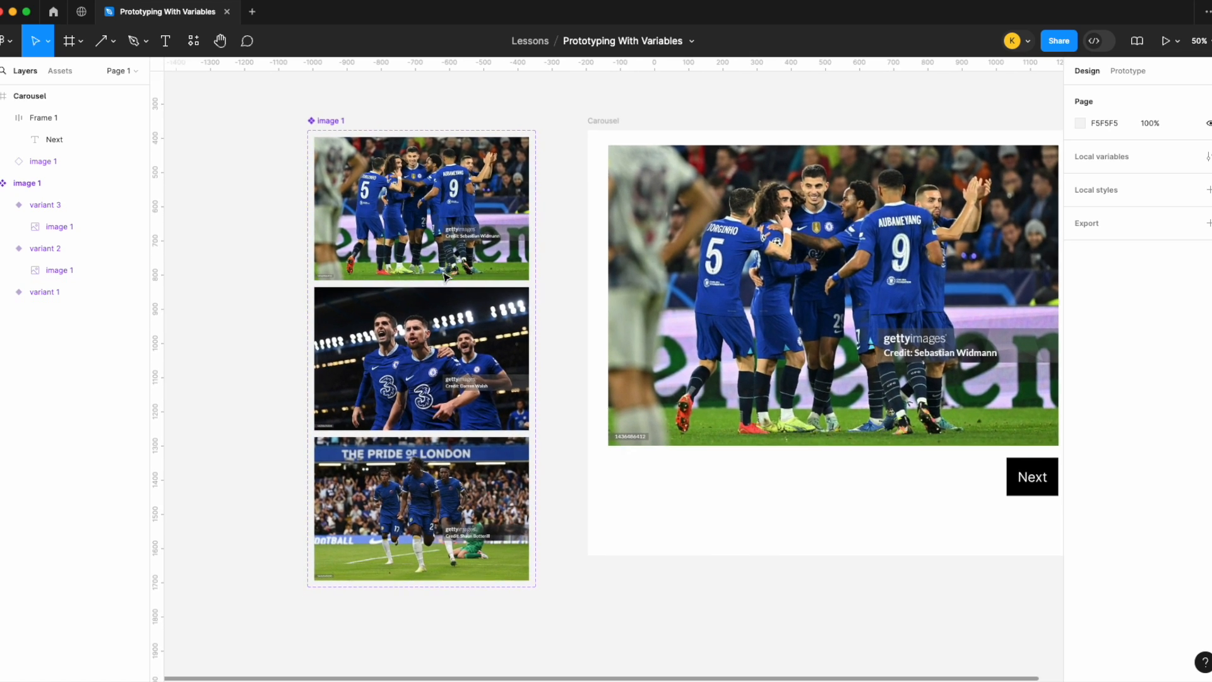
{"action": "left_click", "coordinate": [445, 276]}
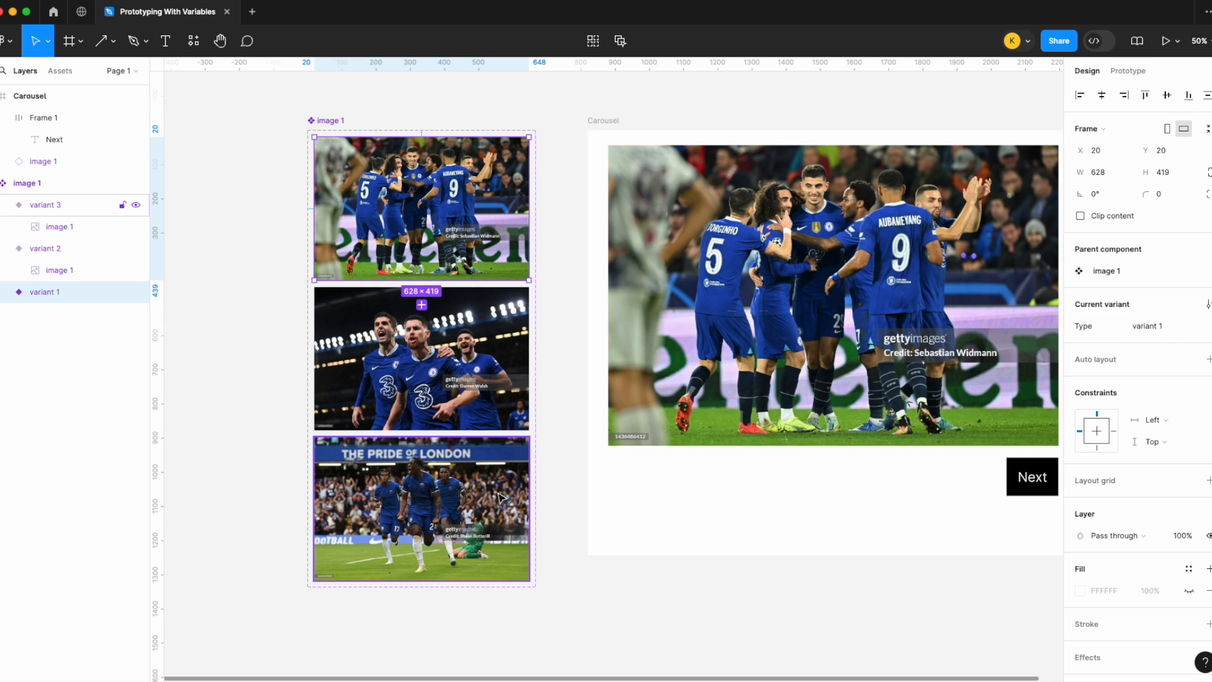
{"action": "scroll", "coordinate": [695, 379], "scroll_direction": "right", "scroll_amount": 3}
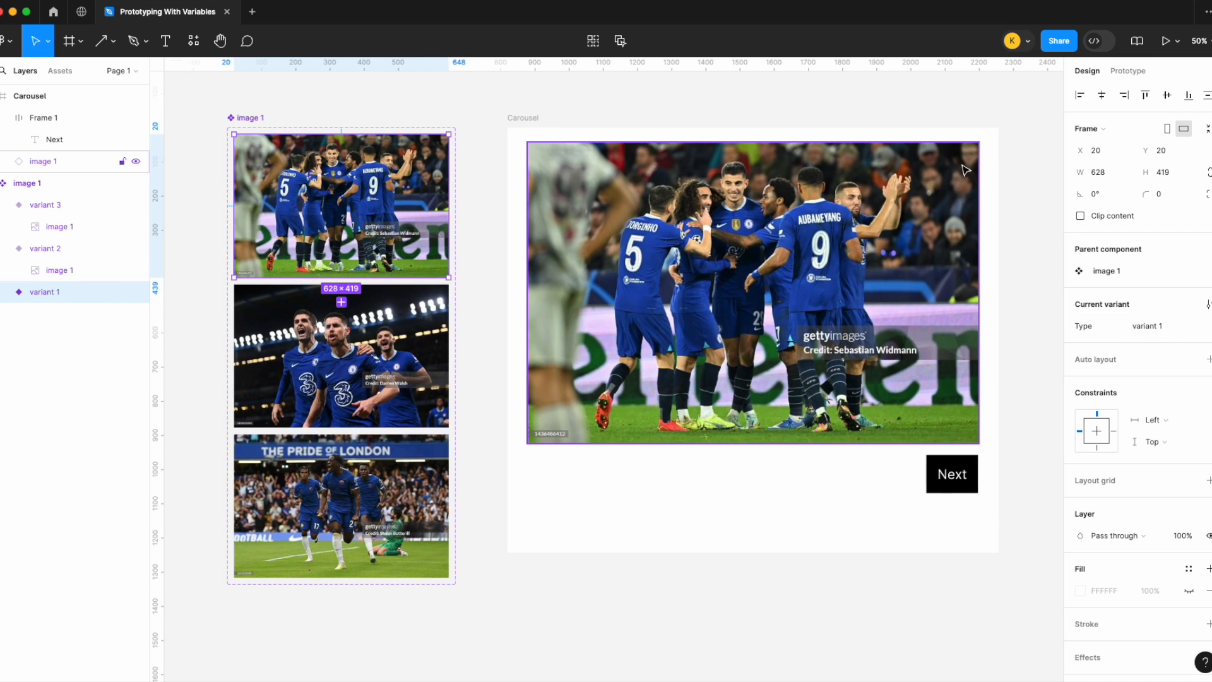
{"action": "left_click", "coordinate": [1164, 325]}
{"action": "key", "text": "BackSpace"}
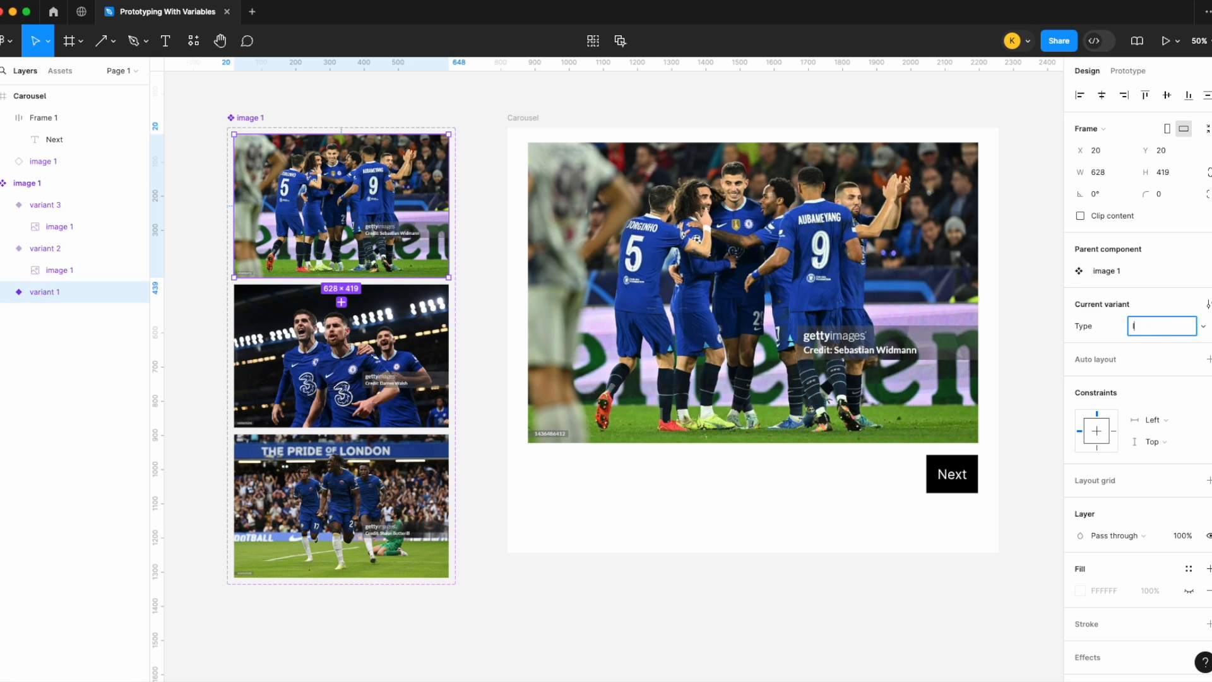
{"action": "type", "text": "Image 1"}
{"action": "key", "text": "Return"}
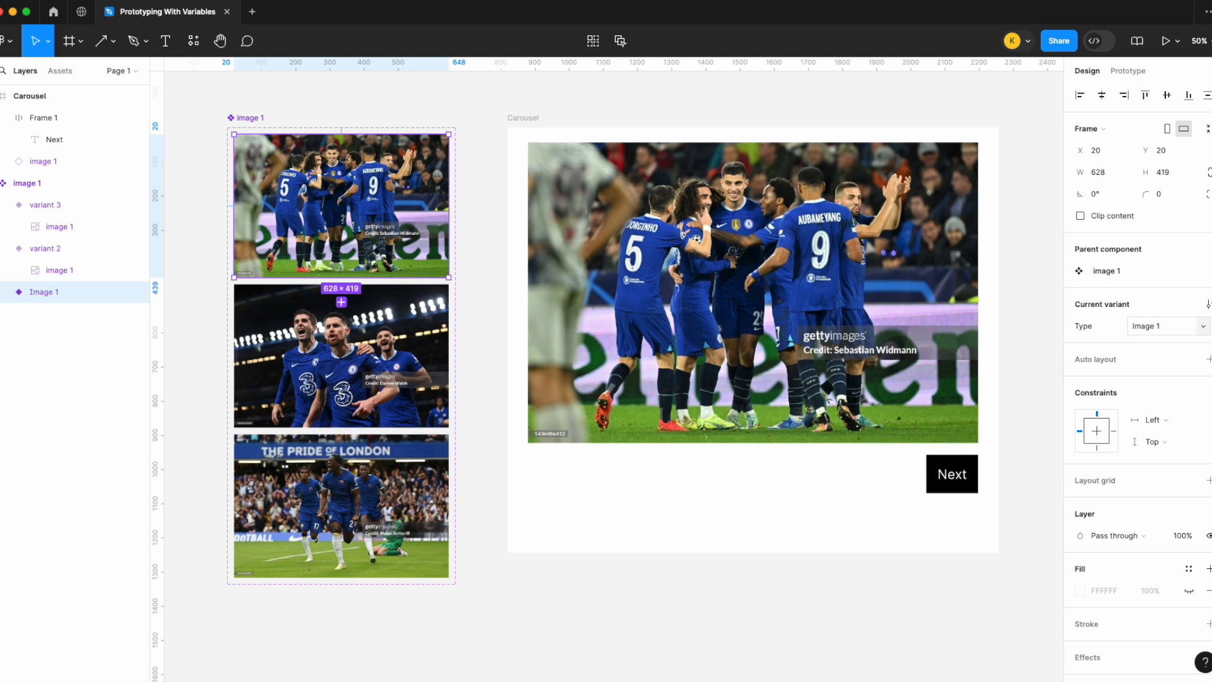
Step: Rename the second variant to "Image 2"
{"action": "left_click", "coordinate": [439, 370]}
{"action": "left_click", "coordinate": [1177, 324]}
{"action": "type", "text": "Image 1"}
{"action": "key", "text": "Return"}
Step: Rename the third variant to "Image 3"
{"action": "left_click", "coordinate": [341, 506]}
{"action": "left_click", "coordinate": [1152, 326]}
{"action": "key", "text": "BackSpace"}
{"action": "type", "text": "Image 1 3"}
{"action": "key", "text": "Return"}
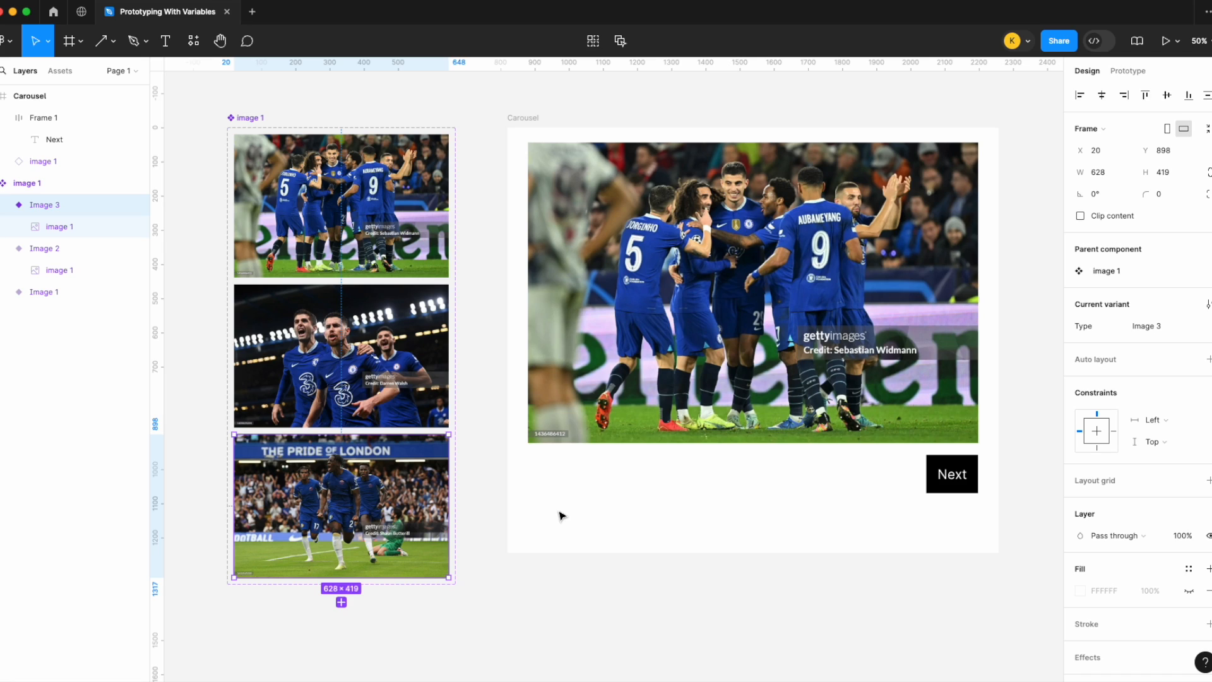
{"action": "left_click", "coordinate": [558, 595]}
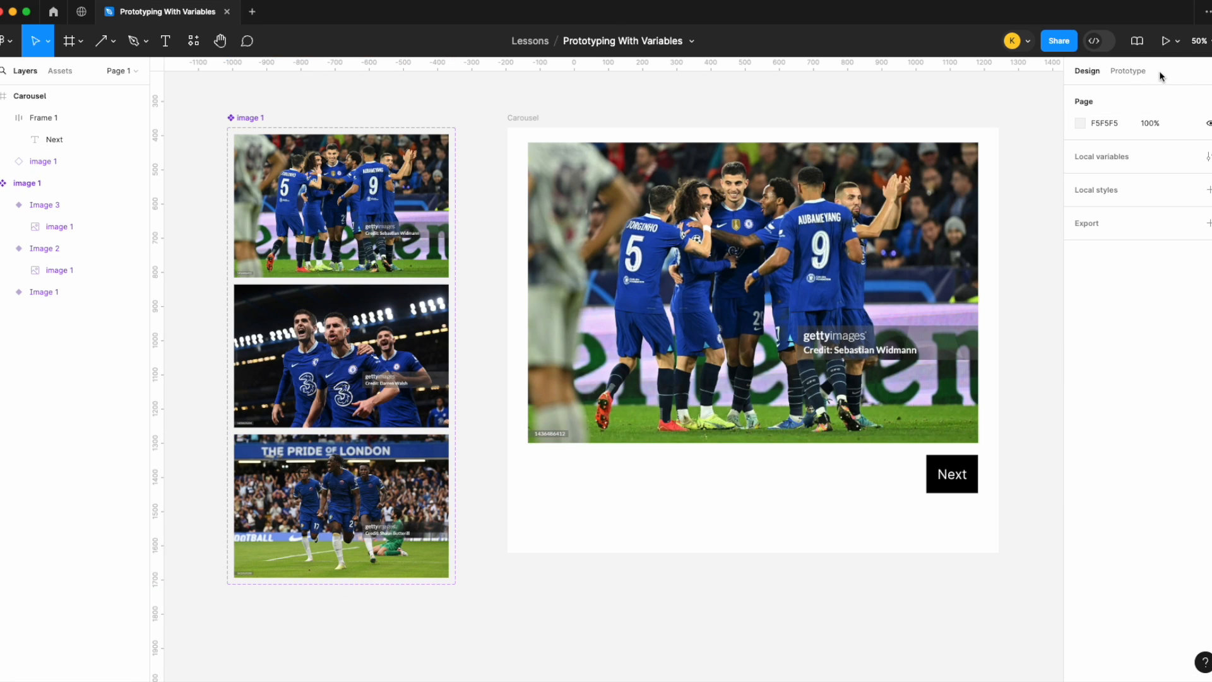
Step: Open the local variables and create three String variables named 1, 2 and 3
{"action": "left_click", "coordinate": [1132, 74]}
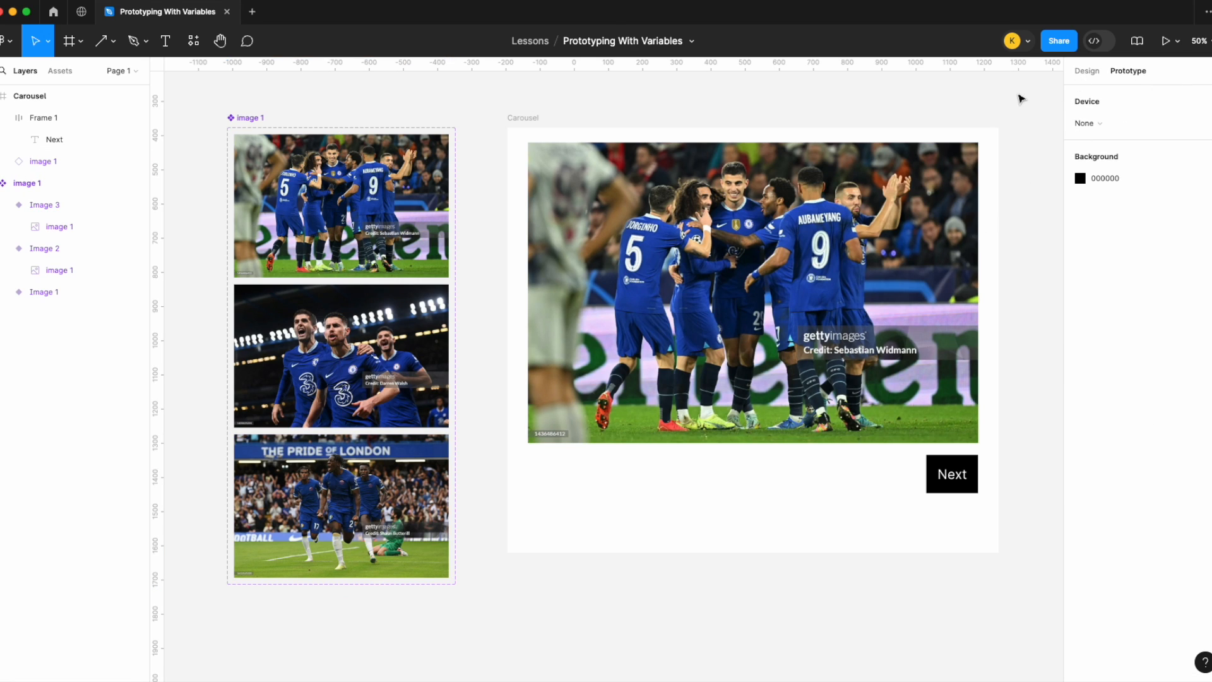
{"action": "left_click", "coordinate": [1076, 77]}
{"action": "left_click", "coordinate": [1207, 157]}
{"action": "scroll", "coordinate": [657, 438], "scroll_direction": "right", "scroll_amount": 5}
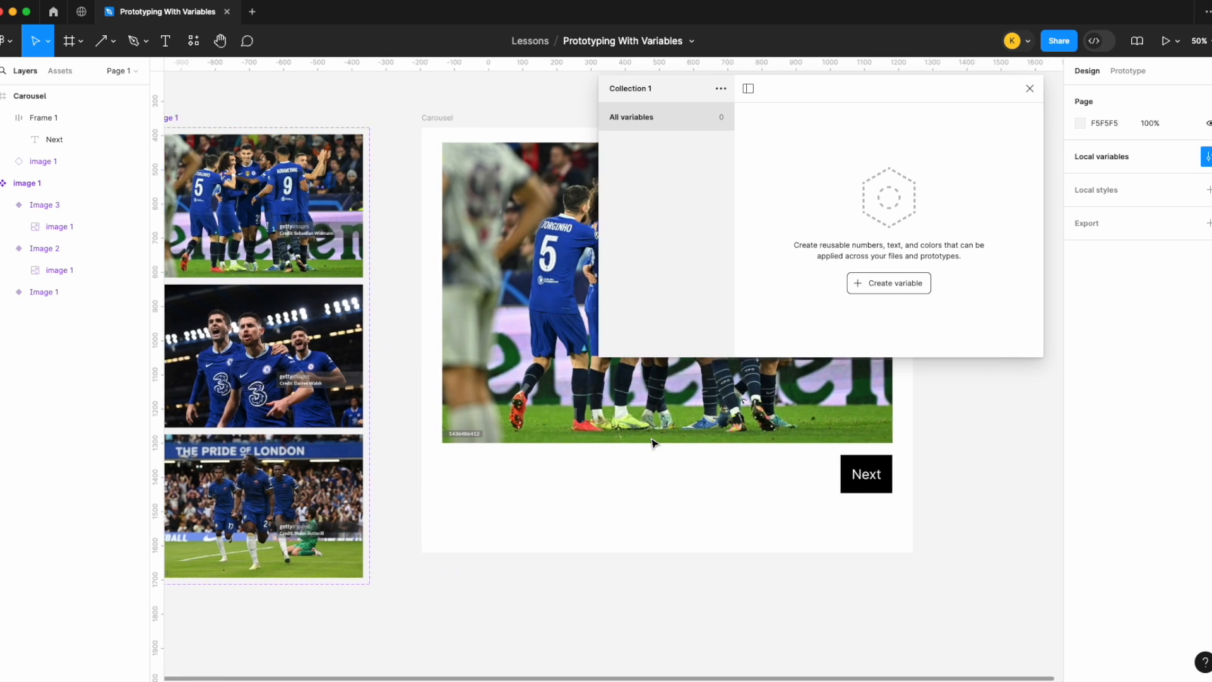
{"action": "scroll", "coordinate": [656, 480], "scroll_direction": "left", "scroll_amount": 6}
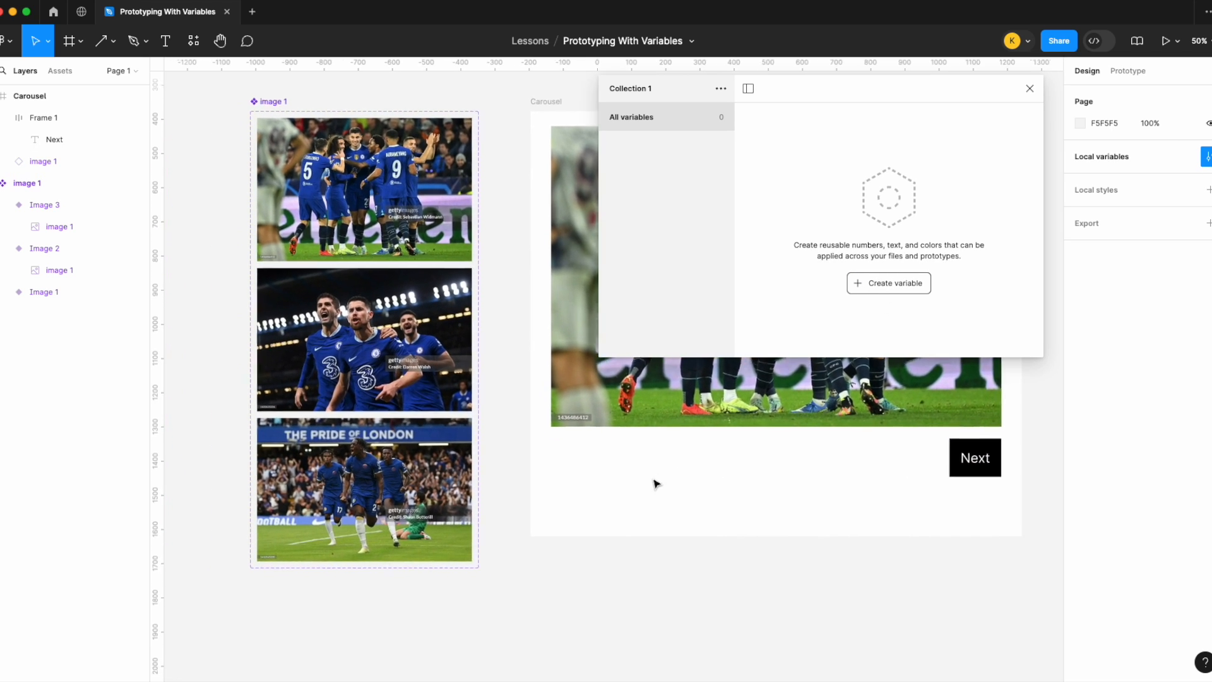
{"action": "left_click", "coordinate": [884, 289]}
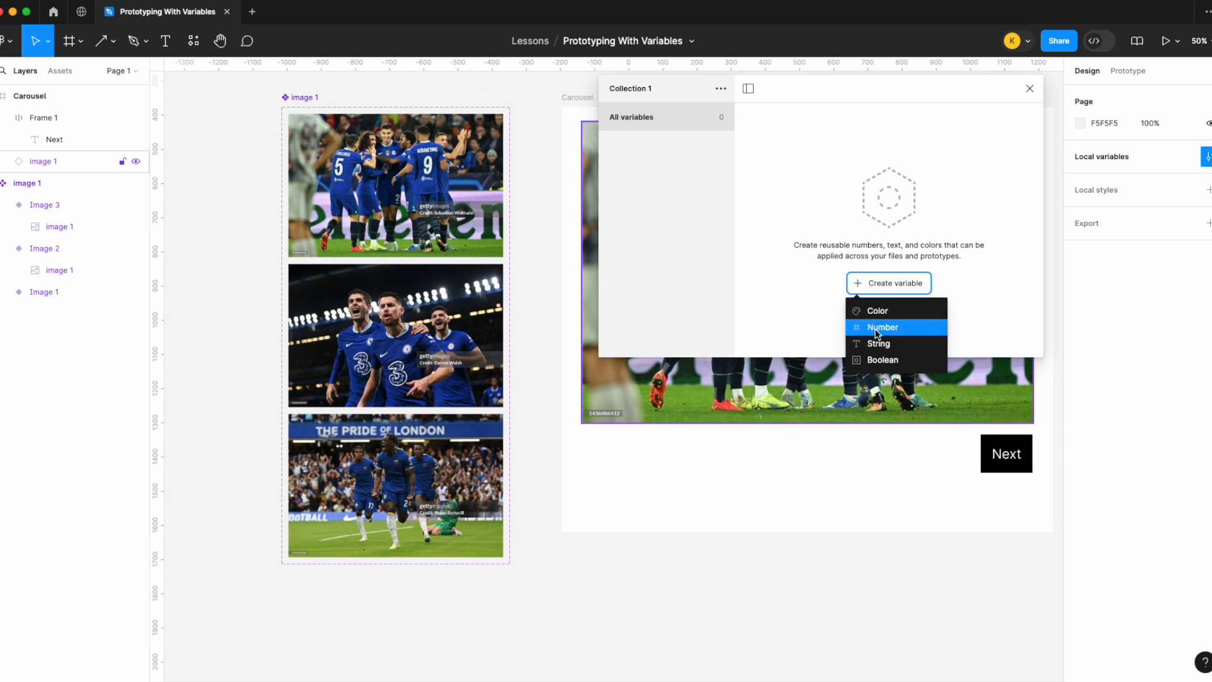
{"action": "left_click", "coordinate": [875, 341]}
{"action": "type", "text": "1"}
{"action": "key", "text": "Return"}
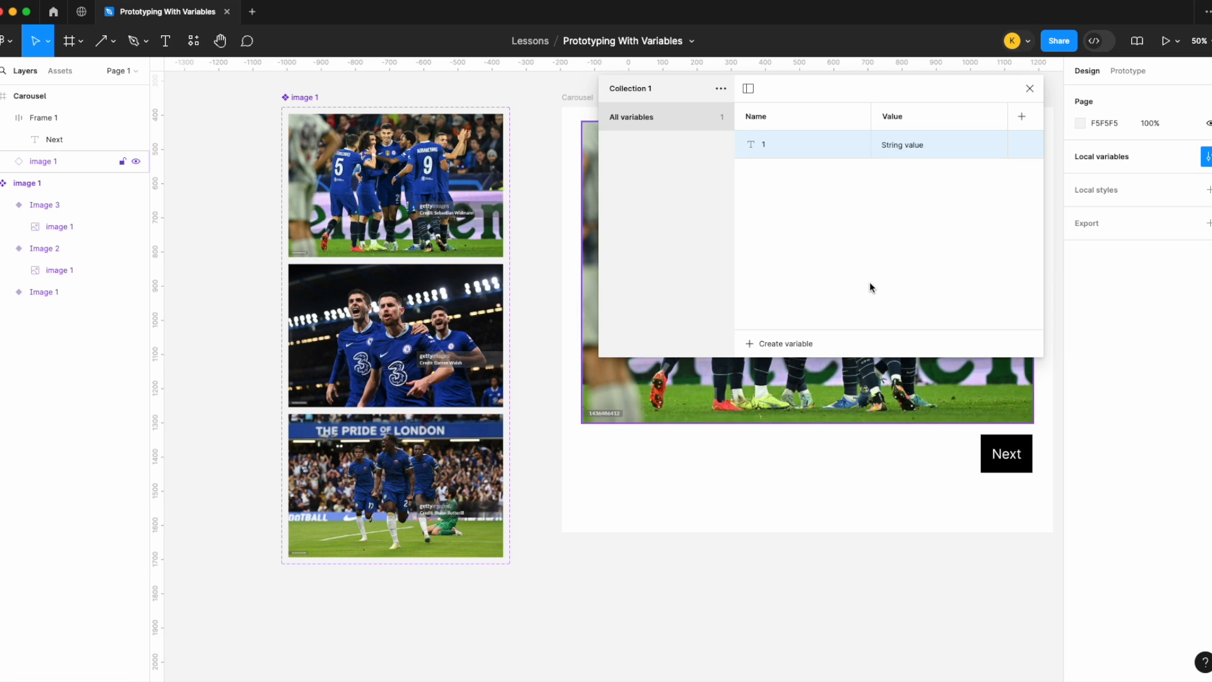
{"action": "type", "text": "2"}
{"action": "key", "text": "Return"}
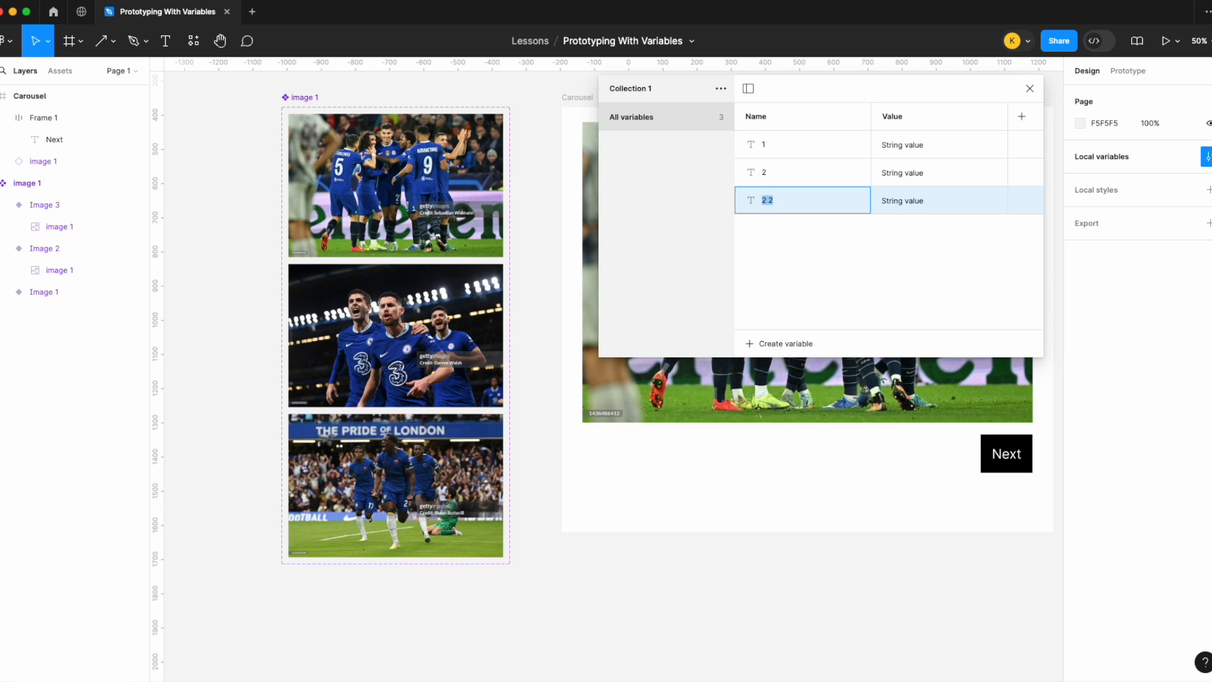
{"action": "key", "text": "Return"}
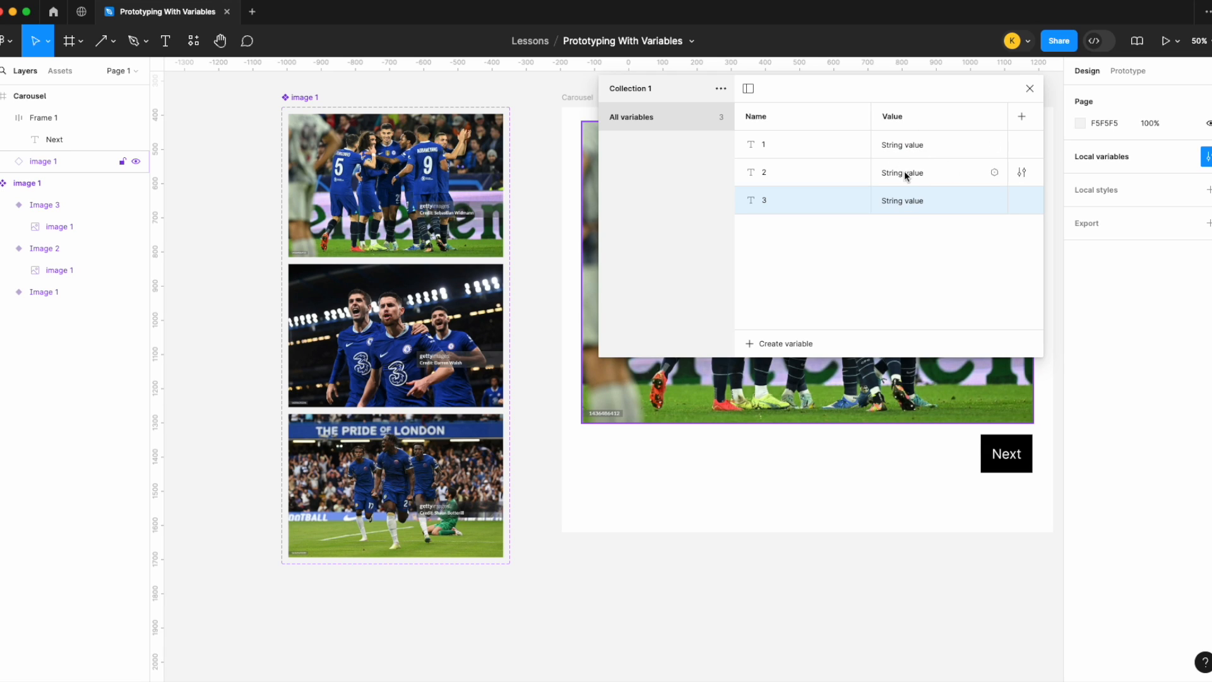
Step: Set variable 1's value to "Image 1"
{"action": "left_click", "coordinate": [442, 183]}
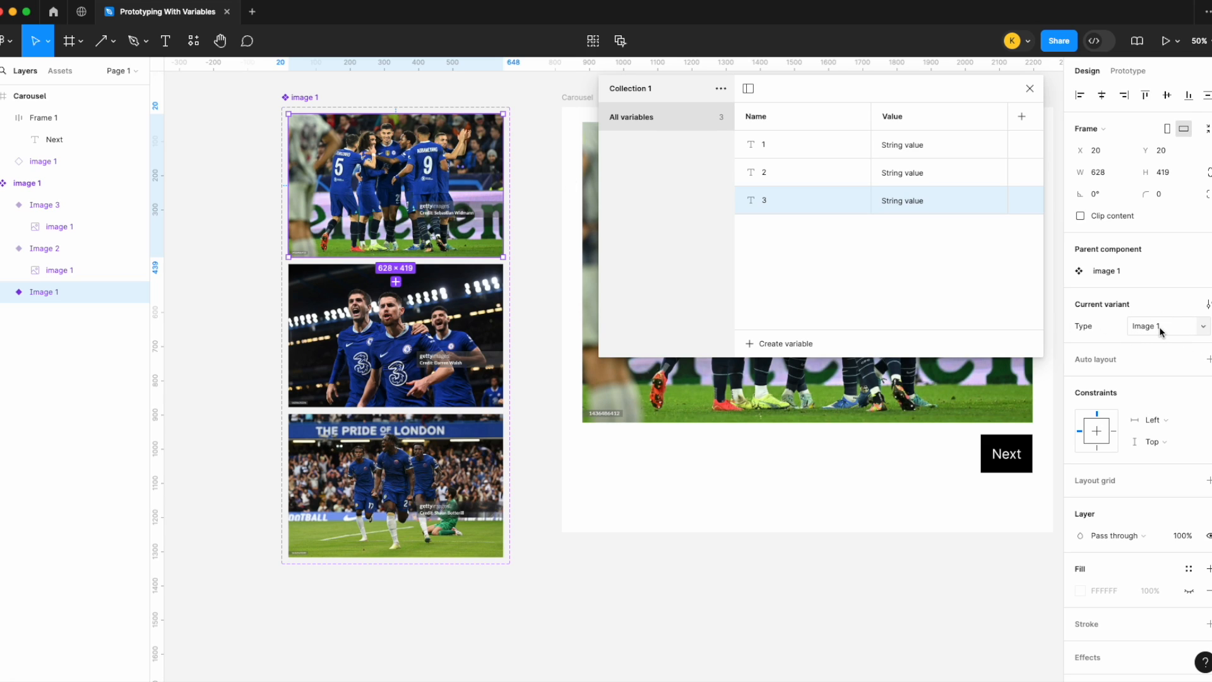
{"action": "double_click", "coordinate": [928, 144]}
{"action": "type", "text": "Image 1"}
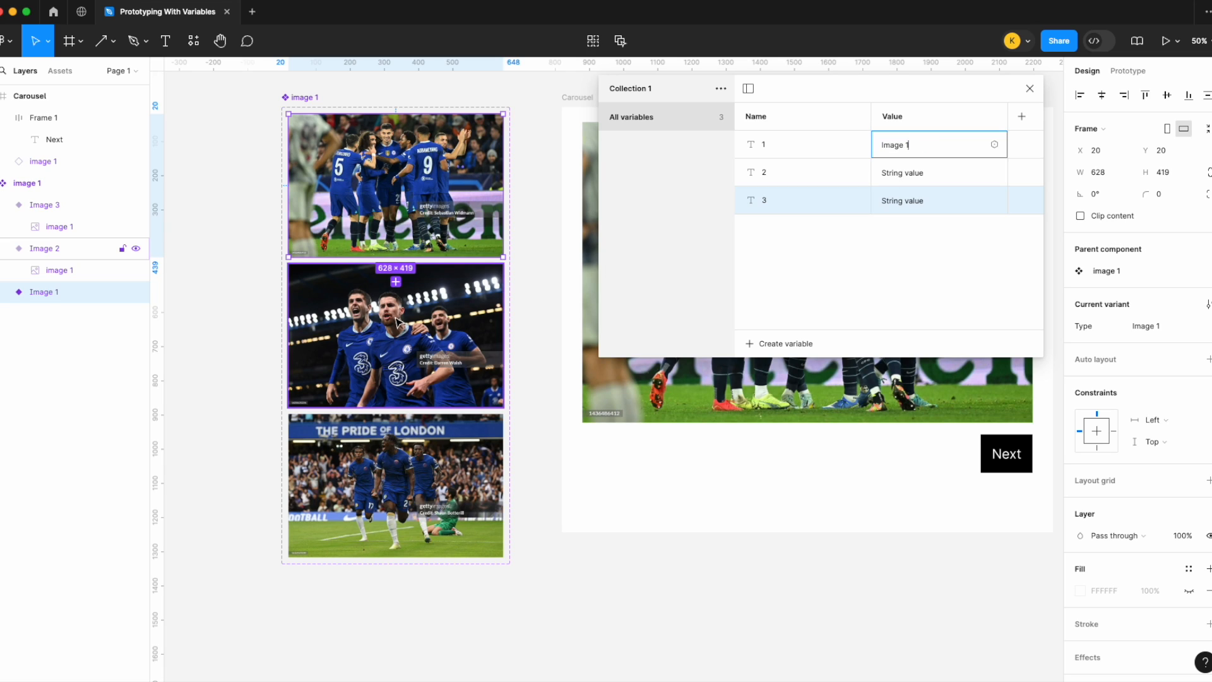
Step: Copy the second variant's name and paste it as variable 2's value "Image 2"
{"action": "left_click", "coordinate": [380, 287]}
{"action": "left_click", "coordinate": [1155, 330]}
{"action": "key", "text": "ctrl+c"}
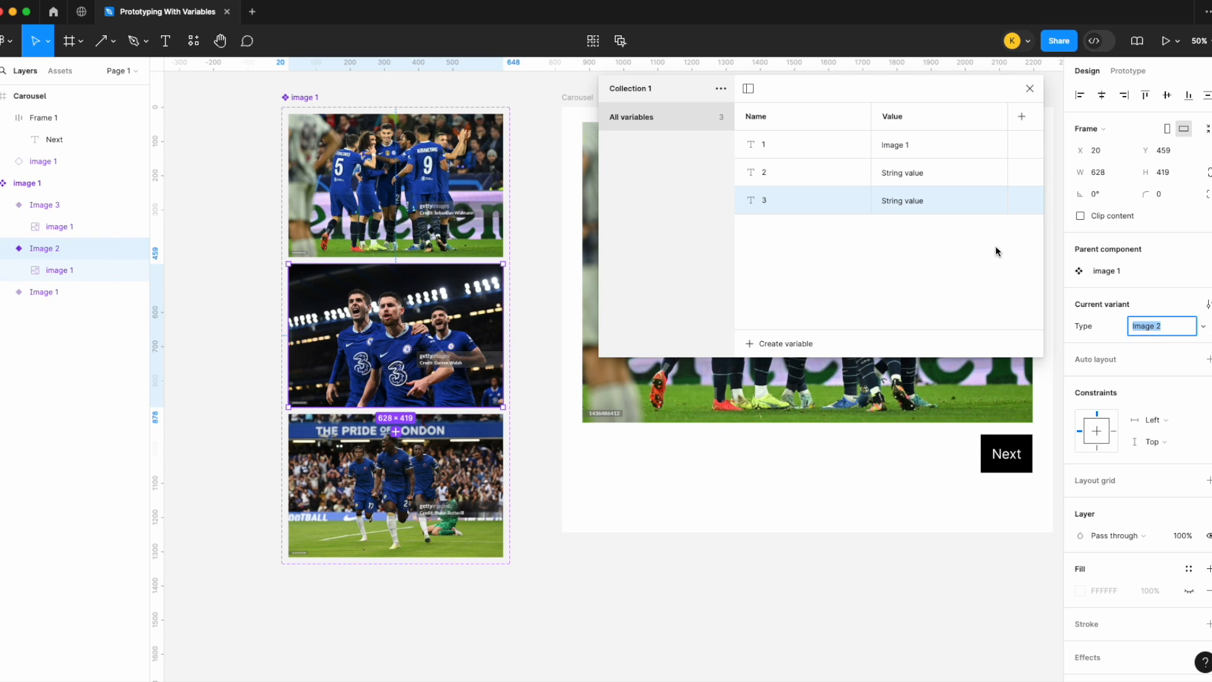
{"action": "double_click", "coordinate": [934, 172]}
{"action": "key", "text": "ctrl+v"}
{"action": "left_click", "coordinate": [373, 464]}
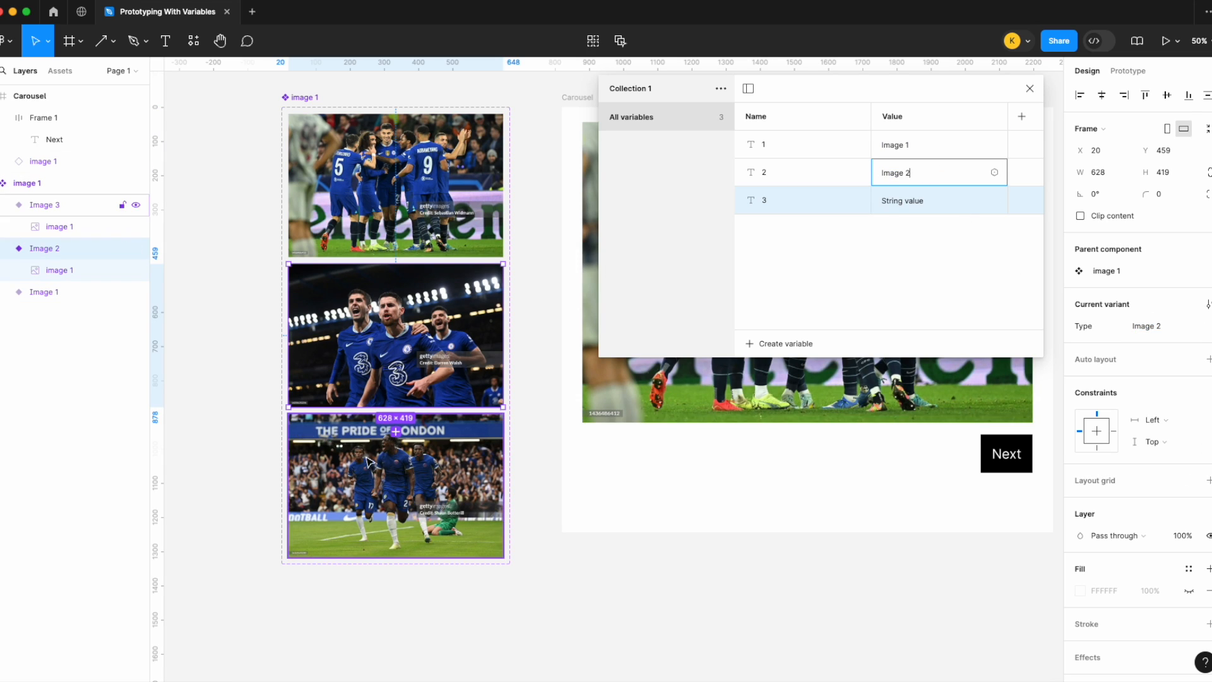
Step: Copy the third variant's name and paste it as variable 3's value "Image 3", then close the variables
{"action": "left_click", "coordinate": [1146, 329]}
{"action": "key", "text": "ctrl+c"}
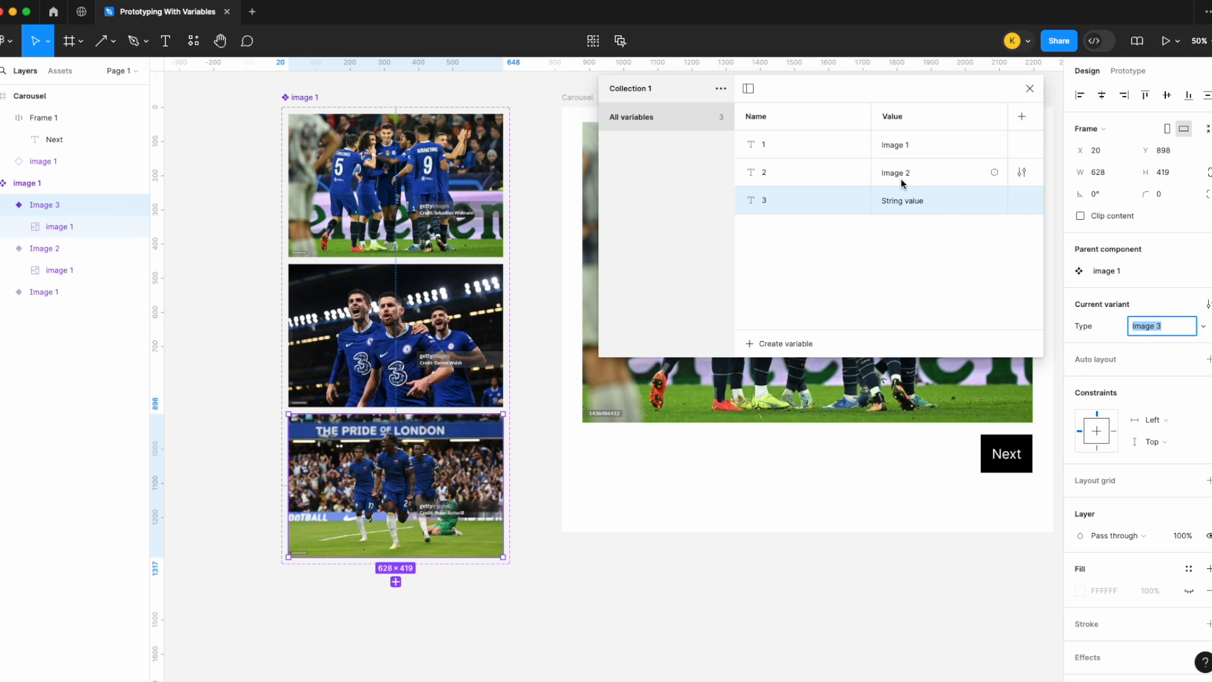
{"action": "double_click", "coordinate": [912, 200]}
{"action": "key", "text": "ctrl+a"}
{"action": "key", "text": "BackSpace"}
{"action": "key", "text": "ctrl+v"}
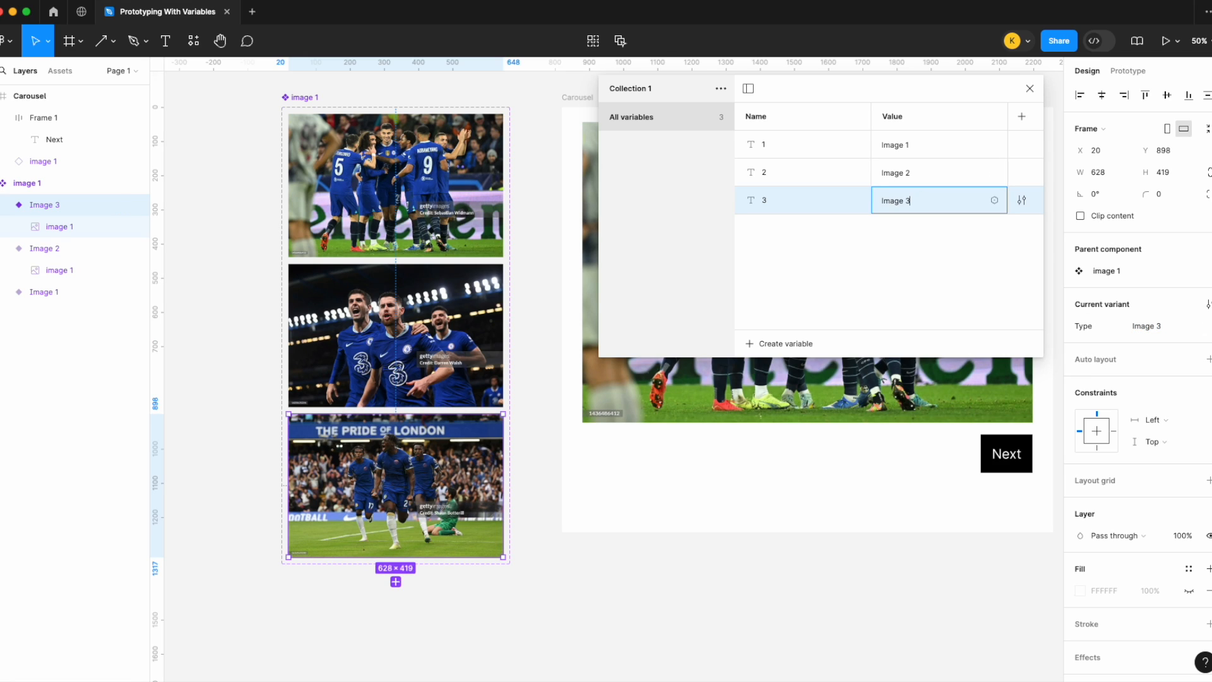
{"action": "key", "text": "Return"}
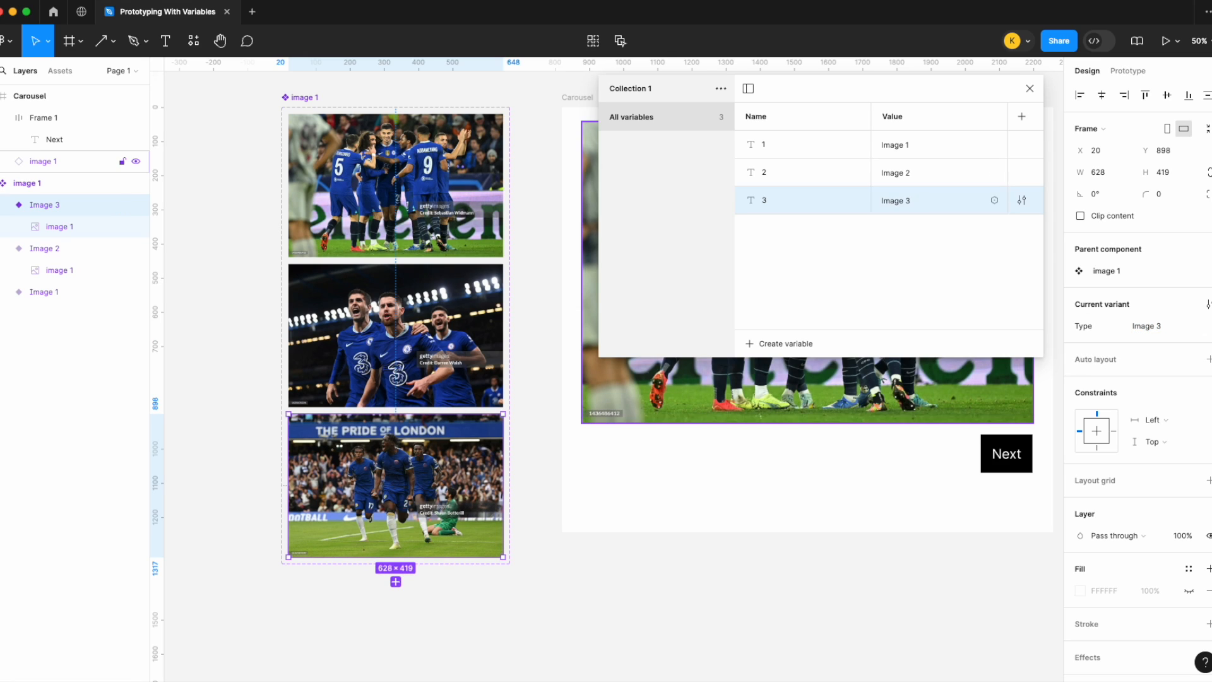
{"action": "left_click", "coordinate": [1030, 91]}
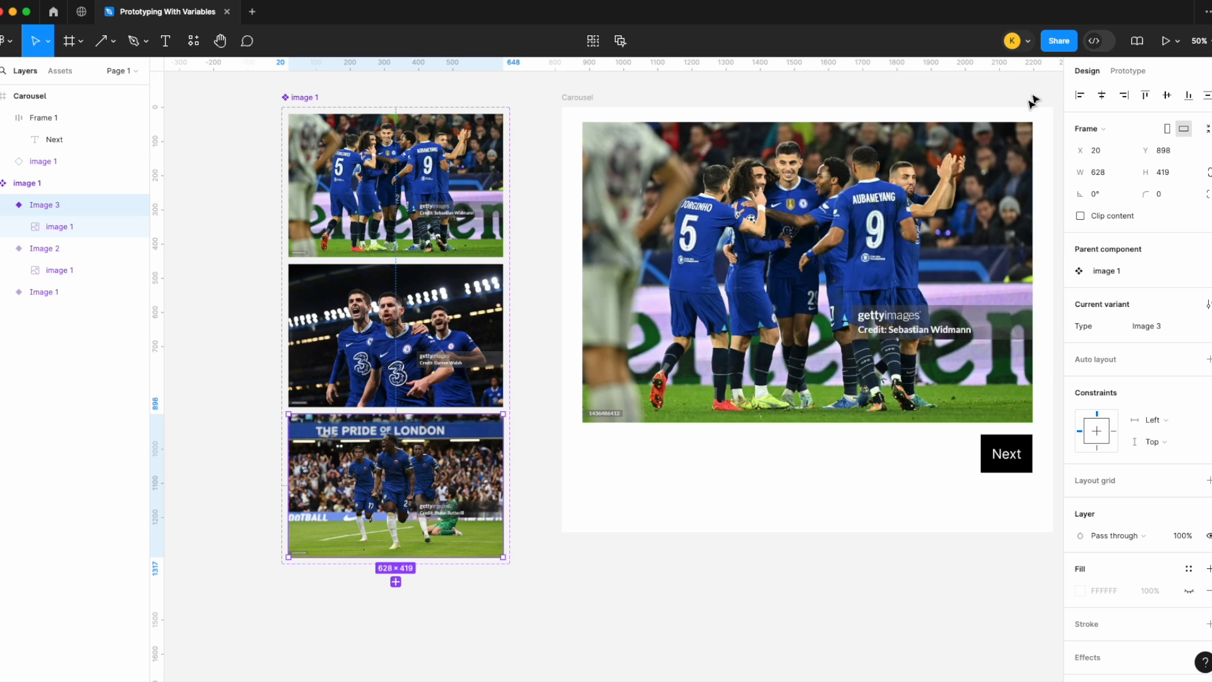
Step: Switch the carousel image instance's variant between Image 1, Image 2 and Image 3, ending on Image 1
{"action": "left_click", "coordinate": [926, 234]}
{"action": "scroll", "coordinate": [926, 235], "scroll_direction": "right", "scroll_amount": 3}
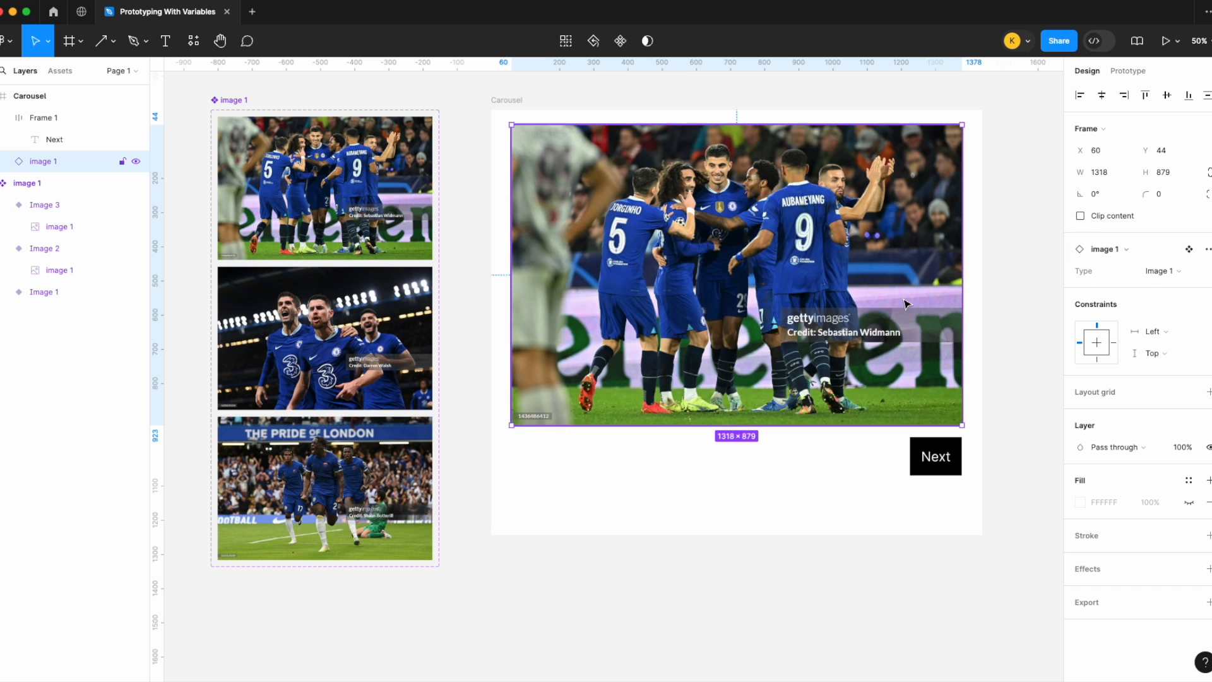
{"action": "scroll", "coordinate": [758, 284], "scroll_direction": "left", "scroll_amount": 3}
{"action": "left_click", "coordinate": [349, 177]}
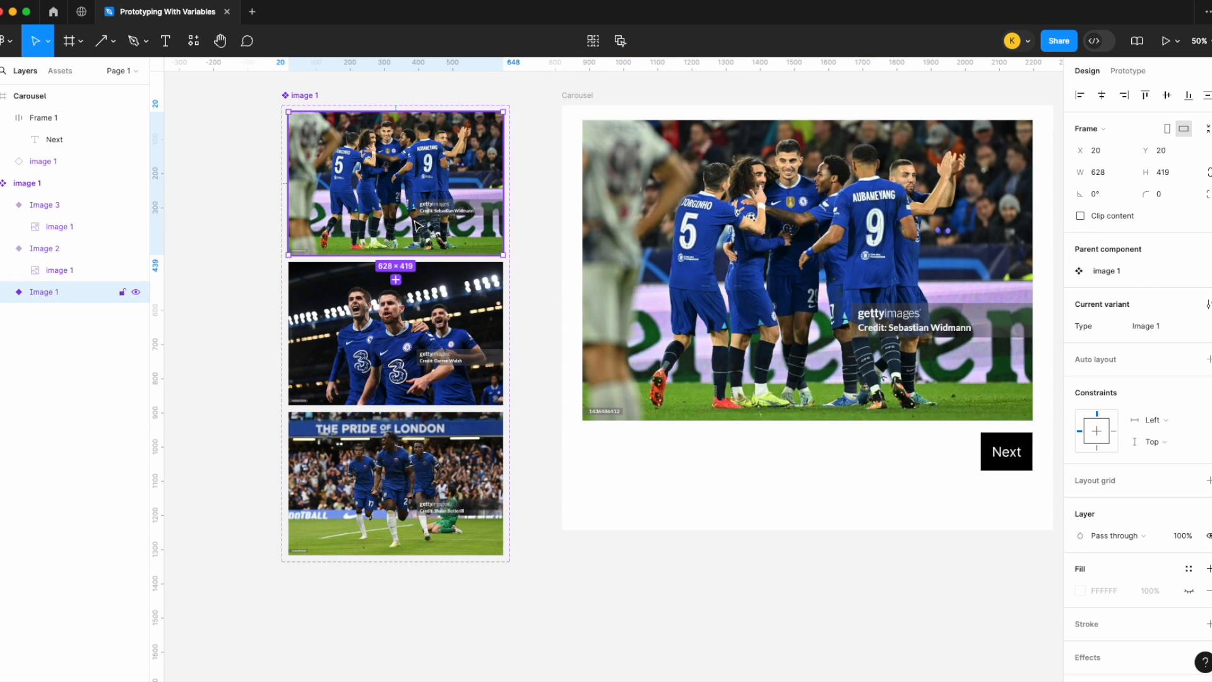
{"action": "left_click", "coordinate": [838, 291]}
{"action": "scroll", "coordinate": [839, 291], "scroll_direction": "right", "scroll_amount": 6}
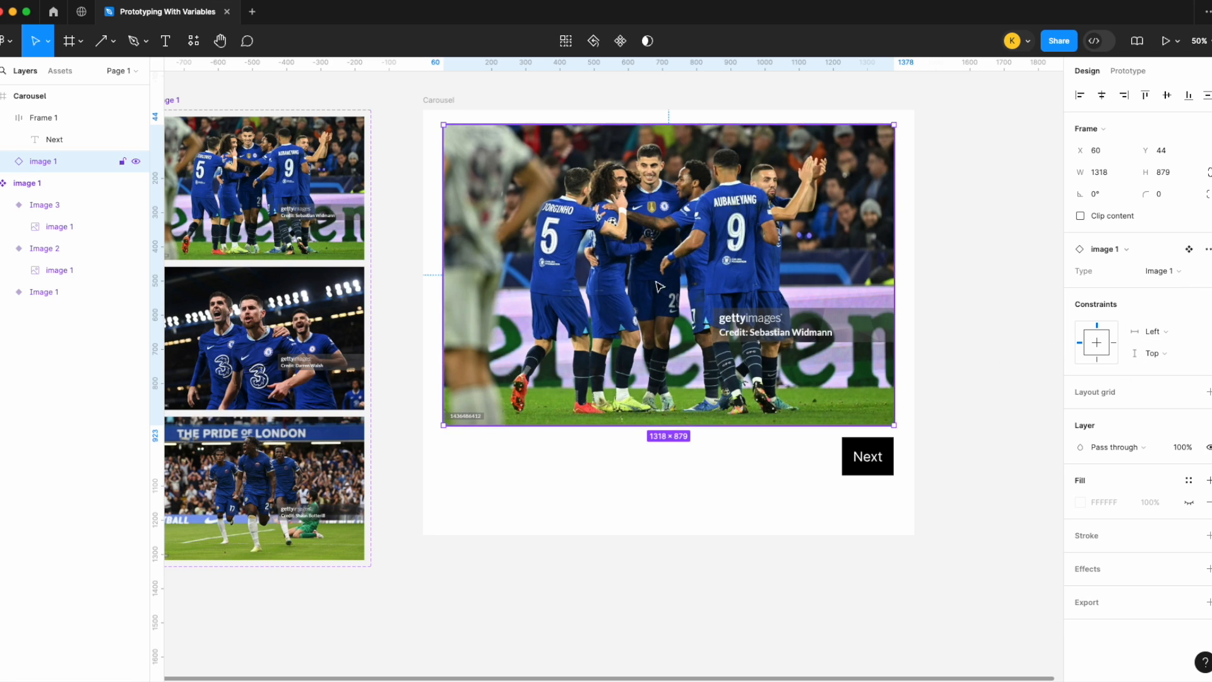
{"action": "scroll", "coordinate": [761, 257], "scroll_direction": "left", "scroll_amount": 2}
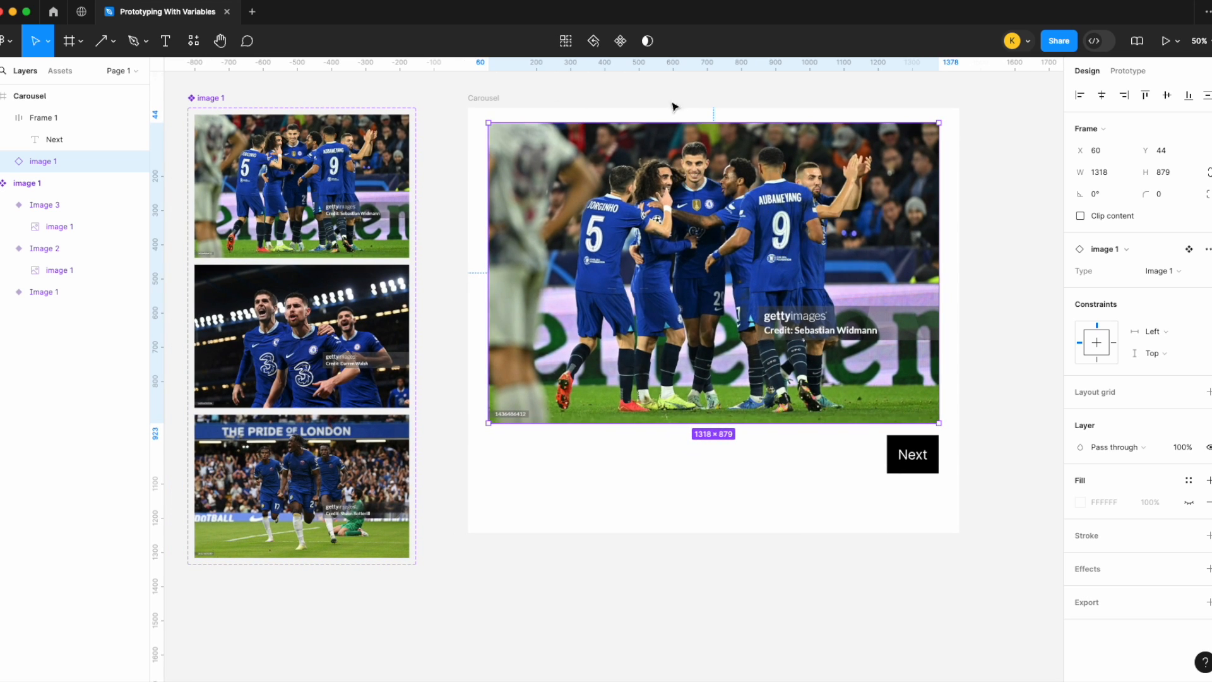
{"action": "left_click", "coordinate": [1165, 272]}
{"action": "left_click", "coordinate": [1139, 286]}
{"action": "left_click", "coordinate": [1167, 271]}
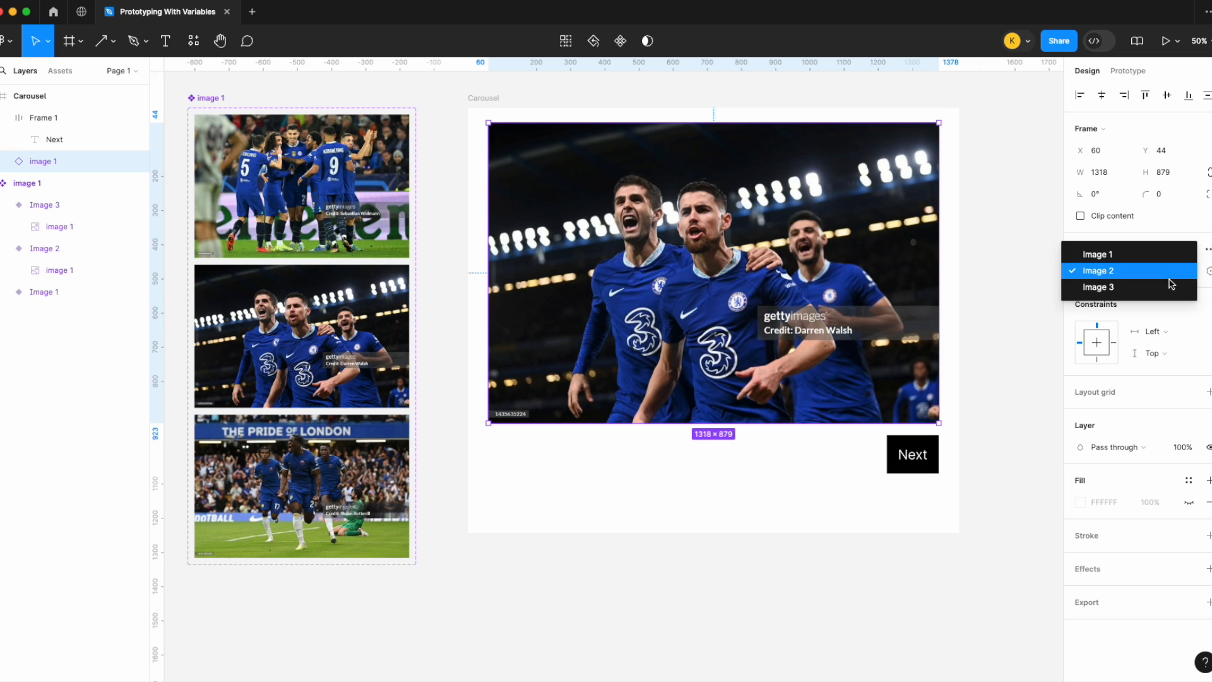
{"action": "left_click", "coordinate": [1169, 288]}
{"action": "left_click", "coordinate": [1168, 272]}
{"action": "left_click", "coordinate": [1159, 239]}
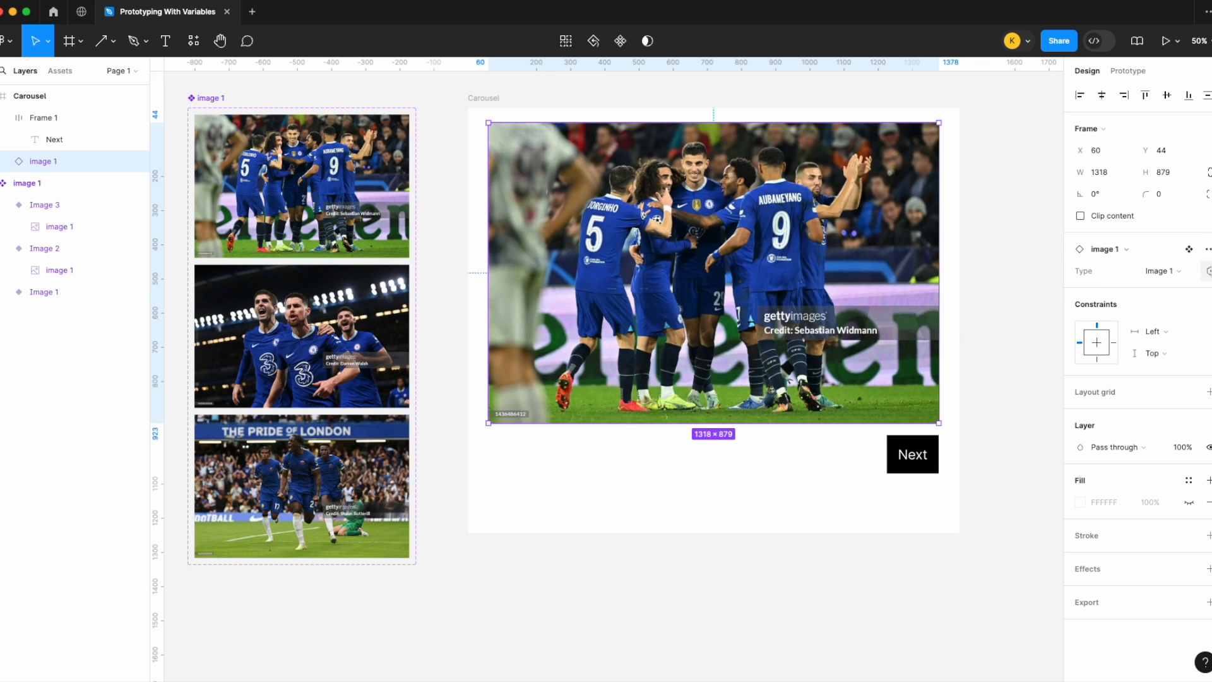
{"action": "left_click", "coordinate": [1172, 272]}
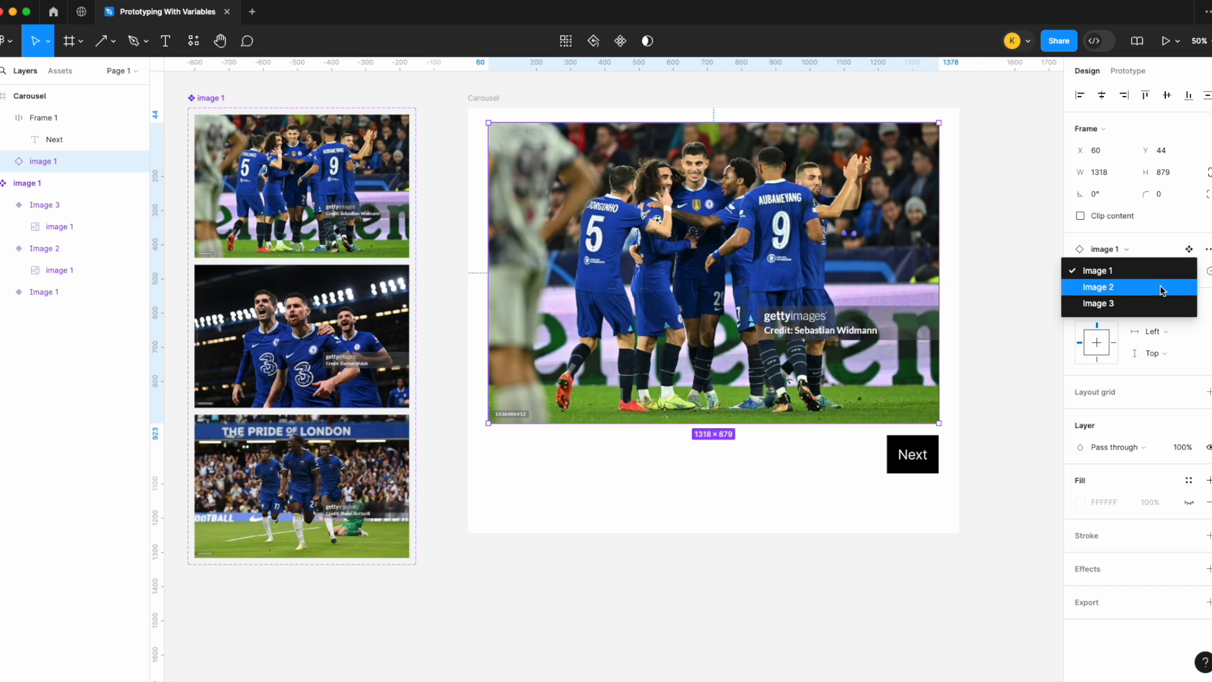
{"action": "left_click", "coordinate": [1164, 288]}
{"action": "left_click", "coordinate": [1167, 271]}
{"action": "left_click", "coordinate": [1165, 256]}
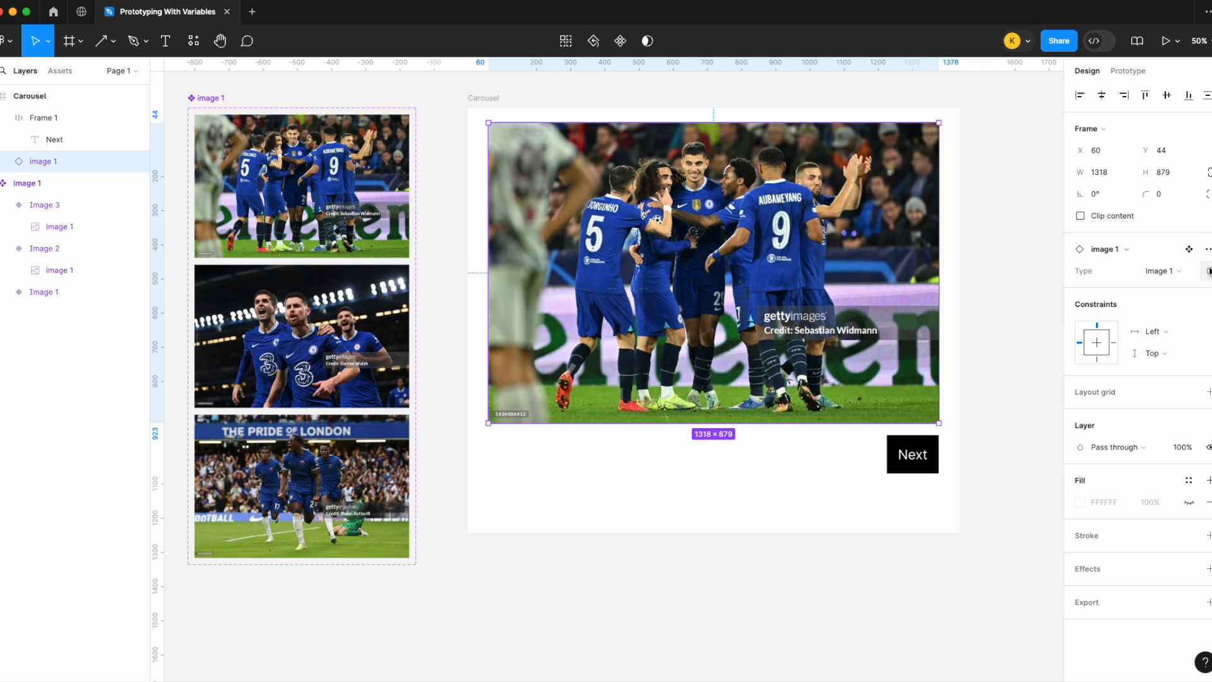
Step: Bind the carousel image instance's variant property to String variable 1
{"action": "left_click", "coordinate": [1208, 272]}
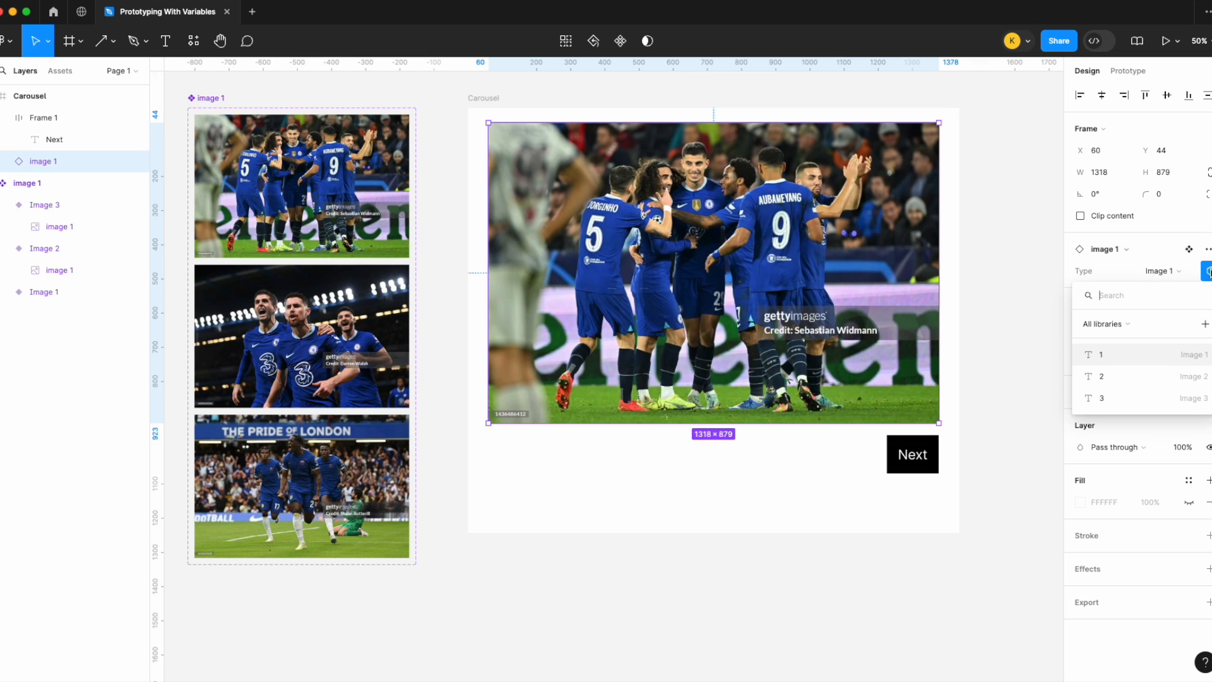
{"action": "left_click", "coordinate": [1136, 354]}
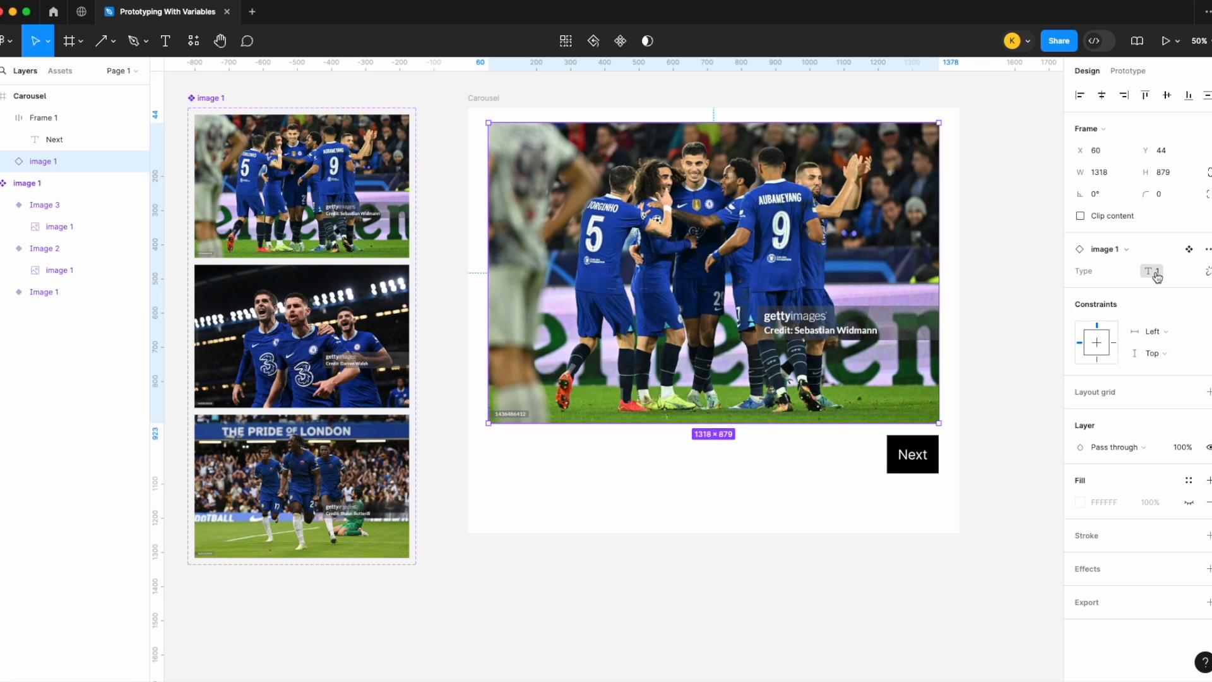
Step: Rename the three String variables to Image 1, Image 2 and Image 3
{"action": "left_click", "coordinate": [980, 273]}
{"action": "left_click", "coordinate": [1207, 157]}
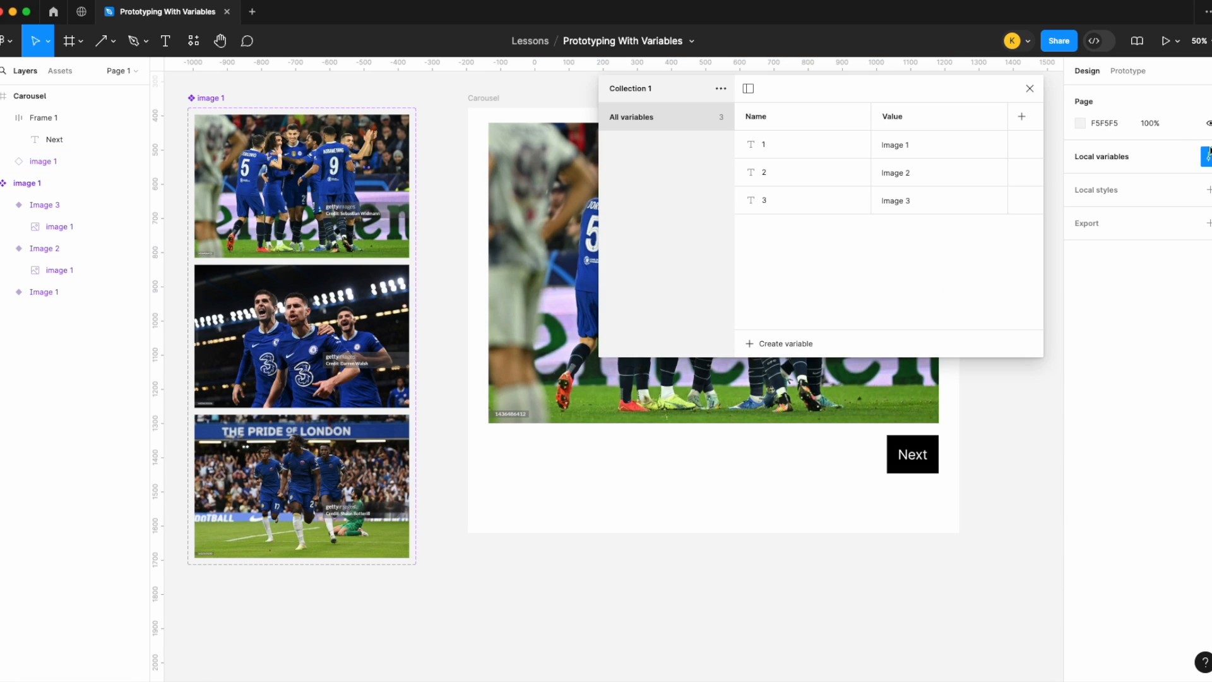
{"action": "double_click", "coordinate": [773, 147]}
{"action": "type", "text": "Image 1"}
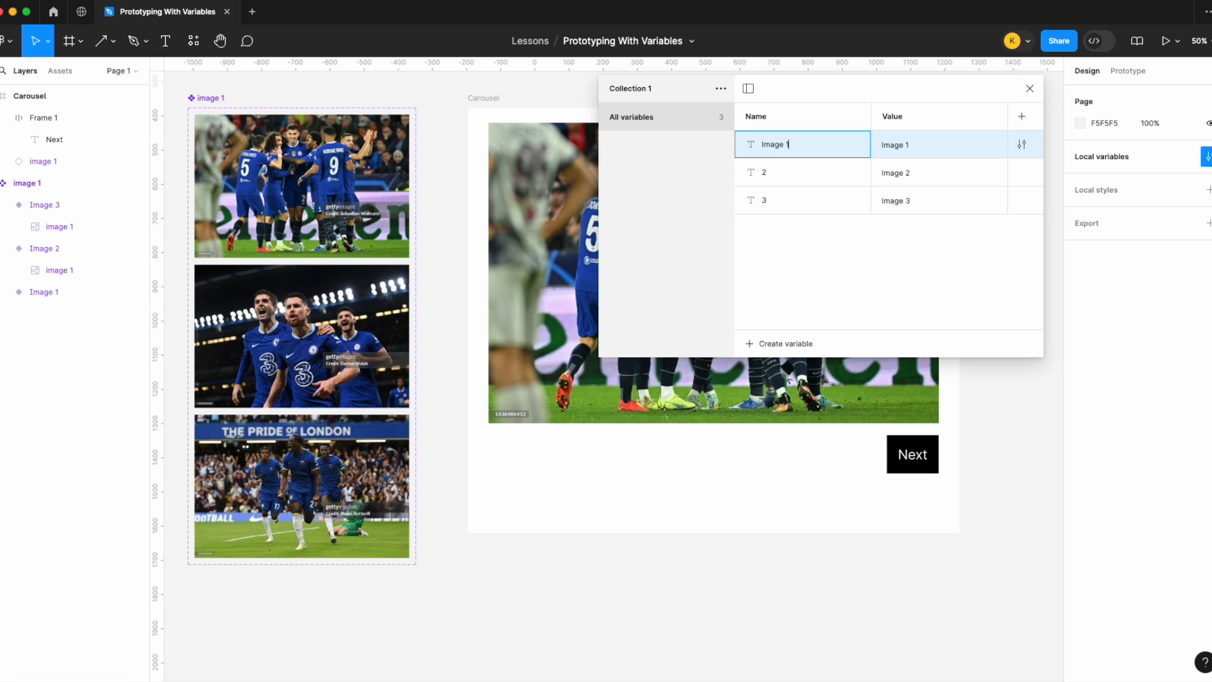
{"action": "double_click", "coordinate": [778, 174]}
{"action": "type", "text": "Image 2"}
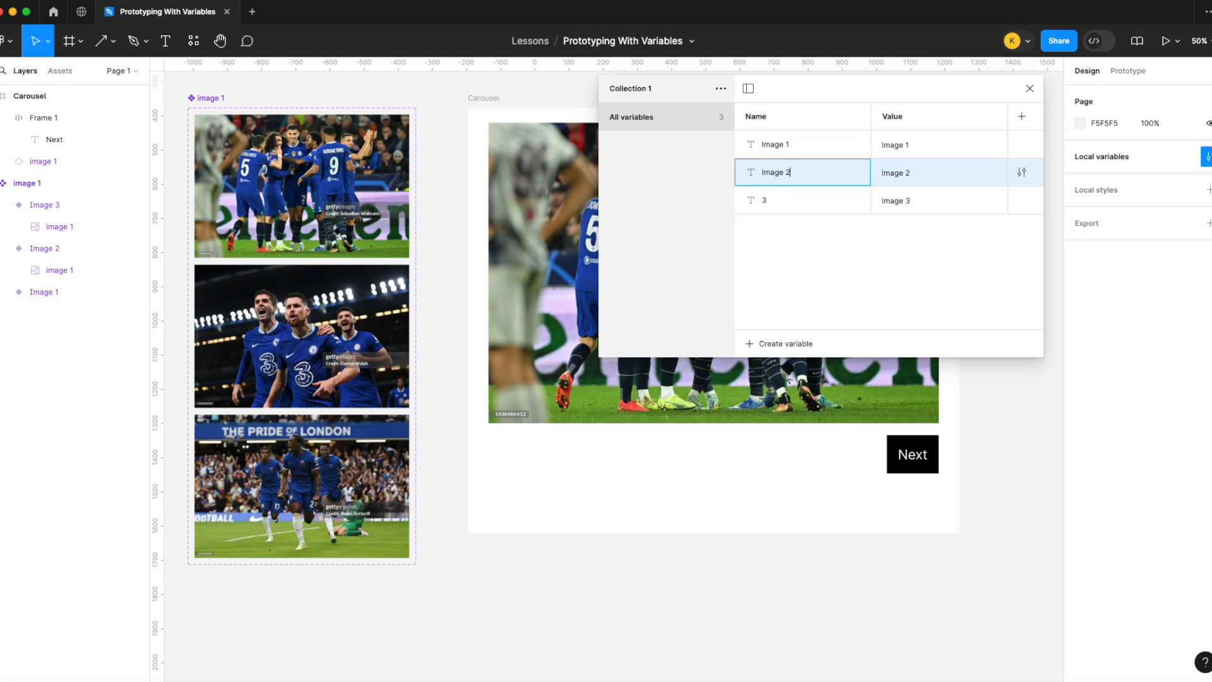
{"action": "double_click", "coordinate": [771, 193]}
{"action": "type", "text": "Image 3"}
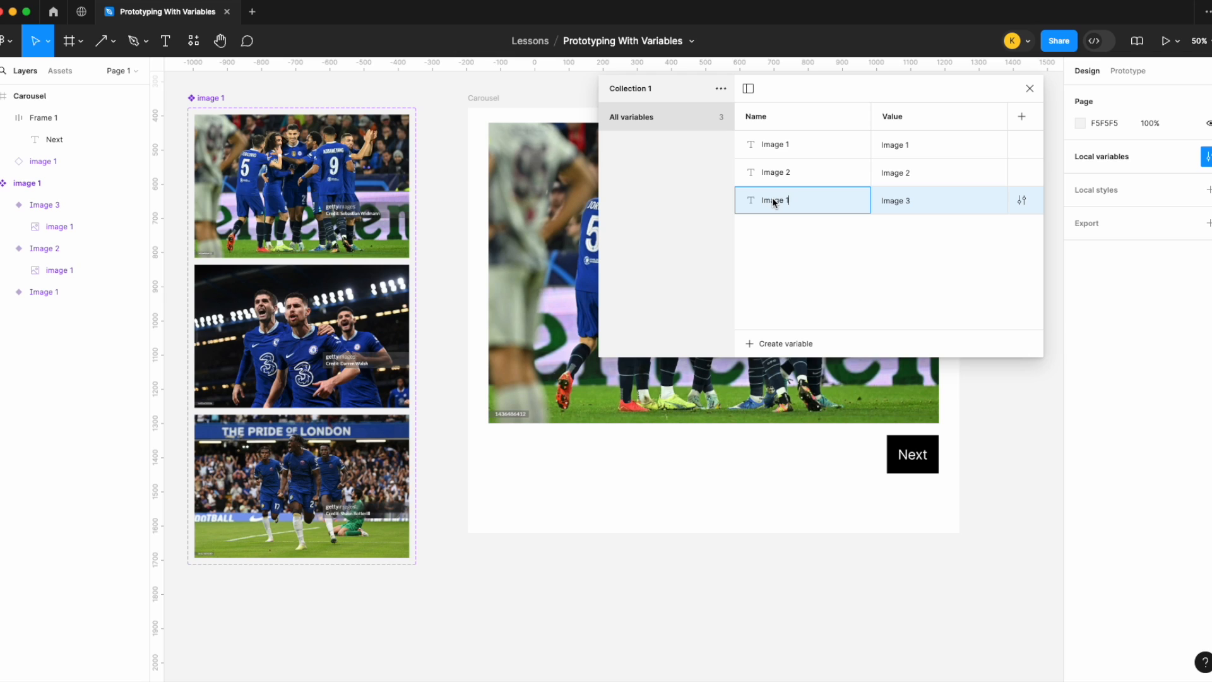
{"action": "key", "text": "Return"}
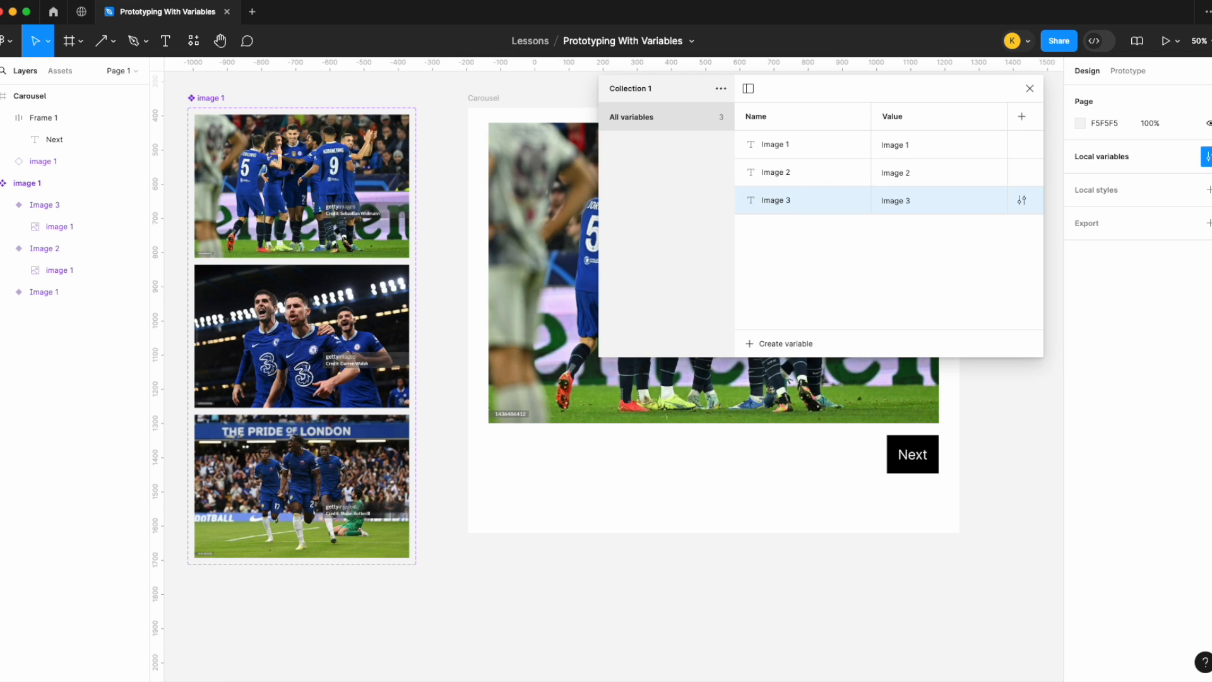
{"action": "left_click", "coordinate": [1029, 88]}
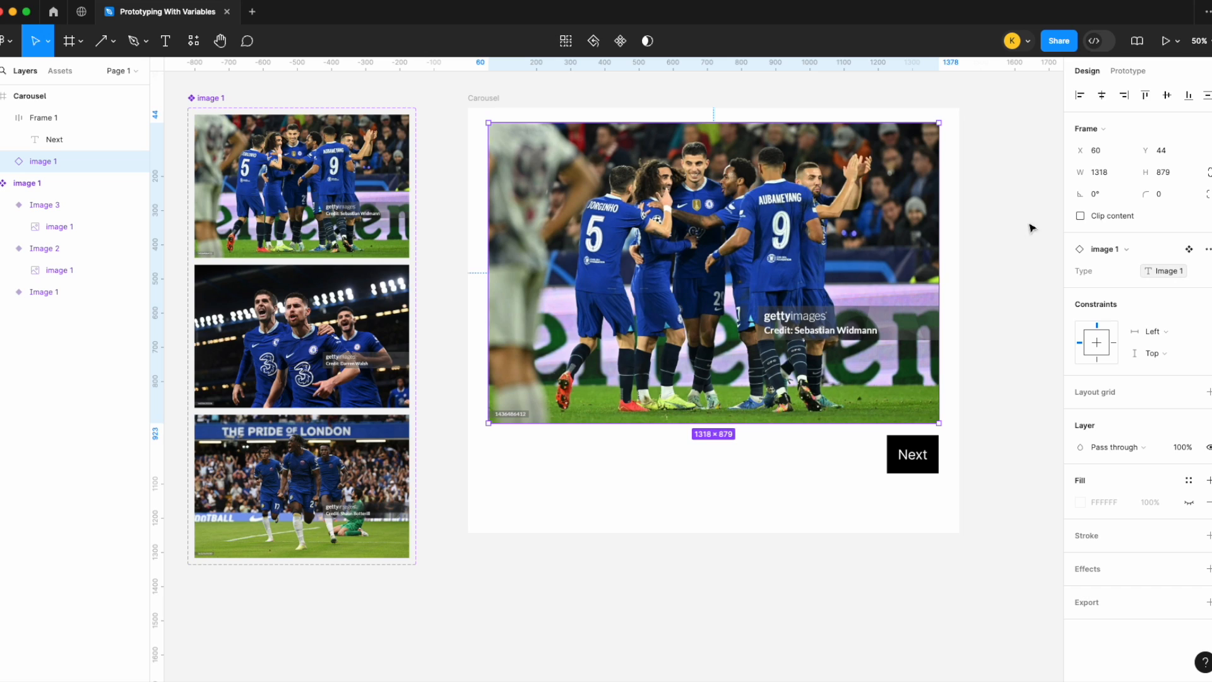
Step: Examine the Image 1 variable's value and the image instance's variant binding
{"action": "left_click", "coordinate": [1016, 140]}
{"action": "left_click", "coordinate": [1206, 157]}
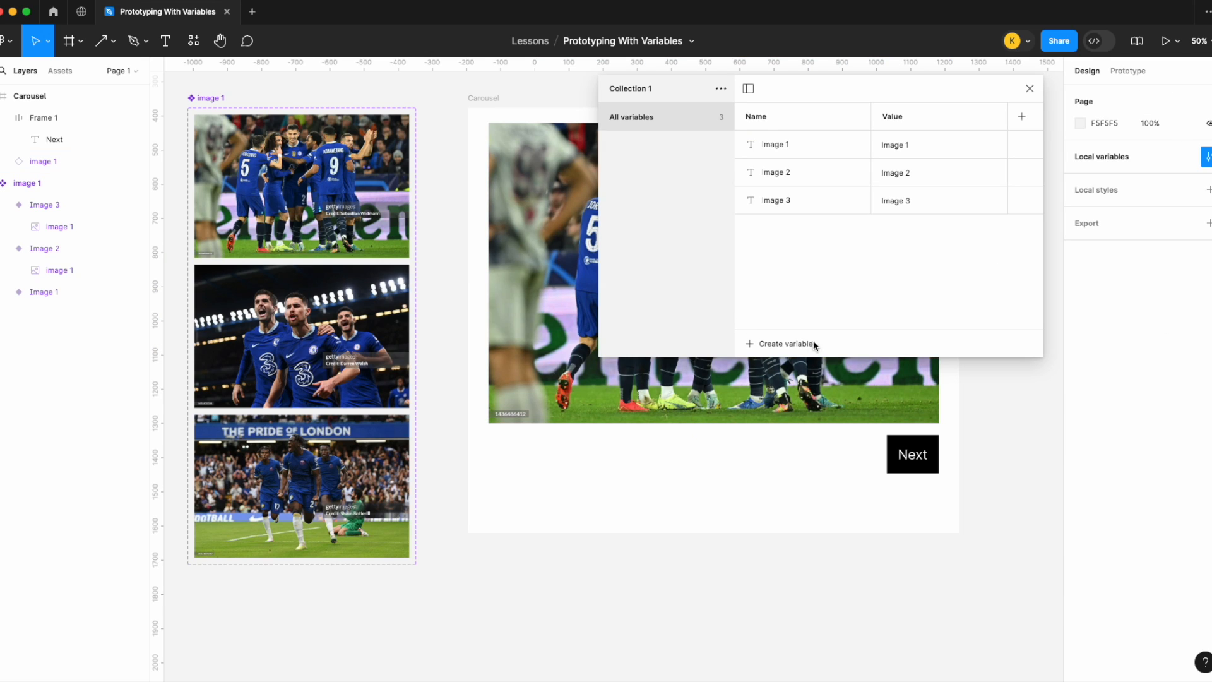
{"action": "double_click", "coordinate": [916, 144]}
{"action": "left_click", "coordinate": [918, 145]}
{"action": "left_click", "coordinate": [1030, 89]}
{"action": "left_click", "coordinate": [897, 189]}
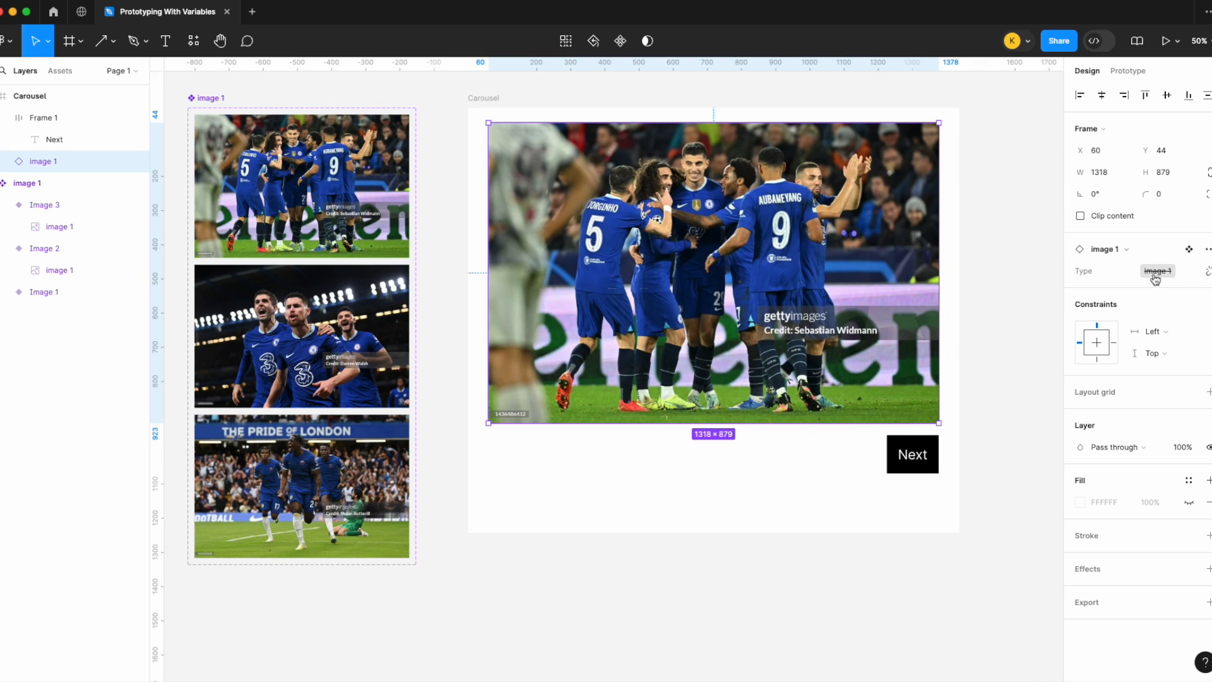
{"action": "mouse_move", "coordinate": [1156, 279]}
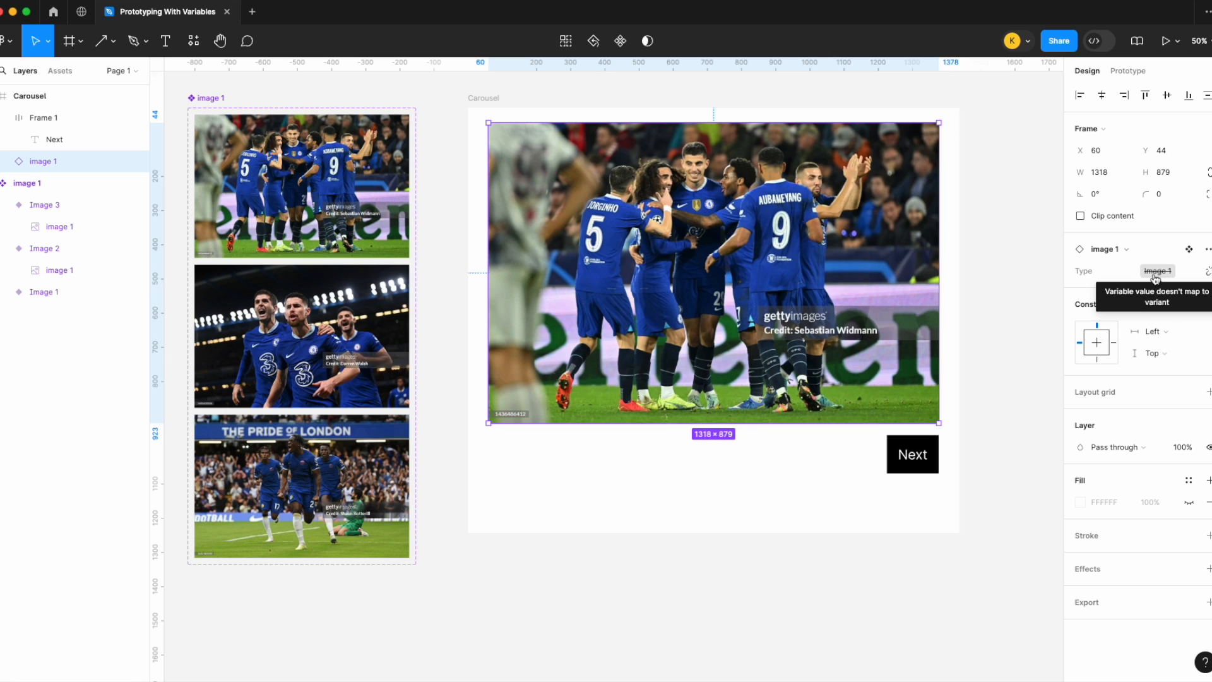
Step: Undo the last two changes
{"action": "left_click", "coordinate": [1004, 239]}
{"action": "key", "text": "super+z"}
{"action": "key", "text": "super+z"}
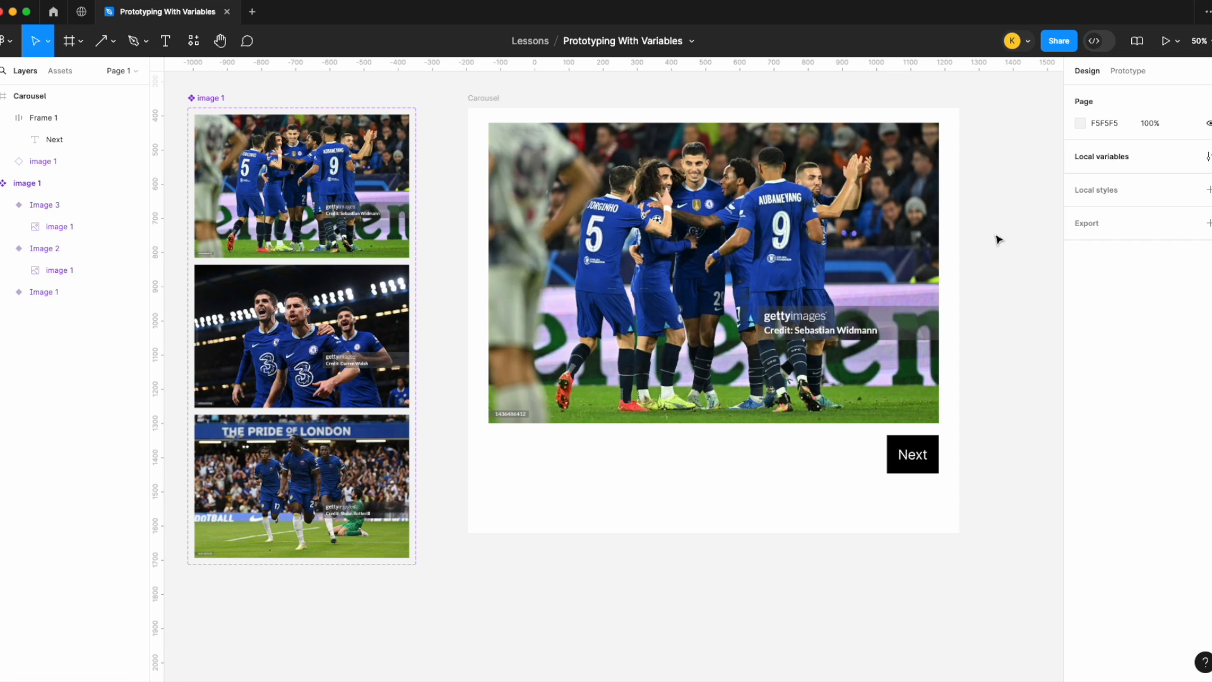
Step: Reopen the local variables and select the first variant in the component set for comparison
{"action": "left_click", "coordinate": [1207, 156]}
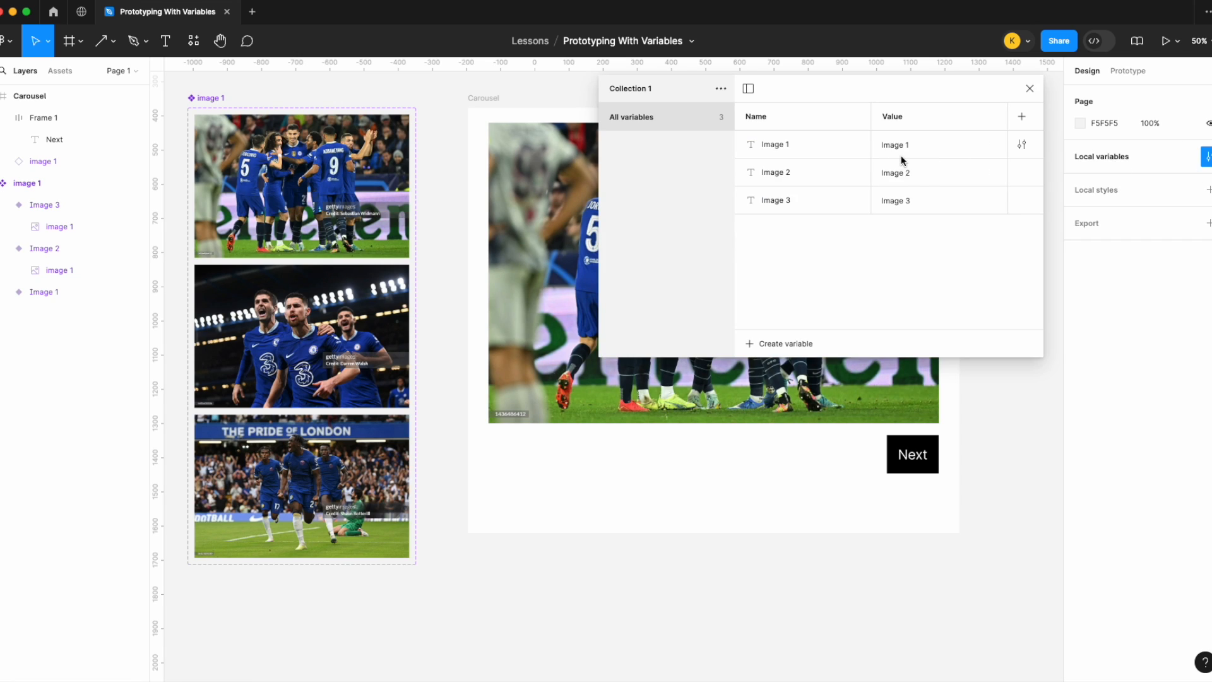
{"action": "left_click", "coordinate": [331, 222]}
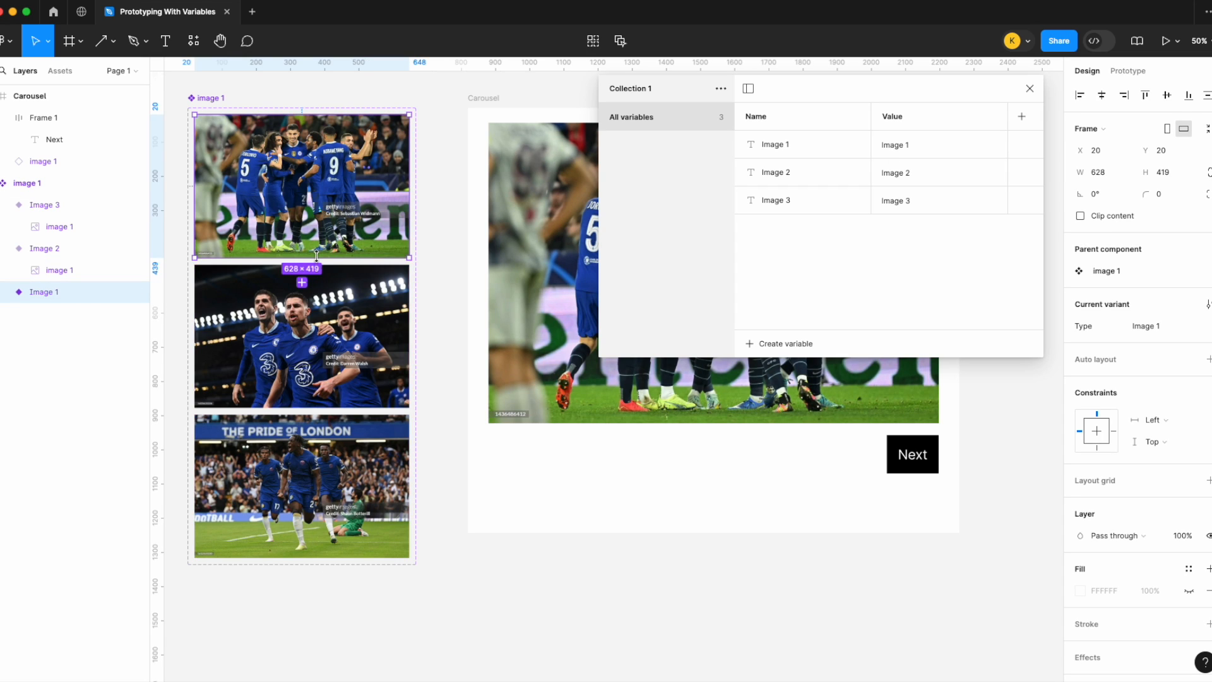
{"action": "left_click", "coordinate": [1030, 88]}
Step: Add an on-click Set variable interaction to the Next button that sets image 1 to Image 2
{"action": "left_click", "coordinate": [928, 458]}
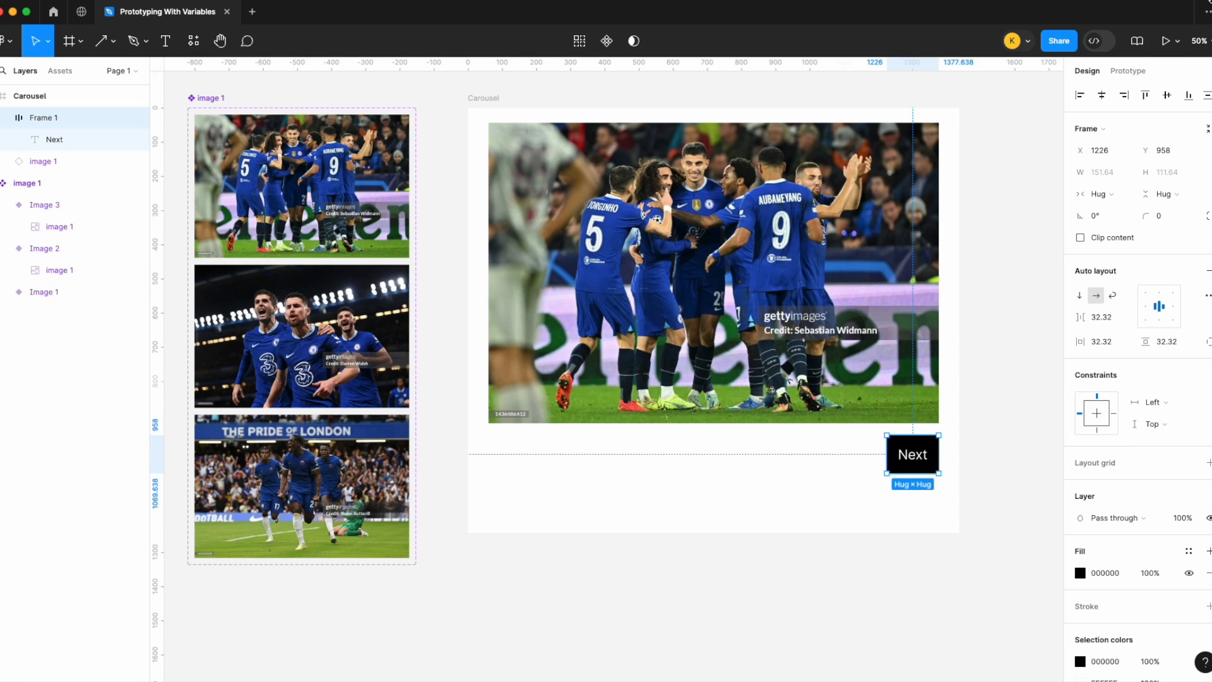
{"action": "left_click", "coordinate": [1128, 71]}
{"action": "left_click", "coordinate": [1209, 102]}
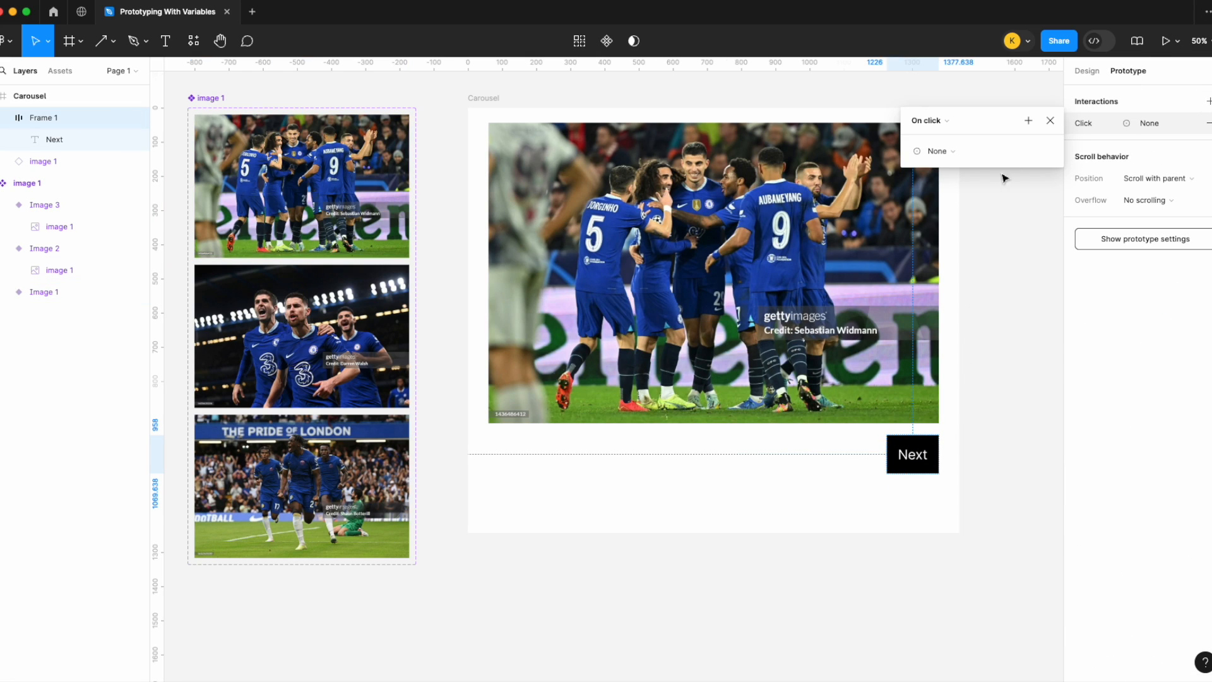
{"action": "left_click", "coordinate": [961, 151]}
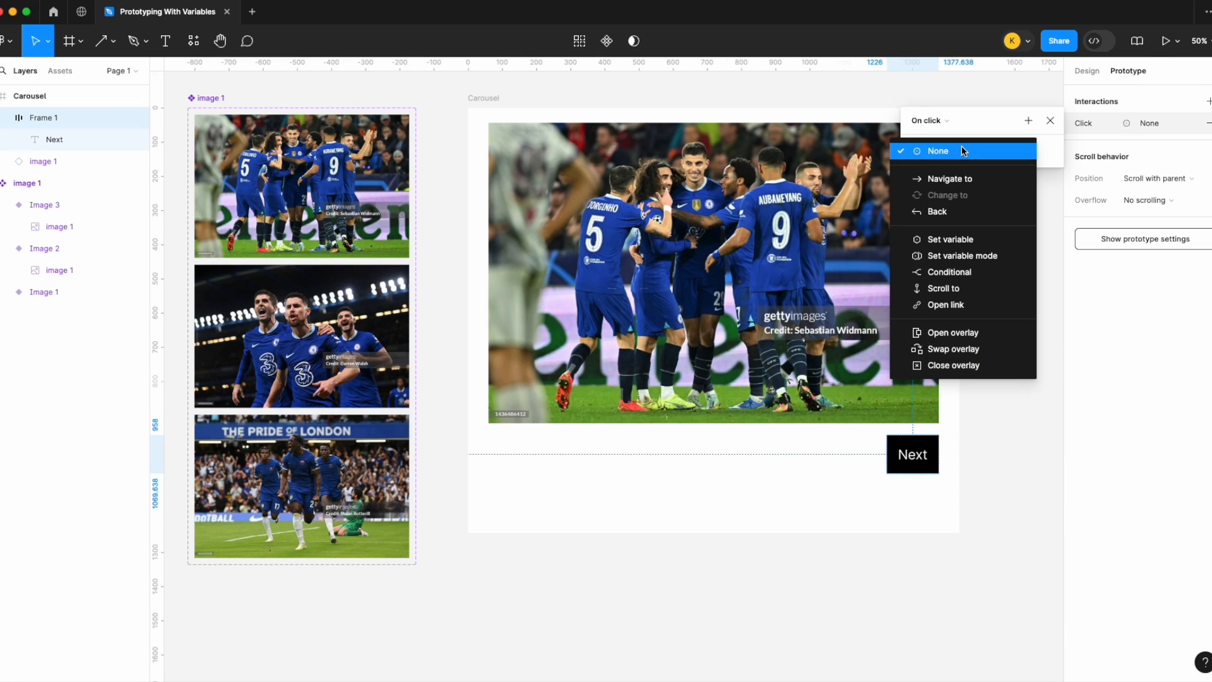
{"action": "left_click", "coordinate": [976, 241]}
{"action": "left_click", "coordinate": [982, 238]}
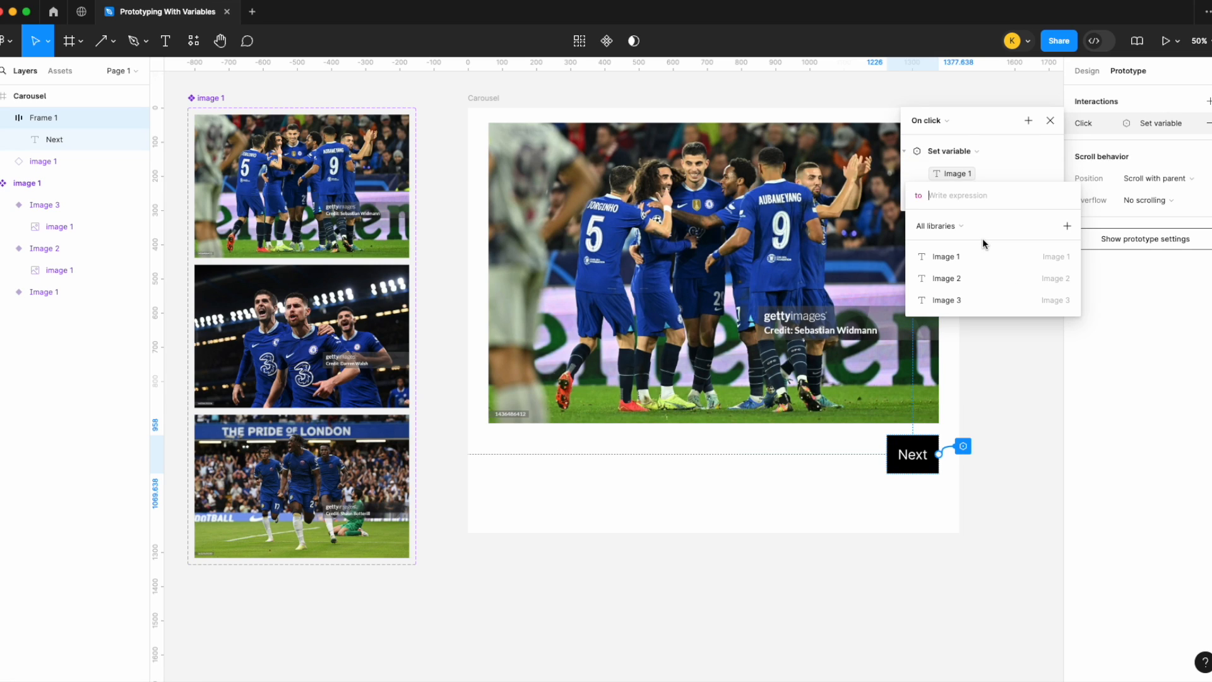
{"action": "left_click", "coordinate": [983, 274]}
{"action": "left_click", "coordinate": [1032, 169]}
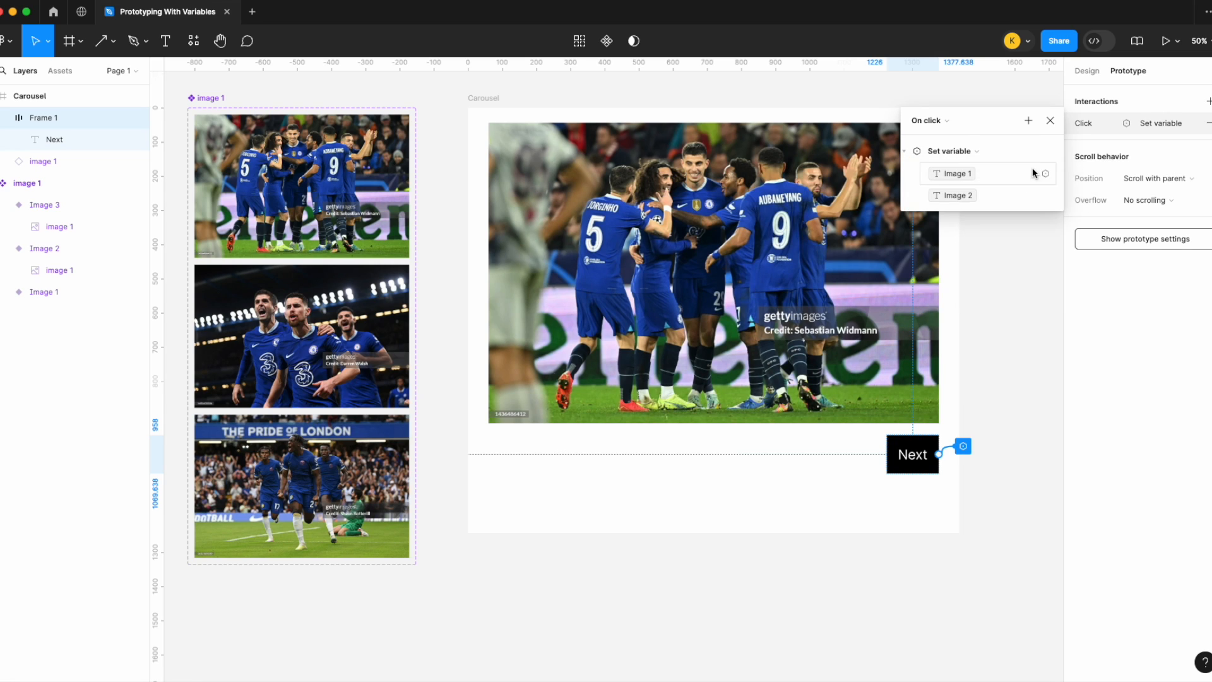
{"action": "left_click", "coordinate": [1050, 120]}
Step: Present the Carousel frame as a prototype, test the Next button, and return to the design file
{"action": "left_click", "coordinate": [483, 98]}
{"action": "left_click", "coordinate": [1178, 41]}
{"action": "left_click", "coordinate": [1162, 76]}
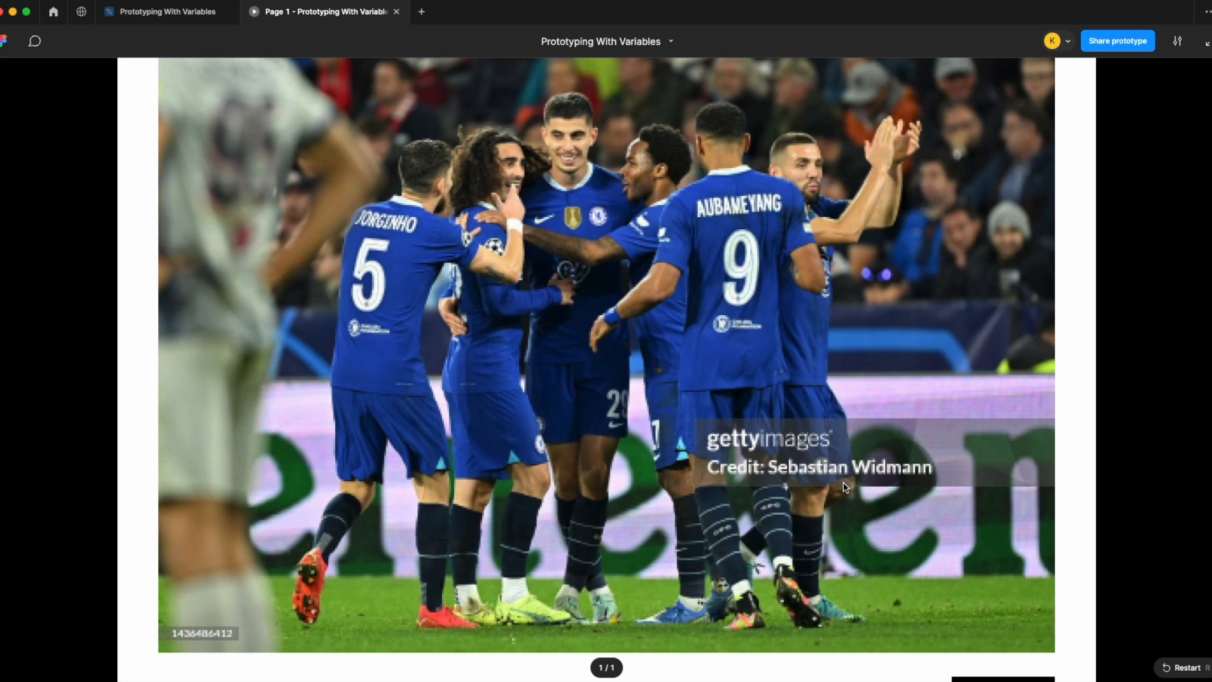
{"action": "left_click", "coordinate": [1178, 41]}
{"action": "left_click", "coordinate": [1130, 172]}
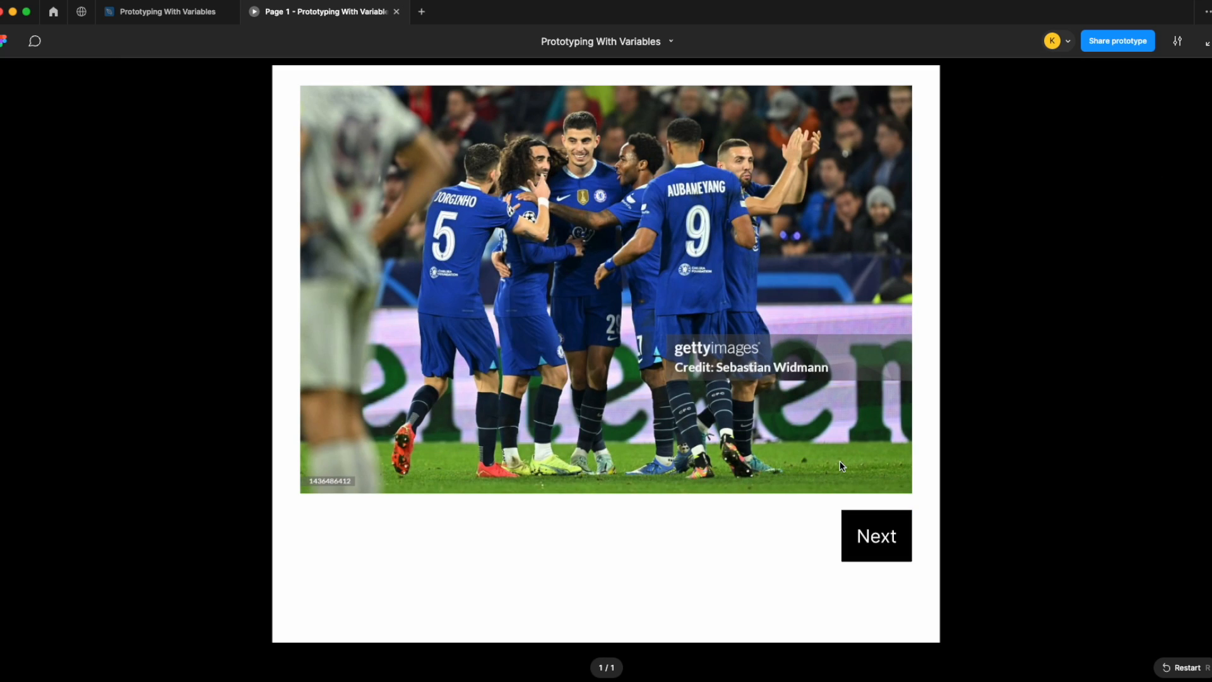
{"action": "left_click", "coordinate": [885, 544]}
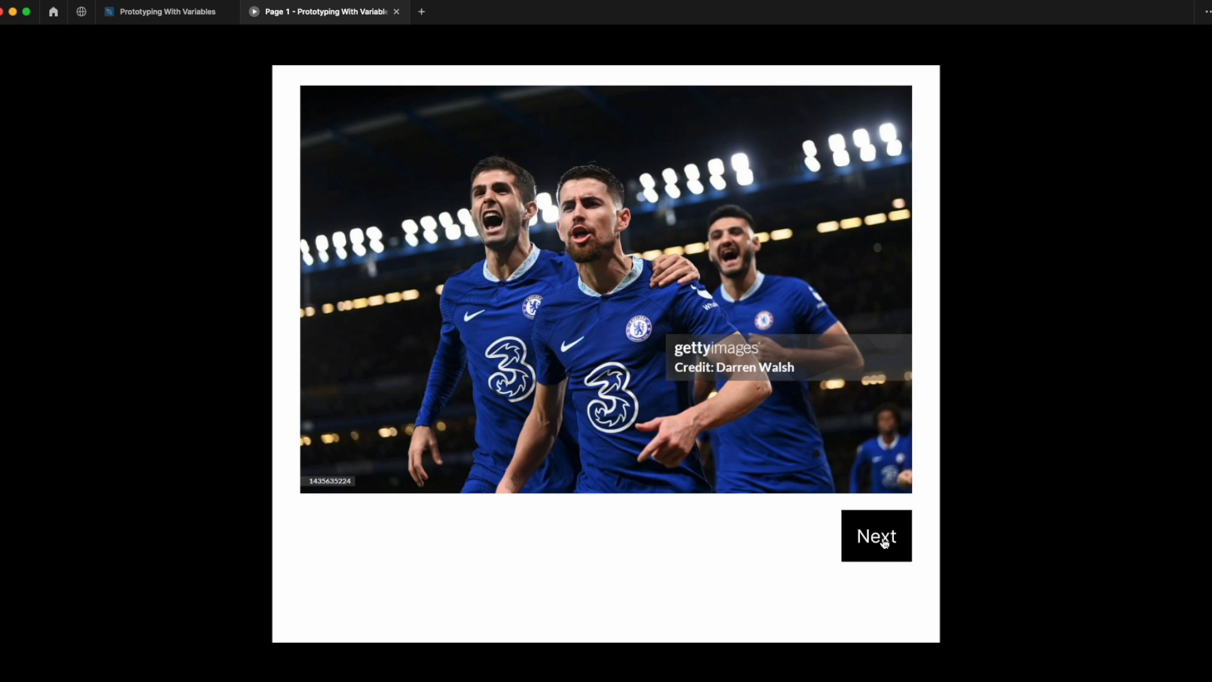
{"action": "left_click", "coordinate": [170, 12]}
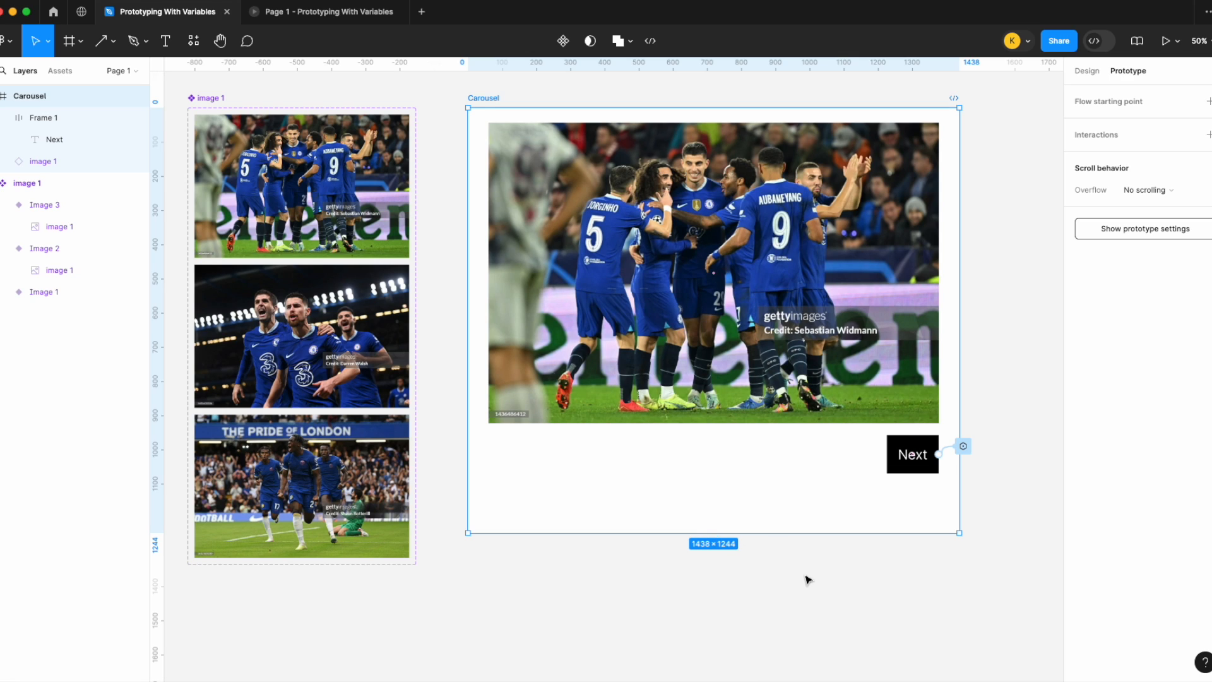
Step: Add a second Set variable action to the Next button's click interaction that sets Image 2 to Image 3
{"action": "left_click", "coordinate": [810, 584]}
{"action": "left_click", "coordinate": [962, 447]}
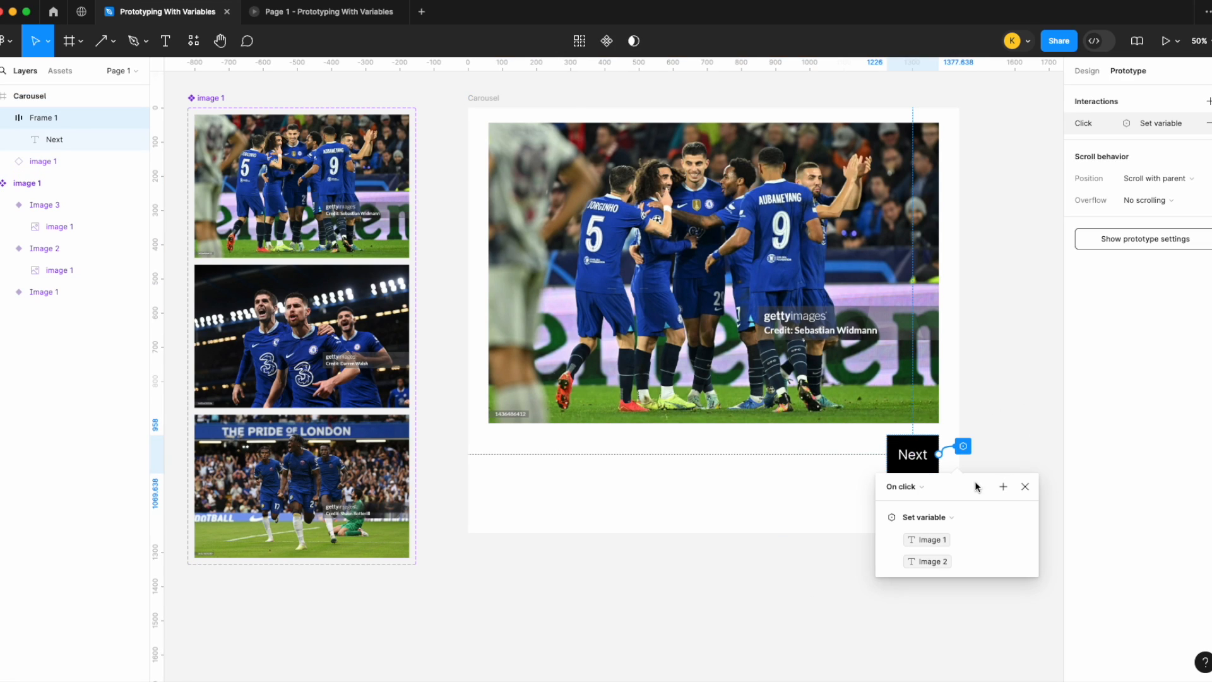
{"action": "left_click", "coordinate": [1002, 486]}
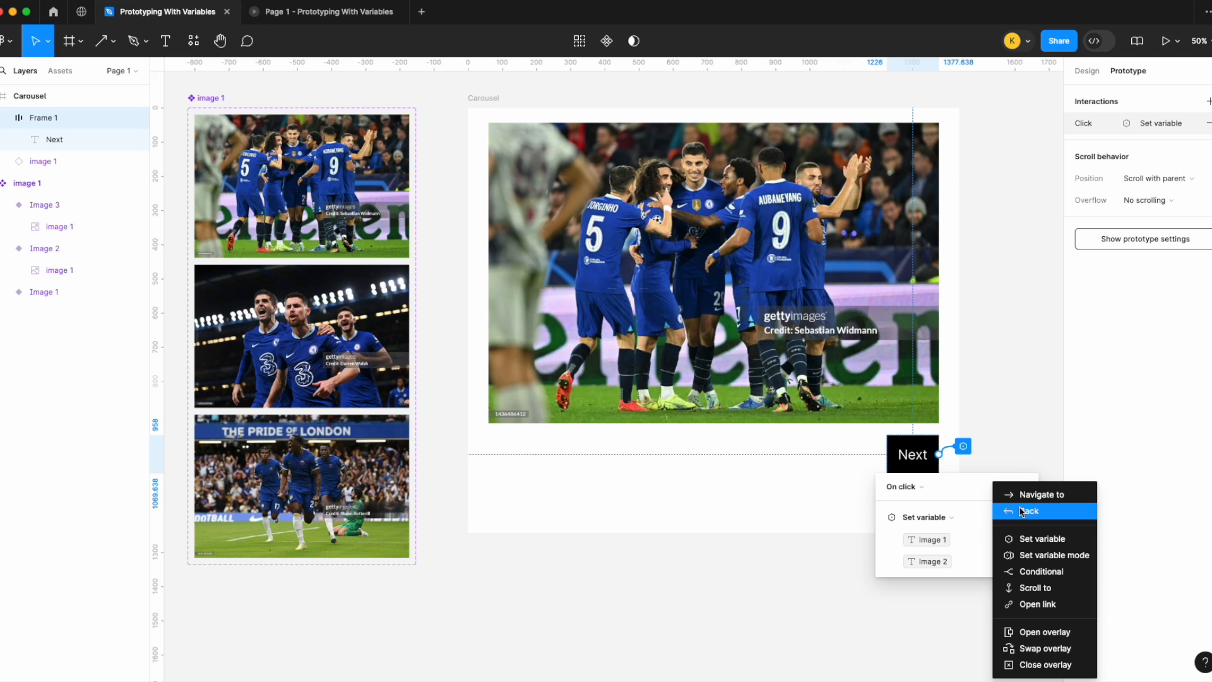
{"action": "left_click", "coordinate": [1043, 539]}
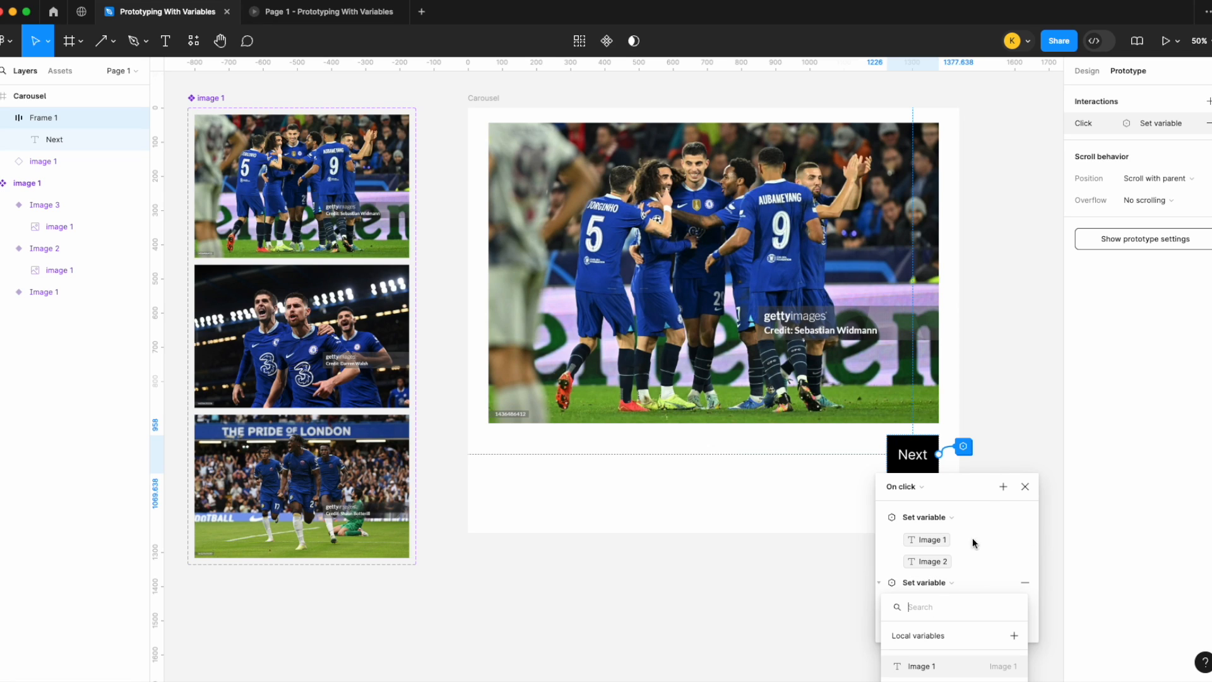
{"action": "left_click", "coordinate": [984, 487]}
{"action": "left_click_drag", "start_coordinate": [979, 494], "coordinate": [1018, 268]}
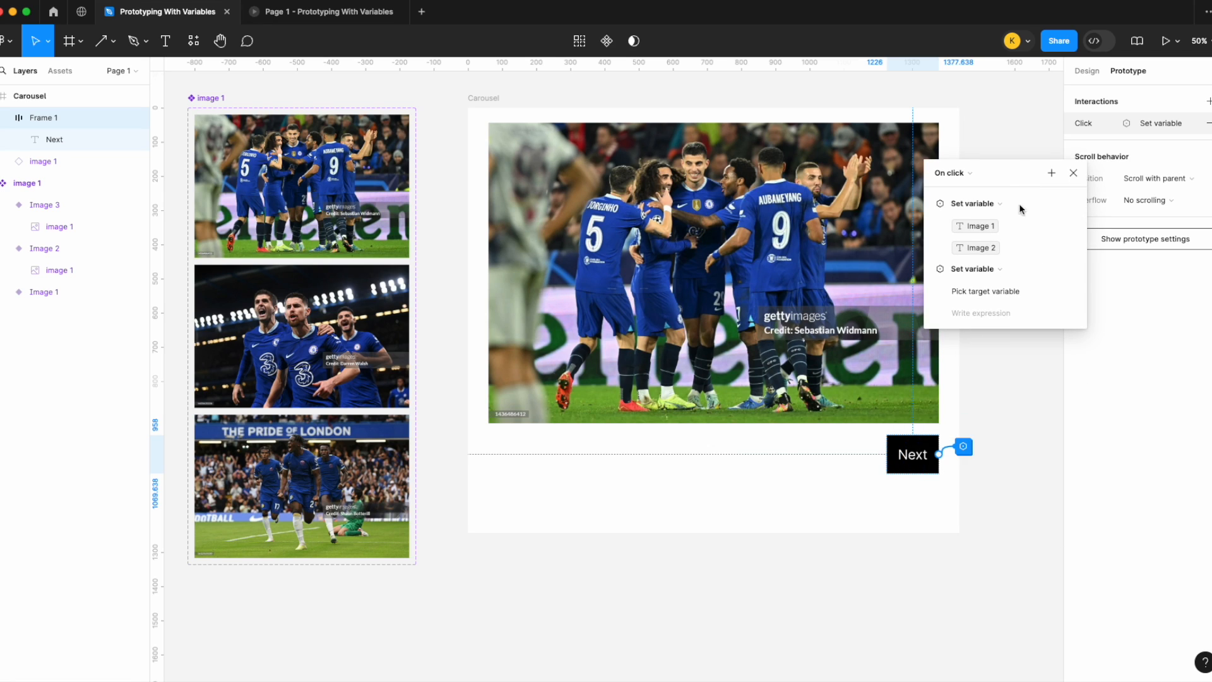
{"action": "left_click", "coordinate": [1000, 292]}
{"action": "left_click", "coordinate": [983, 373]}
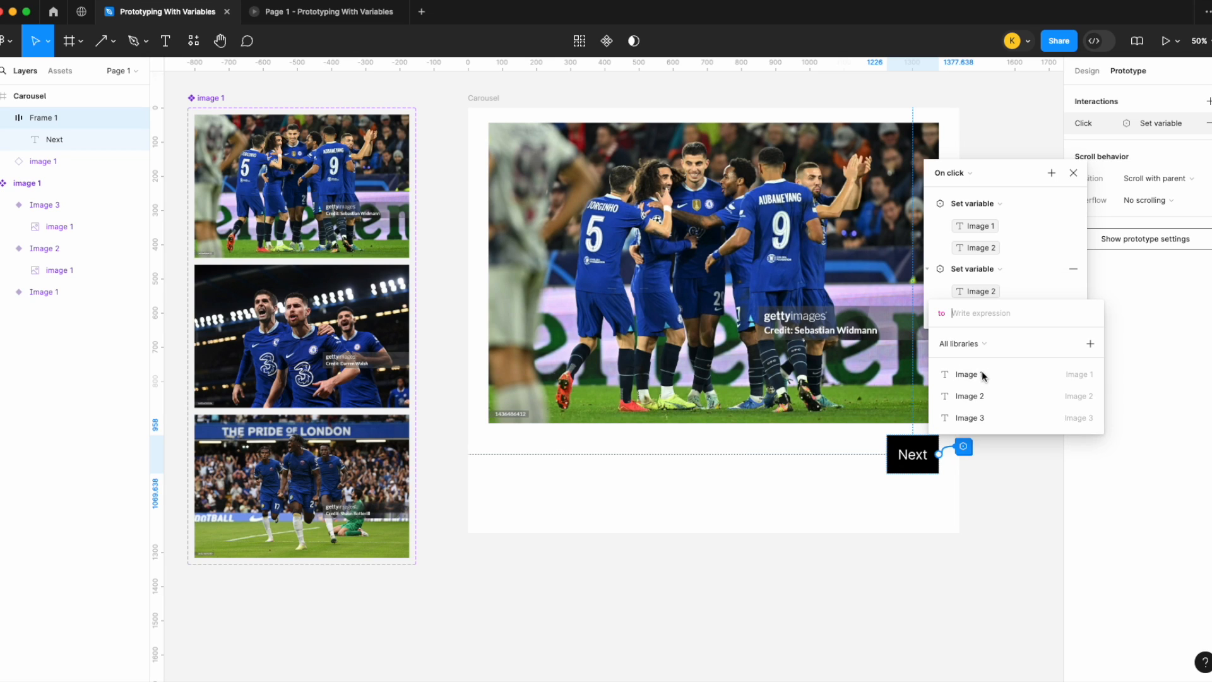
{"action": "left_click", "coordinate": [995, 416]}
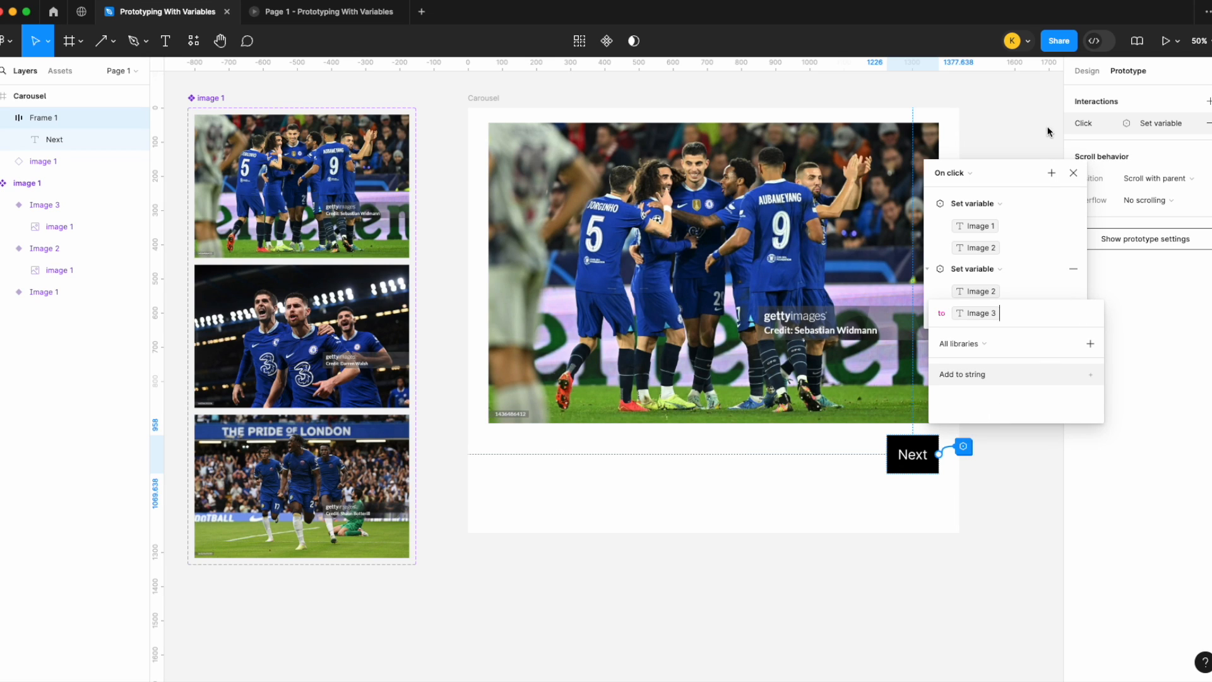
Step: Close the stale prototype tab and present the Carousel frame again
{"action": "left_click", "coordinate": [1039, 147]}
{"action": "left_click", "coordinate": [348, 19]}
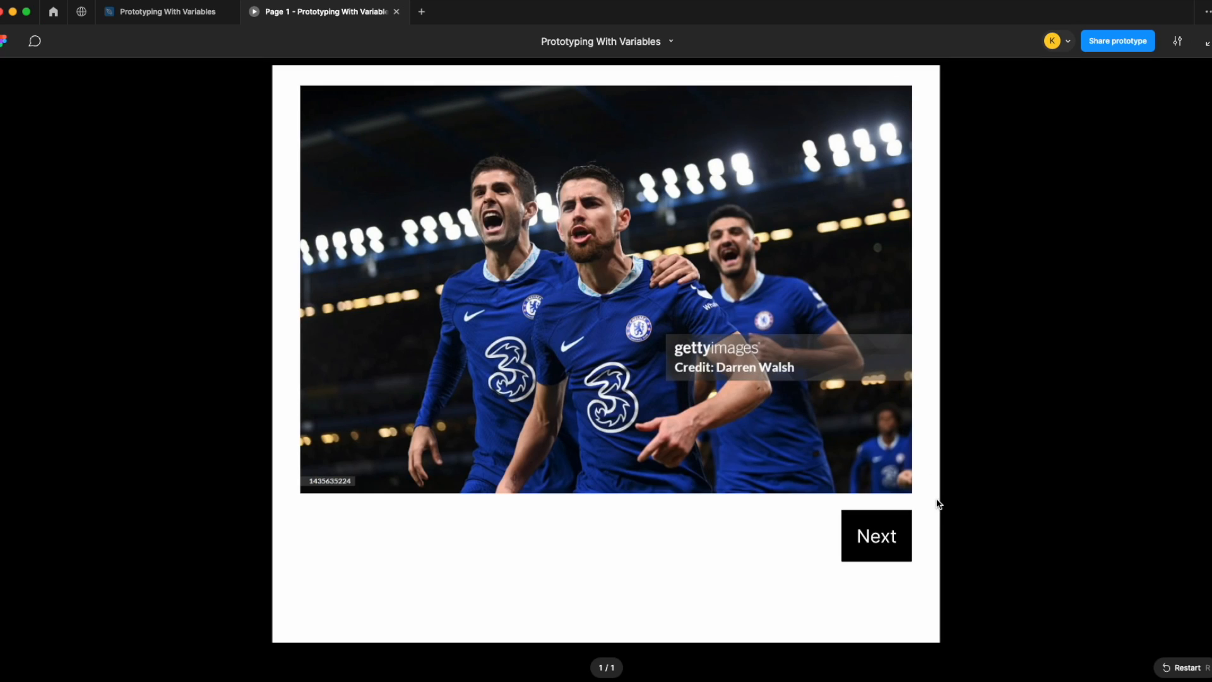
{"action": "left_click", "coordinate": [397, 11]}
{"action": "left_click", "coordinate": [495, 98]}
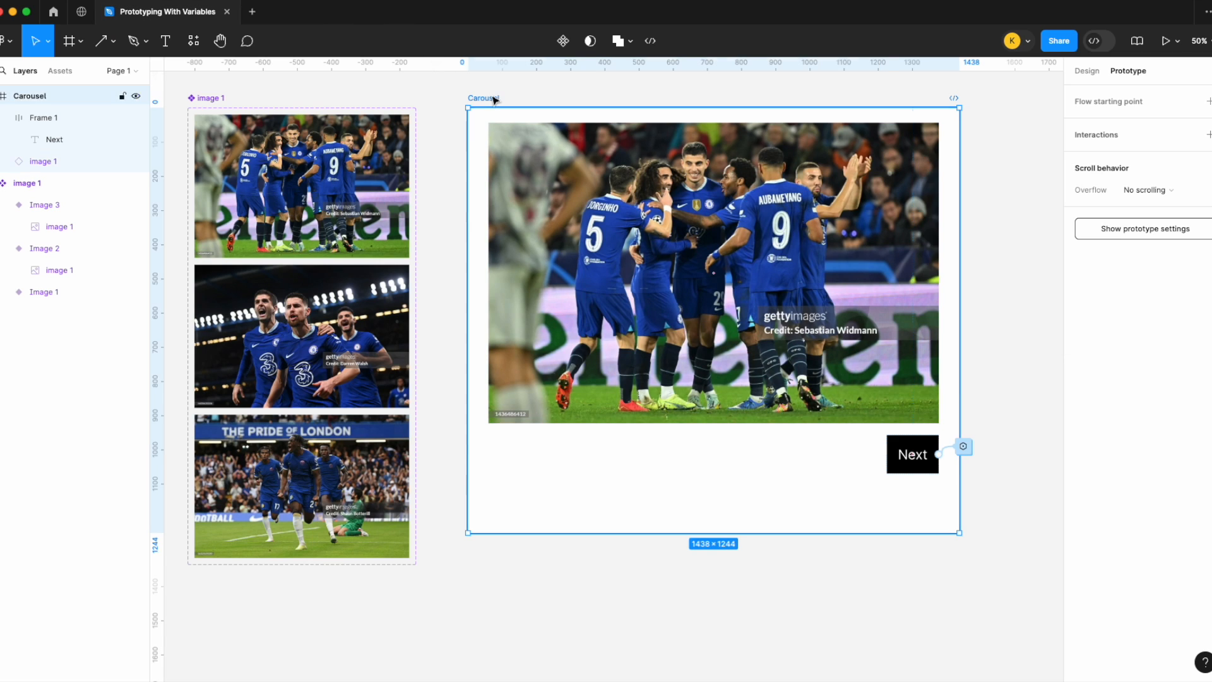
{"action": "left_click", "coordinate": [1178, 40]}
{"action": "left_click", "coordinate": [1165, 66]}
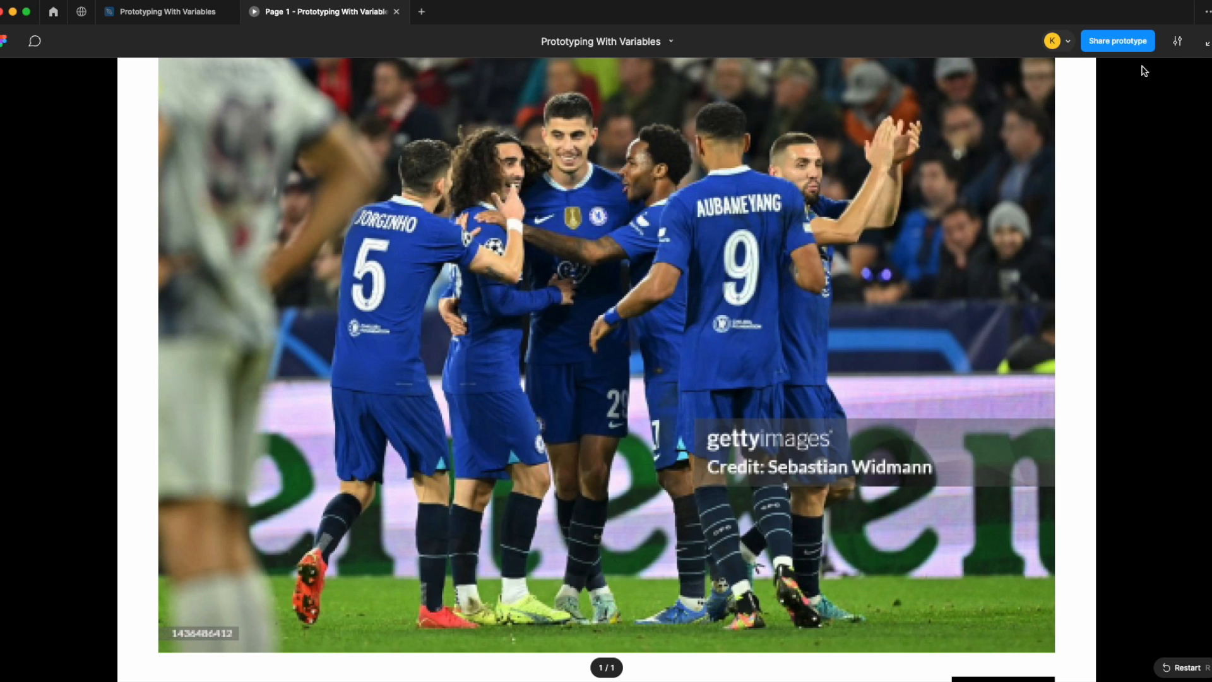
Step: Switch the presentation scaling to Fill screen, test the Next button twice, and return to the design file
{"action": "left_click", "coordinate": [1178, 43]}
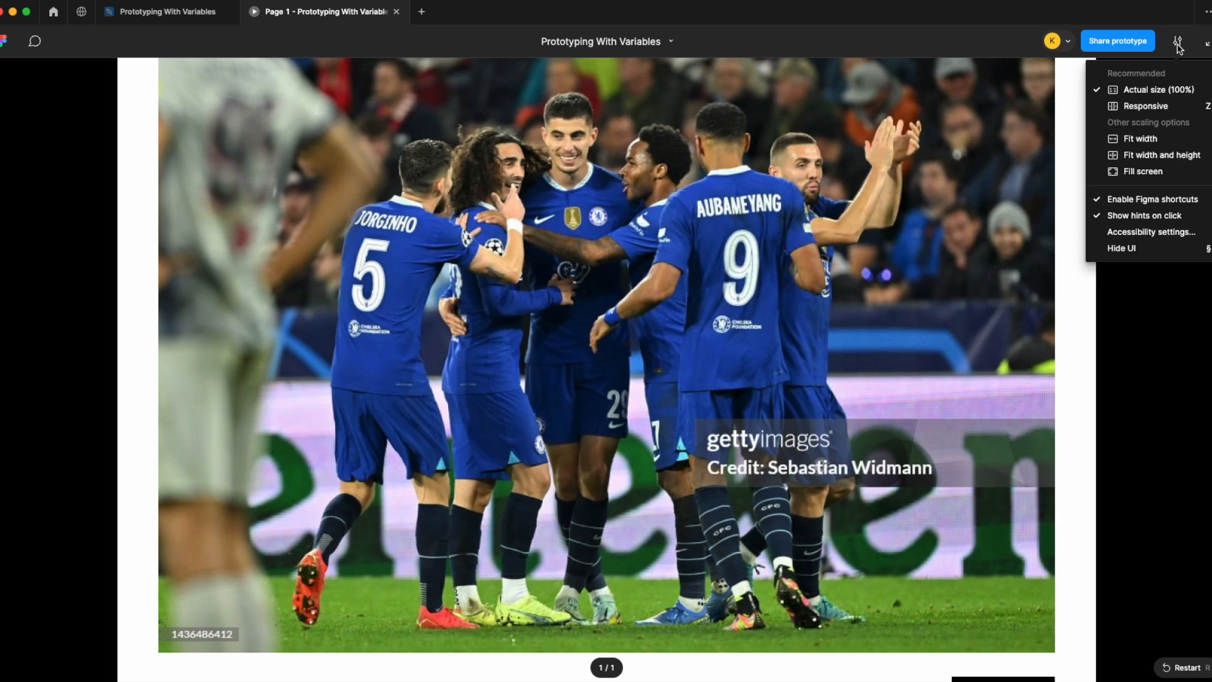
{"action": "left_click", "coordinate": [1146, 171]}
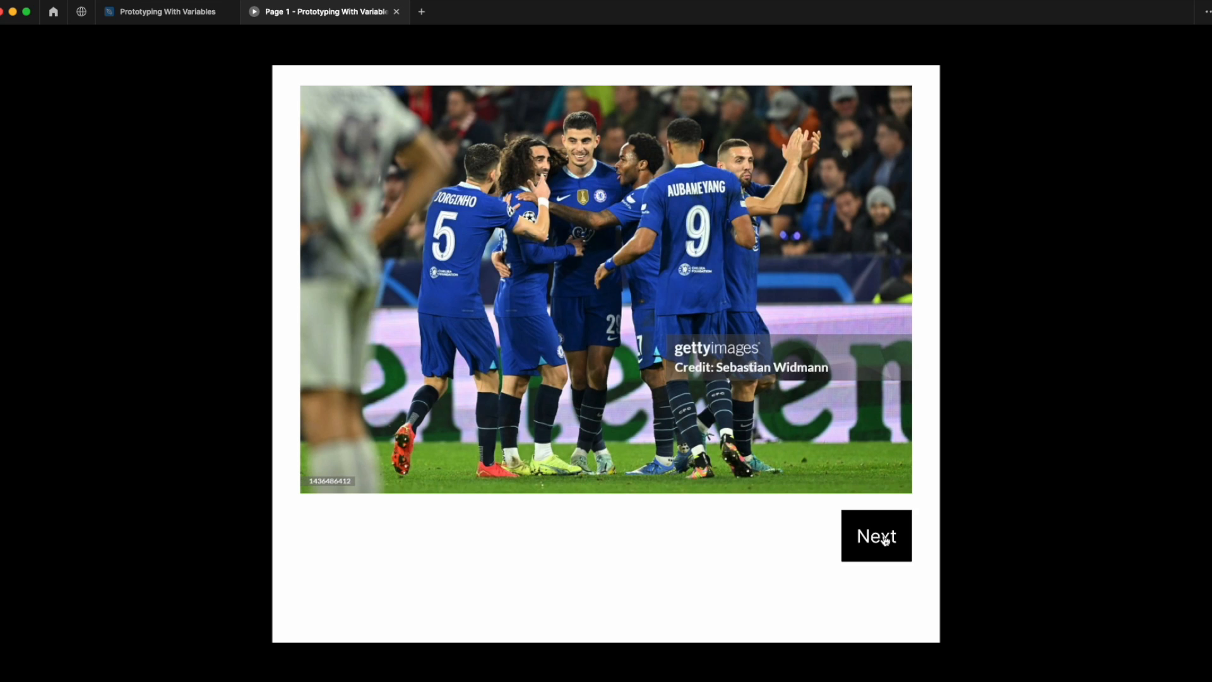
{"action": "left_click", "coordinate": [885, 540]}
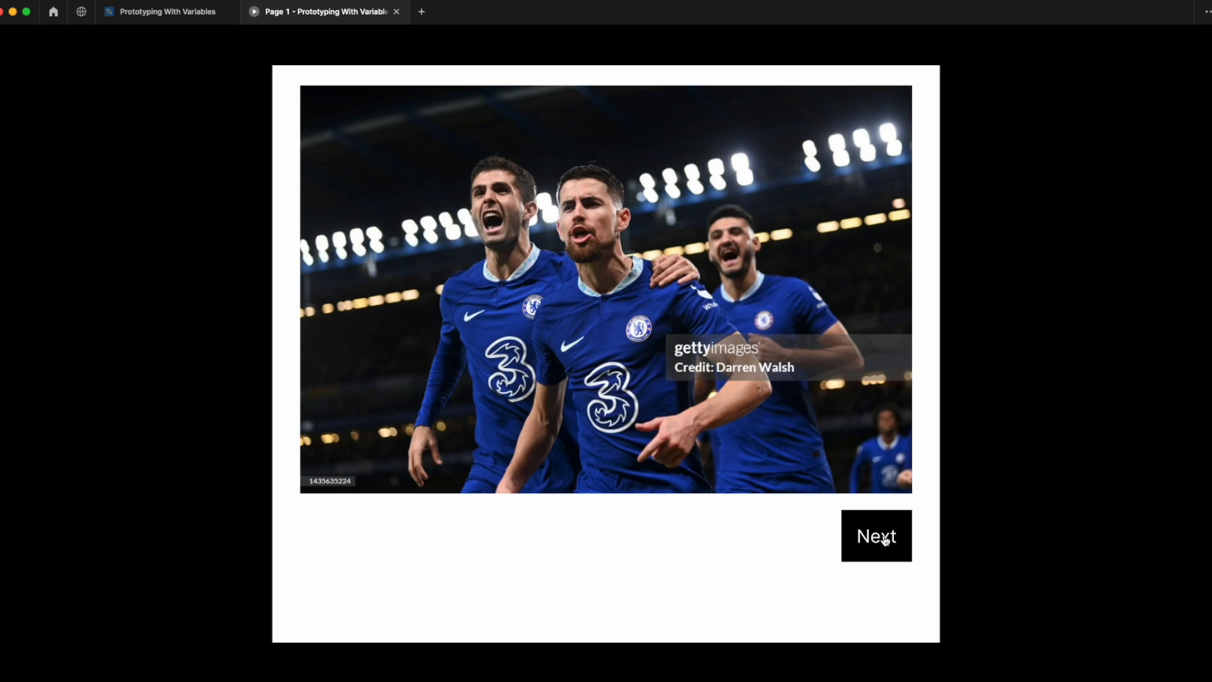
{"action": "left_click", "coordinate": [885, 540]}
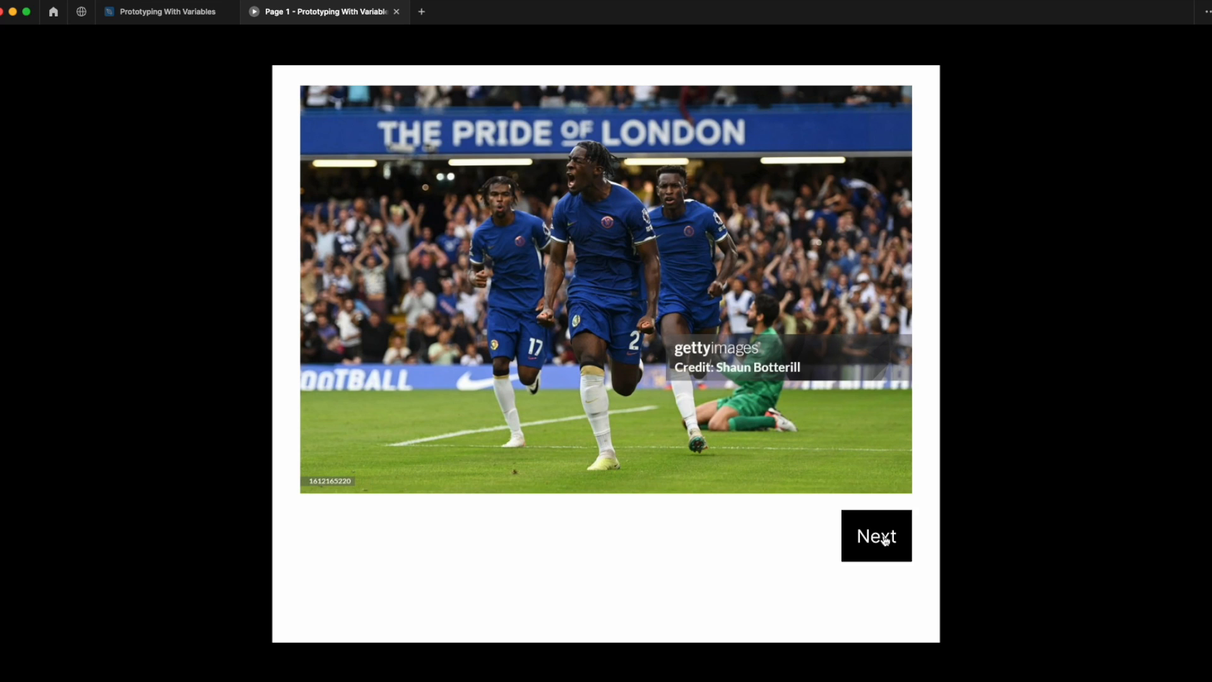
{"action": "left_click", "coordinate": [168, 11]}
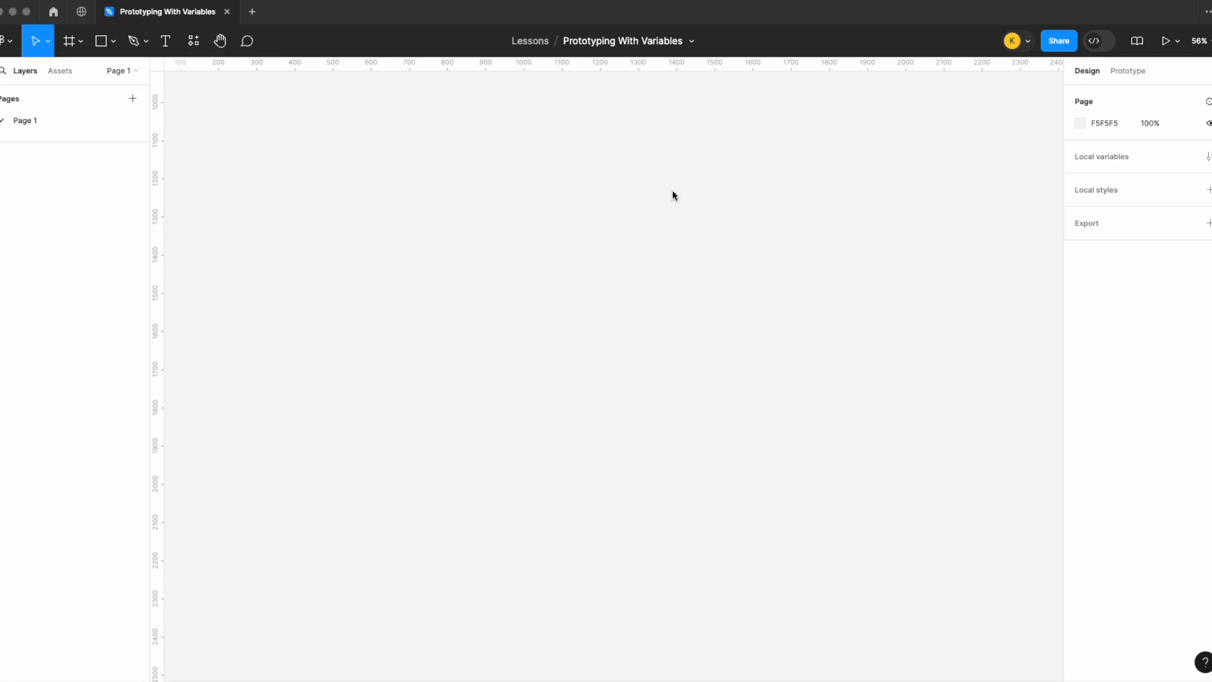
Step: Draw a new frame about 902 × 849 on the empty page
{"action": "left_click", "coordinate": [77, 44]}
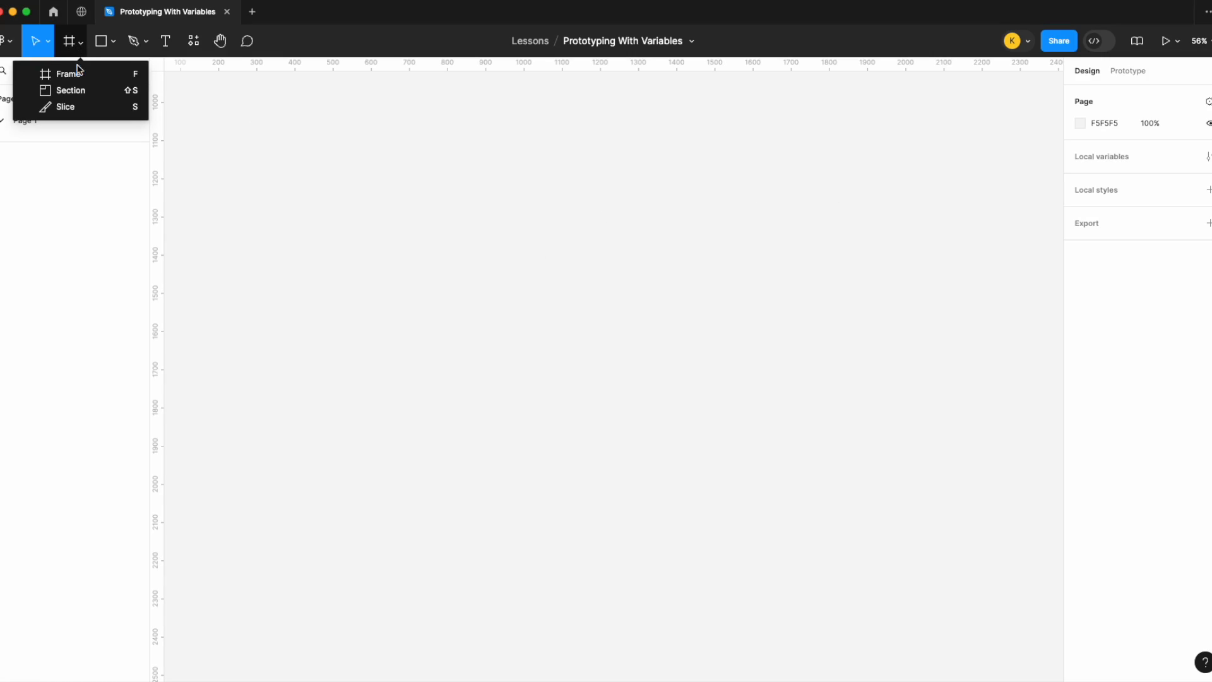
{"action": "left_click", "coordinate": [76, 72]}
{"action": "left_click_drag", "start_coordinate": [455, 184], "coordinate": [800, 505]}
{"action": "left_click", "coordinate": [858, 433]}
{"action": "left_click_drag", "start_coordinate": [689, 353], "coordinate": [524, 349]}
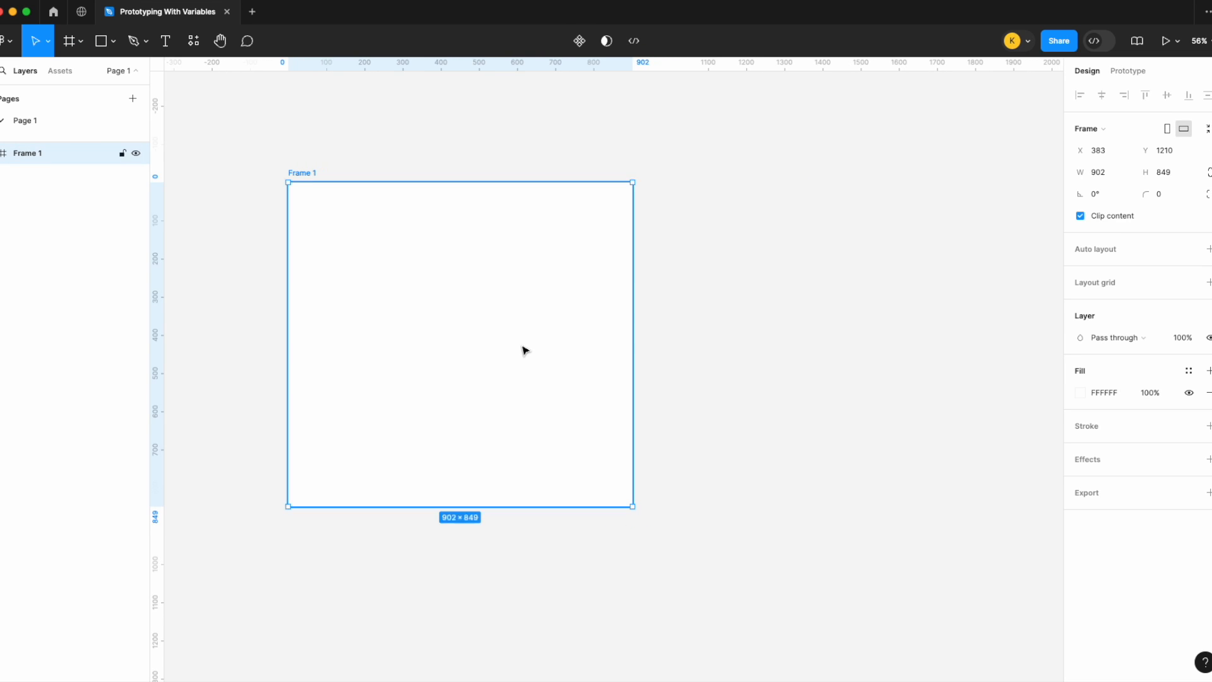
Step: Add a text layer reading Change mode inside the new frame
{"action": "left_click", "coordinate": [800, 289]}
{"action": "scroll", "coordinate": [799, 289], "scroll_direction": "right", "scroll_amount": 1}
{"action": "scroll", "coordinate": [800, 289], "scroll_direction": "right", "scroll_amount": 1}
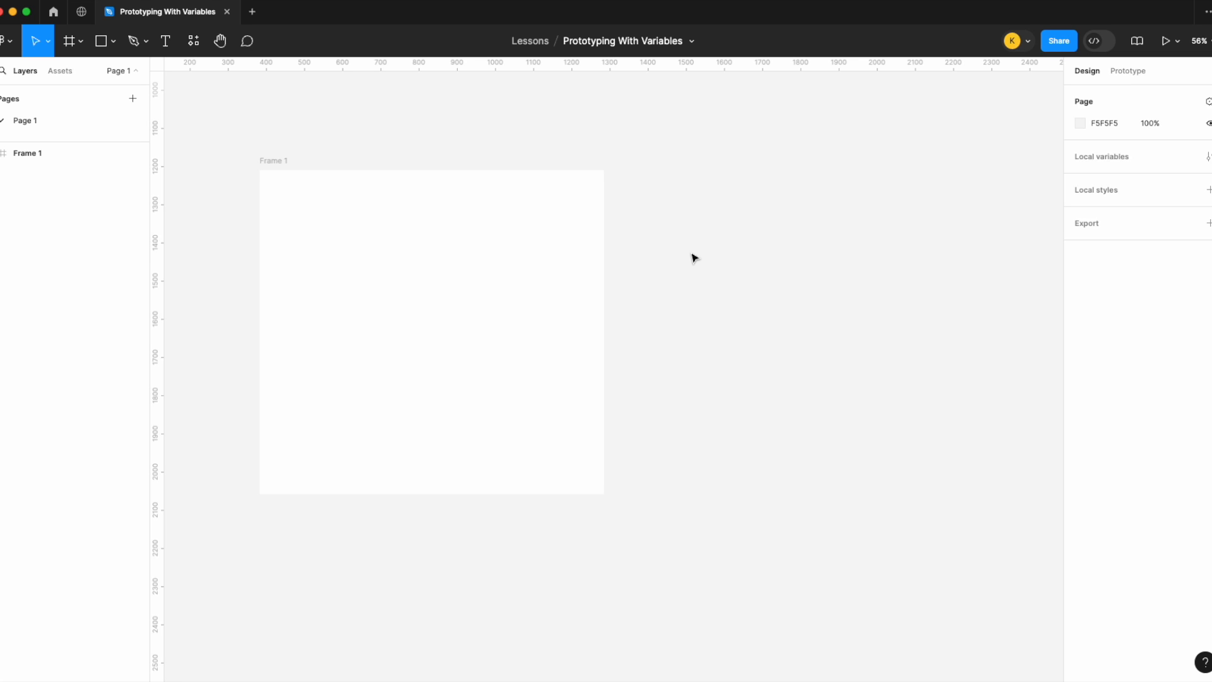
{"action": "left_click", "coordinate": [161, 50]}
{"action": "scroll", "coordinate": [396, 244], "scroll_direction": "up", "scroll_amount": 2}
{"action": "left_click_drag", "start_coordinate": [327, 279], "coordinate": [524, 350]}
{"action": "scroll", "coordinate": [524, 351], "scroll_direction": "up", "scroll_amount": 3}
{"action": "scroll", "coordinate": [531, 352], "scroll_direction": "left", "scroll_amount": 1}
{"action": "scroll", "coordinate": [531, 351], "scroll_direction": "left", "scroll_amount": 3}
{"action": "scroll", "coordinate": [531, 352], "scroll_direction": "up", "scroll_amount": 1}
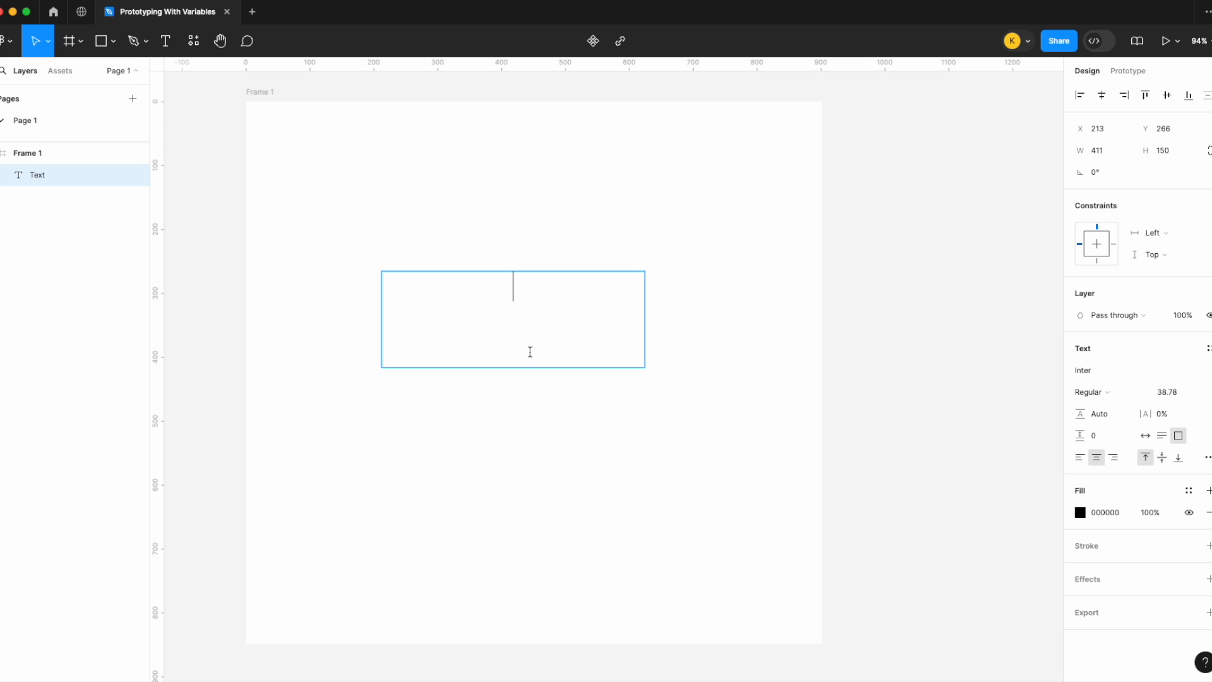
{"action": "type", "text": "Change"}
{"action": "type", "text": "mod"}
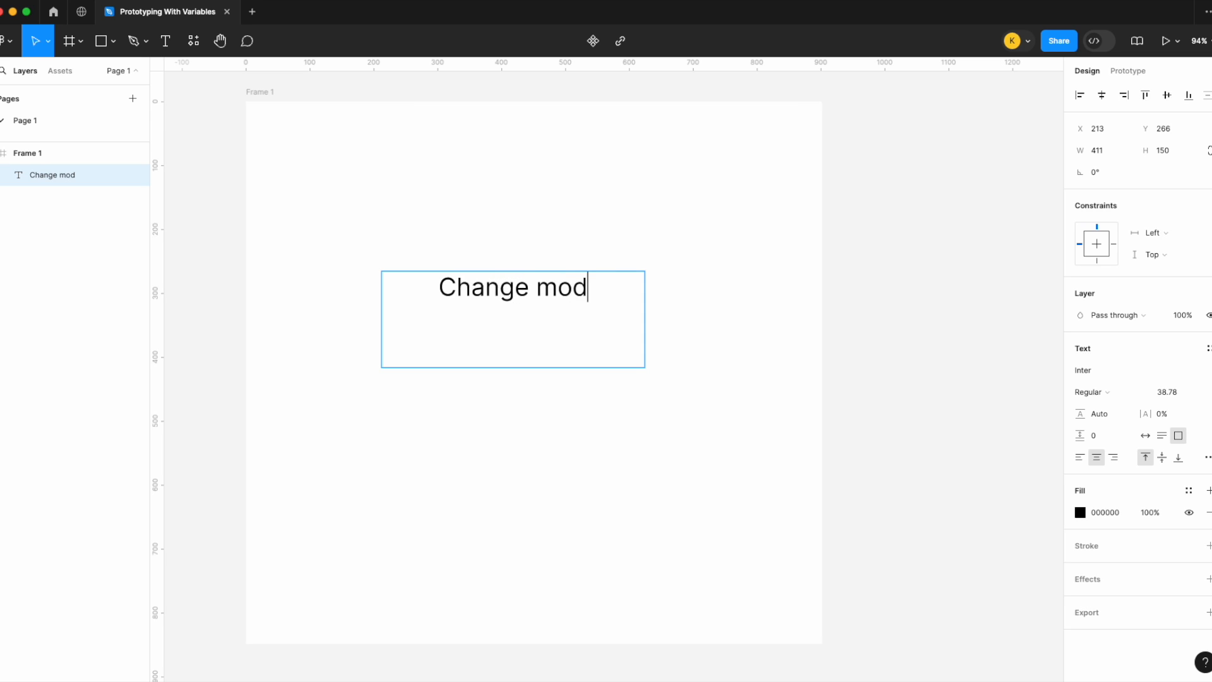
{"action": "type", "text": "e"}
{"action": "key", "text": "Escape"}
Step: Wrap the Change mode text in an auto layout frame to form a button
{"action": "key", "text": "shift+a"}
{"action": "left_click_drag", "start_coordinate": [486, 309], "coordinate": [544, 335]}
{"action": "left_click_drag", "start_coordinate": [598, 307], "coordinate": [632, 330]}
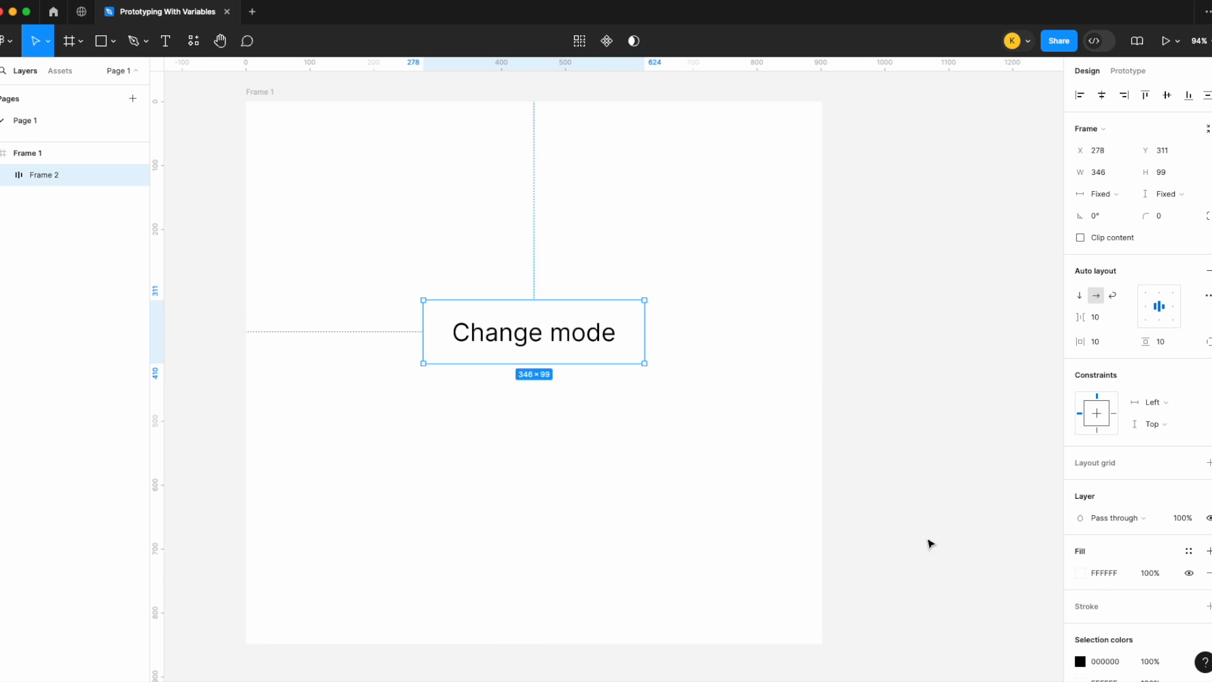
{"action": "left_click", "coordinate": [884, 358]}
Step: Open the local variables and create a color variable named Page color
{"action": "scroll", "coordinate": [947, 284], "scroll_direction": "right", "scroll_amount": 1}
{"action": "left_click", "coordinate": [1206, 156]}
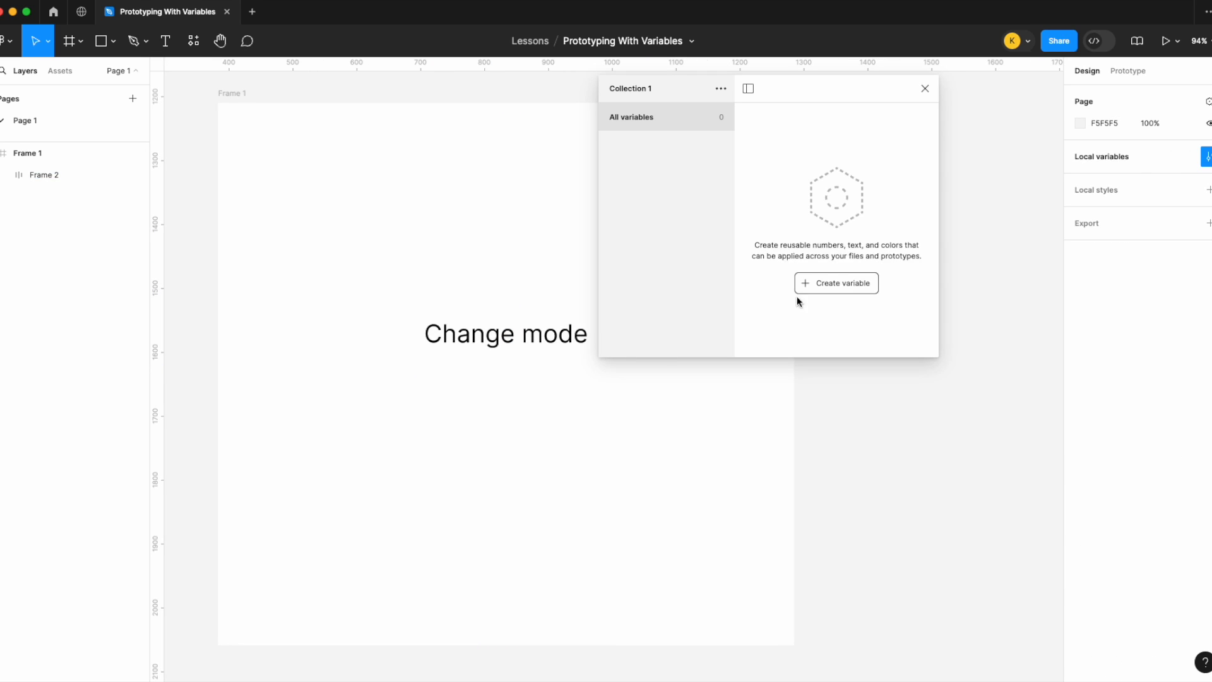
{"action": "left_click_drag", "start_coordinate": [865, 93], "coordinate": [1084, 93]}
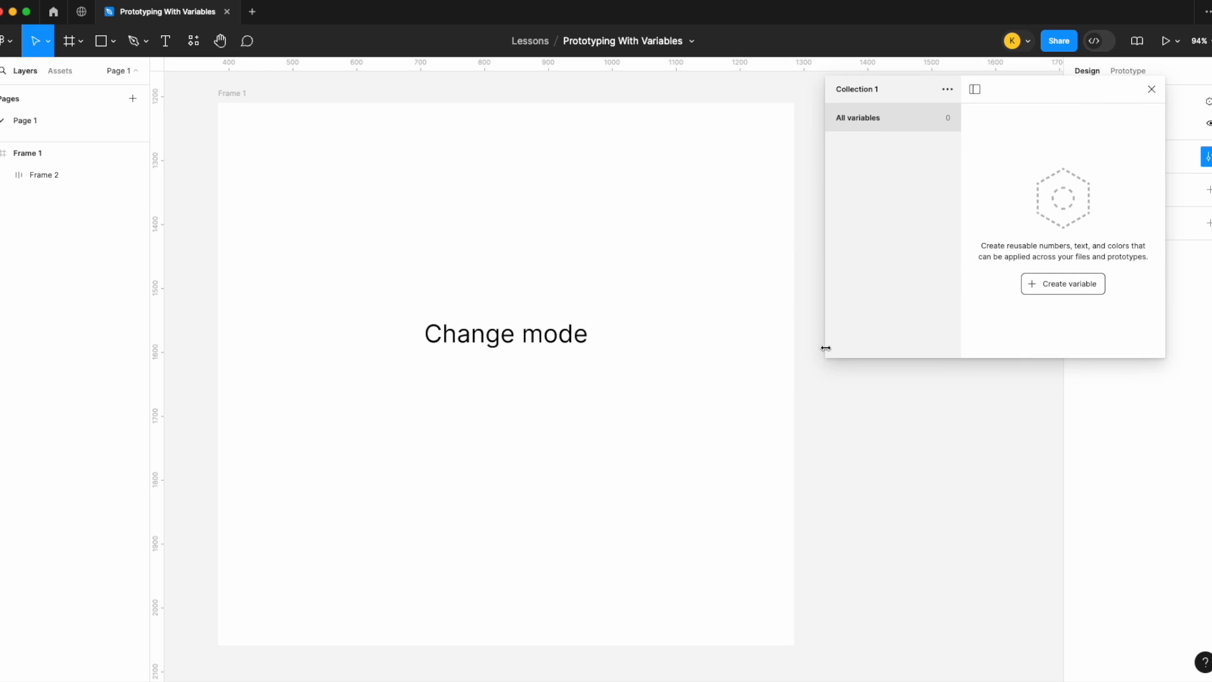
{"action": "left_click_drag", "start_coordinate": [825, 348], "coordinate": [721, 377]}
{"action": "left_click_drag", "start_coordinate": [855, 354], "coordinate": [856, 451]}
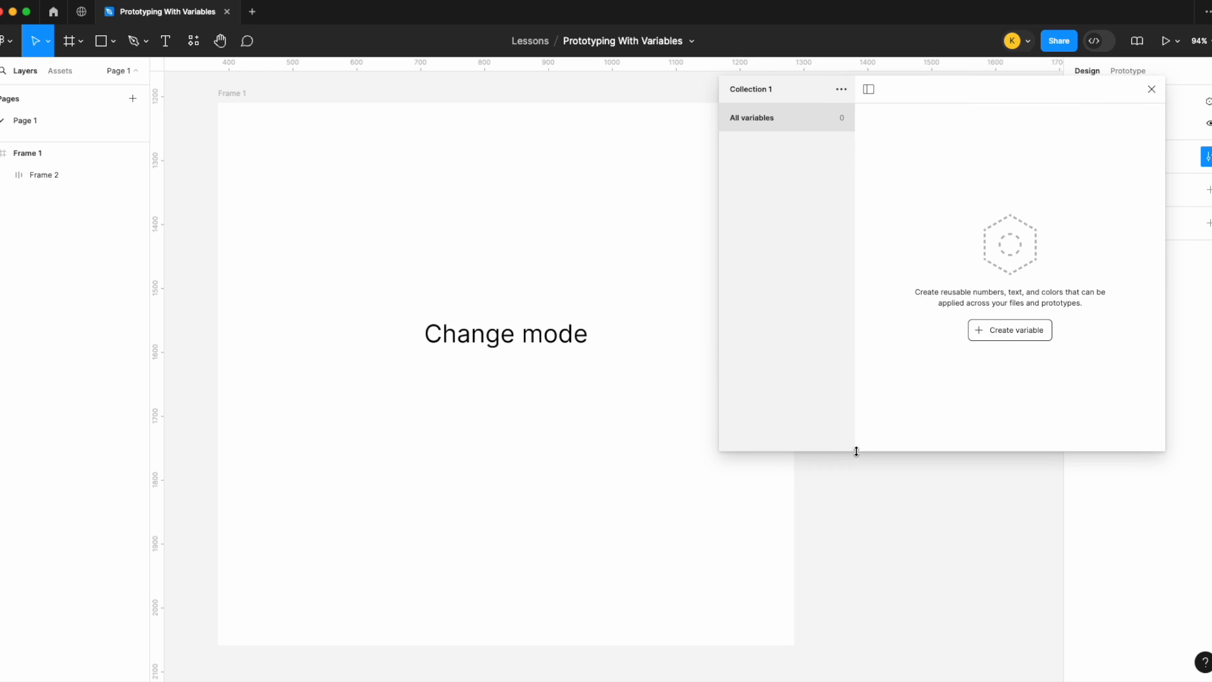
{"action": "left_click", "coordinate": [1013, 330]}
{"action": "left_click", "coordinate": [1018, 356]}
{"action": "left_click_drag", "start_coordinate": [715, 155], "coordinate": [449, 156]}
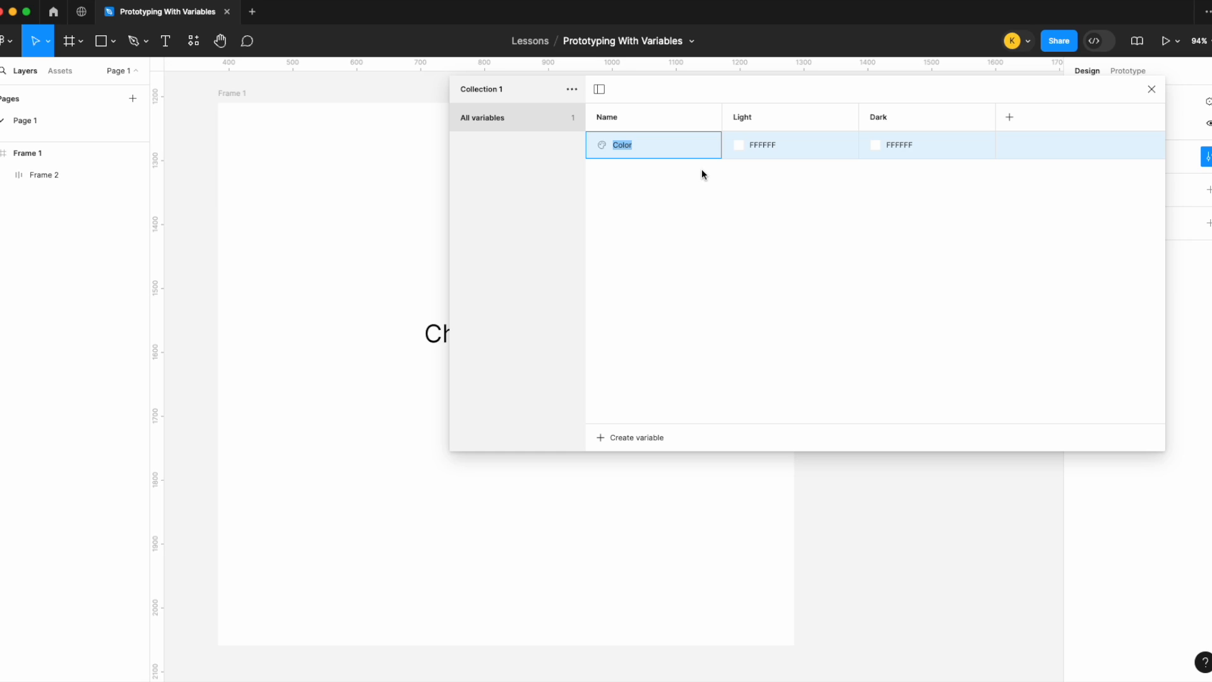
{"action": "type", "text": "Page"}
{"action": "key", "text": "Return"}
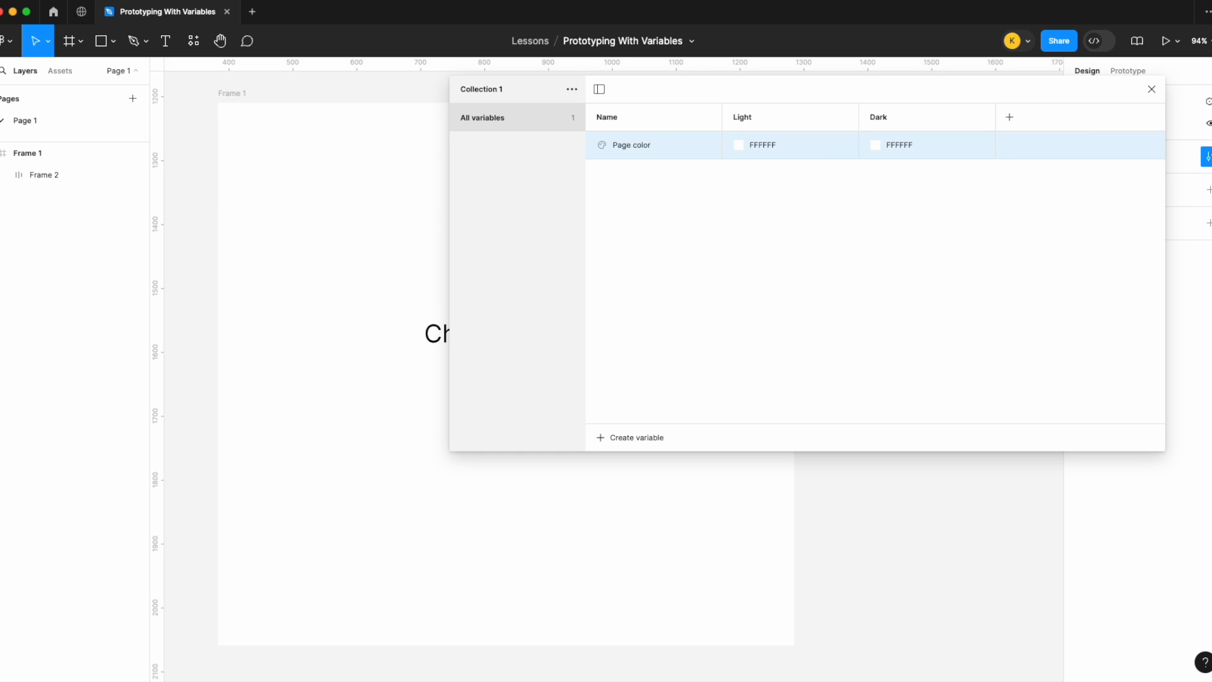
Step: Set Page color's Dark mode value to black 000000
{"action": "left_click", "coordinate": [876, 144]}
{"action": "left_click_drag", "start_coordinate": [929, 234], "coordinate": [681, 622]}
{"action": "left_click", "coordinate": [729, 376]}
Step: Duplicate the variable and rename the copy Button background
{"action": "key", "text": "super+d"}
{"action": "type", "text": "Button background"}
{"action": "key", "text": "Return"}
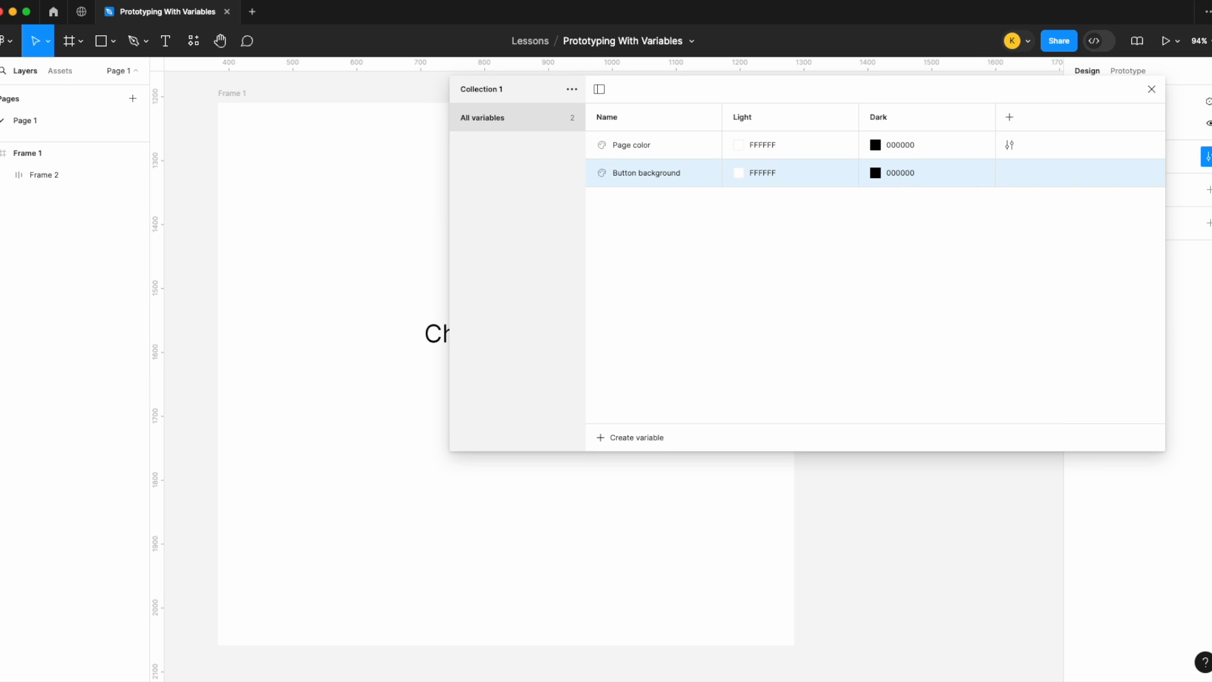
Step: Duplicate the variable again and rename the copy Text
{"action": "key", "text": "super+d"}
{"action": "type", "text": "Text"}
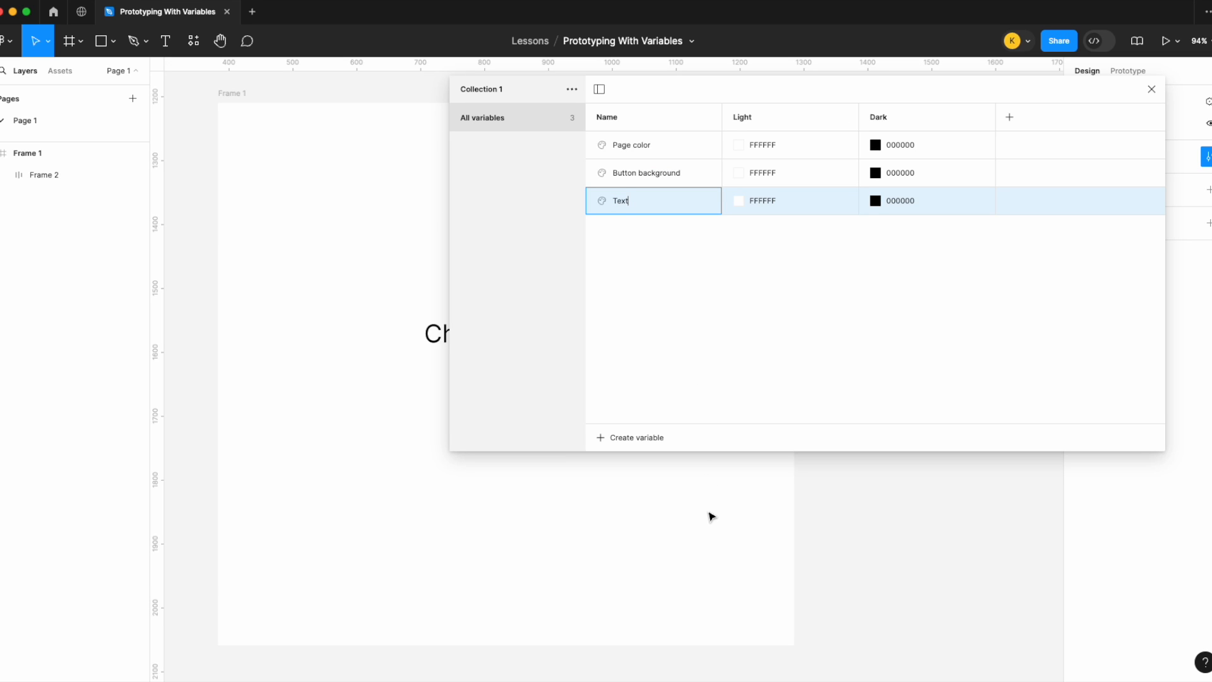
{"action": "key", "text": "Return"}
Step: Set Button background's Light mode value to 000000
{"action": "scroll", "coordinate": [335, 415], "scroll_direction": "down", "scroll_amount": 5}
{"action": "scroll", "coordinate": [335, 414], "scroll_direction": "right", "scroll_amount": 2}
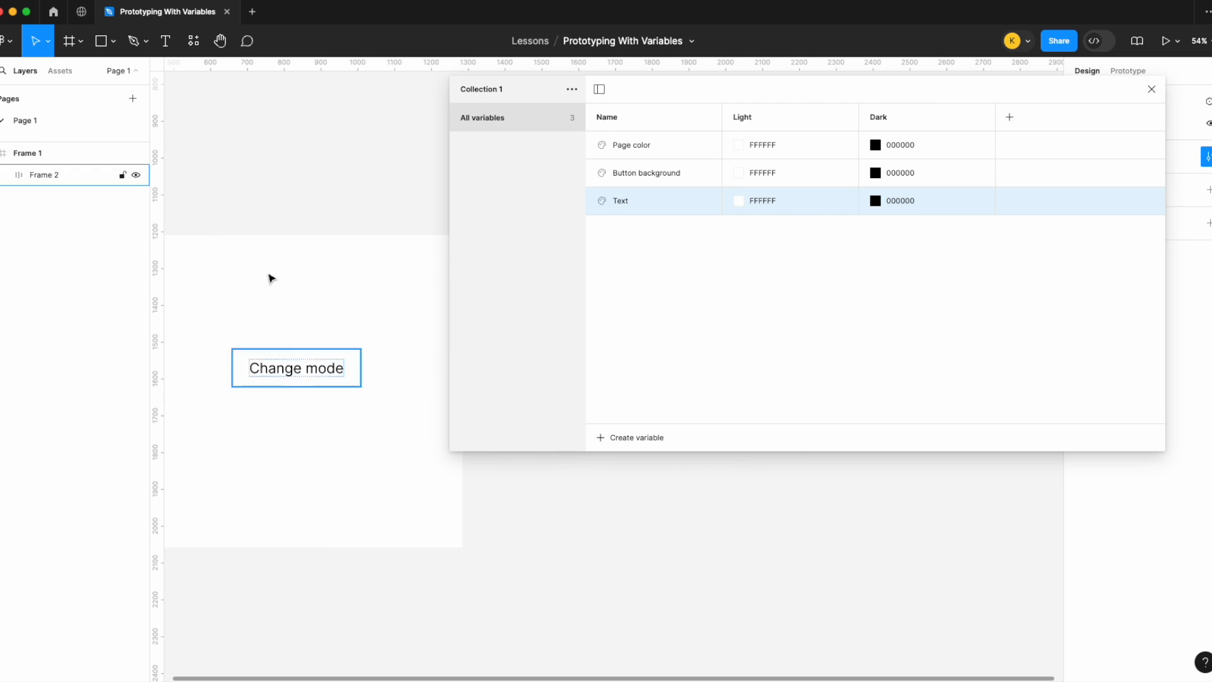
{"action": "left_click_drag", "start_coordinate": [444, 233], "coordinate": [573, 233]}
{"action": "left_click", "coordinate": [863, 173]}
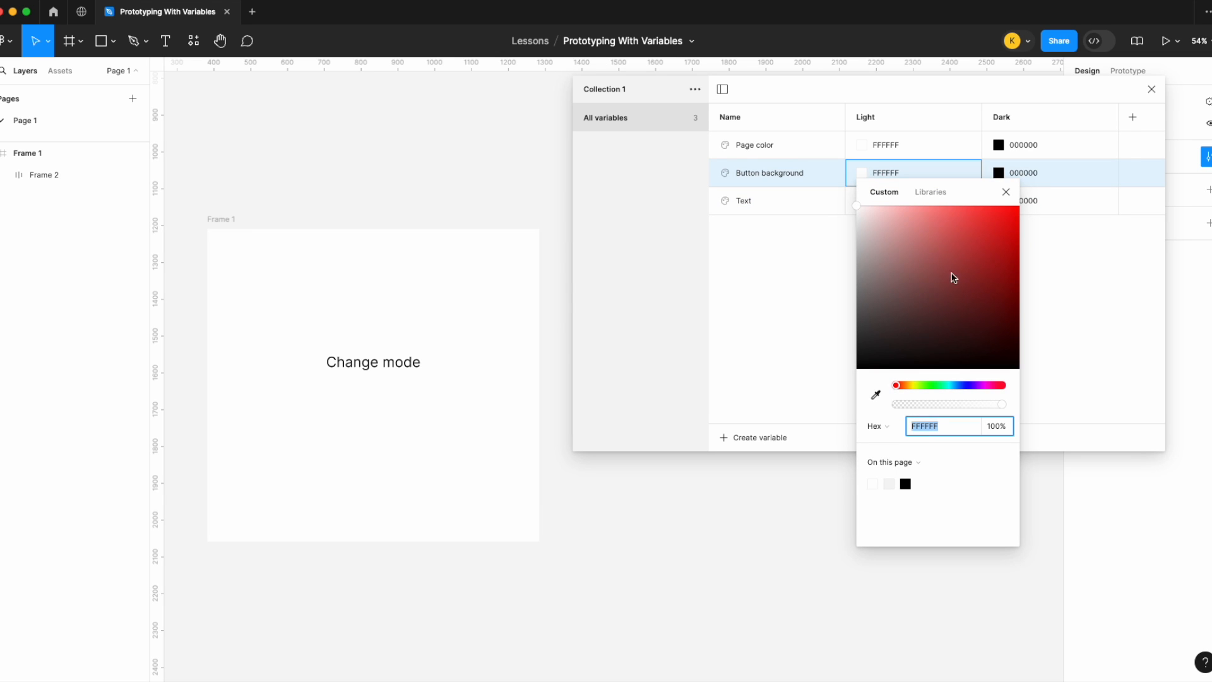
{"action": "type", "text": "000000"}
{"action": "key", "text": "Return"}
{"action": "left_click", "coordinate": [1006, 192]}
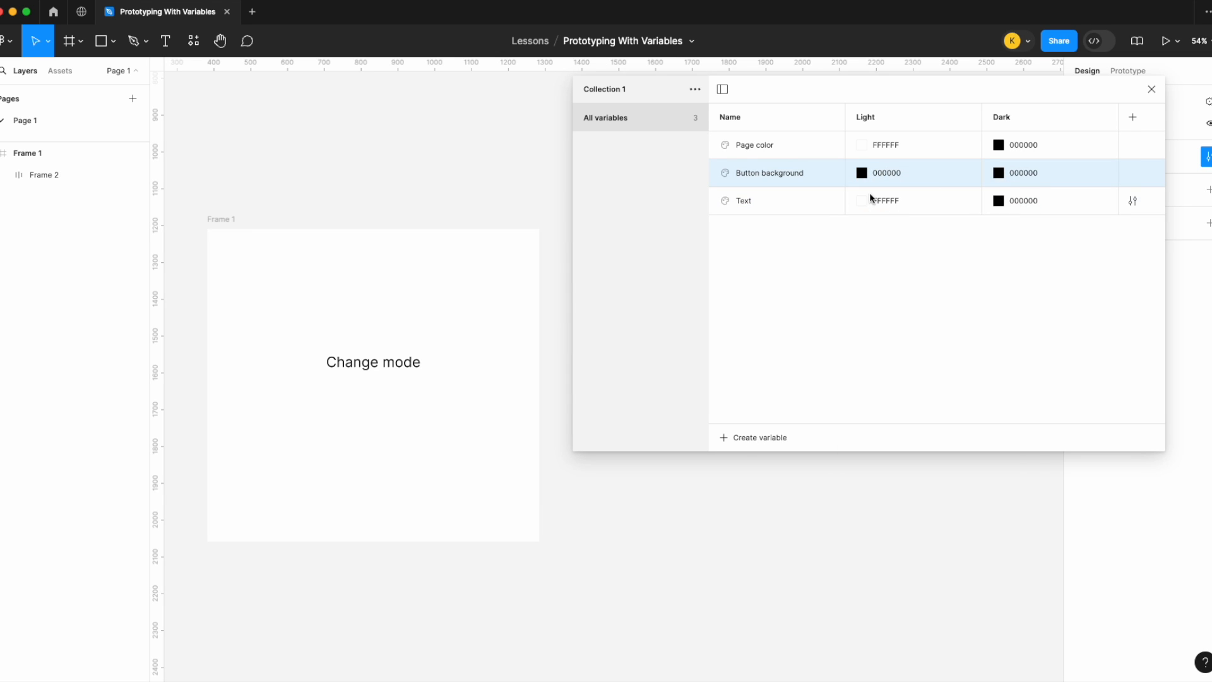
Step: Set Button background's Dark mode value to FFFFFF and close the variables dialog
{"action": "left_click", "coordinate": [1001, 176]}
{"action": "left_click", "coordinate": [999, 174]}
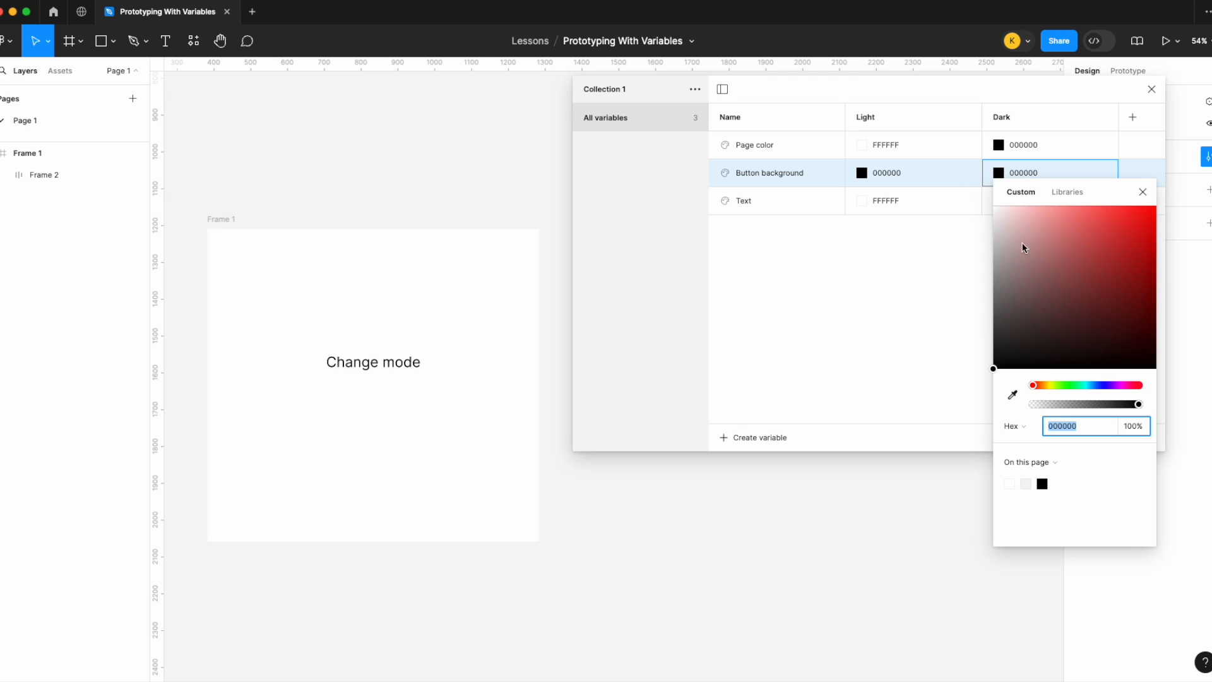
{"action": "type", "text": "FFFFFF"}
{"action": "key", "text": "Return"}
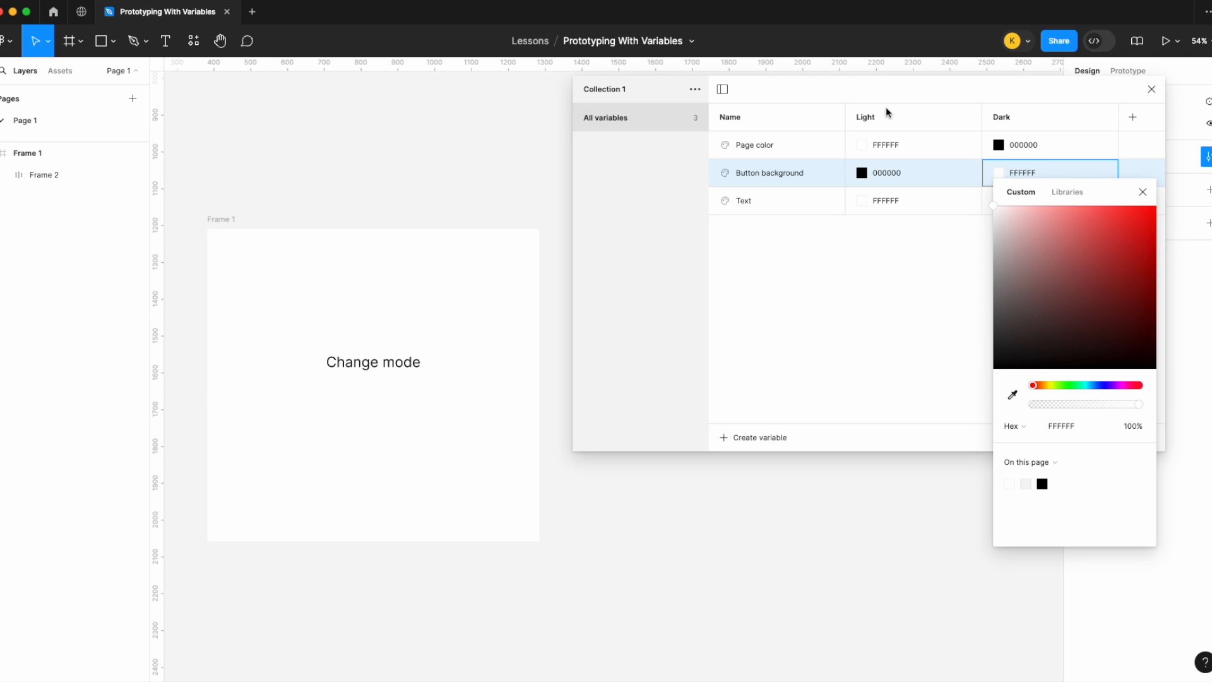
{"action": "key", "text": "Escape"}
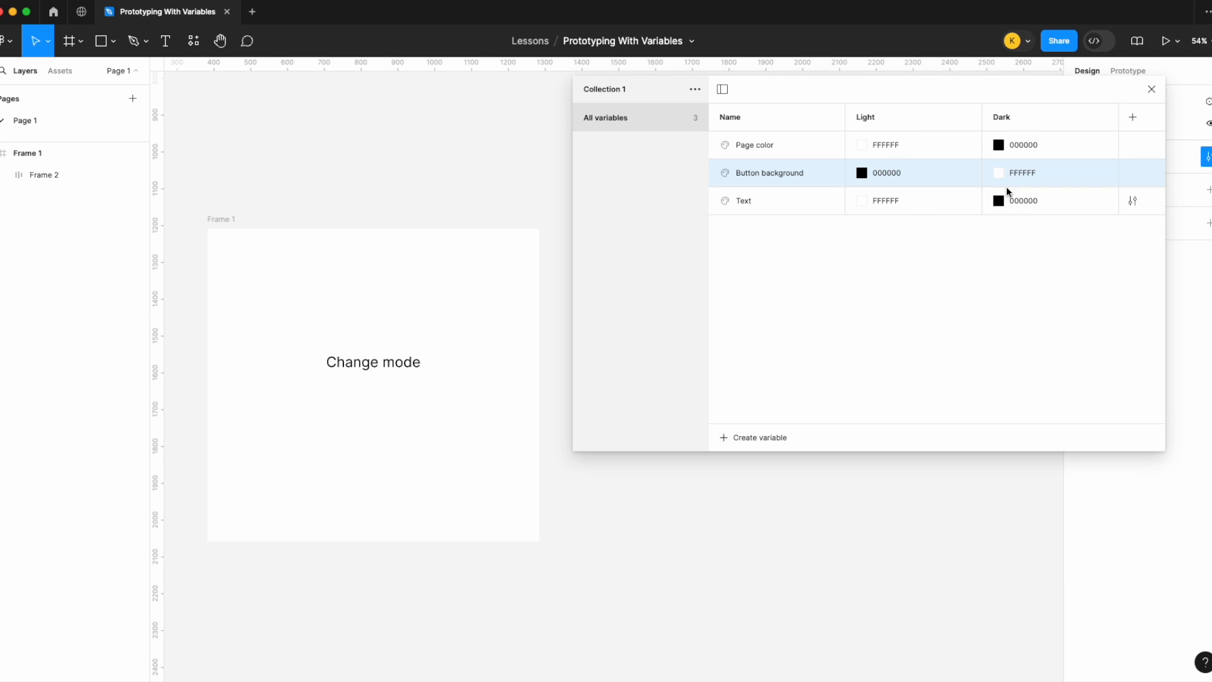
{"action": "left_click", "coordinate": [1153, 91]}
Step: Apply the Button background color variable to the button frame's fill
{"action": "scroll", "coordinate": [600, 304], "scroll_direction": "left", "scroll_amount": 5}
{"action": "left_click", "coordinate": [464, 358]}
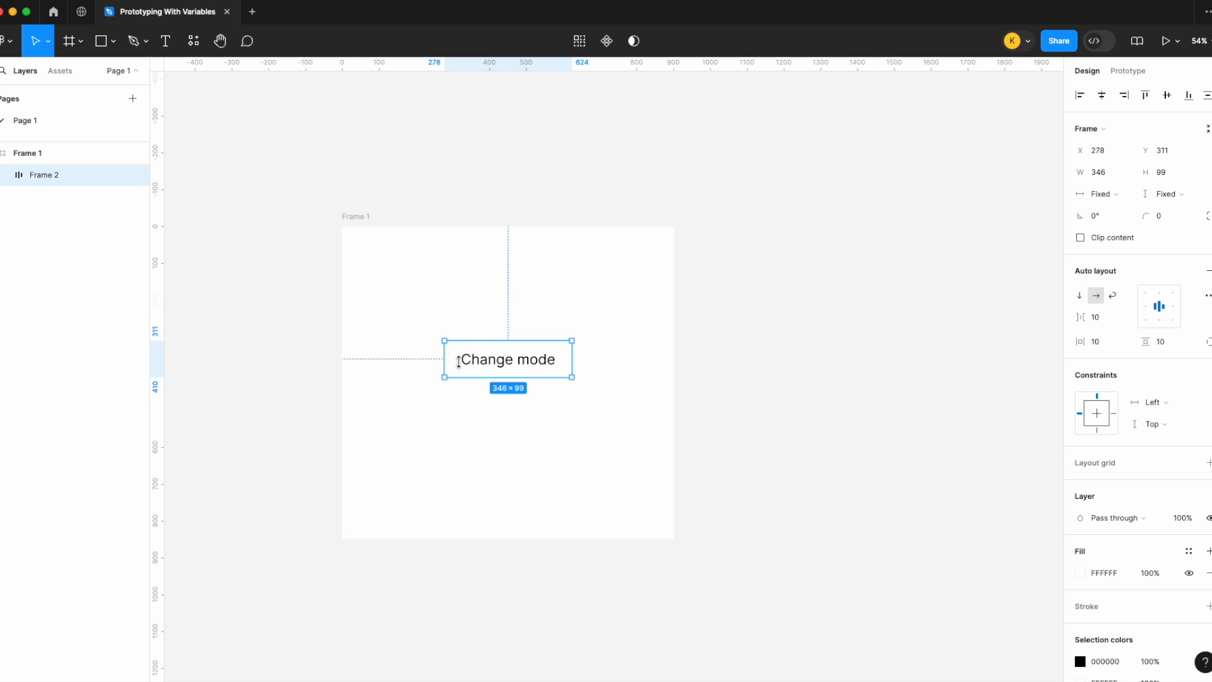
{"action": "left_click", "coordinate": [1189, 551]}
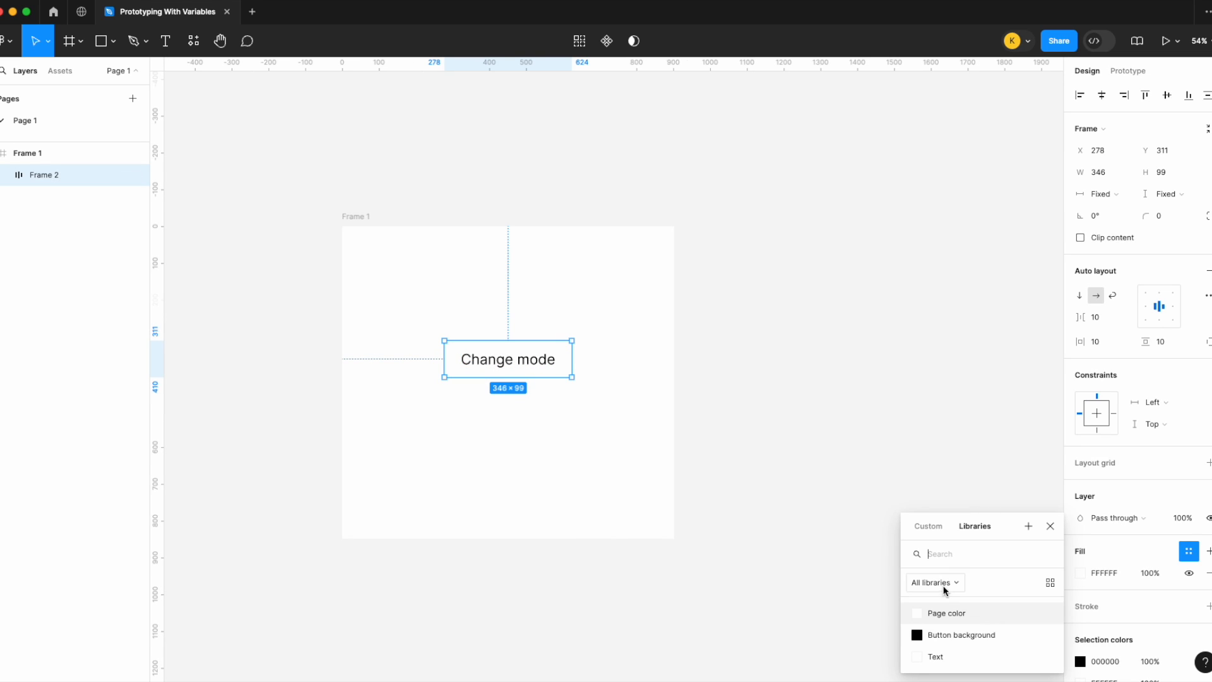
{"action": "left_click", "coordinate": [955, 635]}
Step: Apply the Text color variable to the Change mode label's fill
{"action": "double_click", "coordinate": [514, 361]}
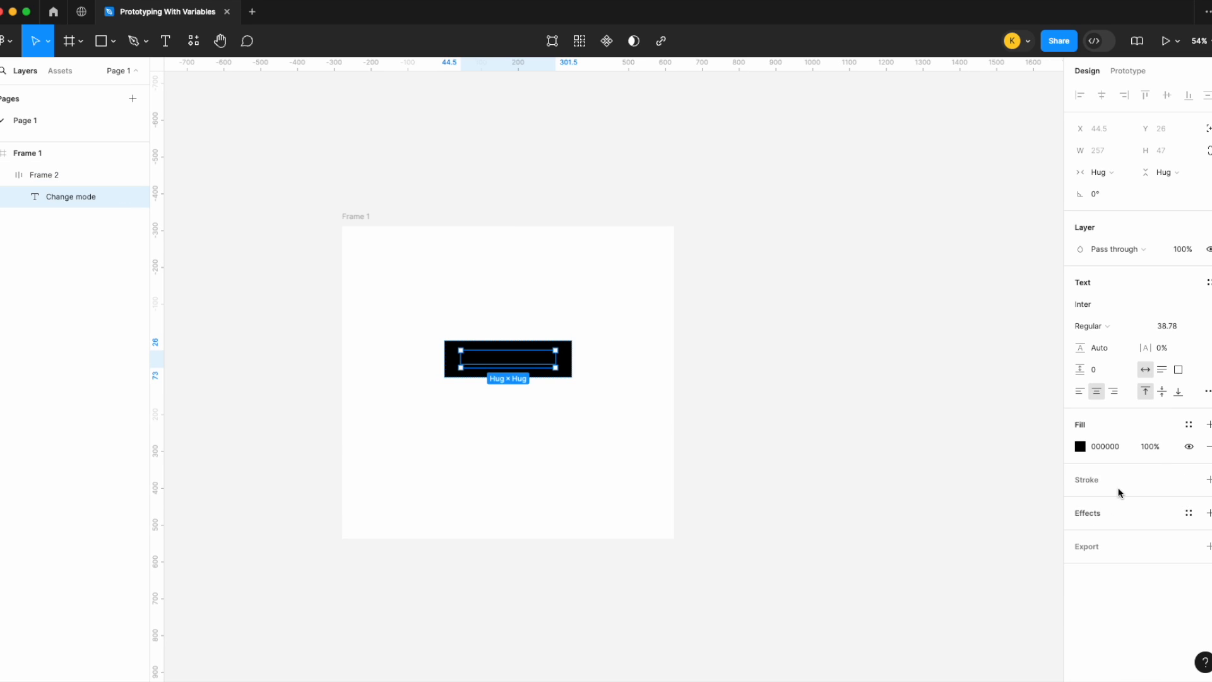
{"action": "left_click", "coordinate": [1187, 423]}
{"action": "left_click", "coordinate": [952, 559]}
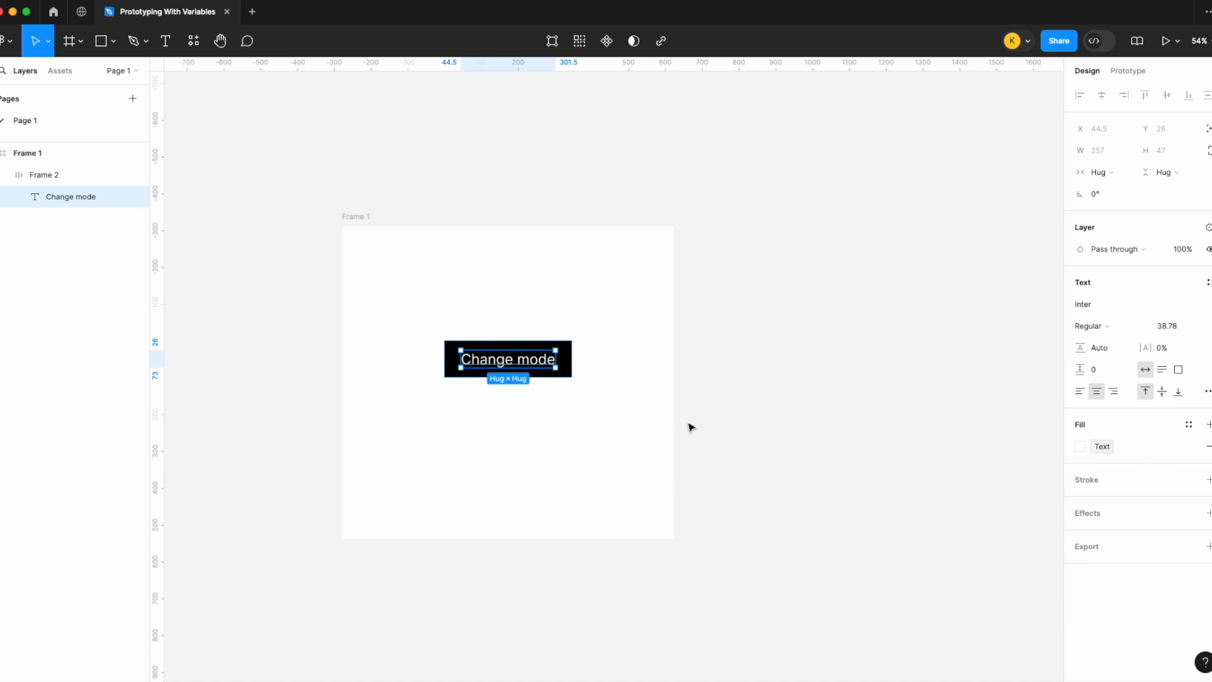
Step: Apply the Page color variable to Frame 1's fill
{"action": "left_click", "coordinate": [378, 214]}
{"action": "left_click", "coordinate": [1189, 371]}
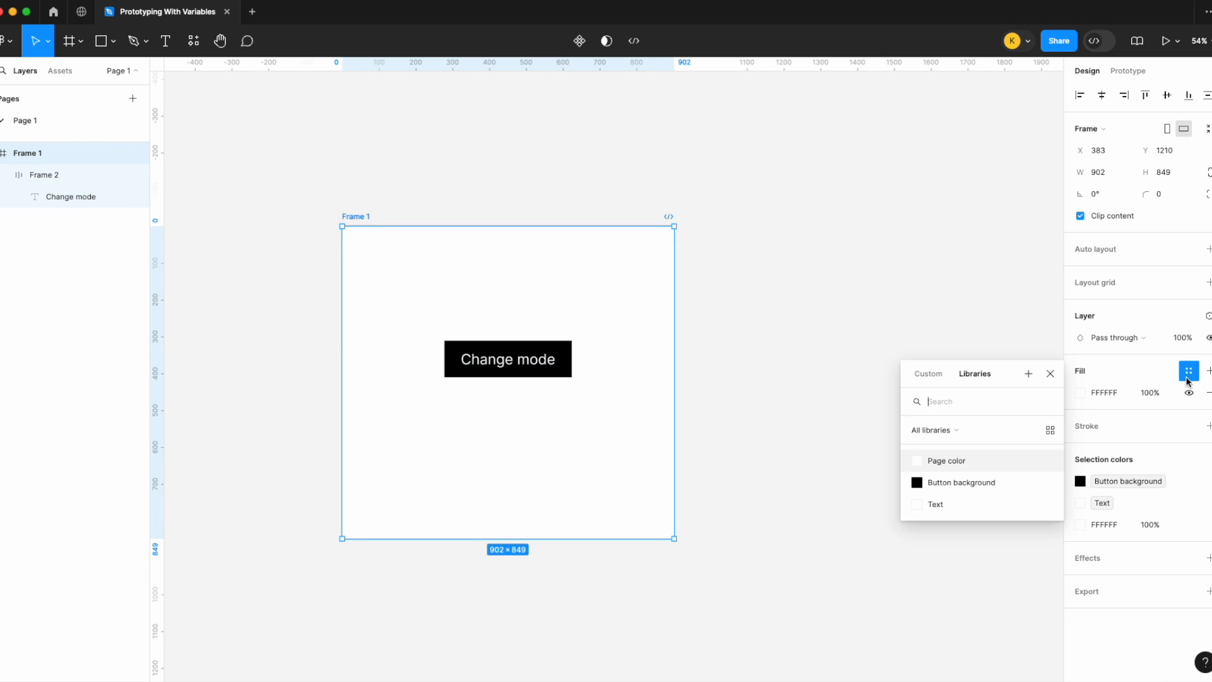
{"action": "left_click", "coordinate": [941, 462]}
{"action": "left_click", "coordinate": [772, 273]}
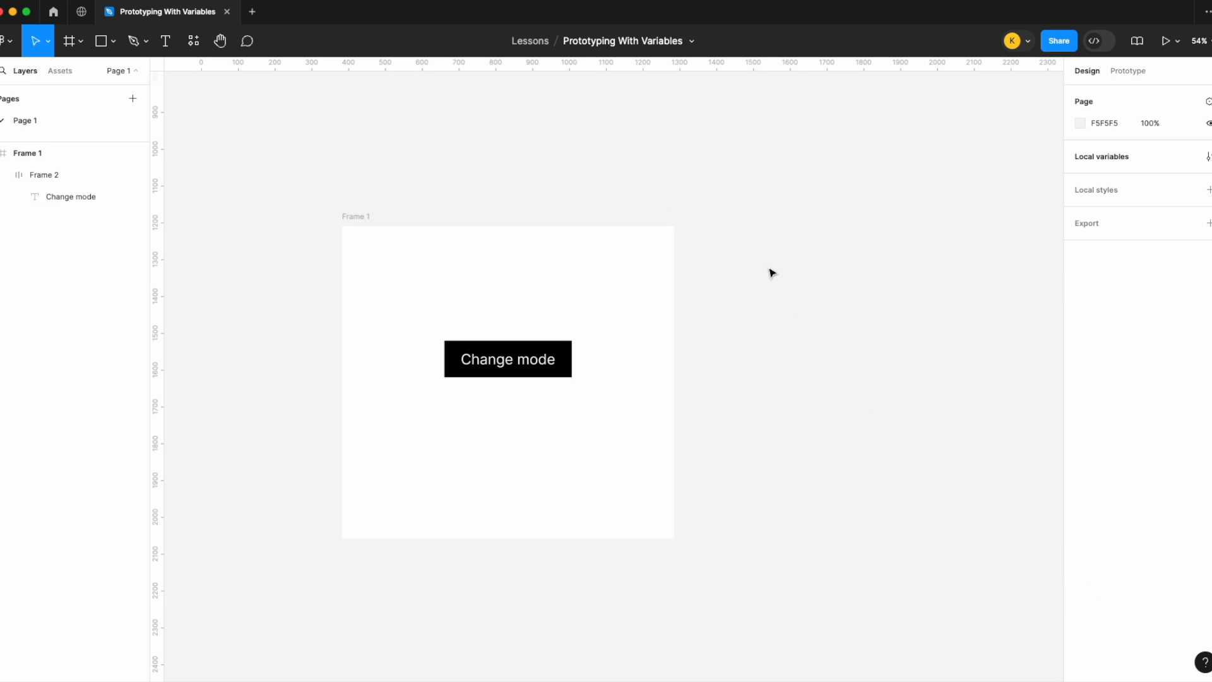
Step: Add an on-click interaction to the button that sets Collection 1's variable mode to Dark
{"action": "left_click", "coordinate": [548, 348]}
{"action": "left_click", "coordinate": [1129, 72]}
{"action": "scroll", "coordinate": [747, 316], "scroll_direction": "down", "scroll_amount": 1}
{"action": "scroll", "coordinate": [747, 316], "scroll_direction": "left", "scroll_amount": 1}
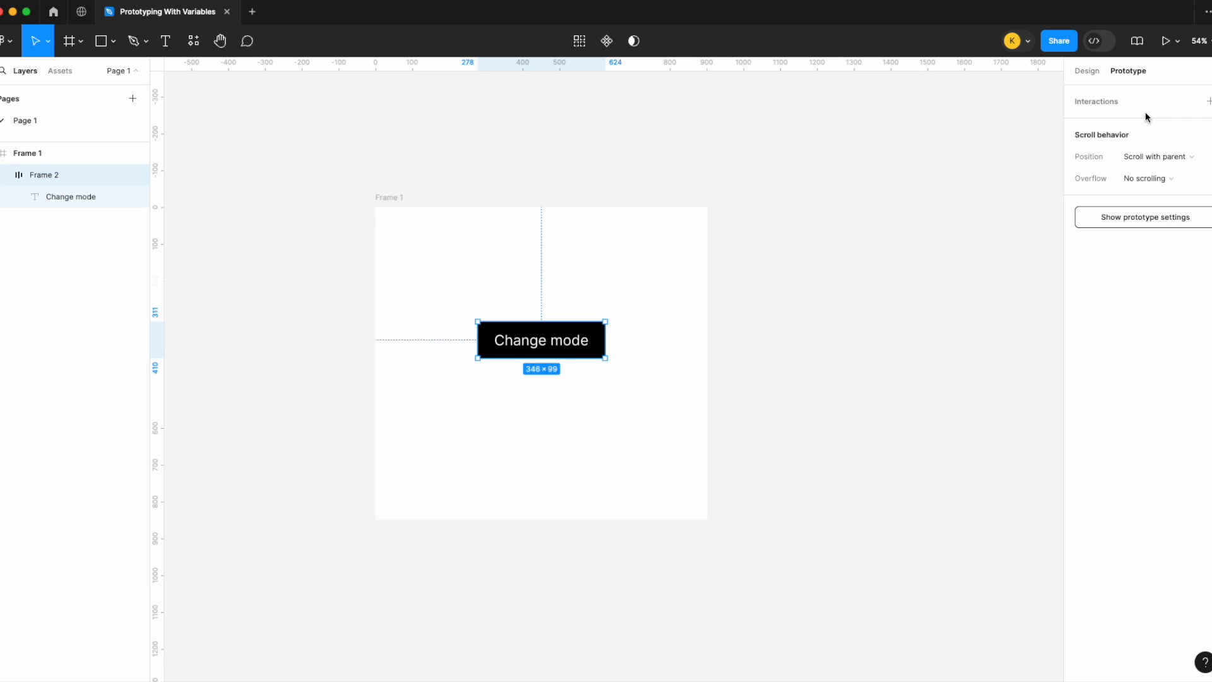
{"action": "left_click", "coordinate": [1208, 101]}
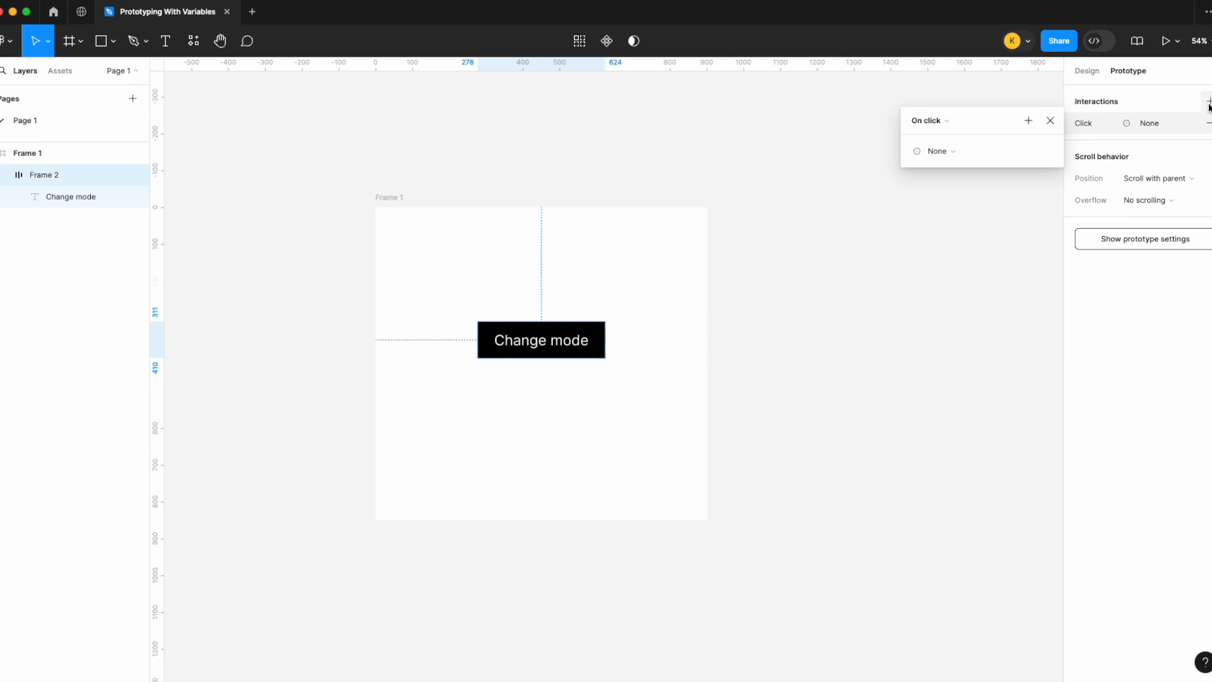
{"action": "left_click", "coordinate": [944, 152]}
{"action": "left_click", "coordinate": [962, 256]}
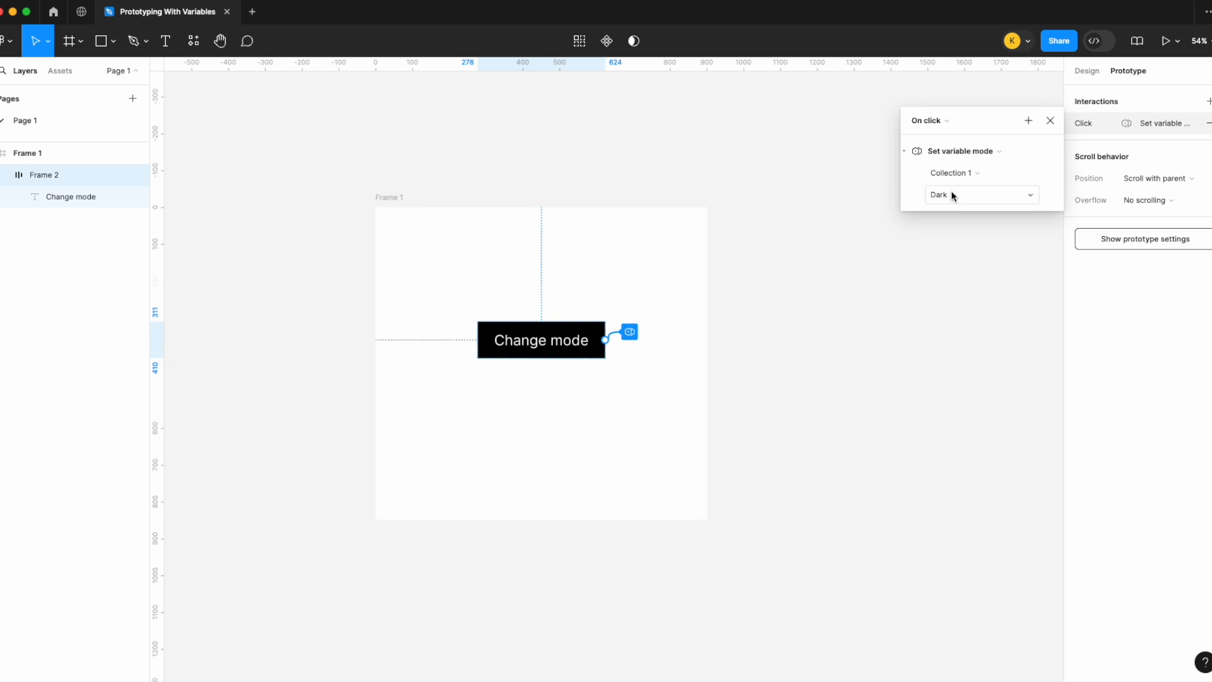
{"action": "left_click", "coordinate": [1050, 121]}
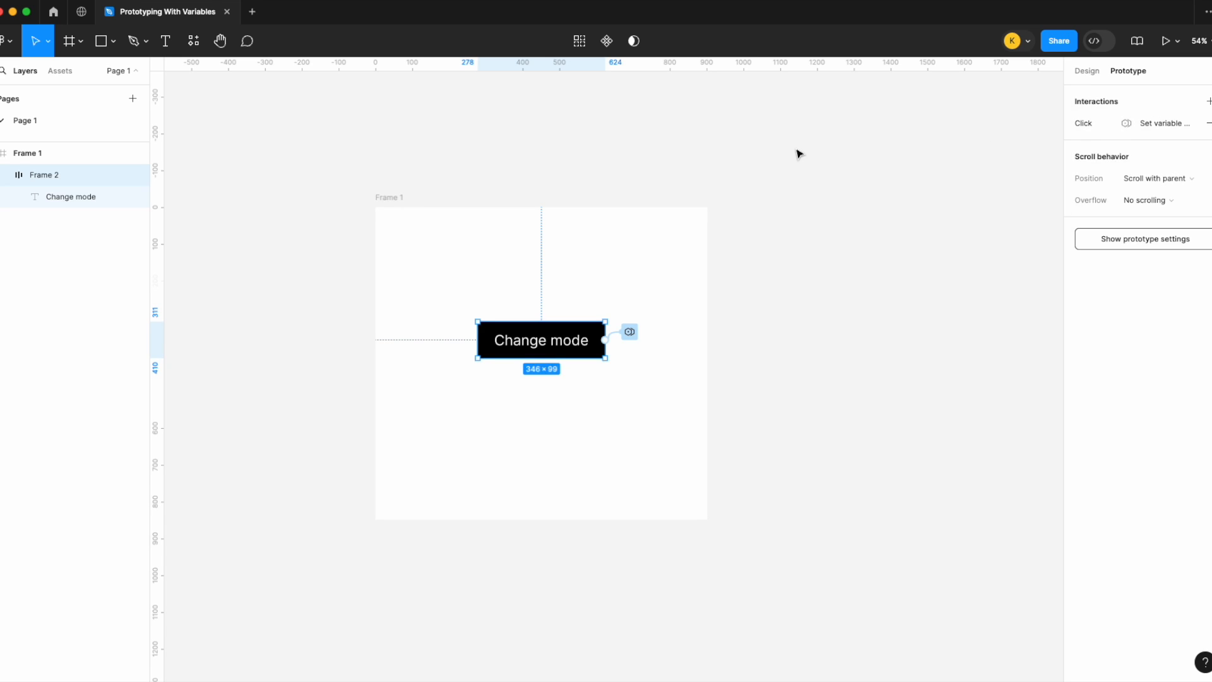
{"action": "left_click", "coordinate": [798, 155]}
Step: Open a presentation preview of Frame 1
{"action": "left_click", "coordinate": [396, 198]}
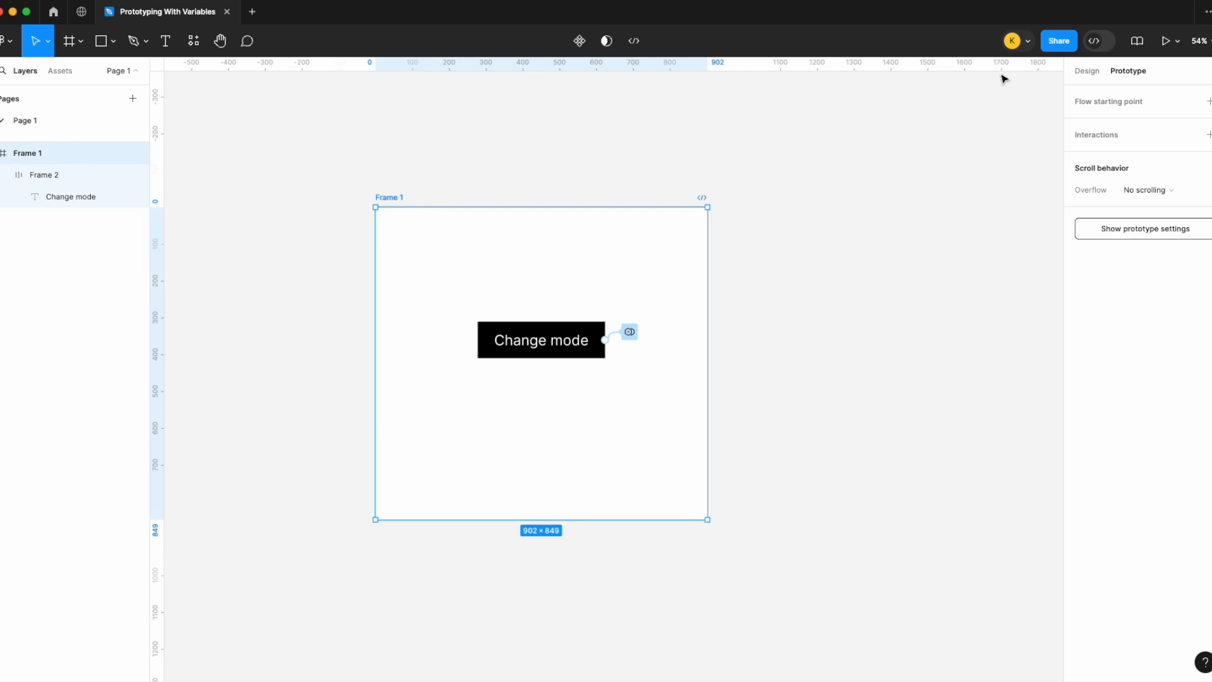
{"action": "left_click", "coordinate": [1177, 42]}
{"action": "left_click", "coordinate": [1172, 79]}
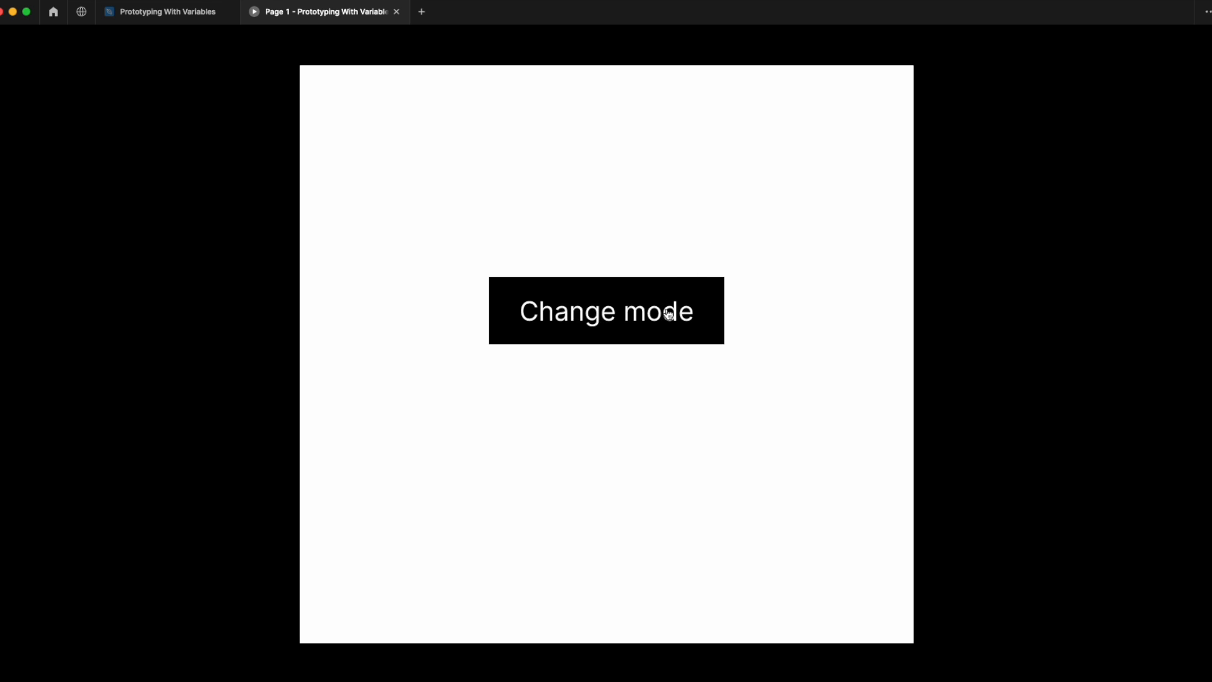
Step: Return to the design file and open the local variables dialog to review the Light and Dark values
{"action": "left_click", "coordinate": [158, 14]}
{"action": "left_click", "coordinate": [892, 224]}
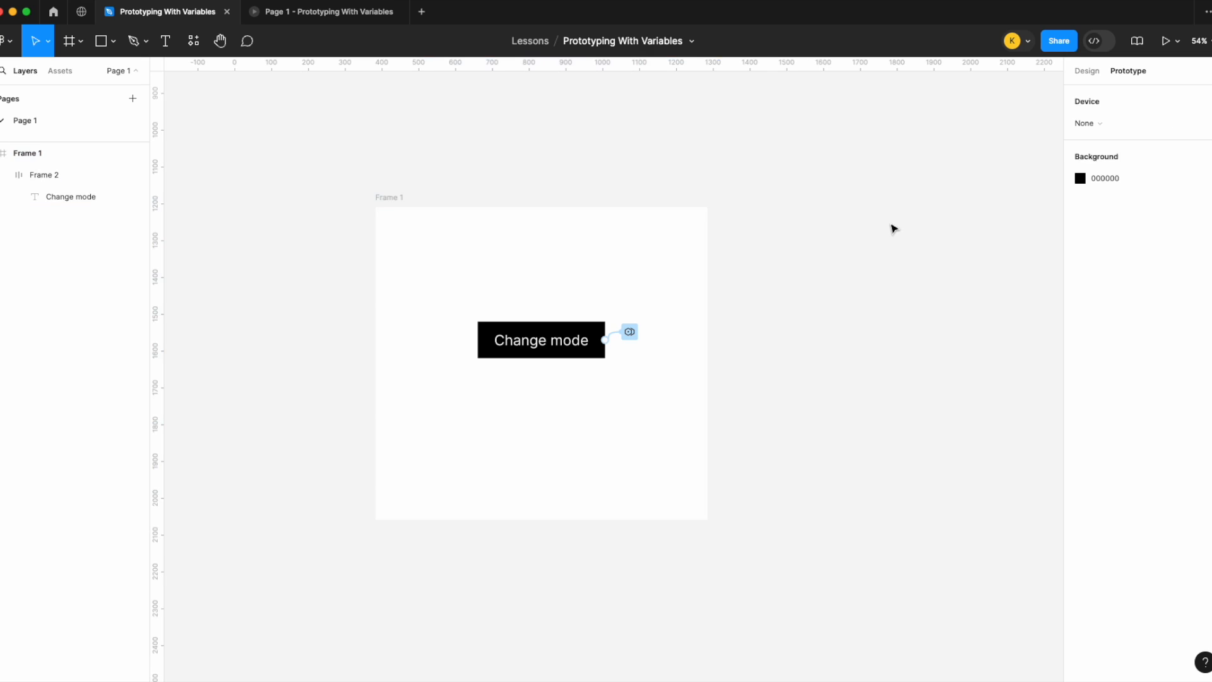
{"action": "left_click", "coordinate": [1082, 71]}
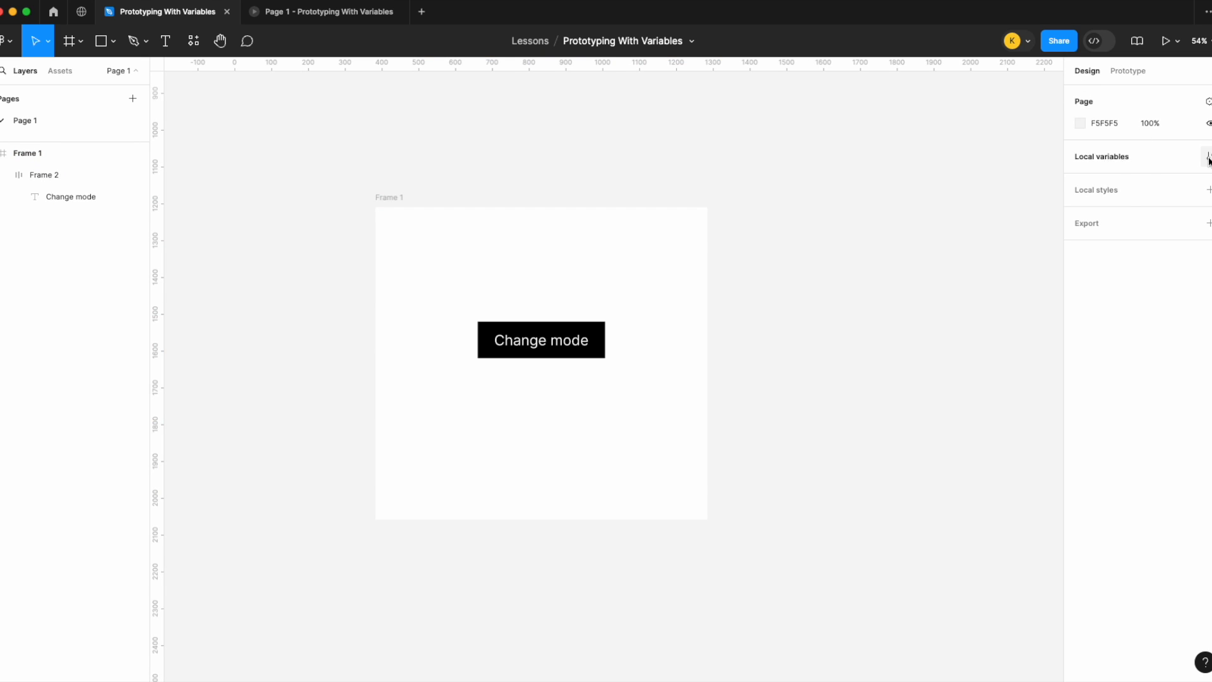
{"action": "left_click", "coordinate": [1207, 158]}
{"action": "left_click_drag", "start_coordinate": [825, 161], "coordinate": [605, 161]}
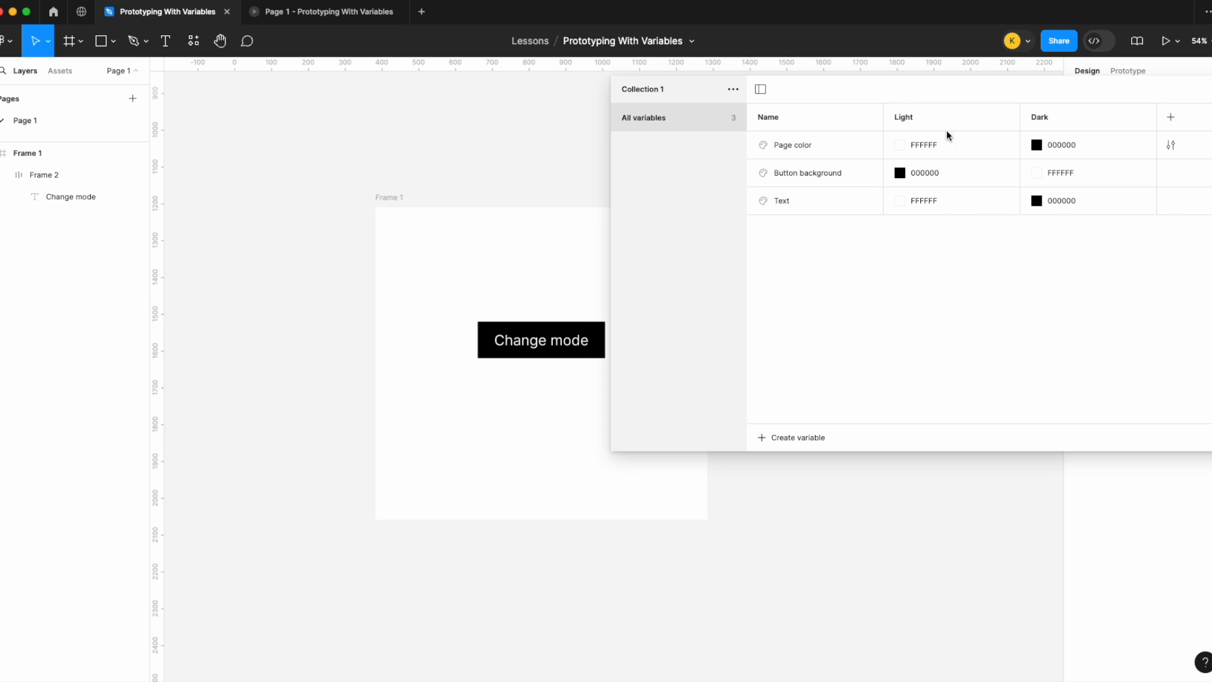
Step: Test the Change mode button in the prototype preview, then close the variables dialog in the editor
{"action": "left_click", "coordinate": [408, 18]}
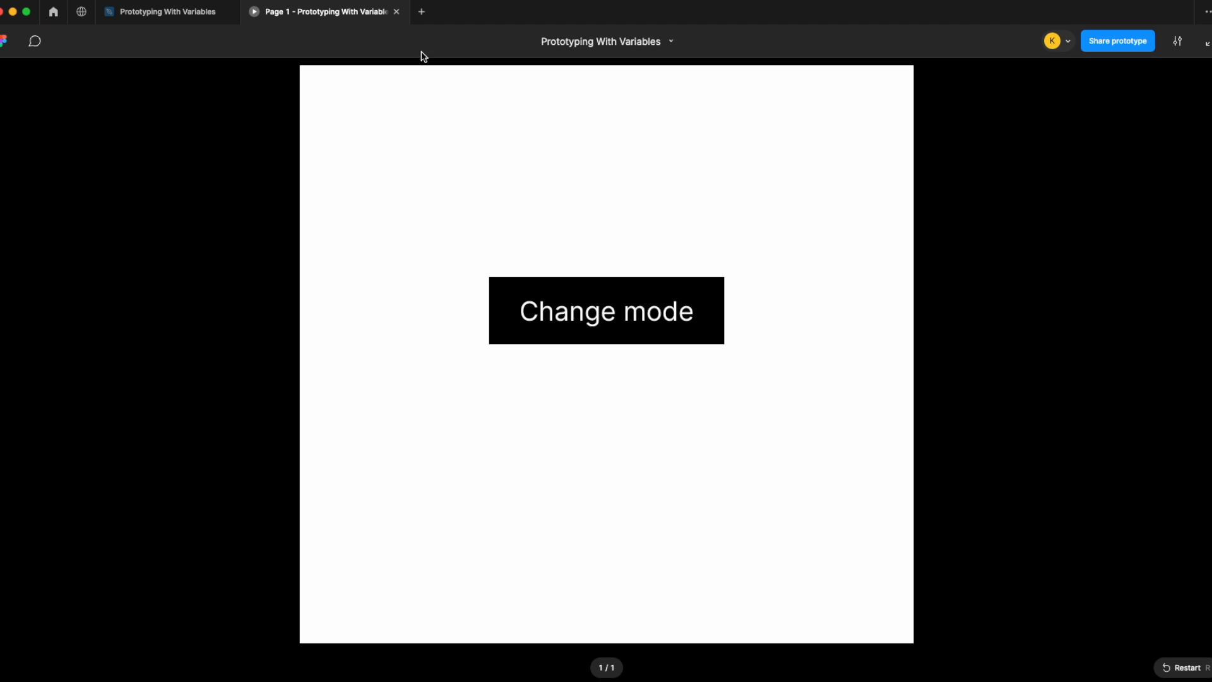
{"action": "left_click", "coordinate": [631, 310]}
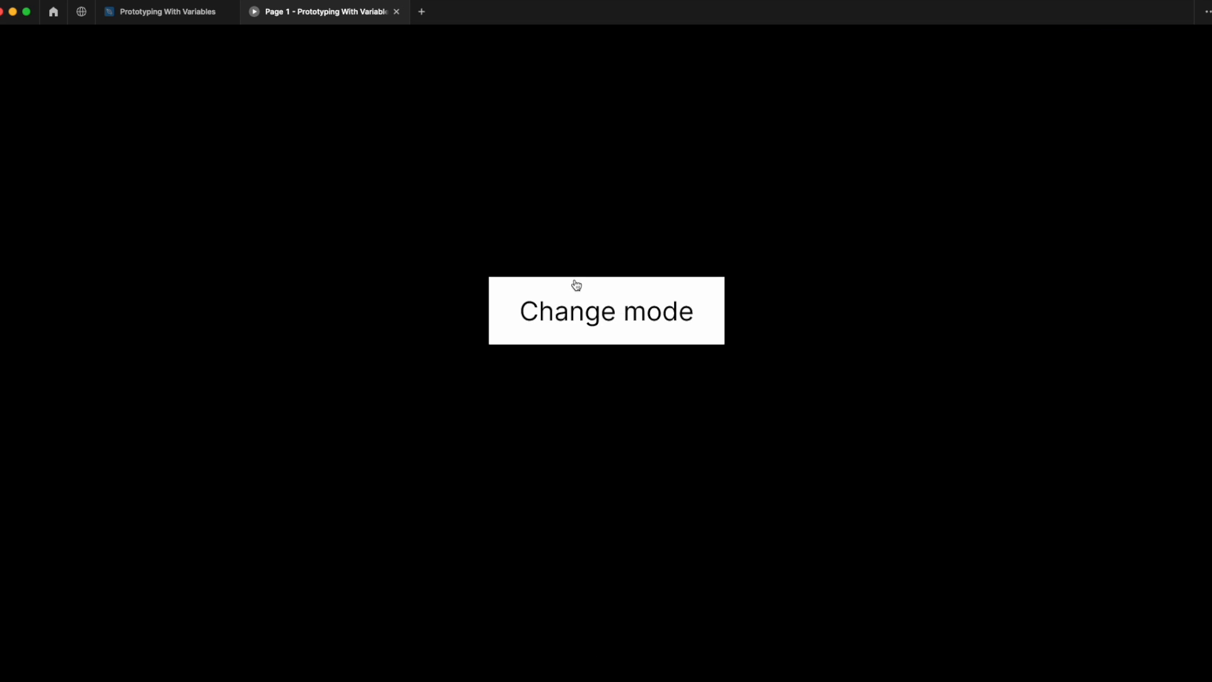
{"action": "left_click", "coordinate": [192, 15]}
{"action": "left_click_drag", "start_coordinate": [1077, 89], "coordinate": [882, 91]}
{"action": "left_click", "coordinate": [1209, 88]}
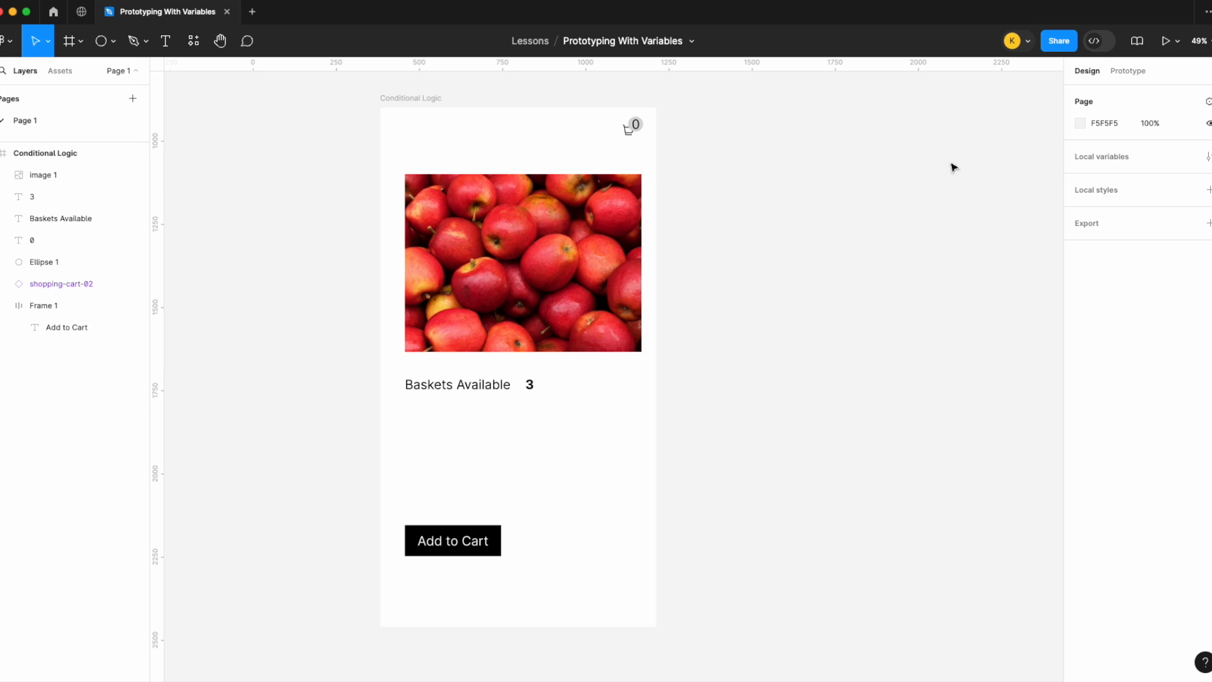
Step: Create a number variable named Baskets available with a value of 3
{"action": "left_click", "coordinate": [1207, 156]}
{"action": "left_click_drag", "start_coordinate": [654, 97], "coordinate": [943, 83]}
{"action": "left_click", "coordinate": [984, 320]}
{"action": "left_click", "coordinate": [981, 355]}
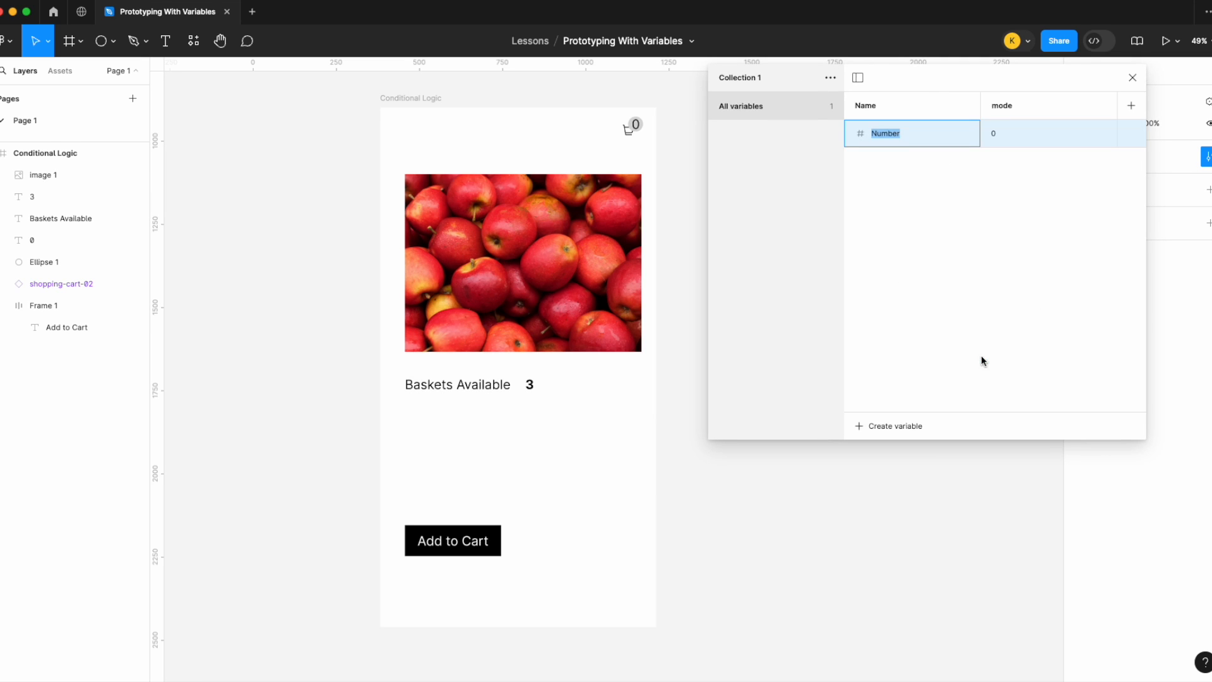
{"action": "type", "text": "Baskets available"}
{"action": "left_click", "coordinate": [1034, 131]}
{"action": "type", "text": "3"}
{"action": "key", "text": "Return"}
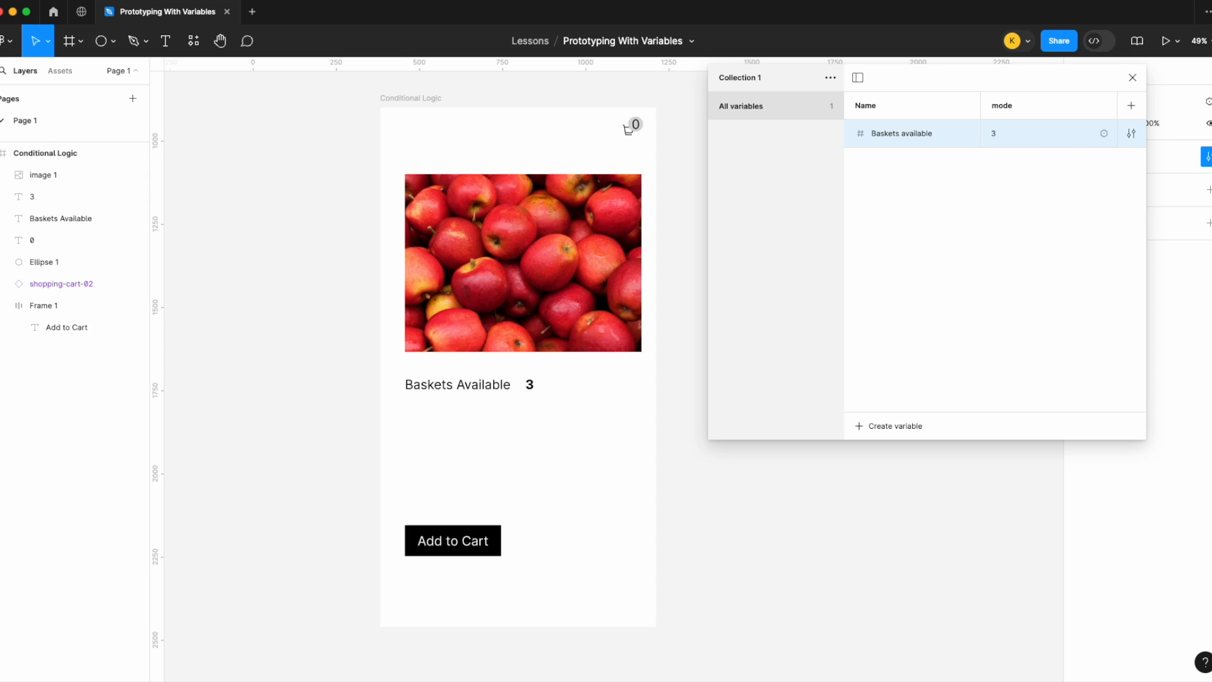
Step: Duplicate the variable as Cart items with a value of 0 and close the variables dialog
{"action": "key", "text": "super+d"}
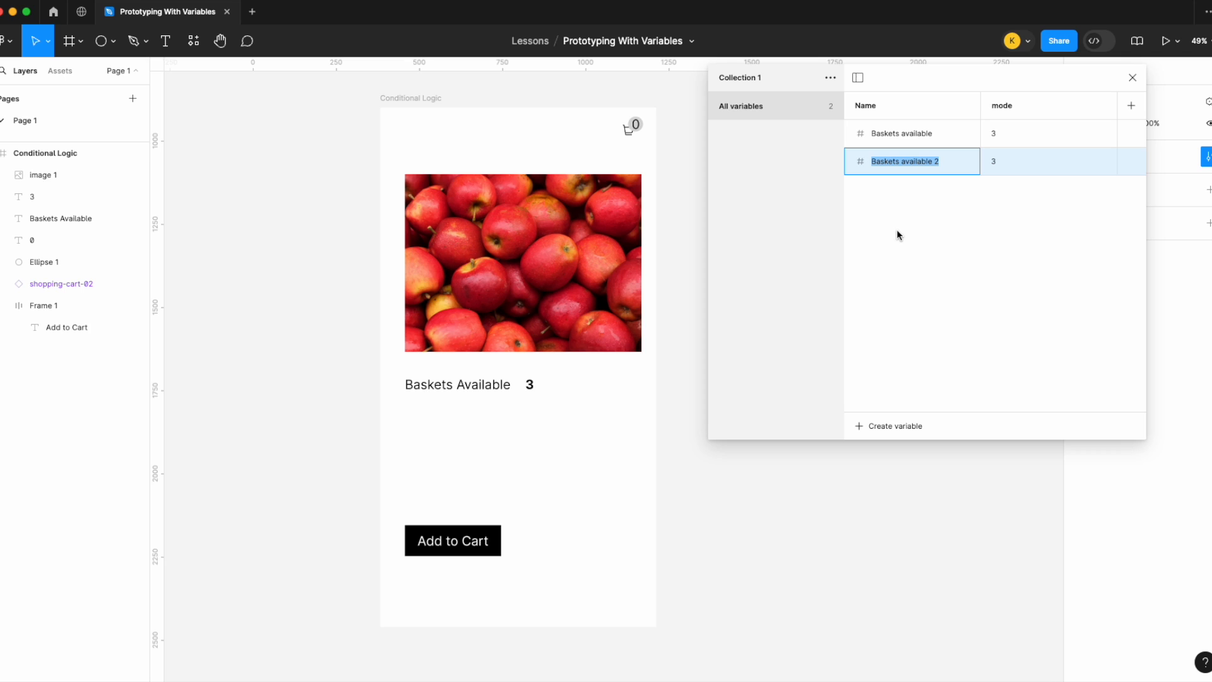
{"action": "type", "text": "Cart items"}
{"action": "left_click", "coordinate": [1024, 157]}
{"action": "type", "text": "0"}
{"action": "key", "text": "Return"}
{"action": "left_click", "coordinate": [1133, 77]}
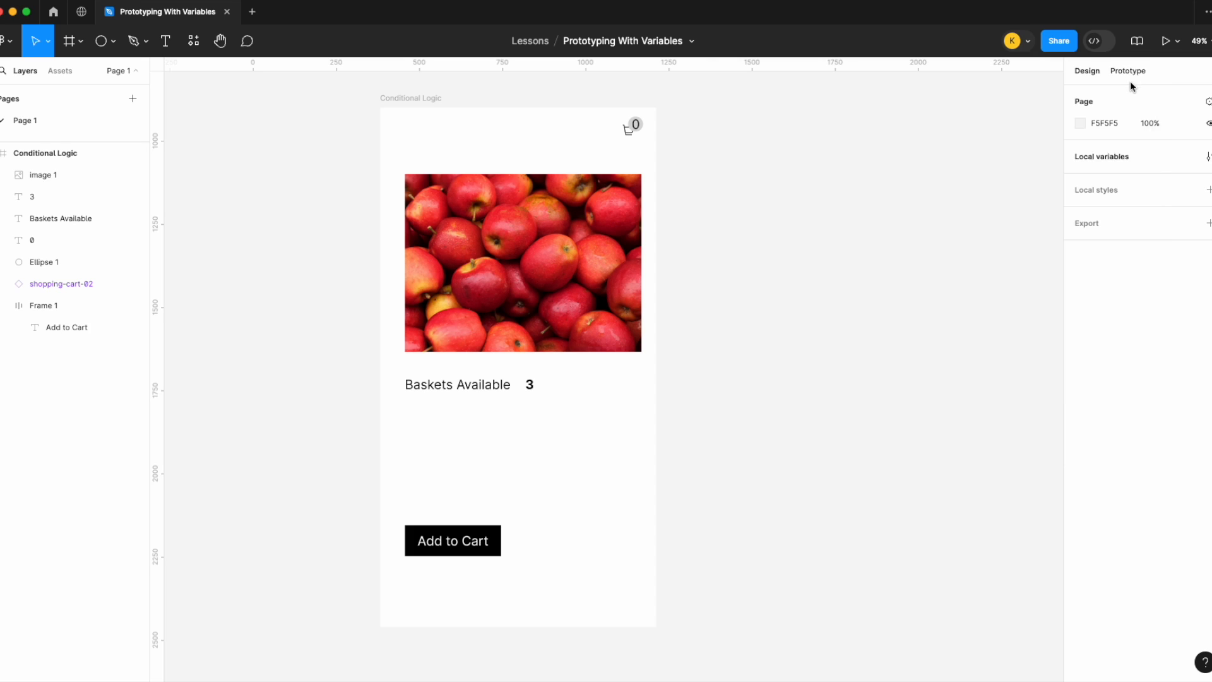
Step: Bind the cart badge's text content to the Cart items variable
{"action": "left_click", "coordinate": [636, 124]}
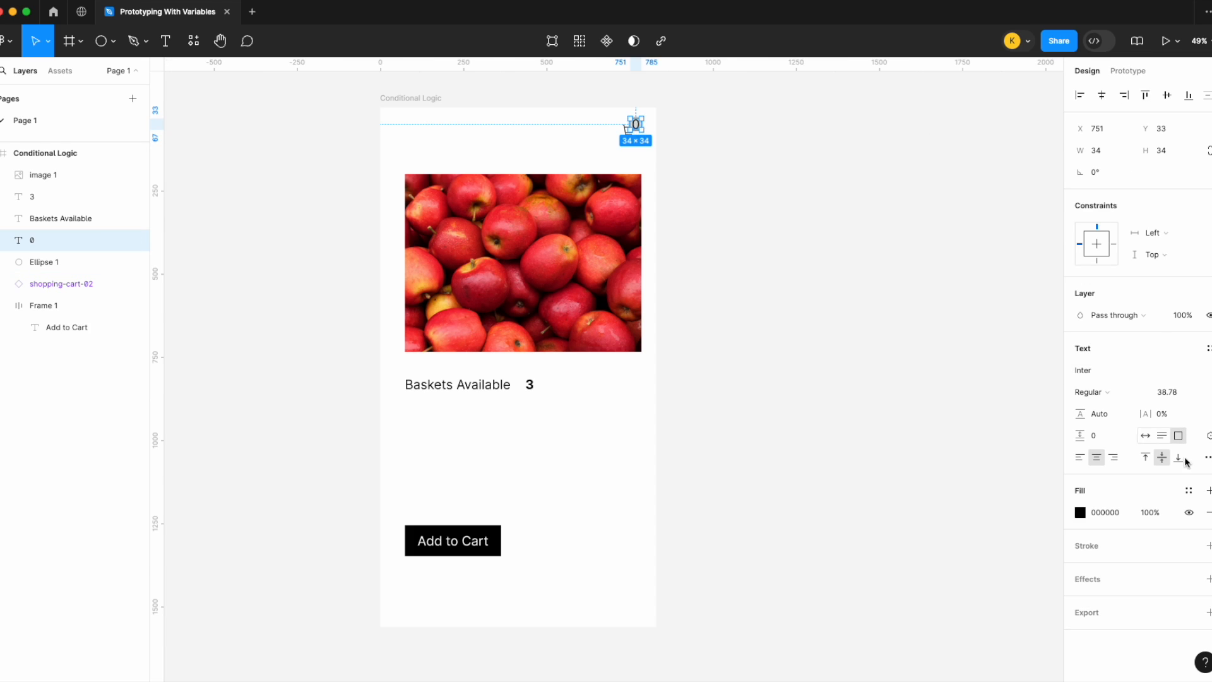
{"action": "left_click", "coordinate": [1207, 435]}
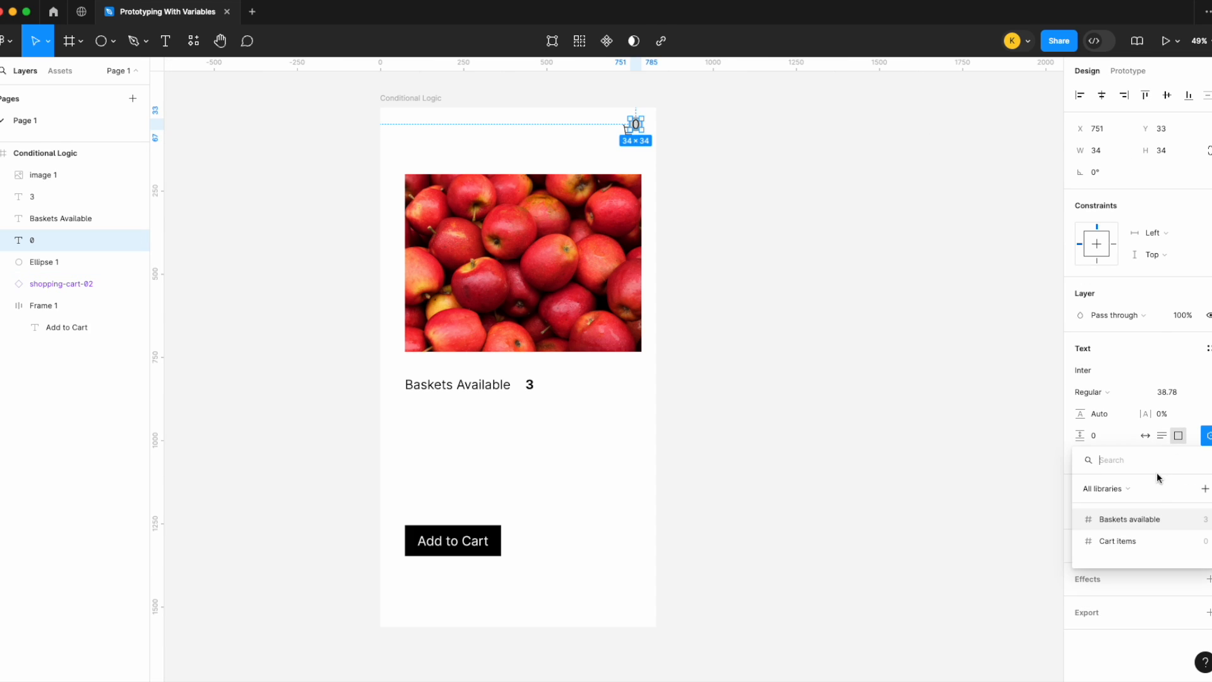
{"action": "left_click", "coordinate": [1135, 545]}
Step: Bind the 3 text next to Baskets Available to the Baskets available variable
{"action": "left_click", "coordinate": [535, 385]}
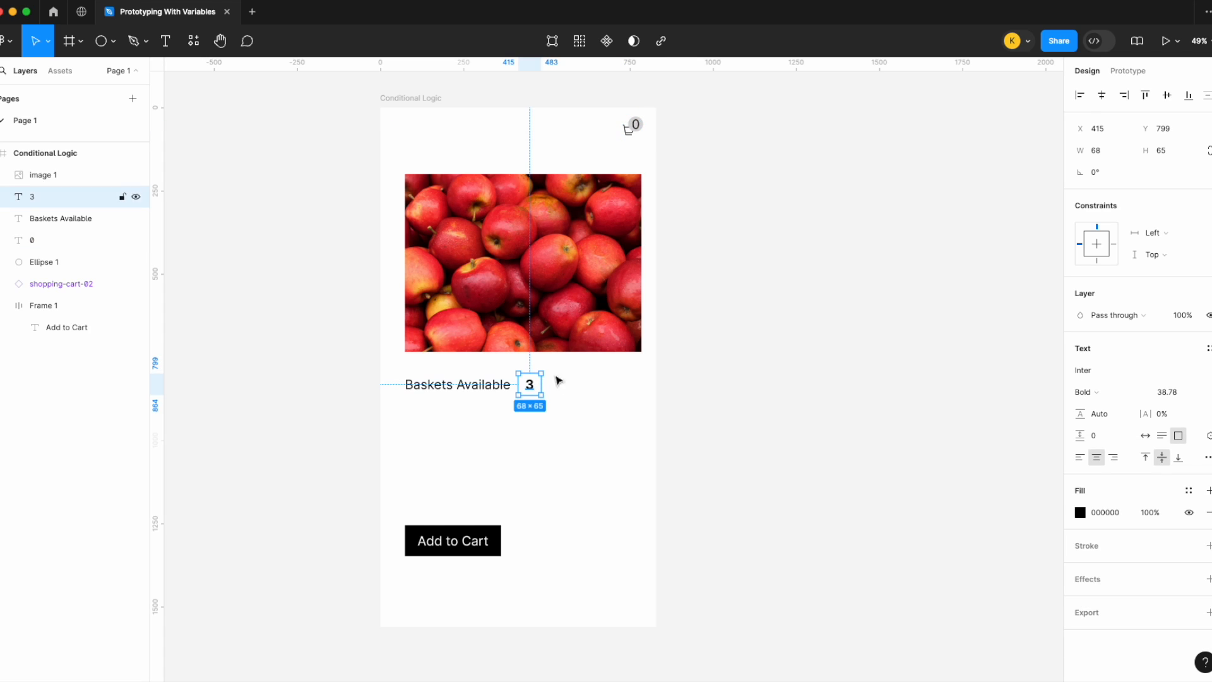
{"action": "left_click", "coordinate": [1207, 435]}
{"action": "left_click", "coordinate": [1119, 517]}
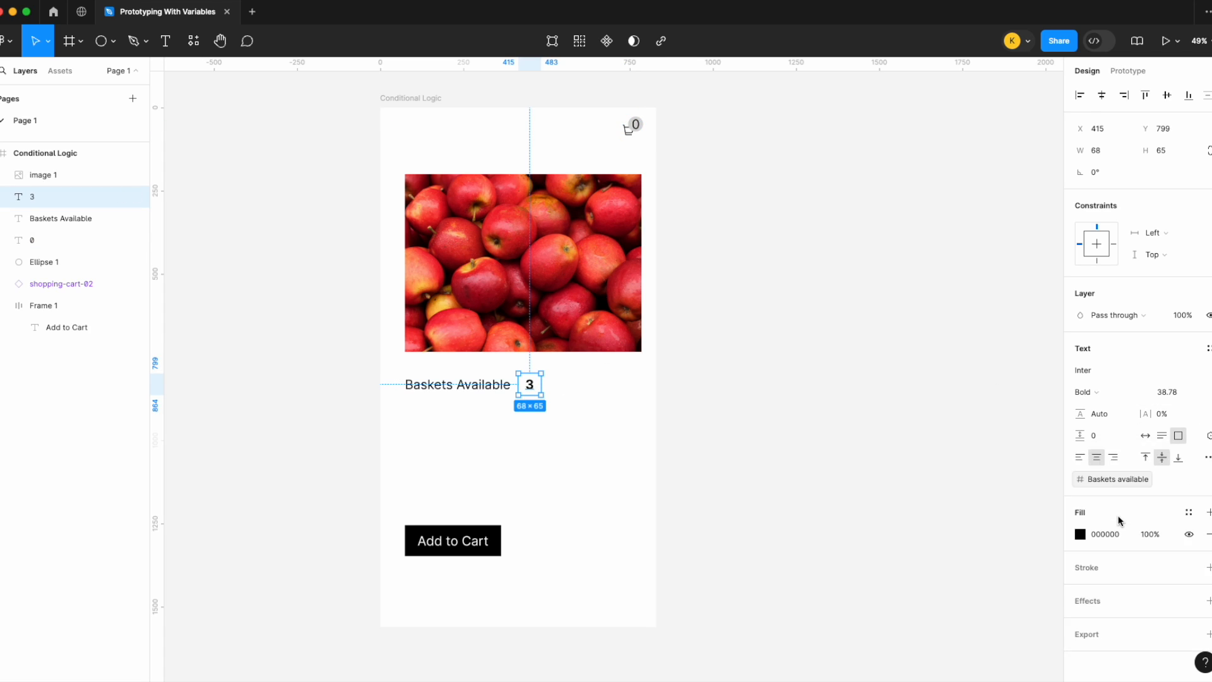
Step: Add an on-click Set variable interaction to the Add to Cart button targeting Baskets available
{"action": "left_click", "coordinate": [780, 360]}
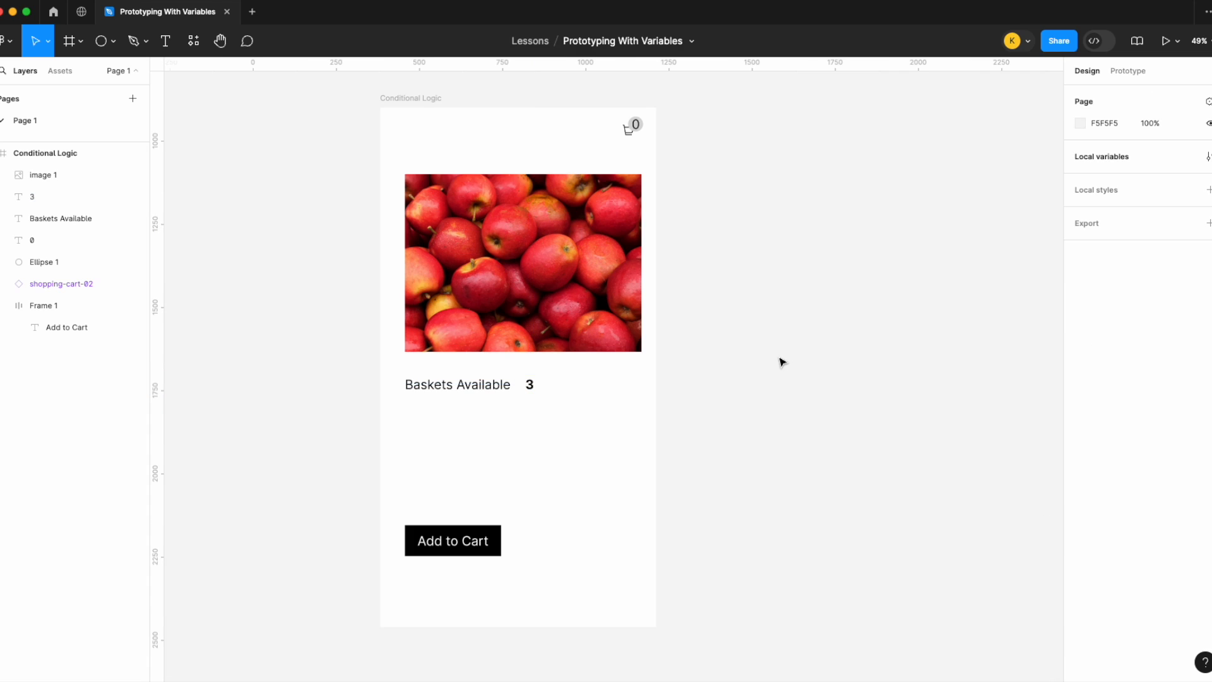
{"action": "left_click", "coordinate": [477, 553]}
{"action": "left_click", "coordinate": [1128, 70]}
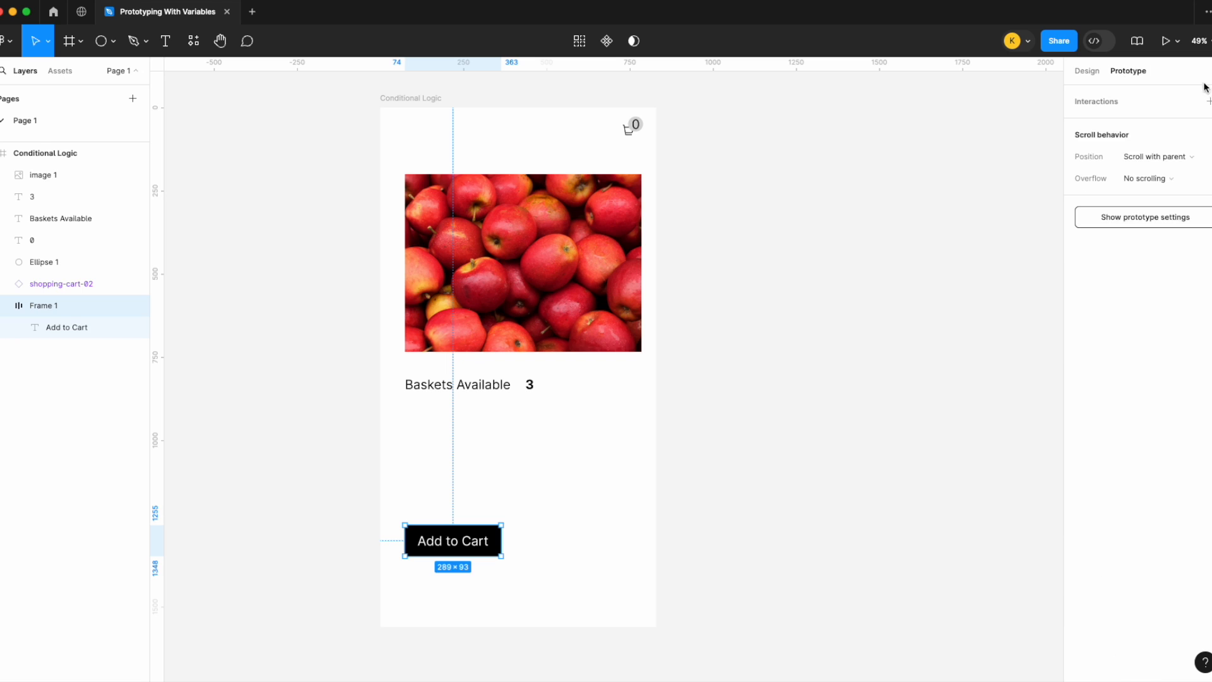
{"action": "left_click", "coordinate": [1207, 102]}
{"action": "left_click", "coordinate": [947, 153]}
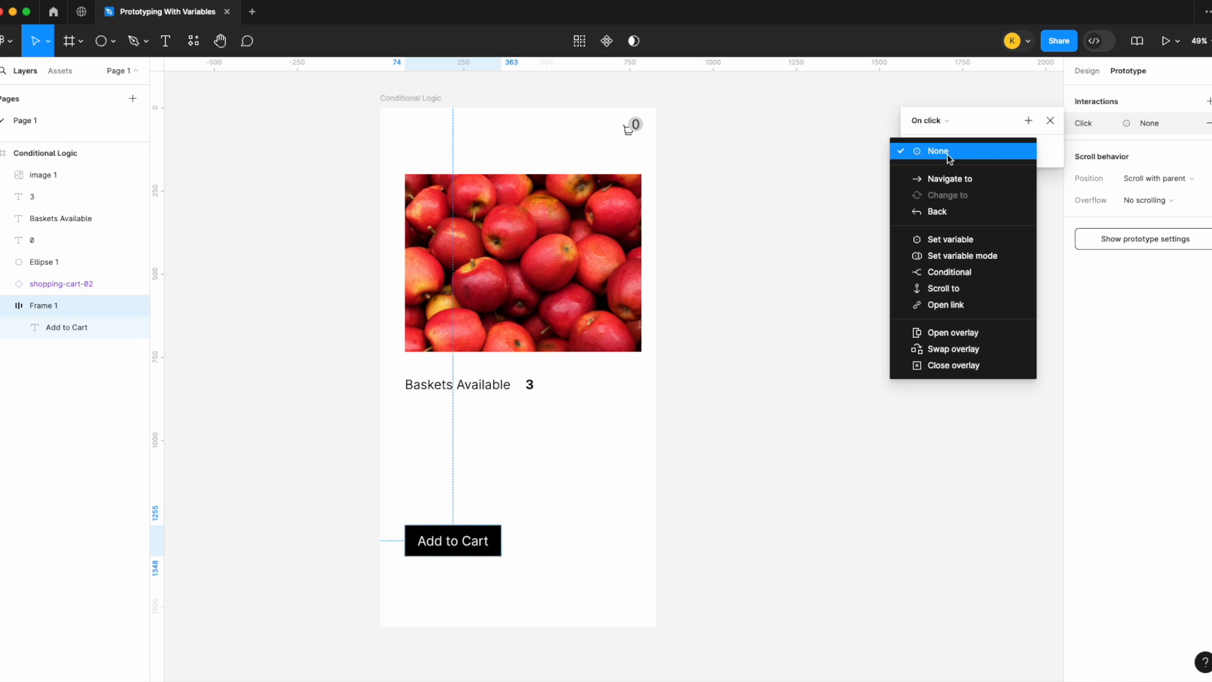
{"action": "left_click", "coordinate": [979, 243]}
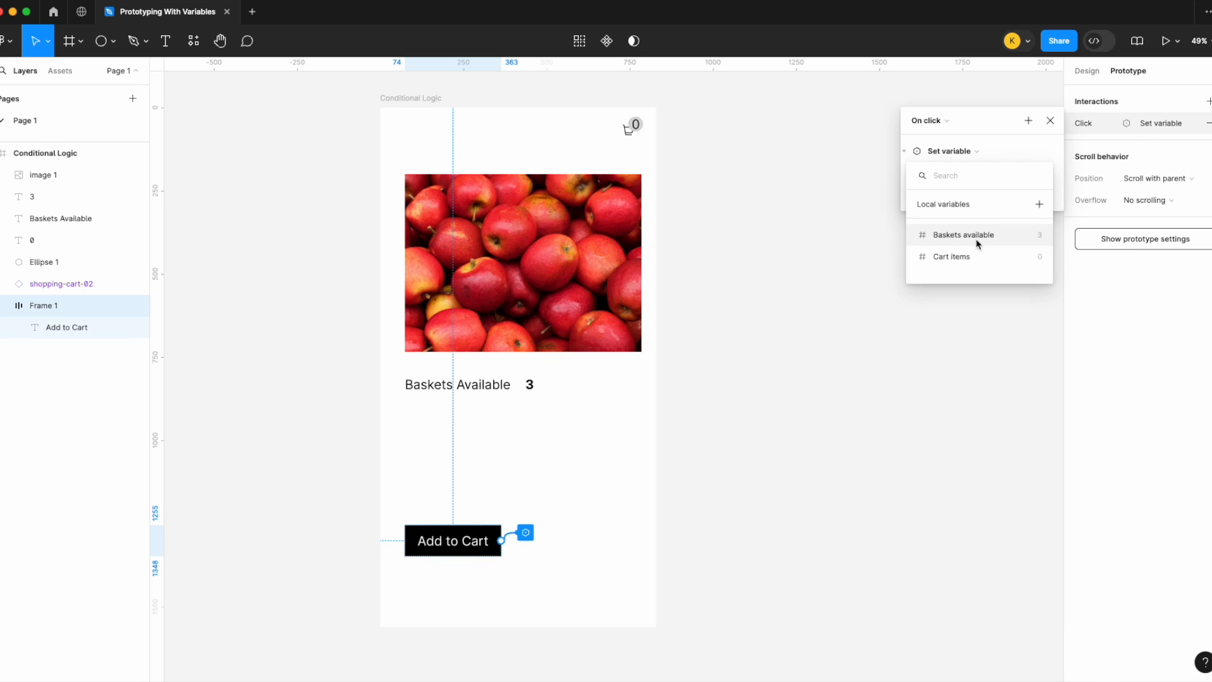
{"action": "left_click", "coordinate": [979, 236]}
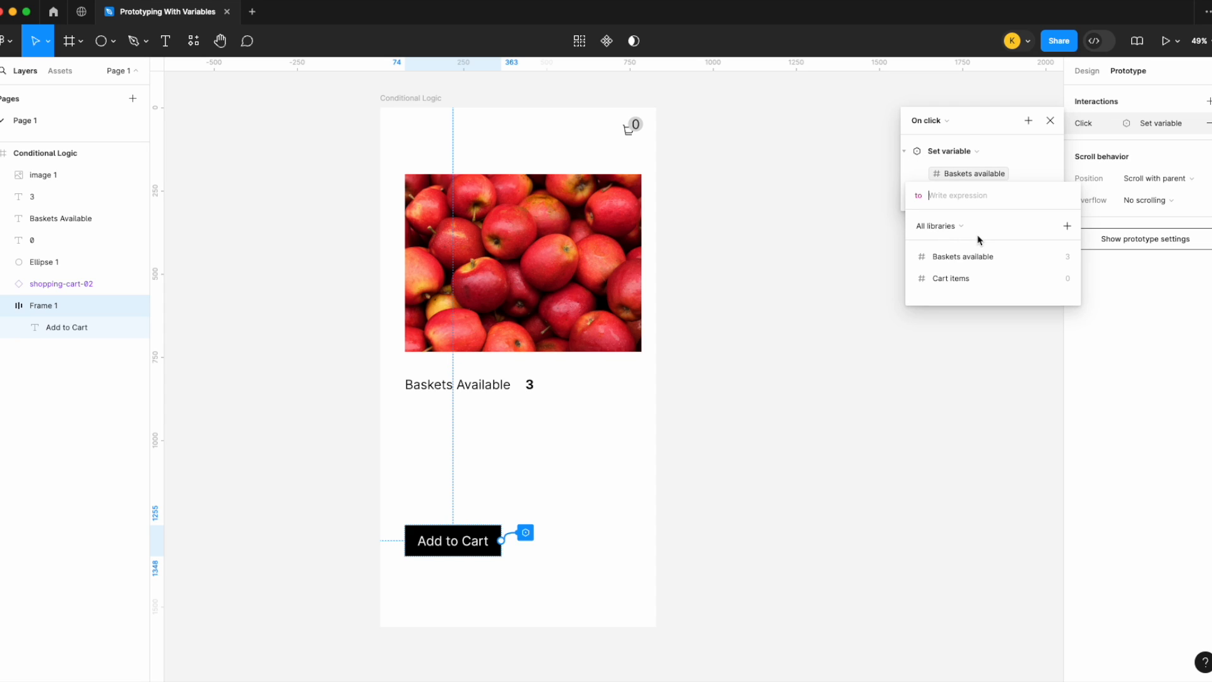
Step: Try to set the new value expression to Baskets available -1
{"action": "left_click", "coordinate": [985, 256]}
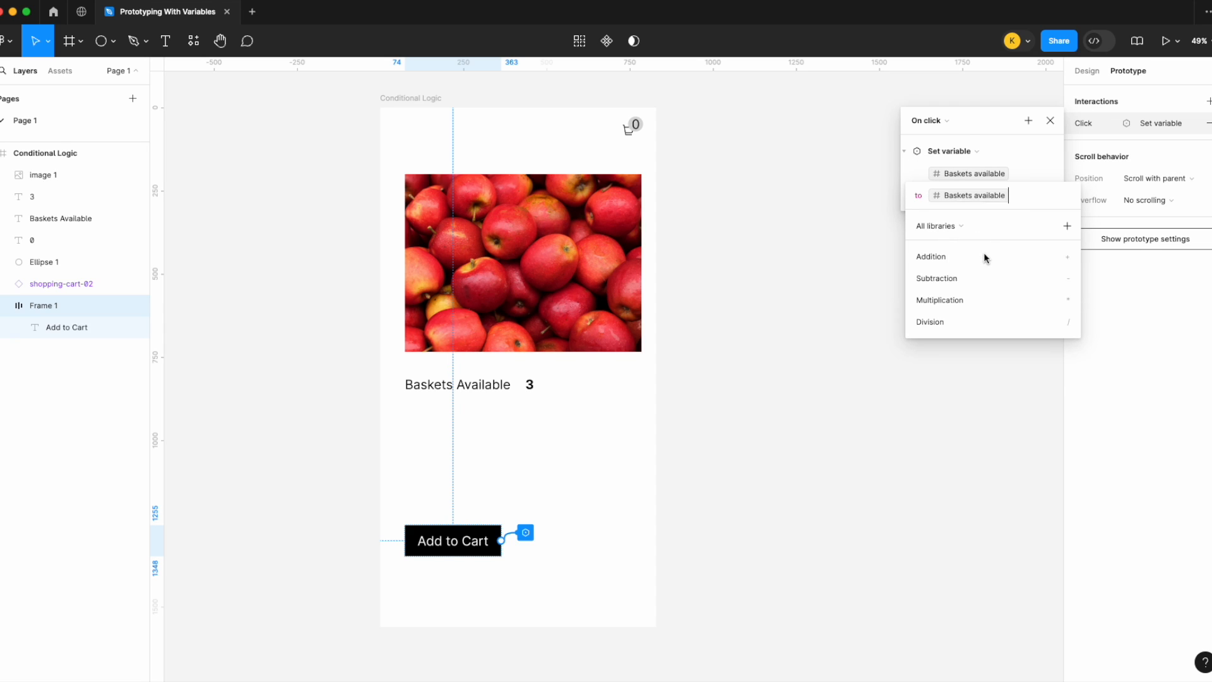
{"action": "type", "text": "-1"}
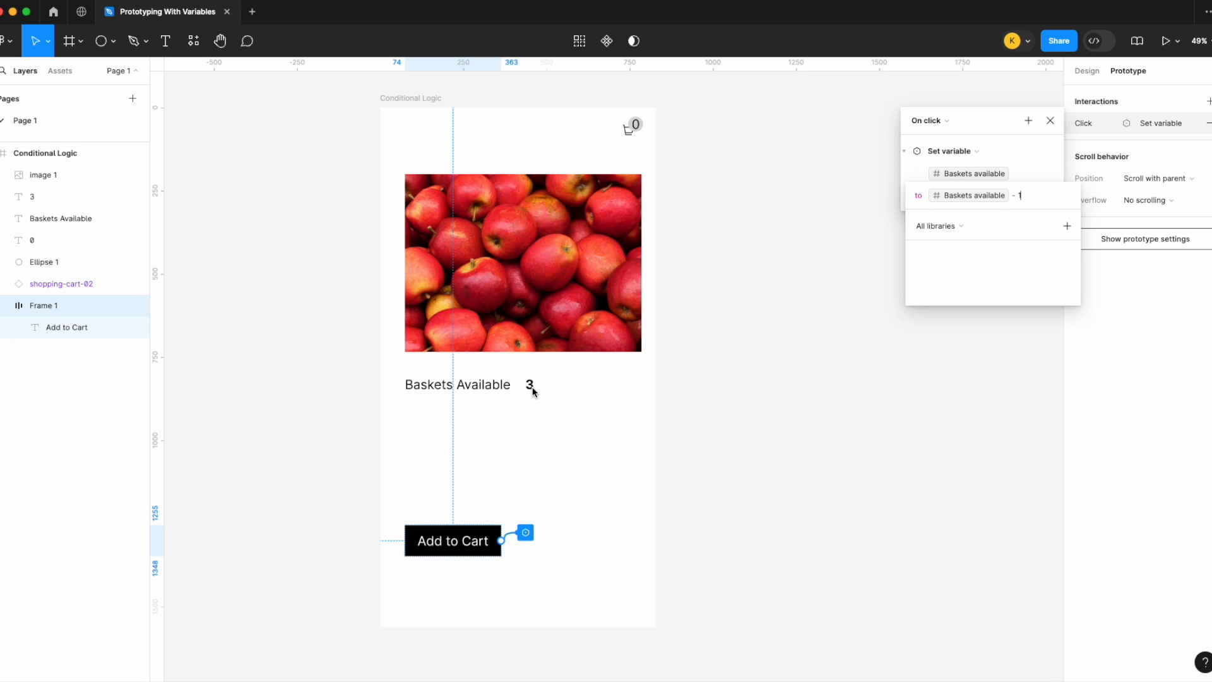
{"action": "key", "text": "BackSpace"}
{"action": "key", "text": "BackSpace"}
{"action": "key", "text": "BackSpace"}
{"action": "key", "text": "BackSpace"}
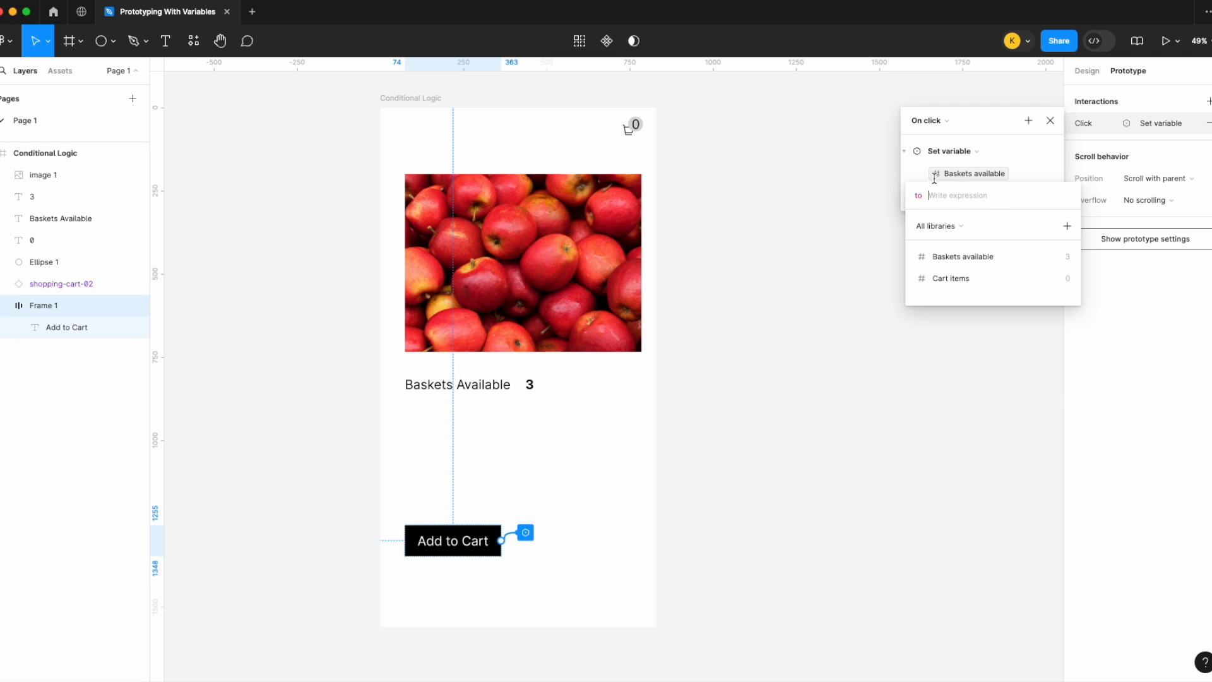
Step: Enter - 1 as the Set variable's new value expression
{"action": "left_click", "coordinate": [916, 176]}
{"action": "left_click", "coordinate": [988, 197]}
{"action": "type", "text": "- 1"}
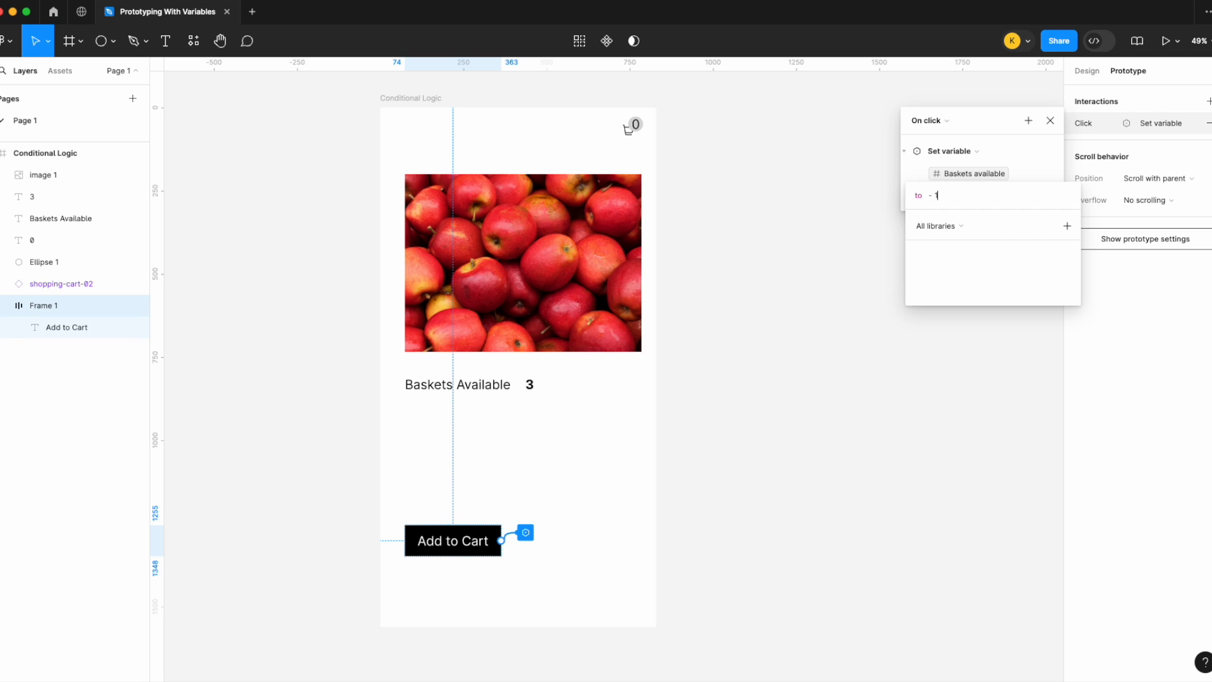
{"action": "key", "text": "Return"}
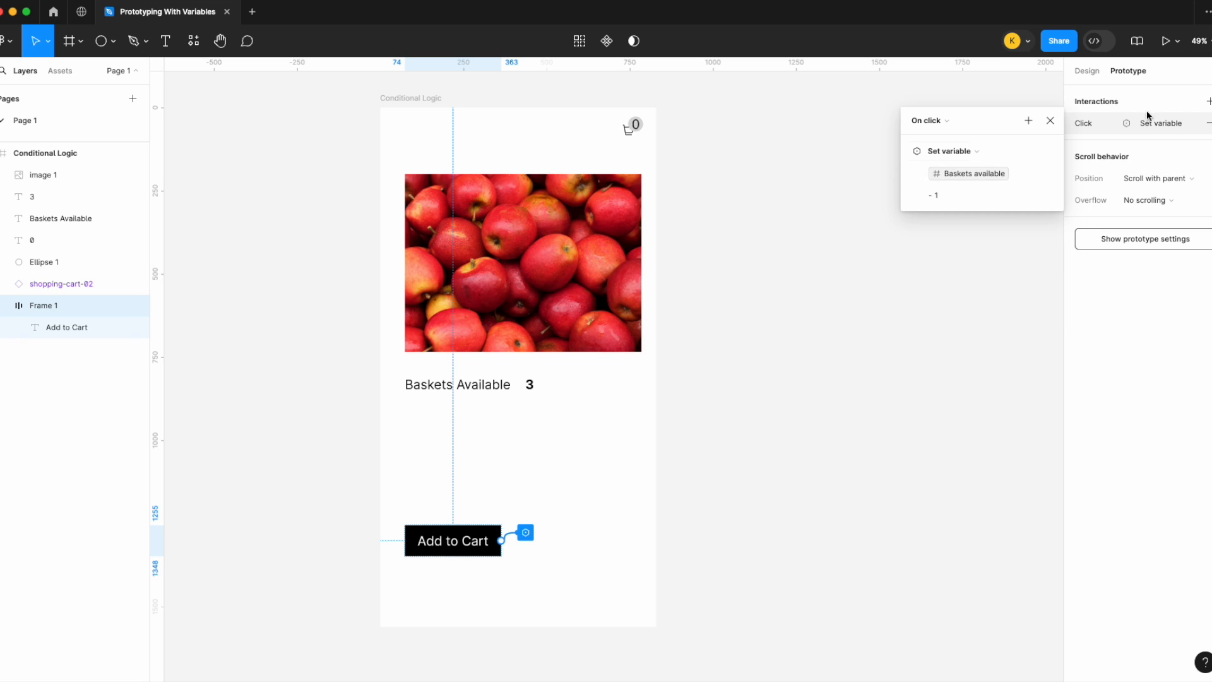
Step: Present the Conditional Logic frame scaled to fill the screen, test Add to Cart, and close the presentation
{"action": "left_click", "coordinate": [407, 97]}
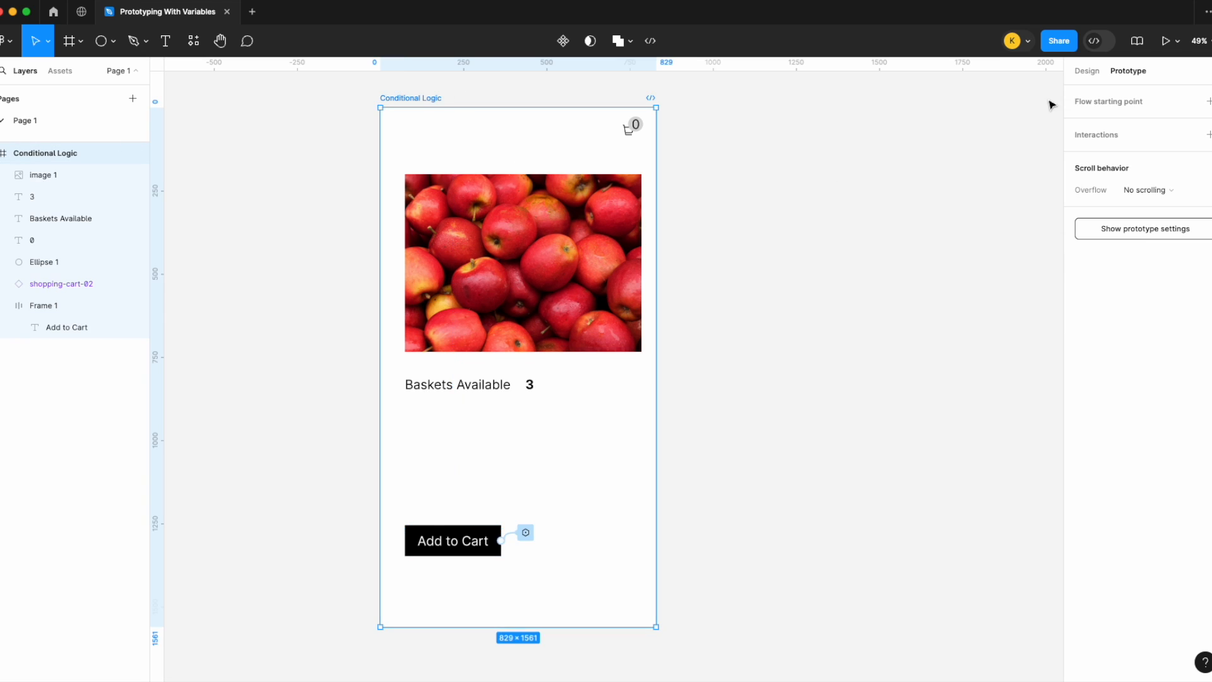
{"action": "left_click", "coordinate": [1177, 41]}
{"action": "left_click", "coordinate": [1161, 75]}
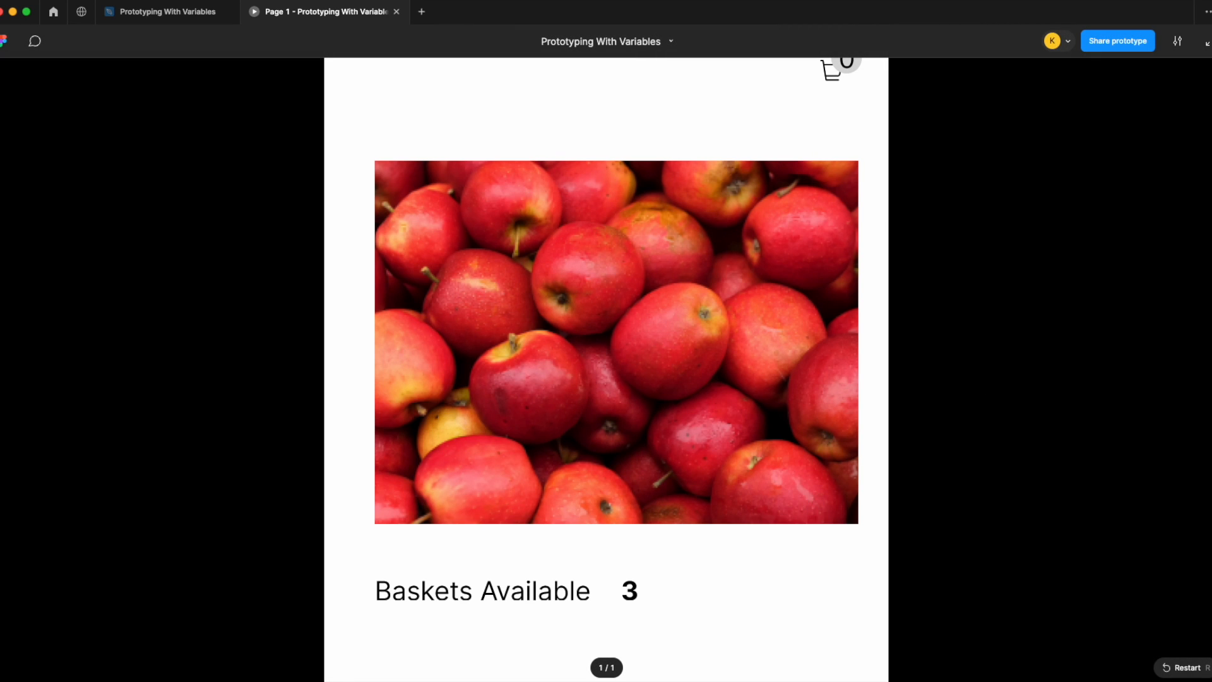
{"action": "left_click", "coordinate": [1179, 42]}
{"action": "left_click", "coordinate": [1146, 172]}
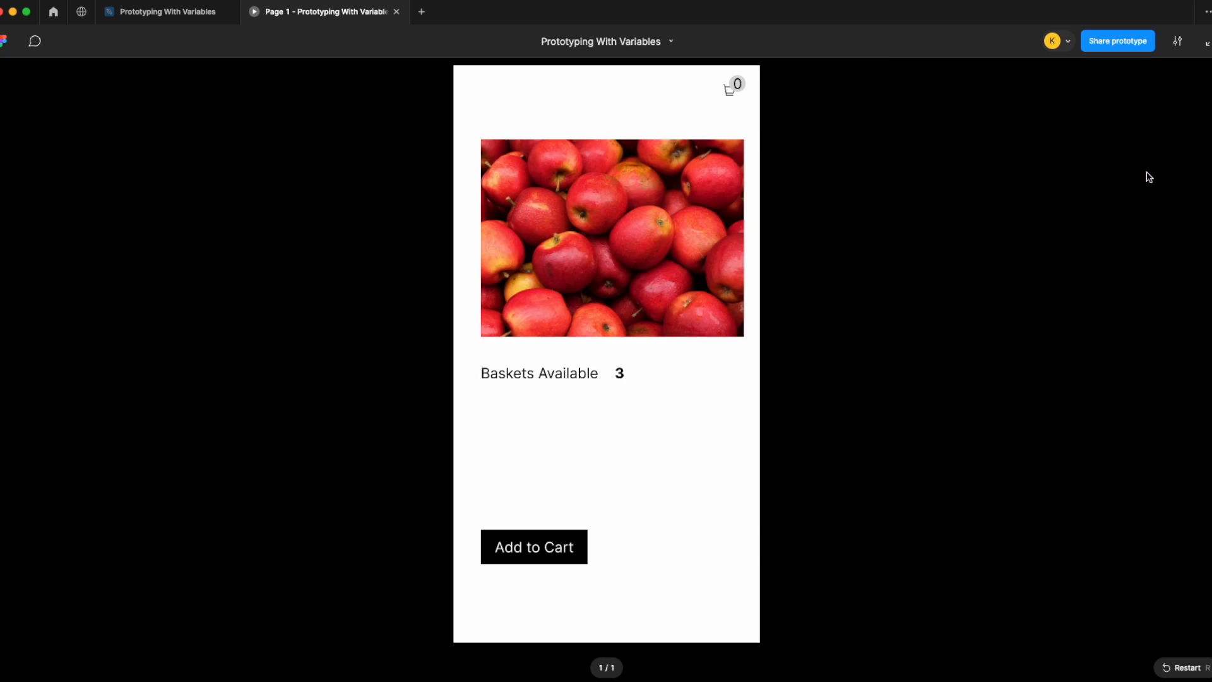
{"action": "left_click", "coordinate": [549, 546]}
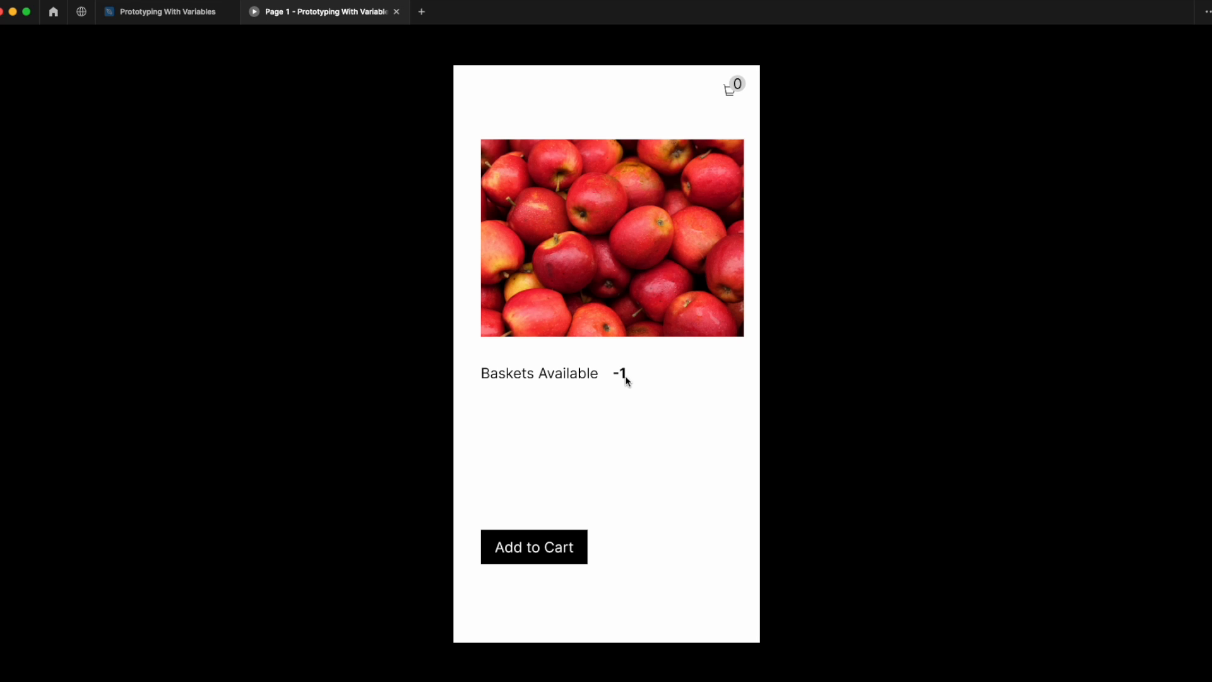
{"action": "left_click", "coordinate": [398, 13]}
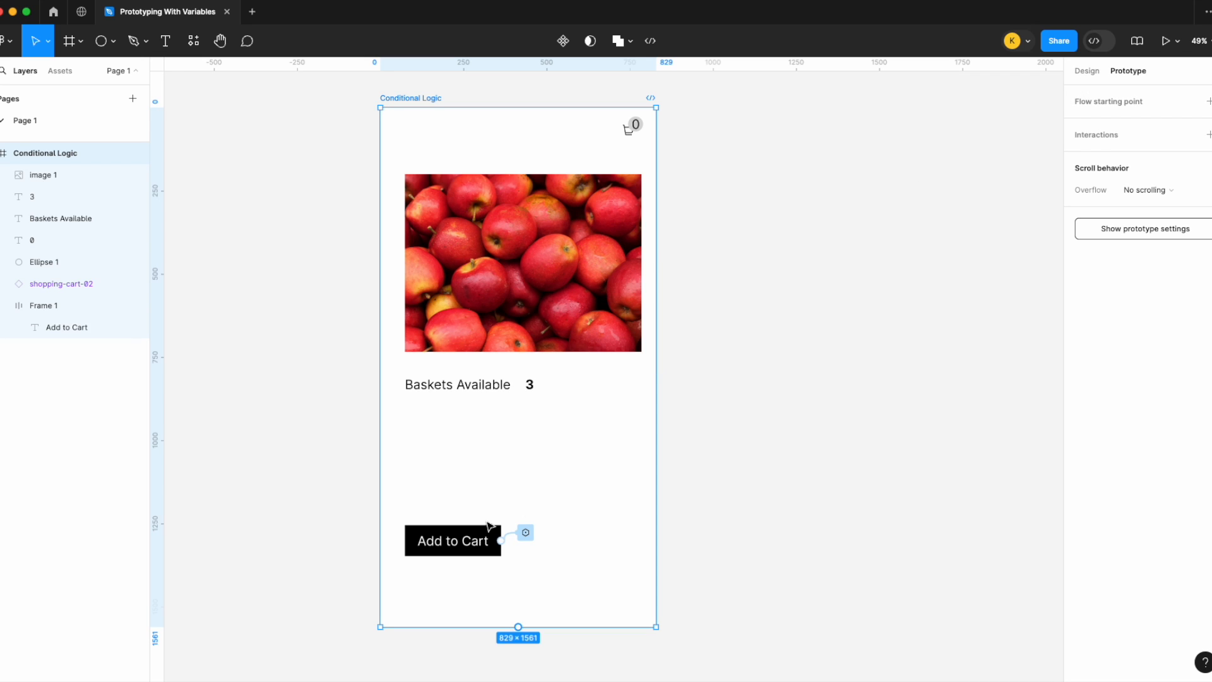
Step: Rewrite the Add to Cart interaction's value expression as Baskets available - 1 using Subtraction
{"action": "left_click", "coordinate": [480, 541]}
{"action": "left_click", "coordinate": [526, 532]}
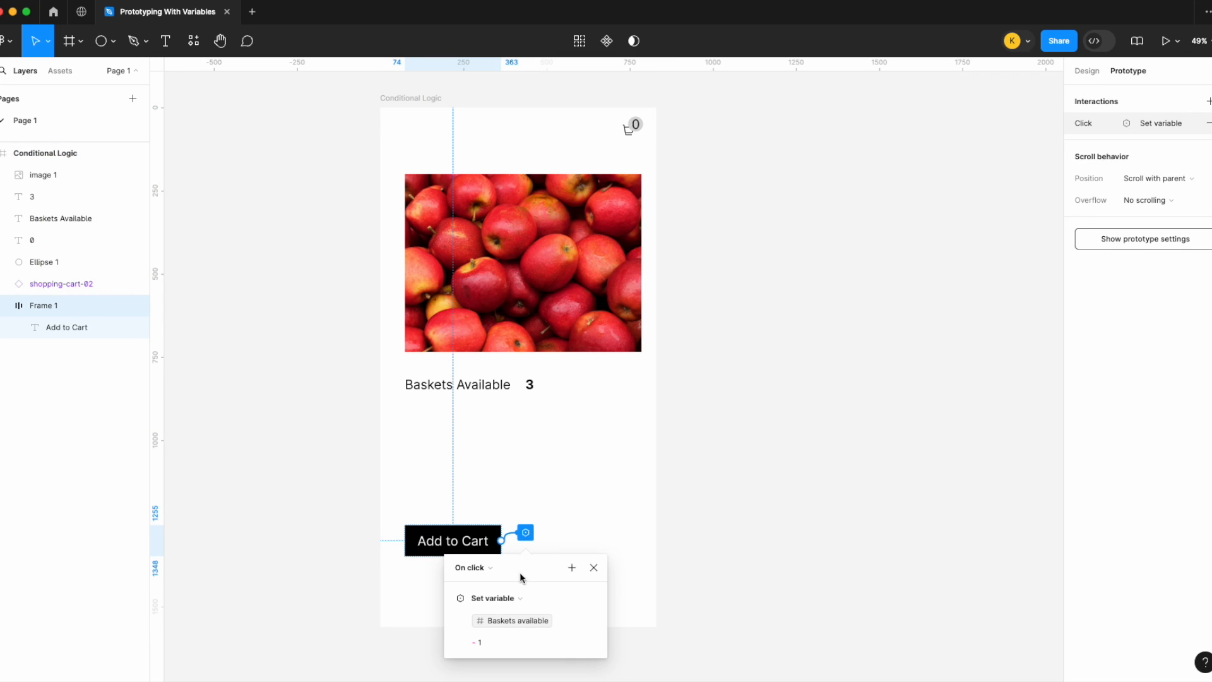
{"action": "left_click_drag", "start_coordinate": [515, 563], "coordinate": [903, 225]}
{"action": "left_click", "coordinate": [890, 298]}
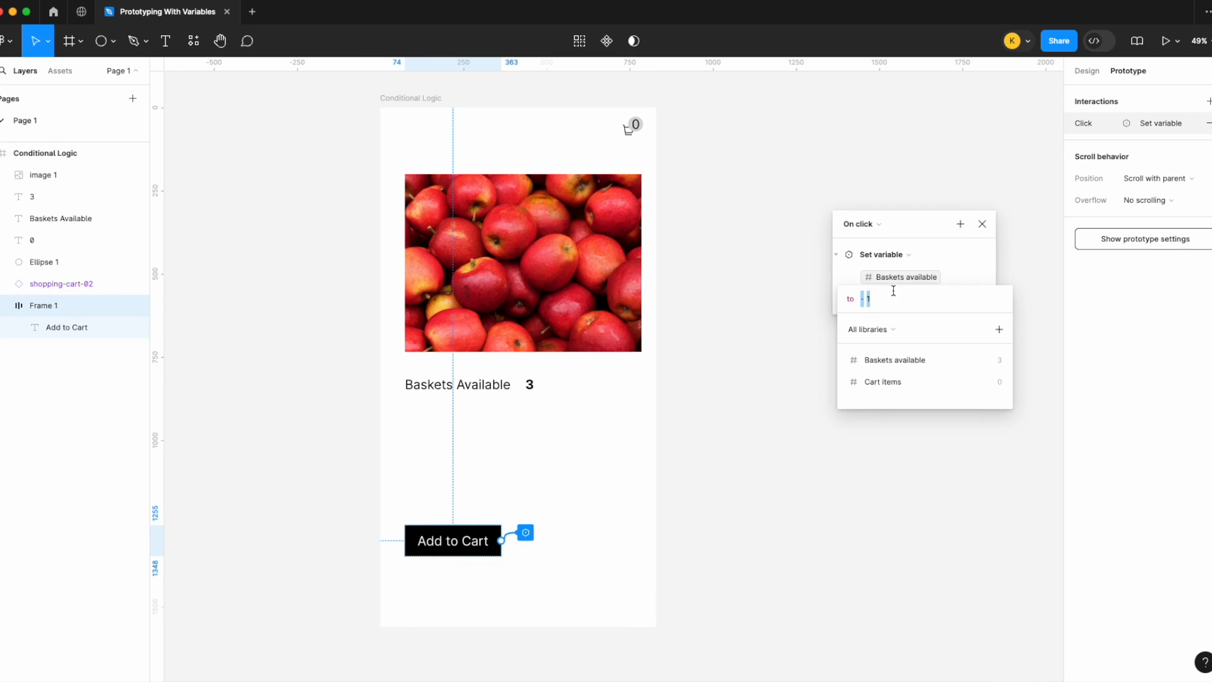
{"action": "key", "text": "BackSpace"}
{"action": "left_click", "coordinate": [903, 359]}
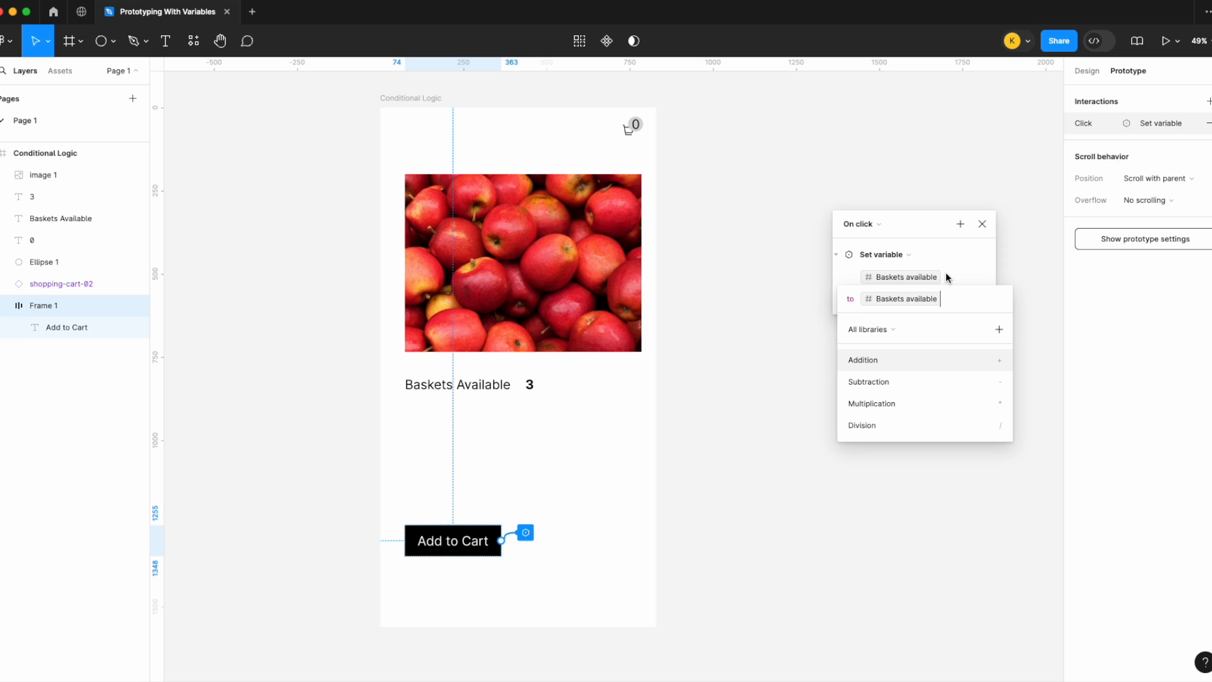
{"action": "left_click", "coordinate": [930, 382]}
{"action": "type", "text": "1"}
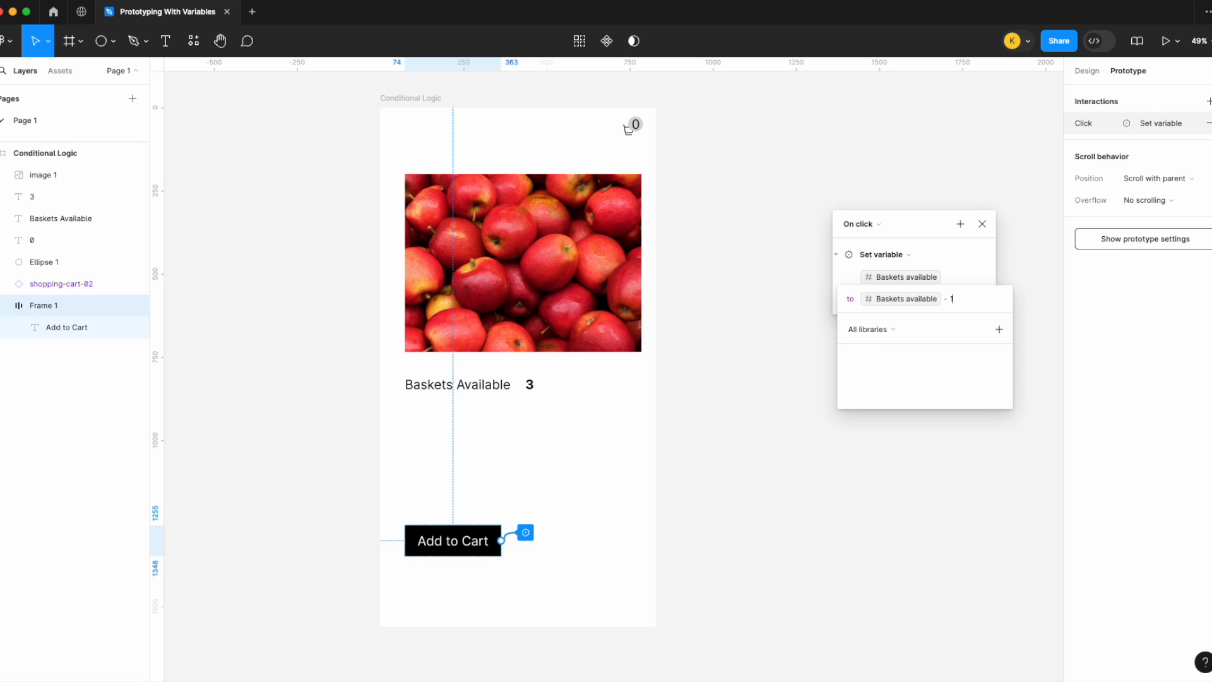
{"action": "key", "text": "Return"}
{"action": "left_click", "coordinate": [984, 224]}
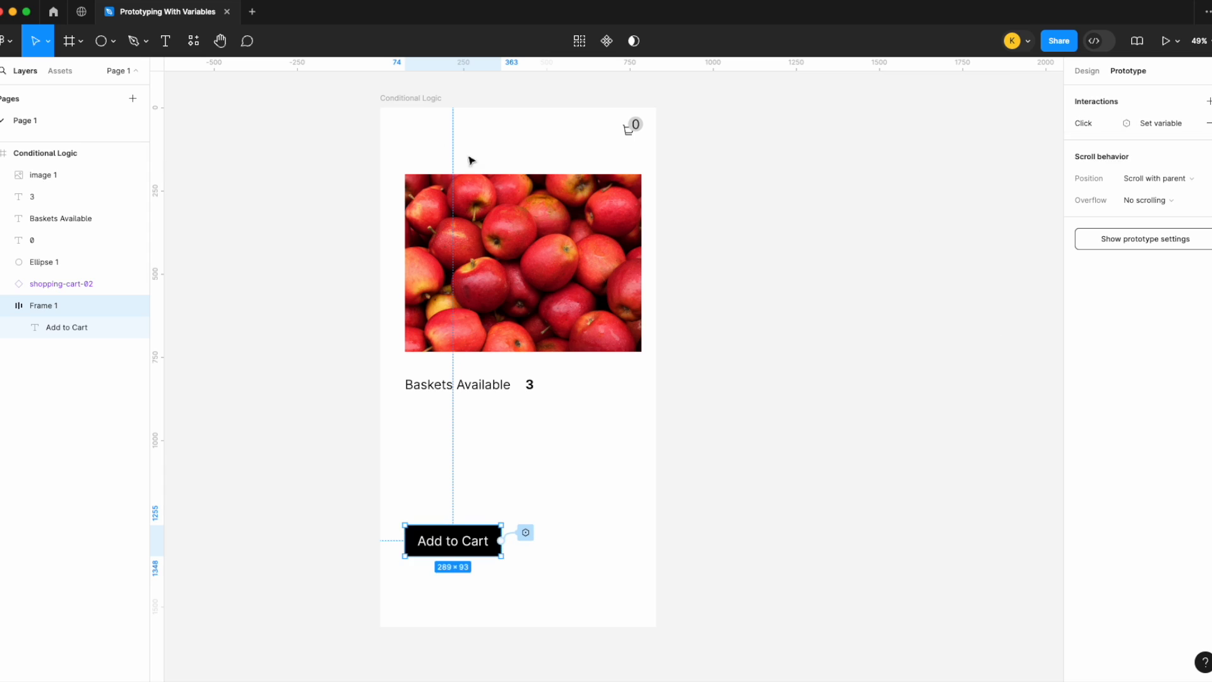
Step: Present the prototype filling the screen and click Add to Cart to check the Baskets Available count
{"action": "left_click", "coordinate": [421, 98]}
{"action": "left_click", "coordinate": [1178, 41]}
{"action": "left_click", "coordinate": [1153, 78]}
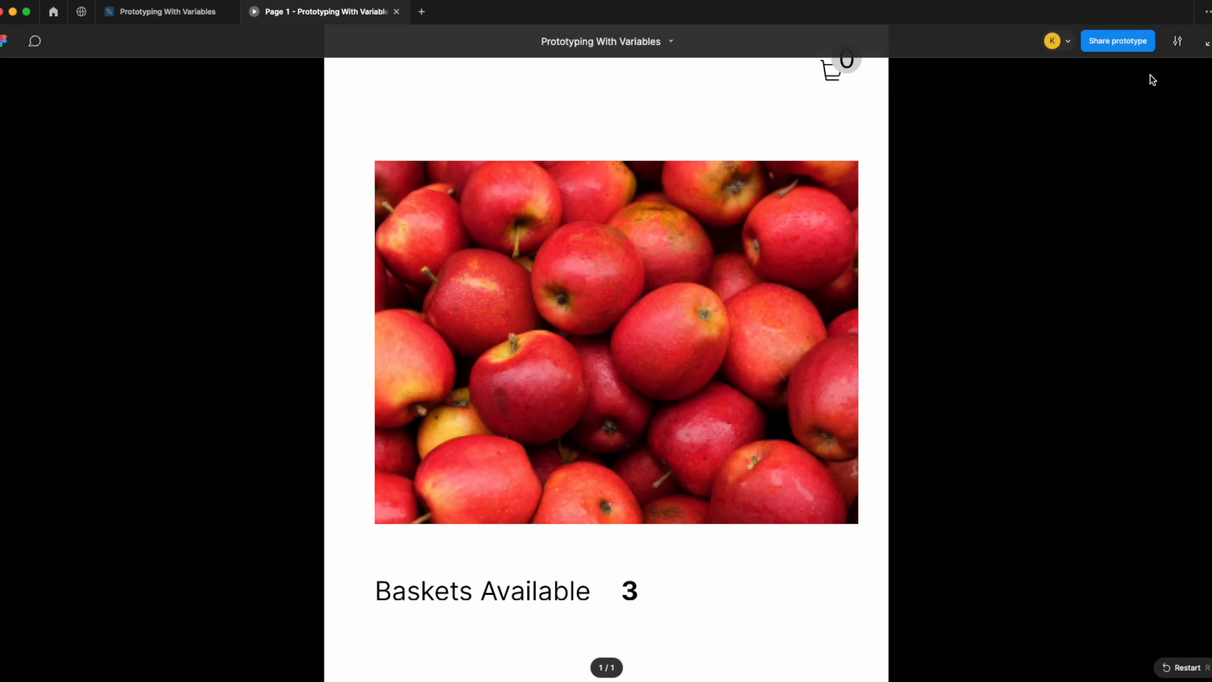
{"action": "left_click", "coordinate": [1177, 41]}
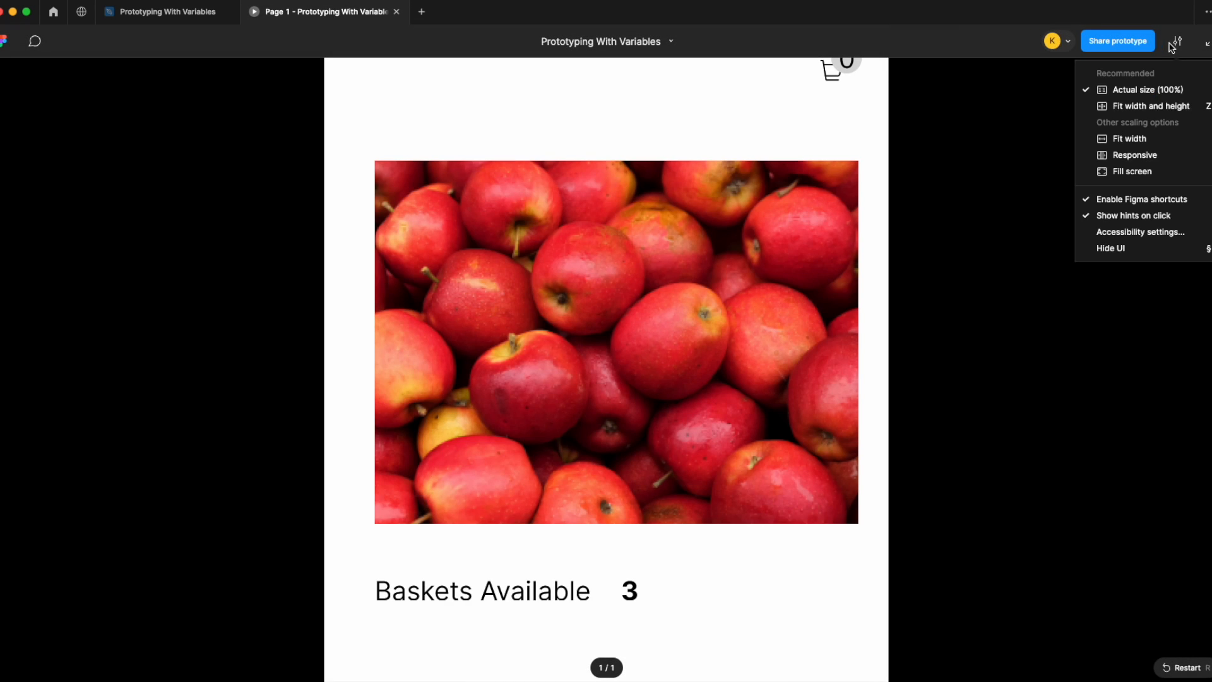
{"action": "left_click", "coordinate": [1141, 171]}
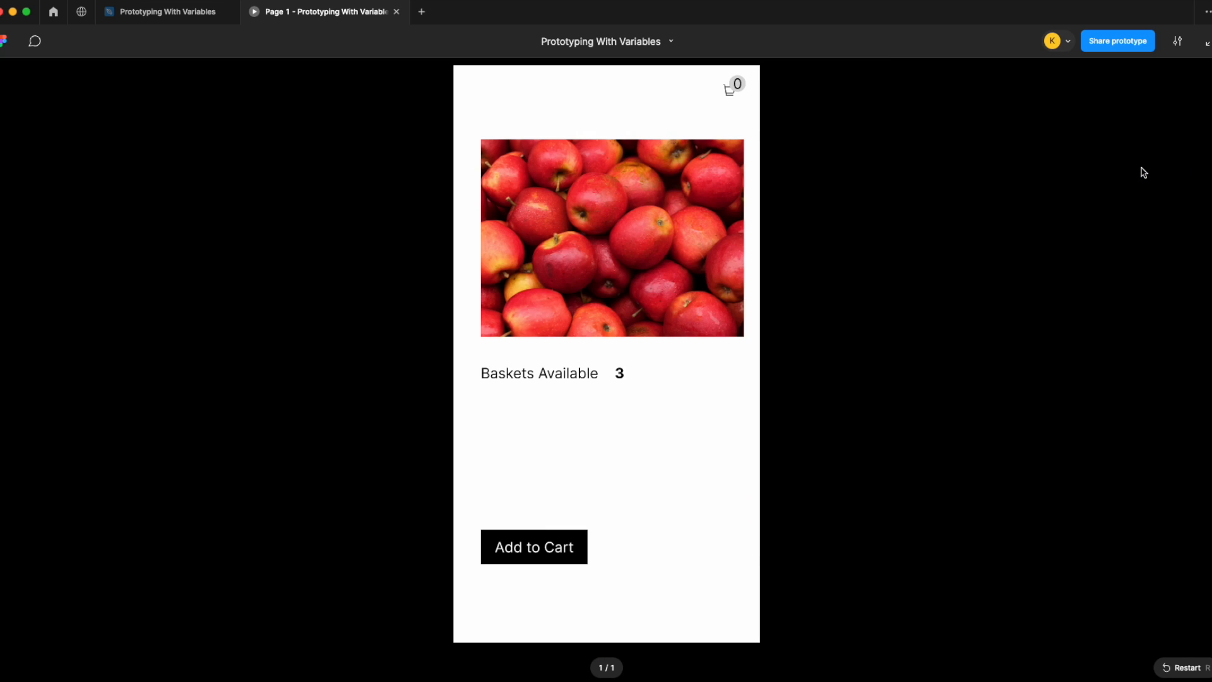
{"action": "left_click", "coordinate": [547, 548]}
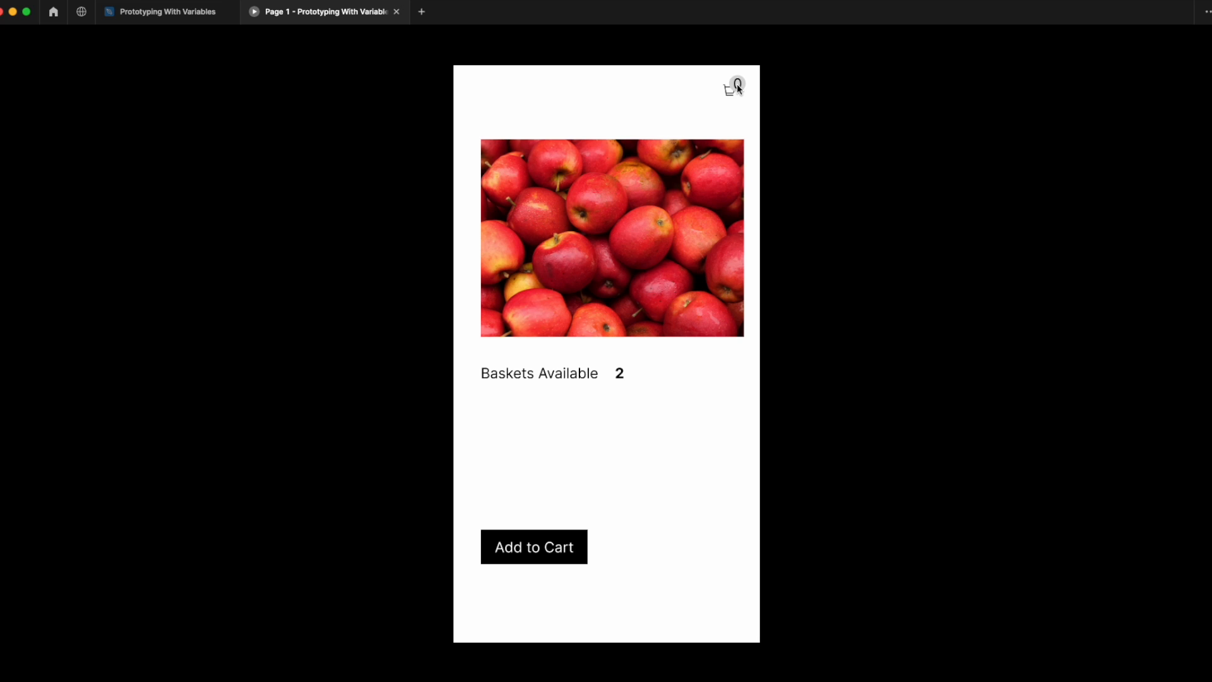
Step: Add a second Set variable action to Add to Cart that sets Cart items to Cart items + 1
{"action": "left_click", "coordinate": [190, 12]}
{"action": "left_click", "coordinate": [703, 304]}
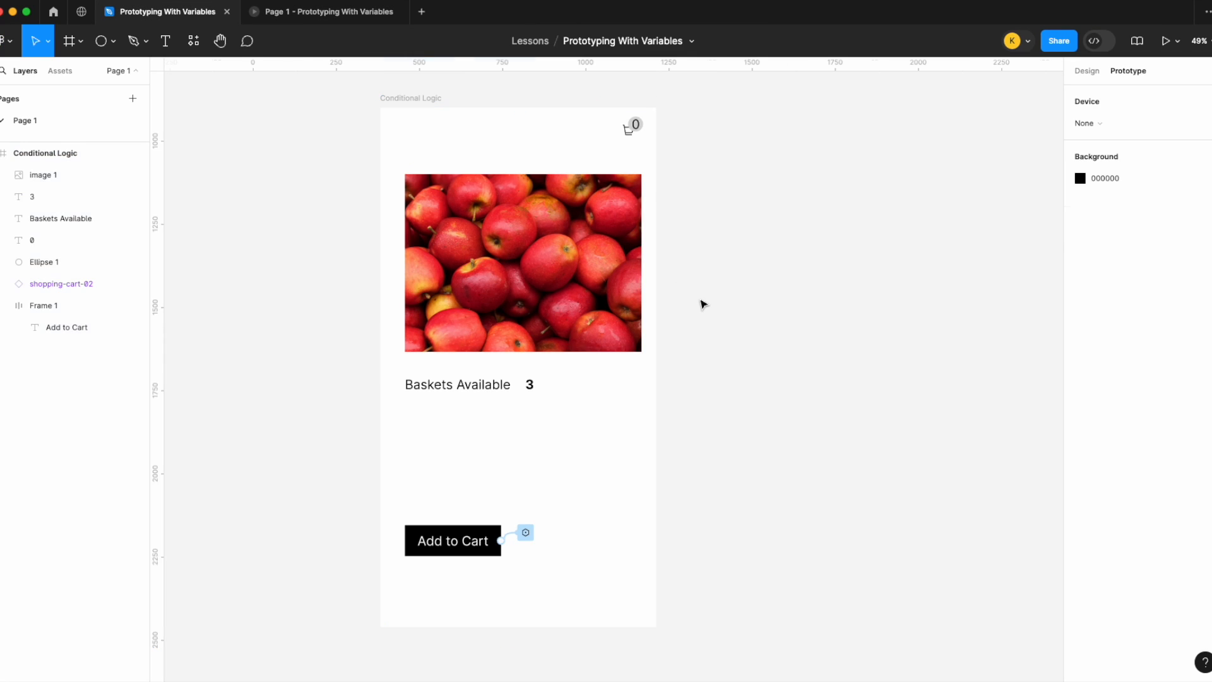
{"action": "left_click", "coordinate": [525, 533]}
{"action": "left_click", "coordinate": [399, 12]}
{"action": "left_click_drag", "start_coordinate": [532, 572], "coordinate": [914, 182]}
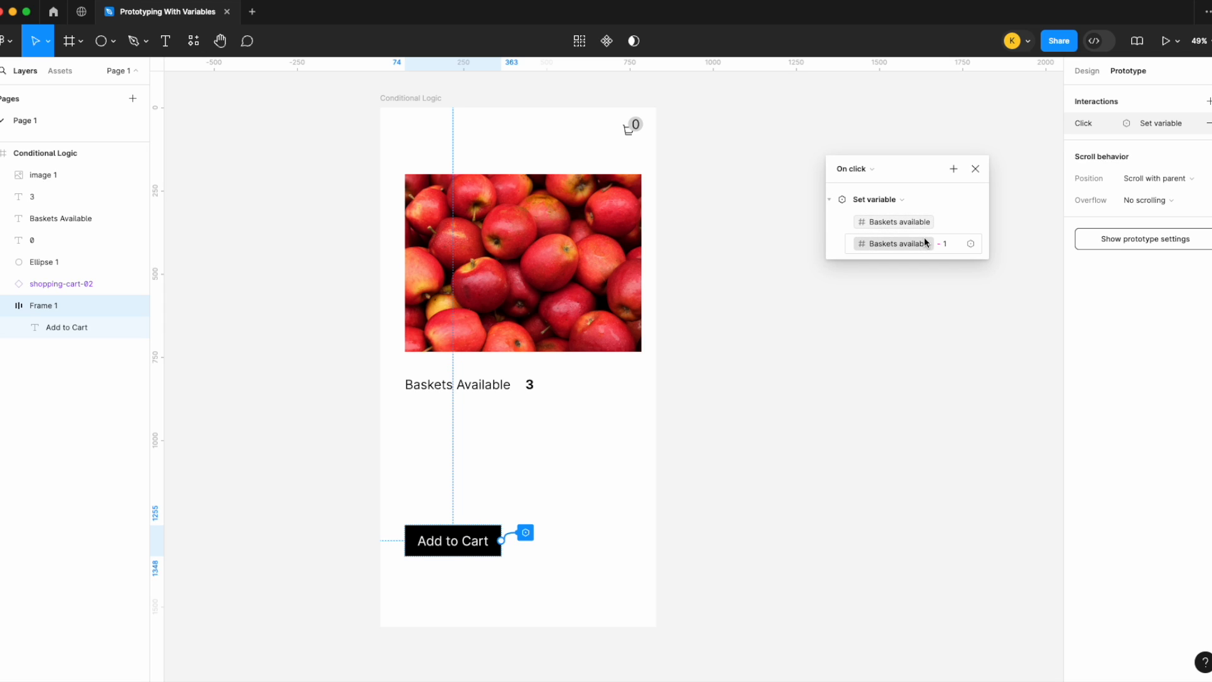
{"action": "left_click", "coordinate": [831, 201]}
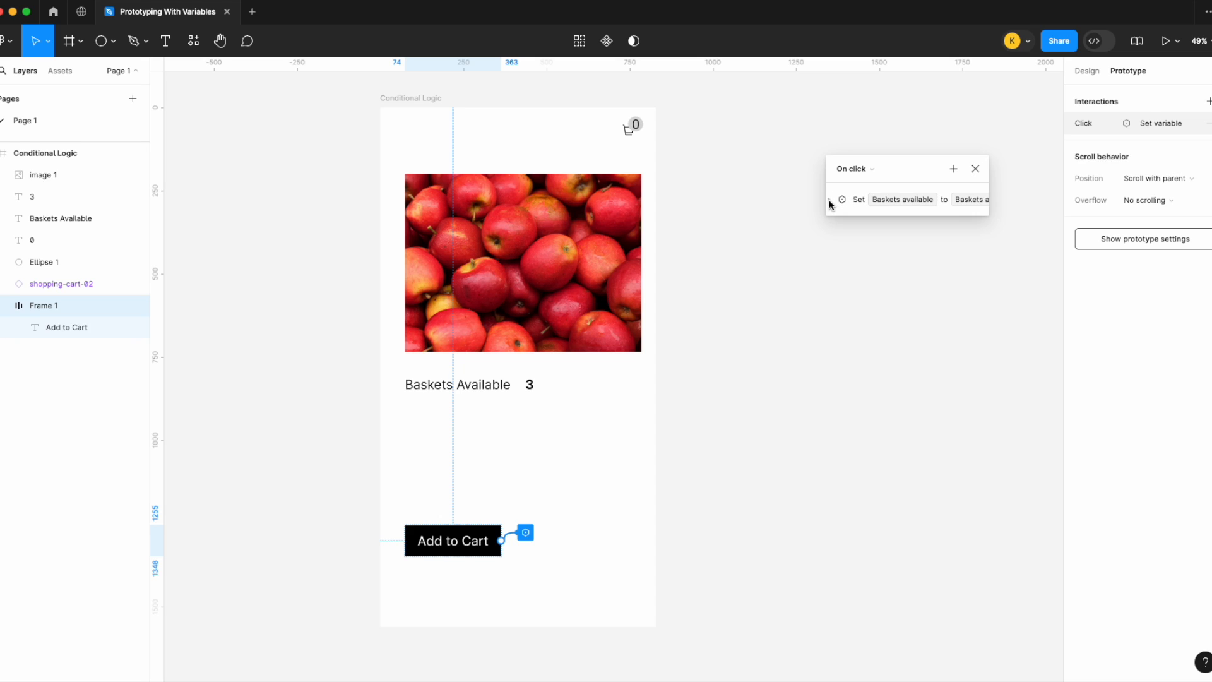
{"action": "left_click", "coordinate": [955, 169]}
{"action": "left_click", "coordinate": [990, 236]}
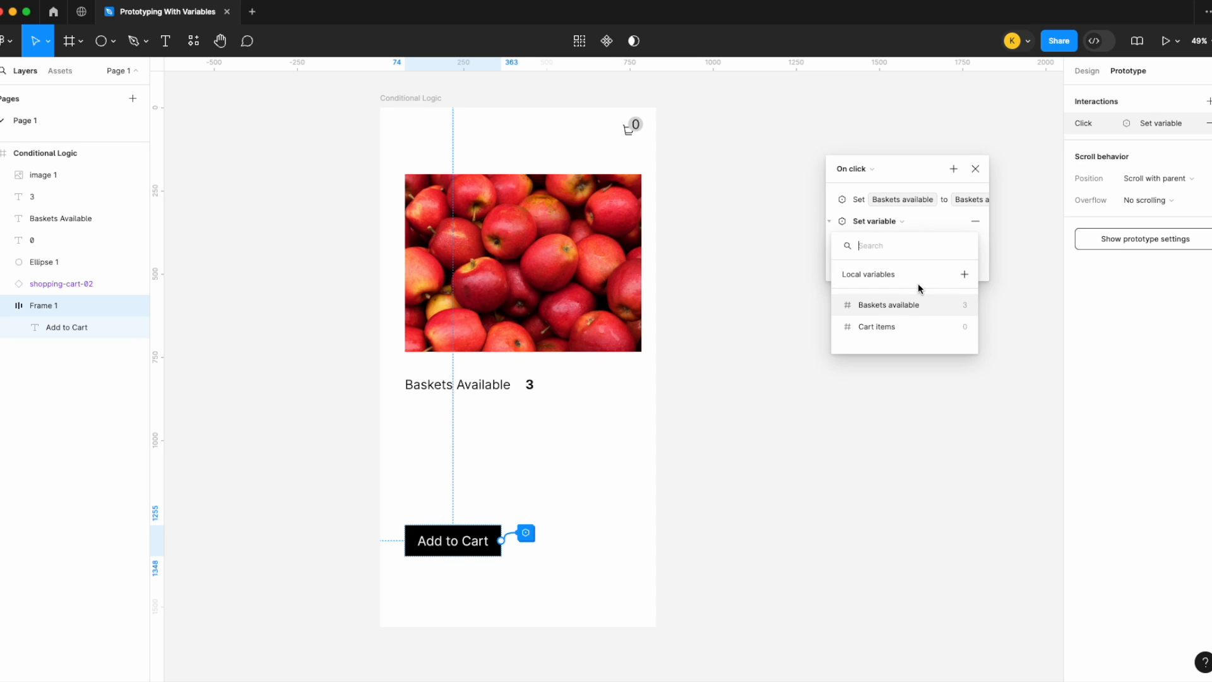
{"action": "left_click", "coordinate": [904, 324]}
{"action": "left_click", "coordinate": [899, 347]}
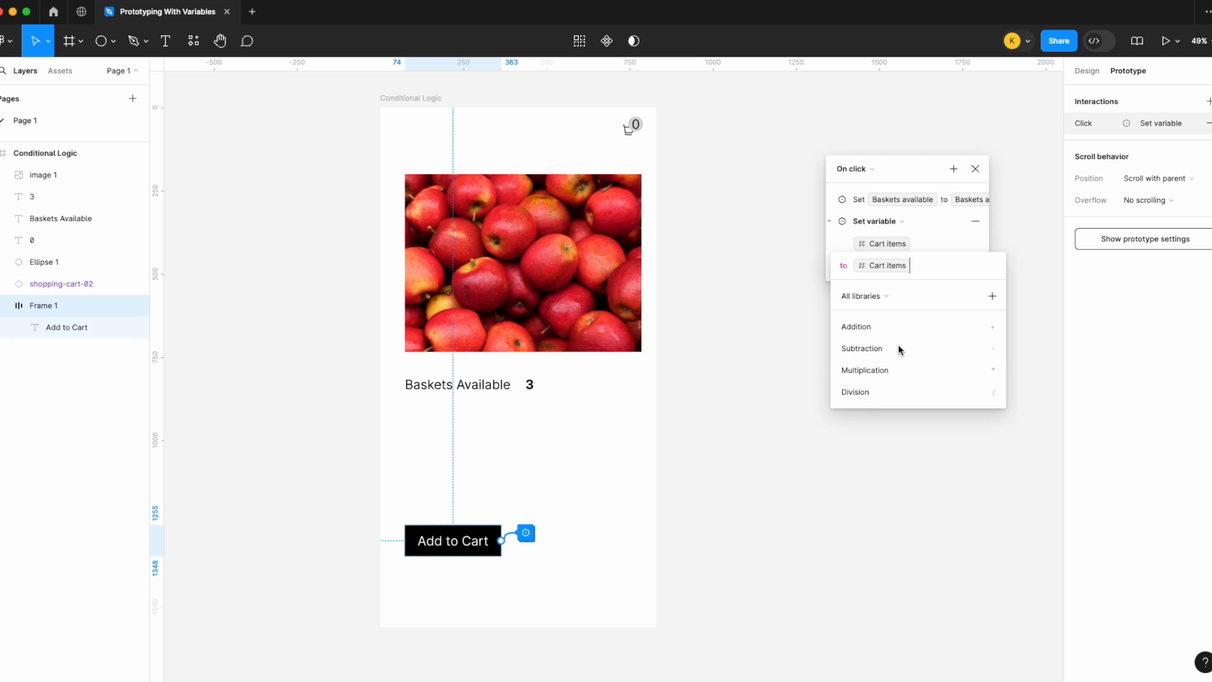
{"action": "type", "text": "+1"}
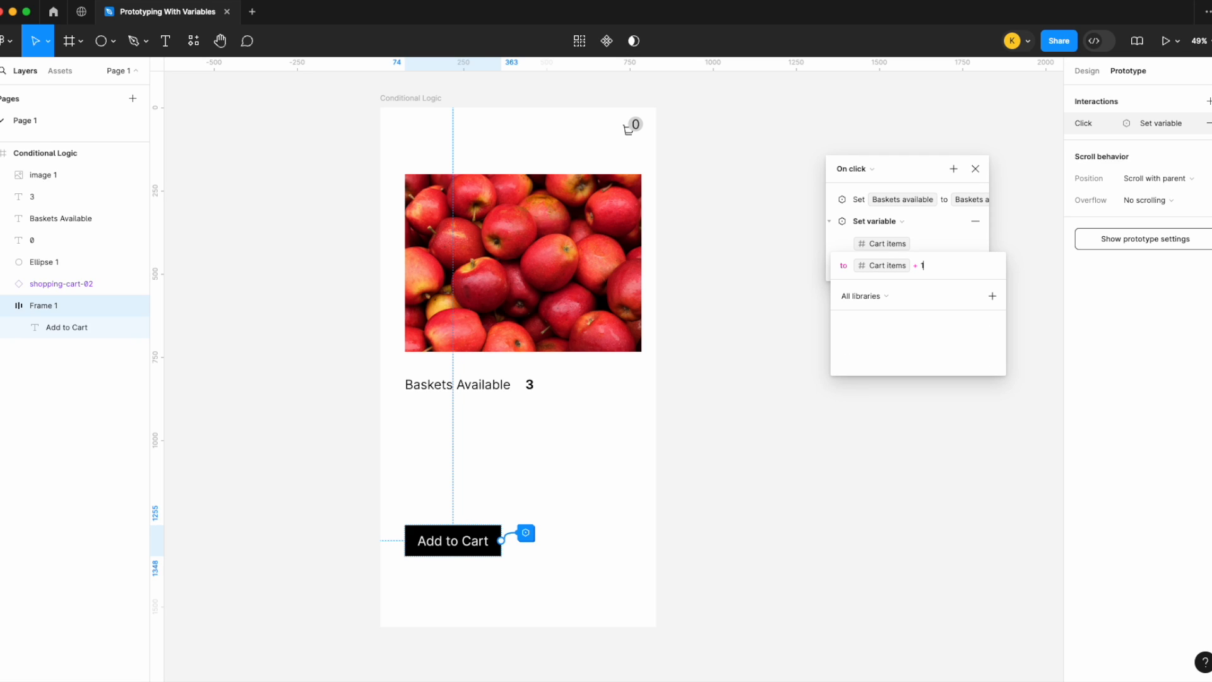
{"action": "key", "text": "Return"}
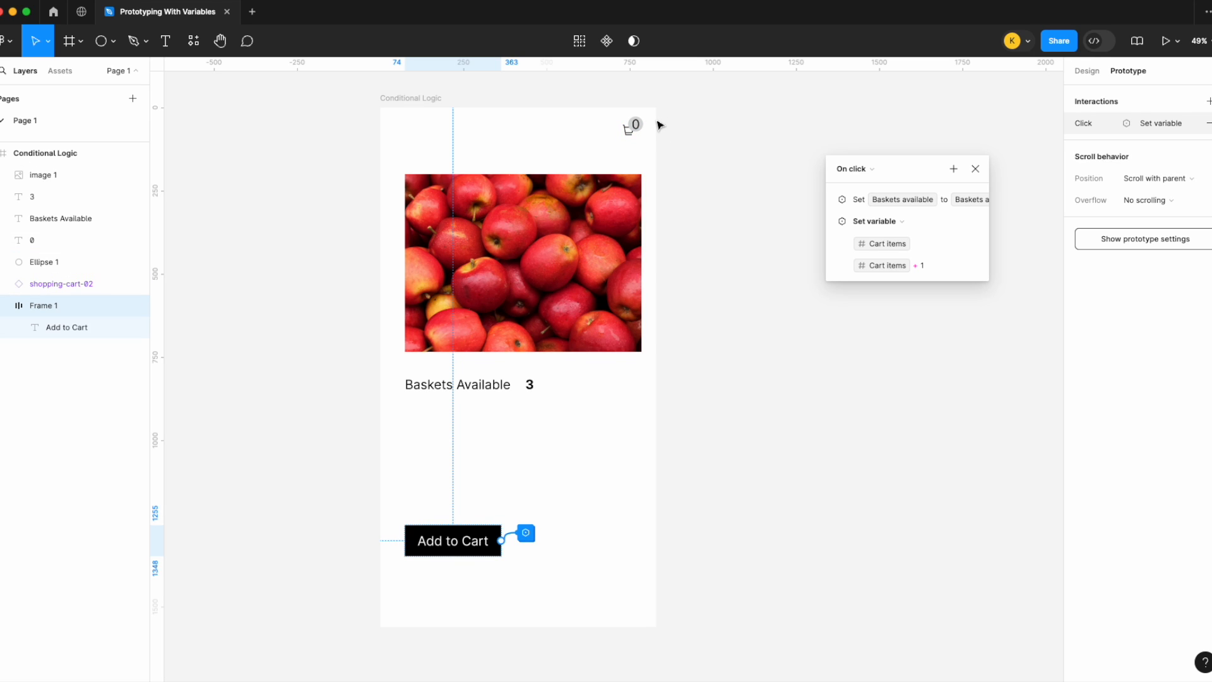
{"action": "left_click", "coordinate": [975, 168]}
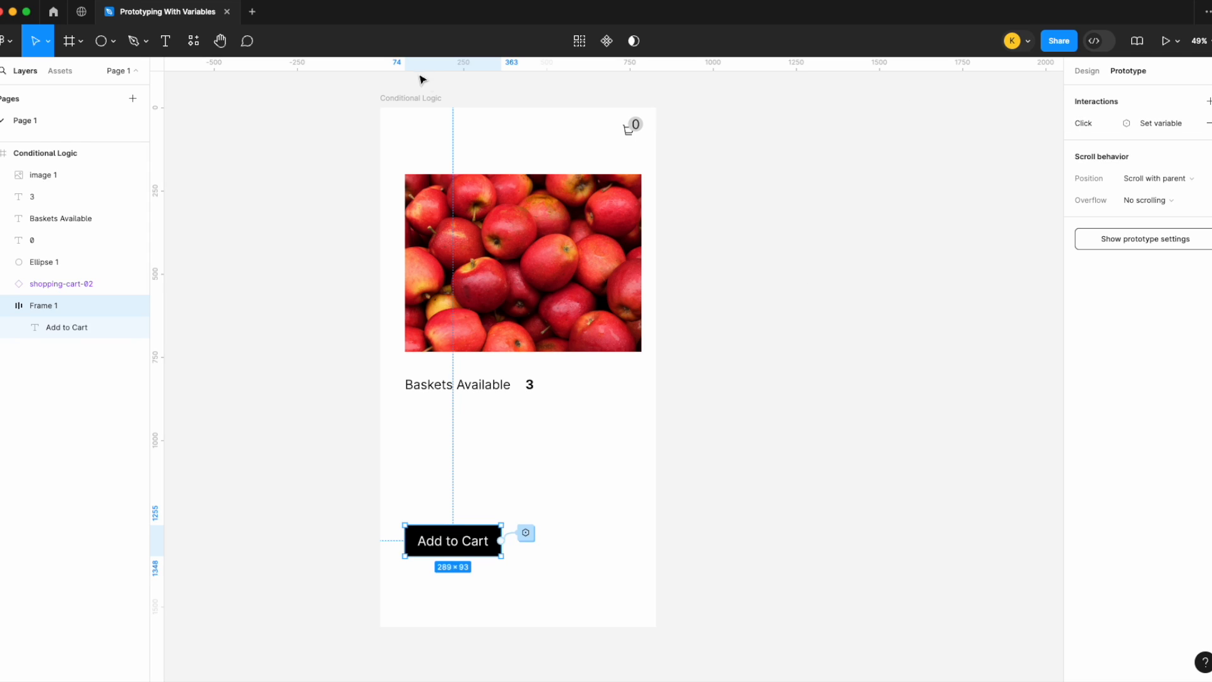
Step: Present the prototype filling the screen and click Add to Cart repeatedly to test both counters
{"action": "left_click", "coordinate": [434, 100]}
{"action": "left_click", "coordinate": [1177, 41]}
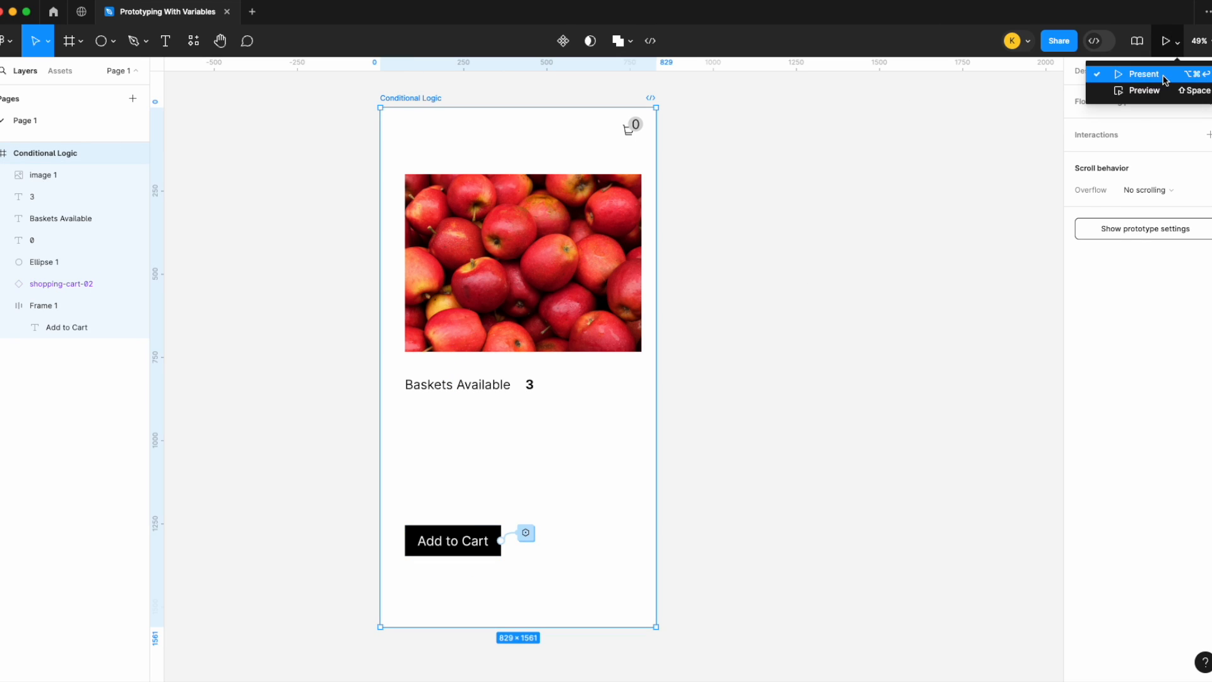
{"action": "left_click", "coordinate": [1166, 80]}
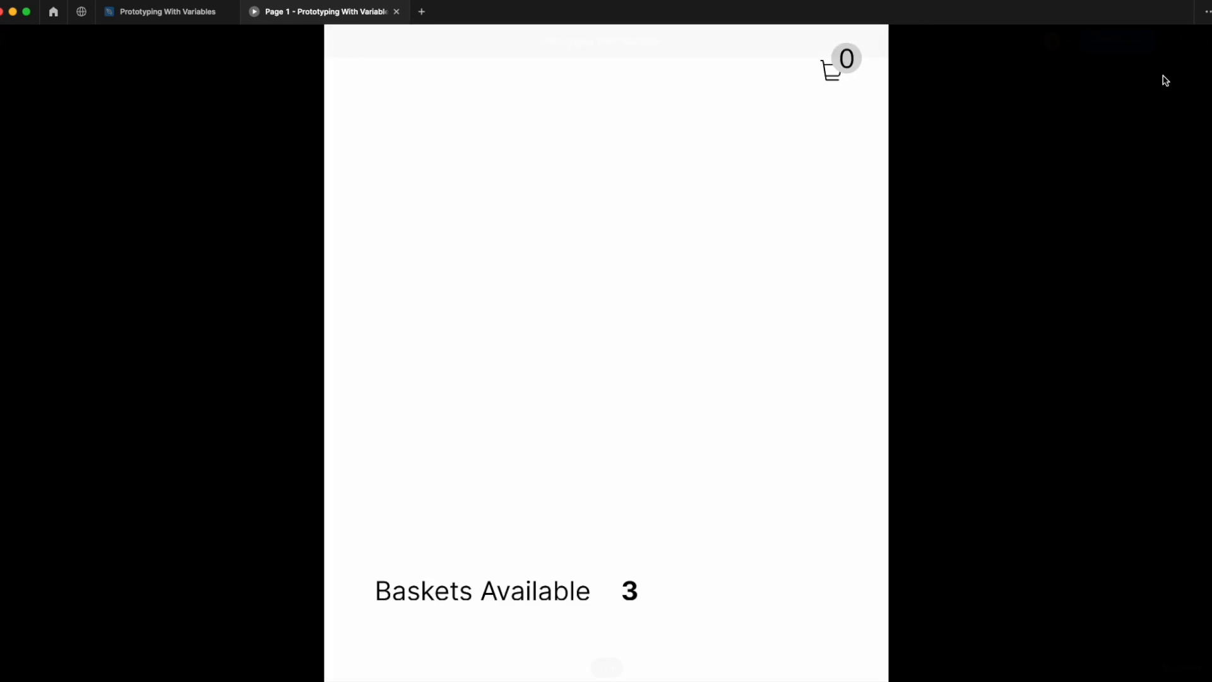
{"action": "left_click", "coordinate": [1177, 44]}
{"action": "left_click", "coordinate": [1147, 172]}
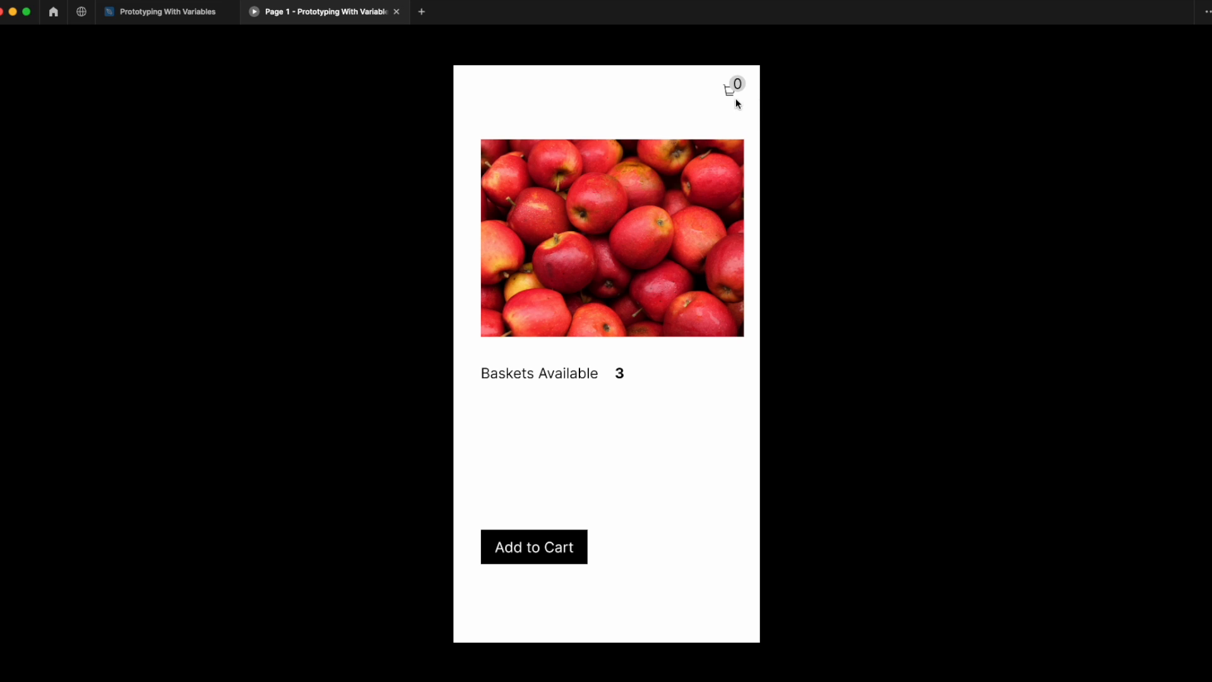
{"action": "left_click", "coordinate": [556, 547]}
{"action": "left_click", "coordinate": [555, 548]}
{"action": "left_click", "coordinate": [556, 549]}
{"action": "left_click", "coordinate": [560, 549]}
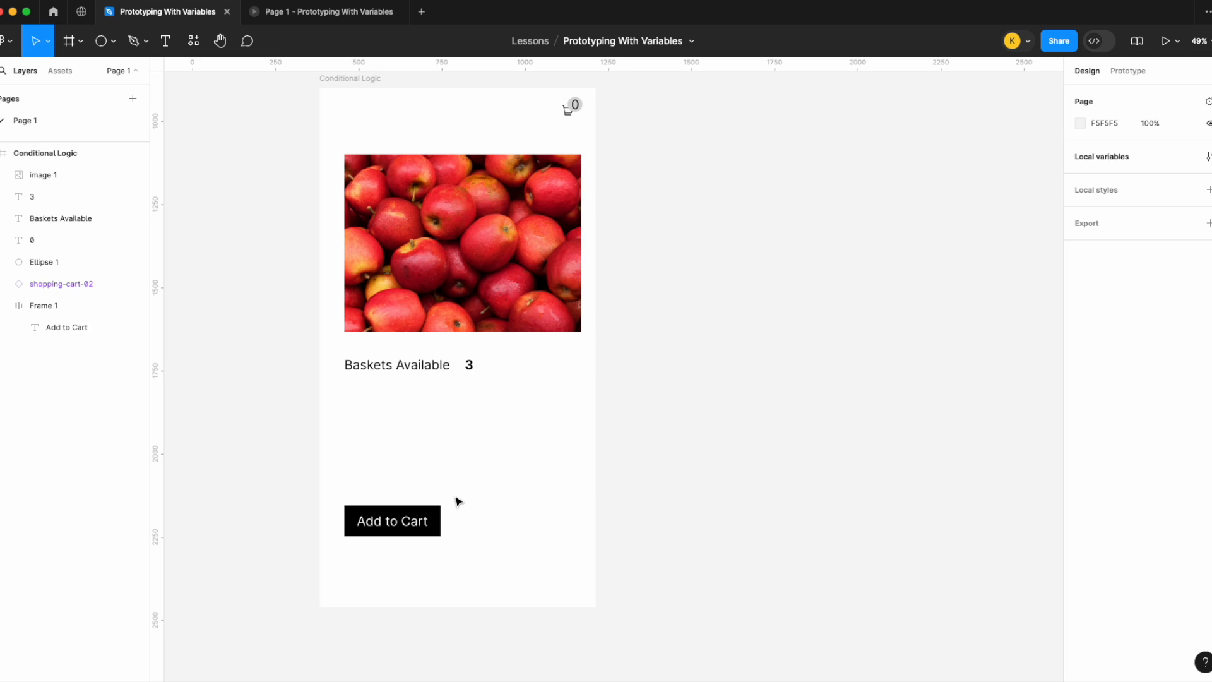
Step: Create a new Boolean local variable named Show Button
{"action": "left_click", "coordinate": [1201, 160]}
{"action": "left_click", "coordinate": [808, 424]}
{"action": "left_click", "coordinate": [813, 500]}
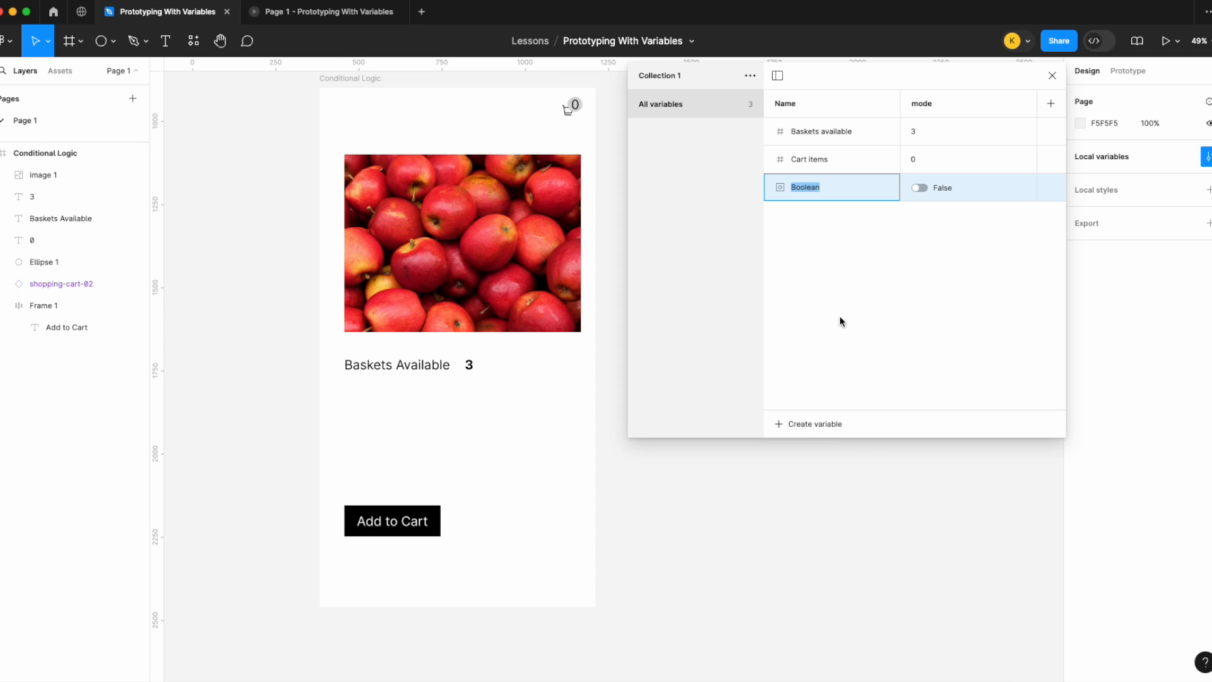
{"action": "type", "text": "Show Button"}
{"action": "key", "text": "Return"}
Step: Bind the Add to Cart button frame's layer visibility to the Show Button variable
{"action": "left_click", "coordinate": [422, 536]}
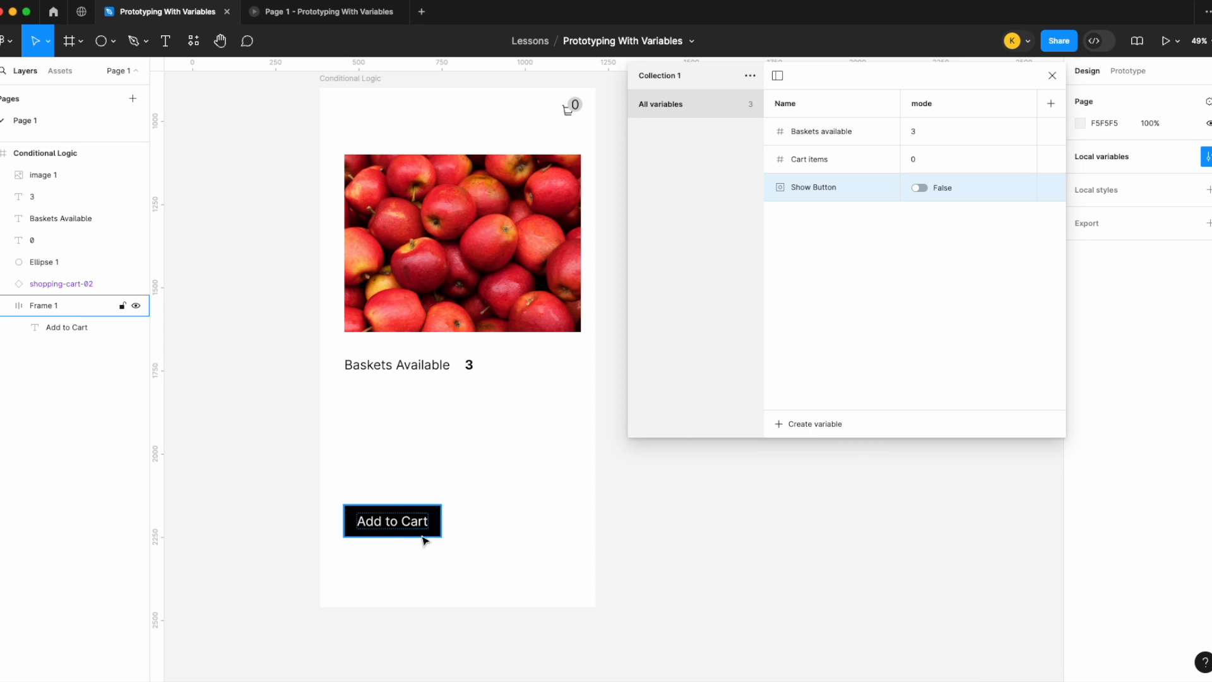
{"action": "scroll", "coordinate": [1156, 506], "scroll_direction": "down", "scroll_amount": 3}
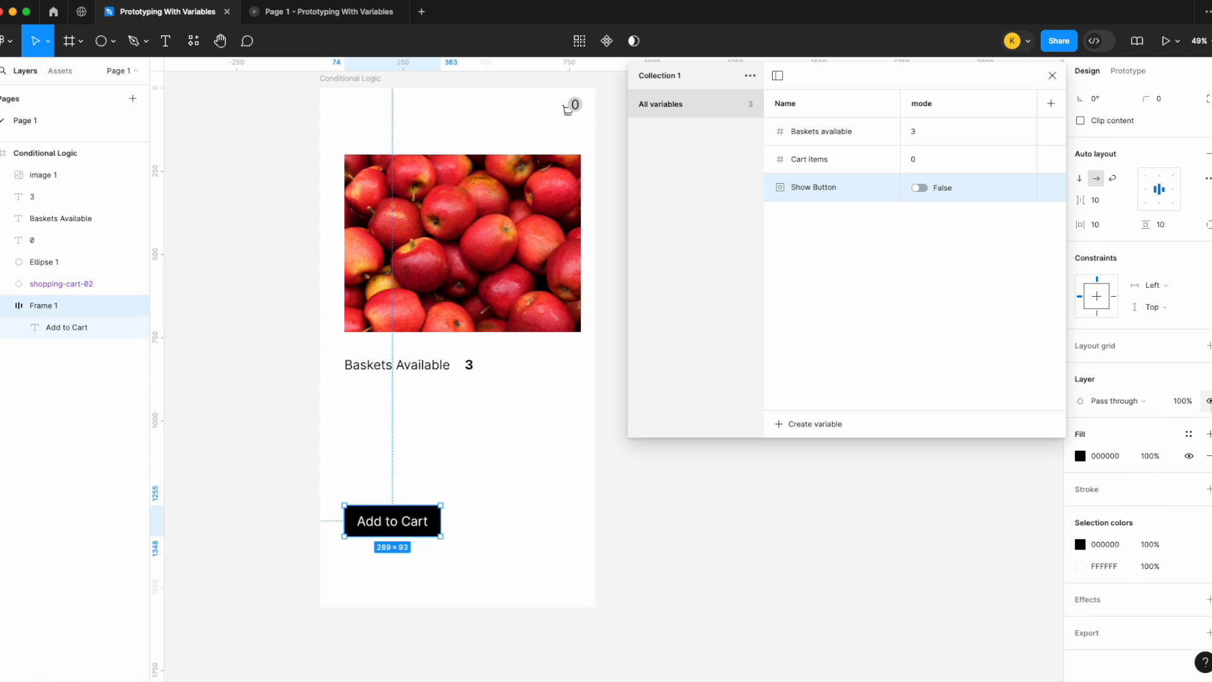
{"action": "right_click", "coordinate": [1209, 401]}
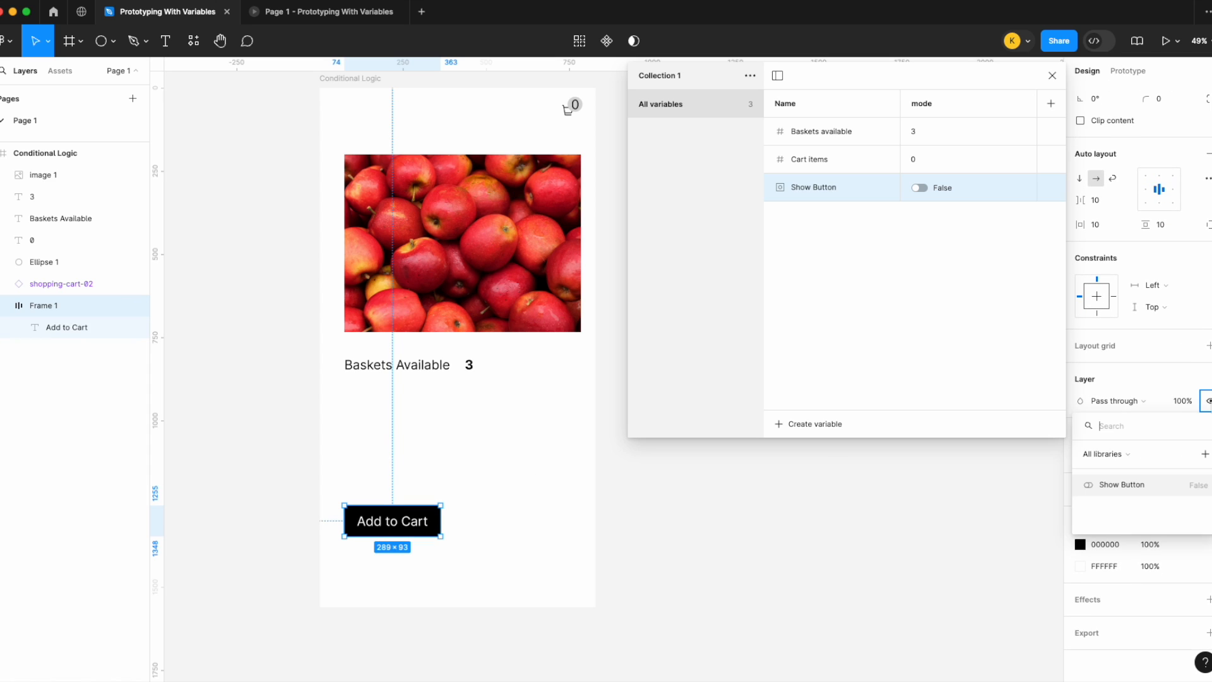
{"action": "left_click", "coordinate": [1146, 488]}
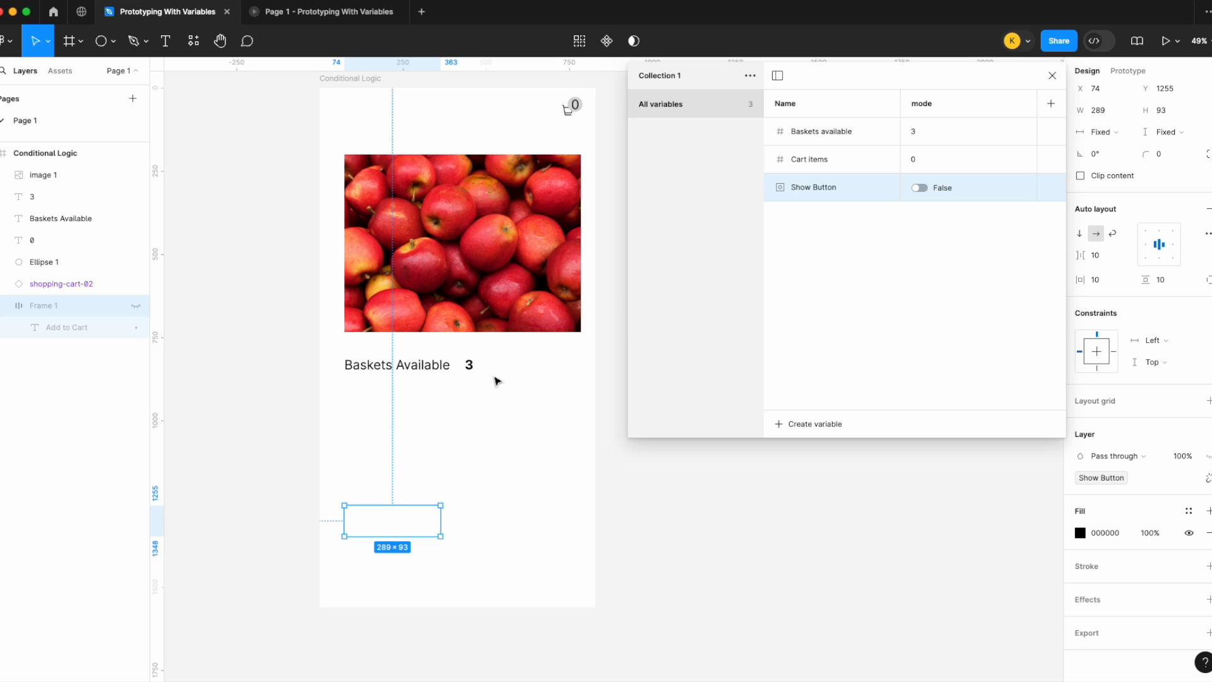
Step: Set the Show Button variable's value to True and close the variables panel
{"action": "left_click", "coordinate": [918, 190]}
{"action": "left_click", "coordinate": [918, 188]}
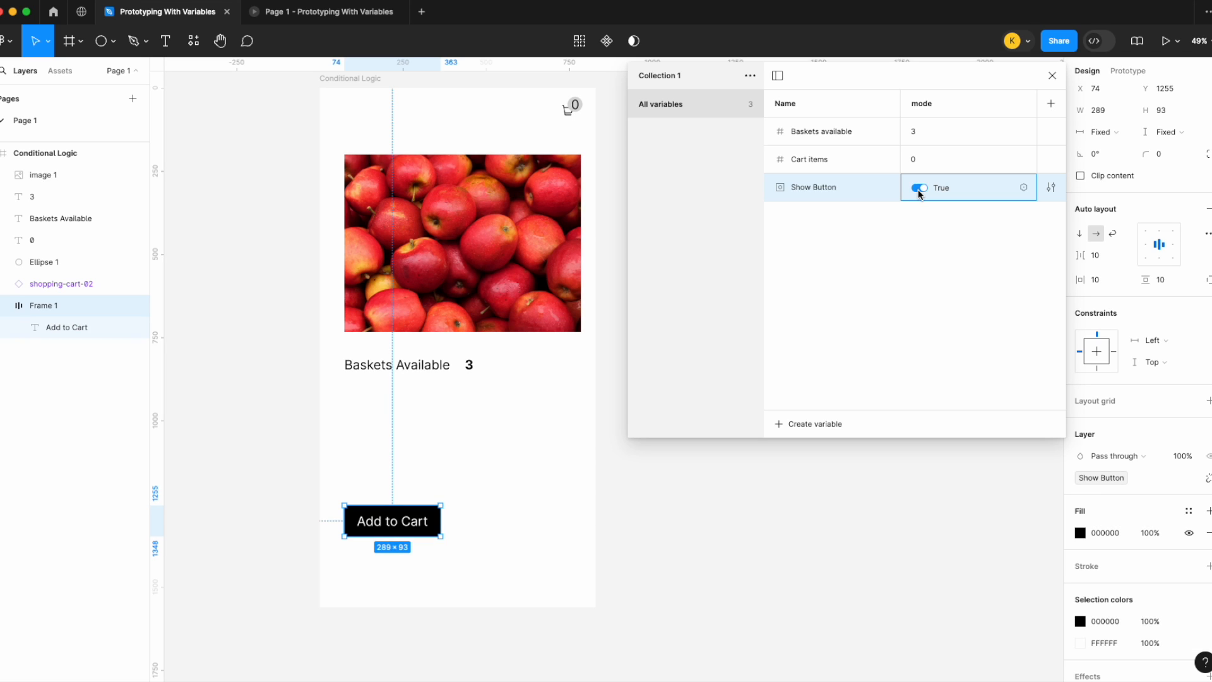
{"action": "left_click", "coordinate": [1052, 75]}
{"action": "left_click", "coordinate": [791, 259]}
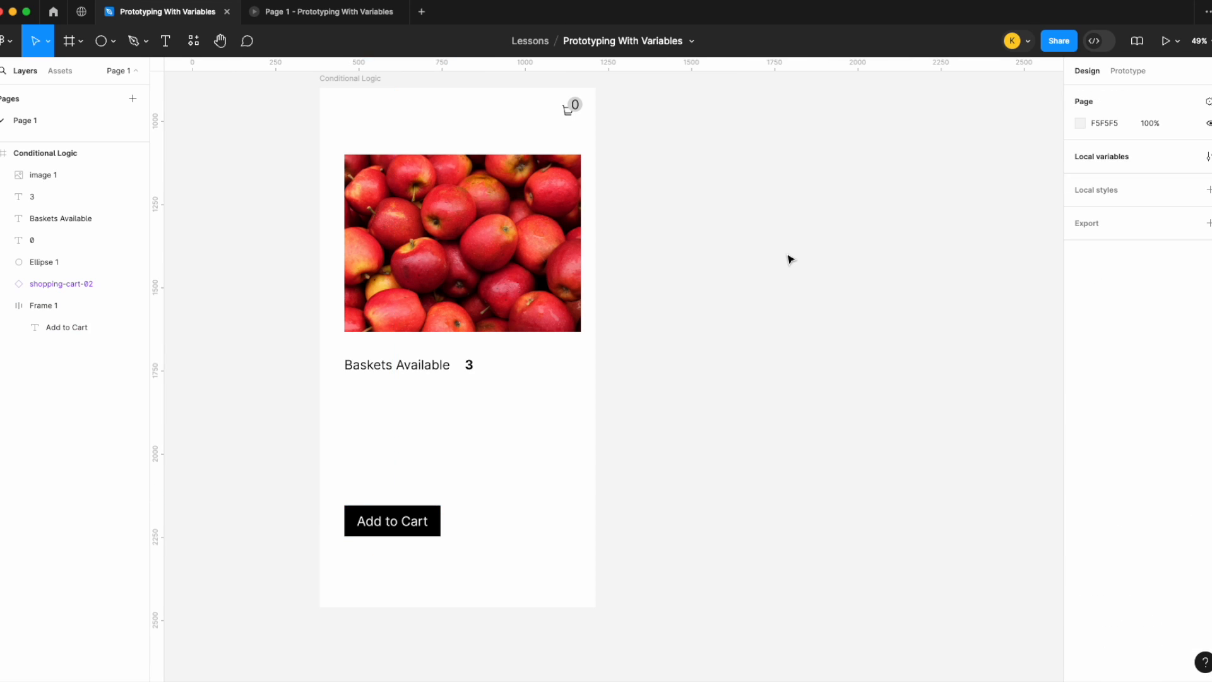
Step: Add a Conditional action to the Add to Cart button's click interaction with the condition Baskets available == 0
{"action": "left_click", "coordinate": [391, 535]}
{"action": "left_click", "coordinate": [1138, 73]}
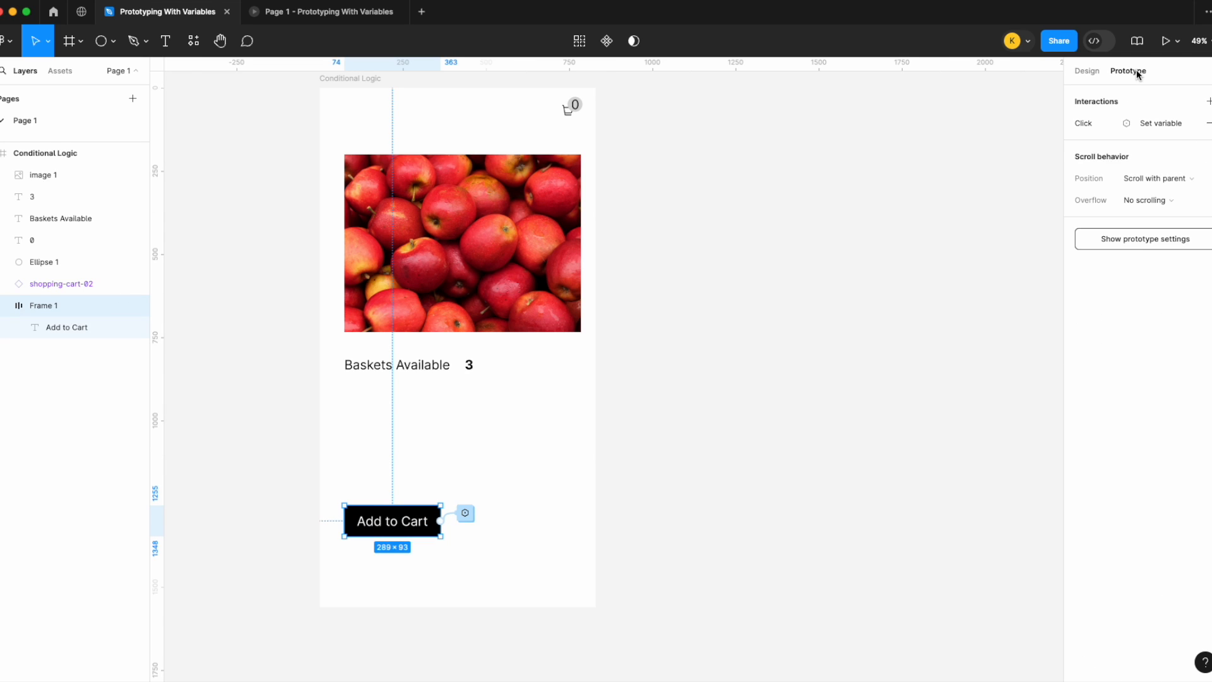
{"action": "left_click", "coordinate": [1104, 124]}
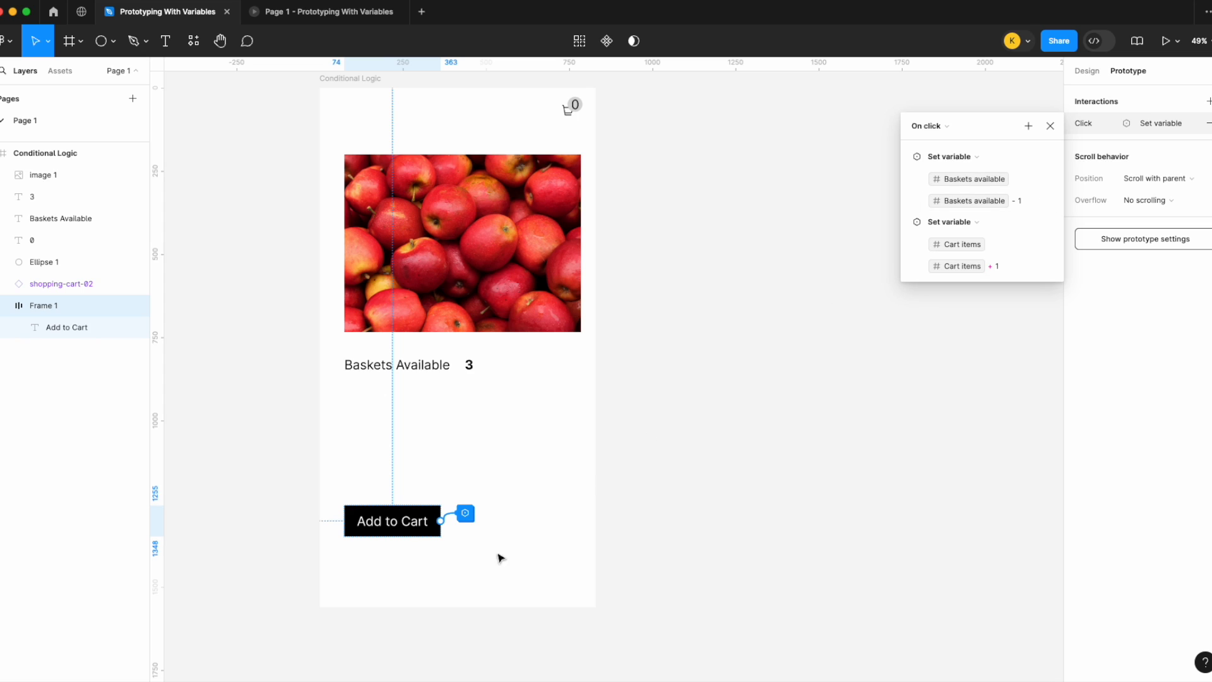
{"action": "left_click", "coordinate": [1026, 127]}
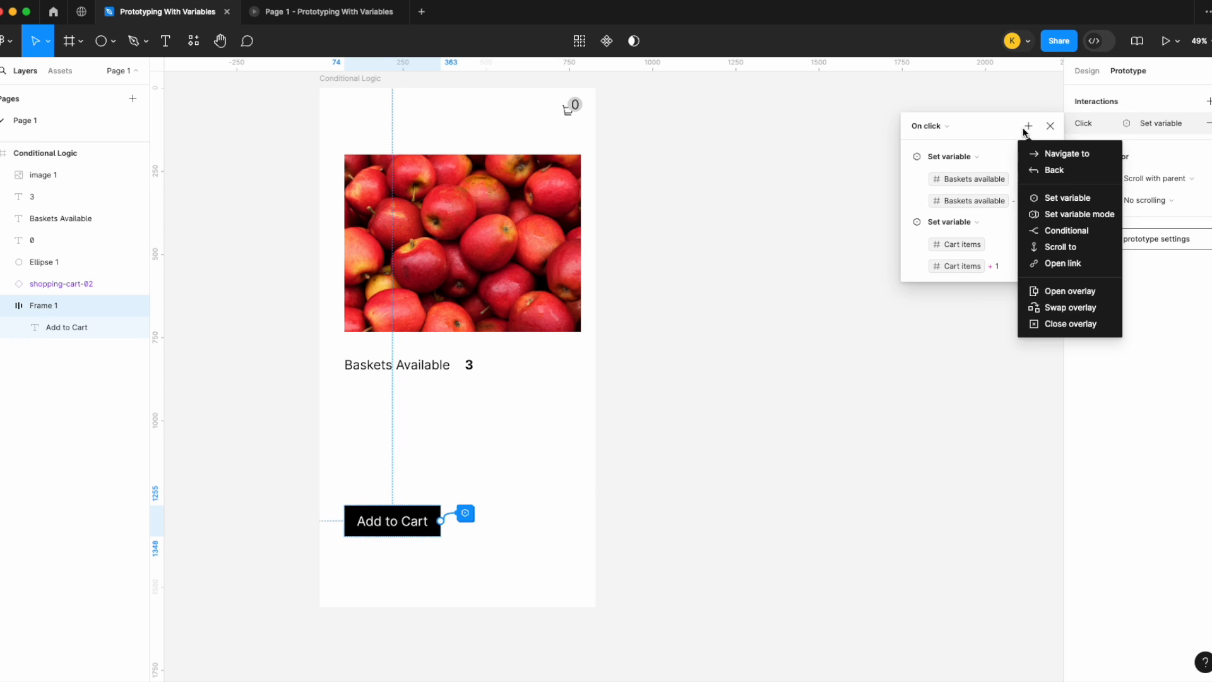
{"action": "left_click", "coordinate": [1053, 229]}
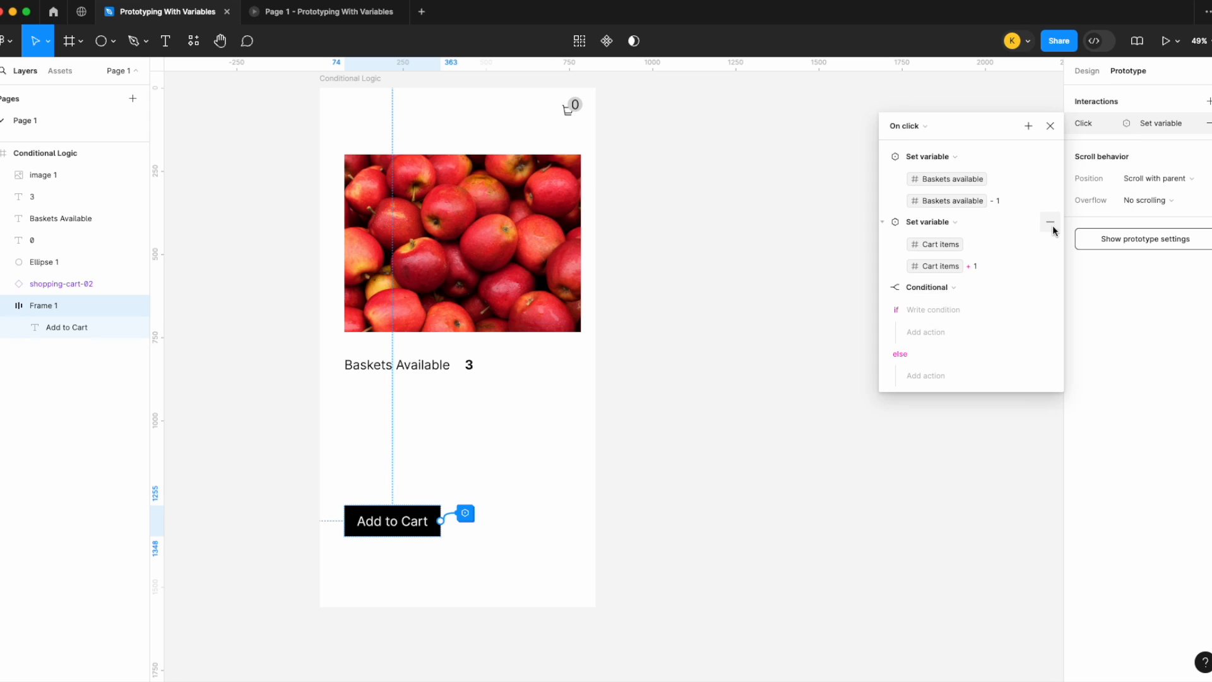
{"action": "left_click", "coordinate": [944, 309]}
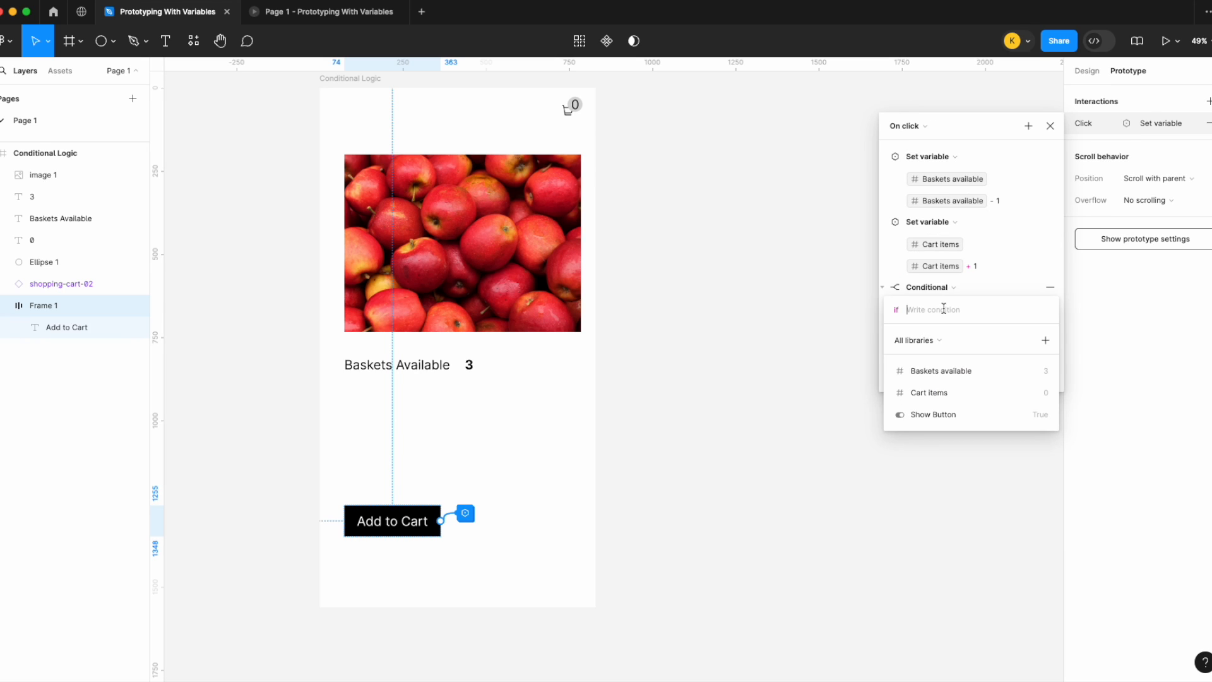
{"action": "left_click", "coordinate": [956, 373]}
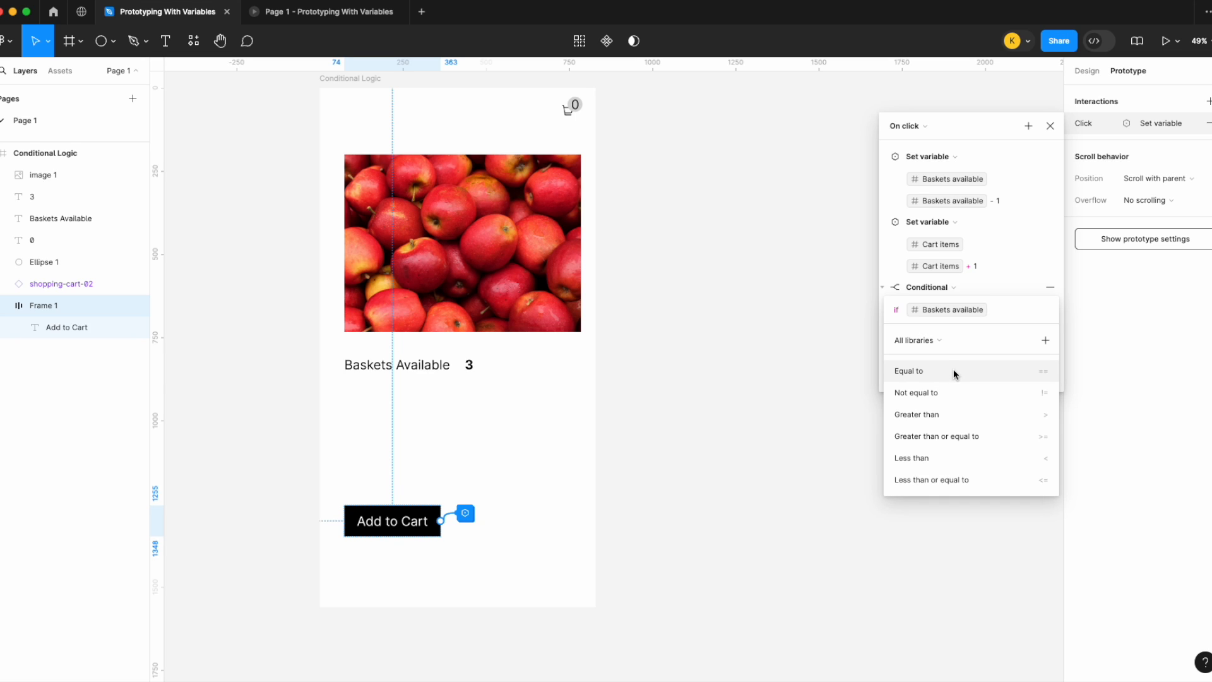
{"action": "left_click", "coordinate": [953, 371]}
{"action": "type", "text": "0"}
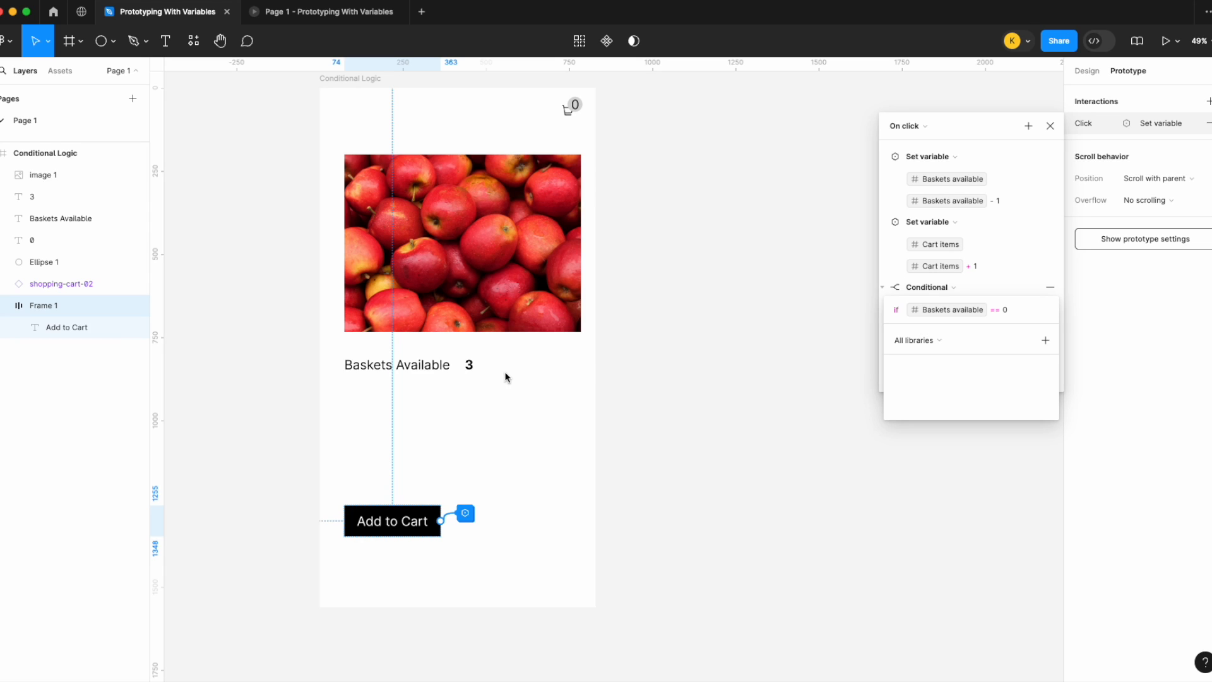
{"action": "left_click", "coordinate": [1063, 231]}
Step: Open the local variables panel to review the variables, then close it
{"action": "left_click", "coordinate": [1087, 71]}
{"action": "key", "text": "Escape"}
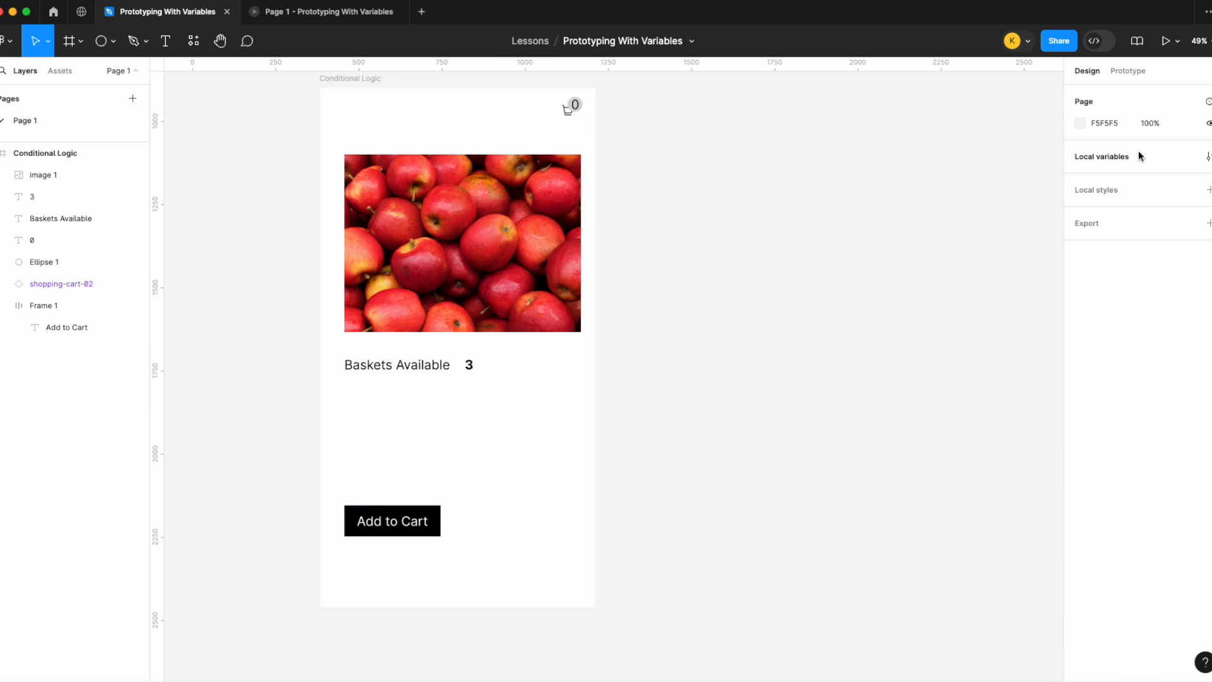
{"action": "left_click", "coordinate": [1206, 156]}
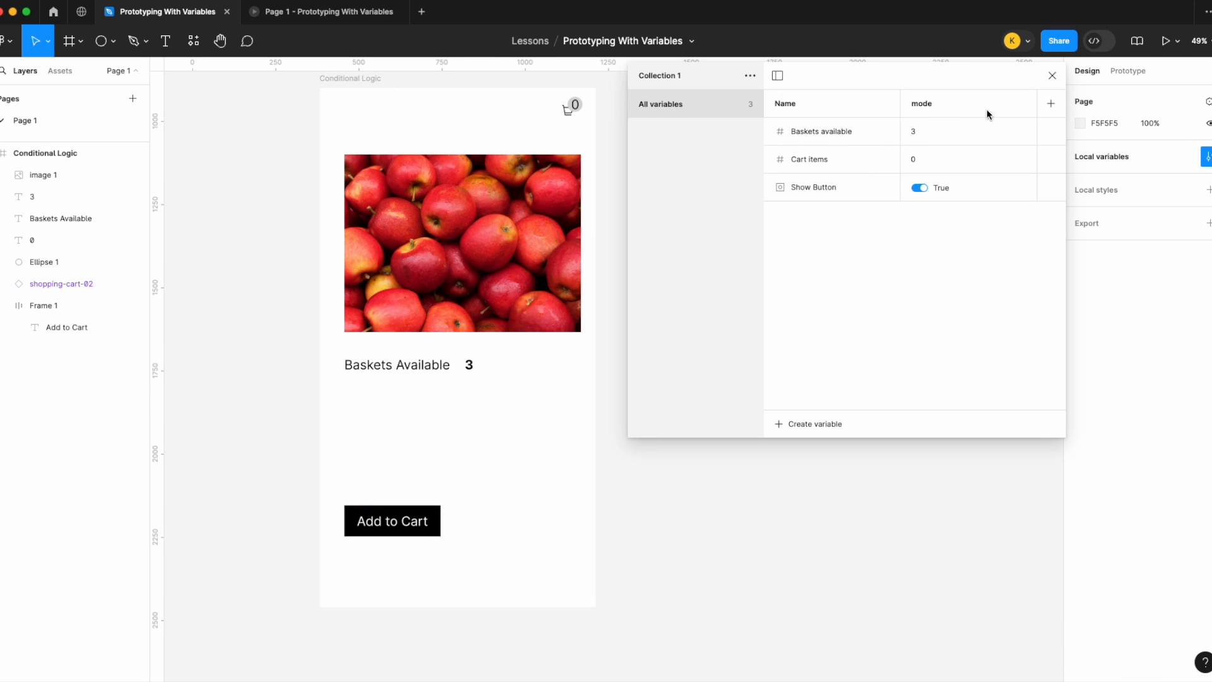
{"action": "left_click", "coordinate": [1052, 75]}
Step: In the conditional's if branch, add a Set variable action setting Show Button to false, then close the interaction editor
{"action": "left_click", "coordinate": [393, 521]}
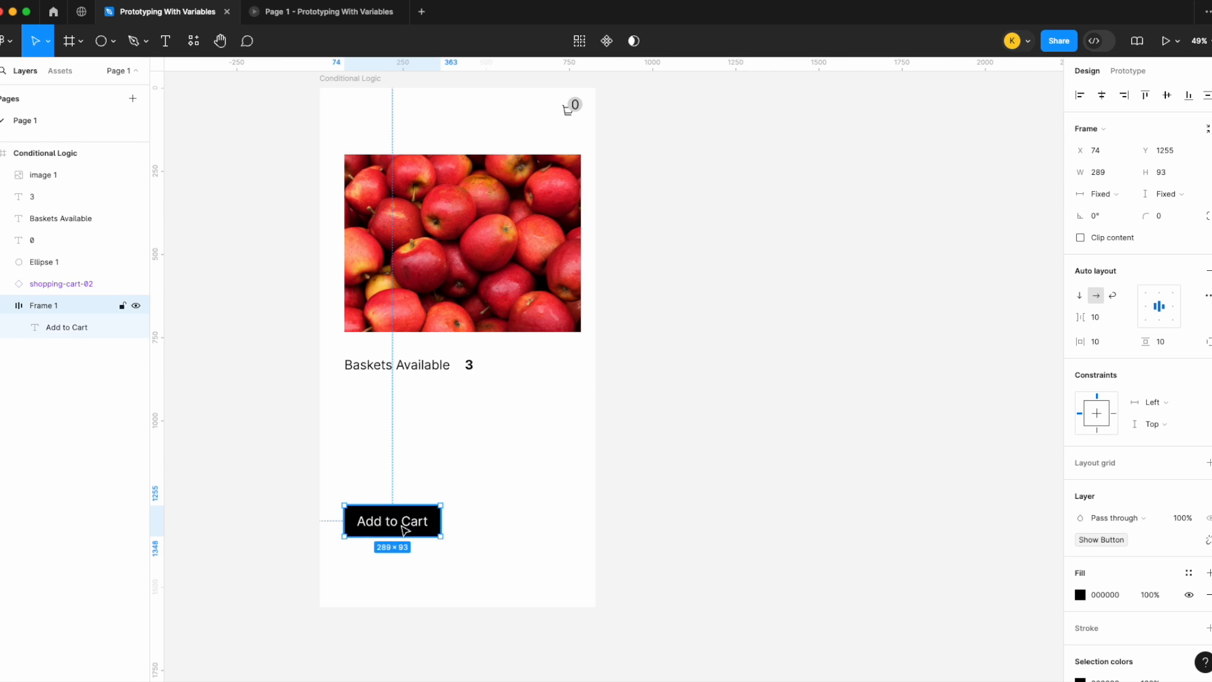
{"action": "left_click", "coordinate": [1129, 71]}
{"action": "left_click", "coordinate": [1148, 122]}
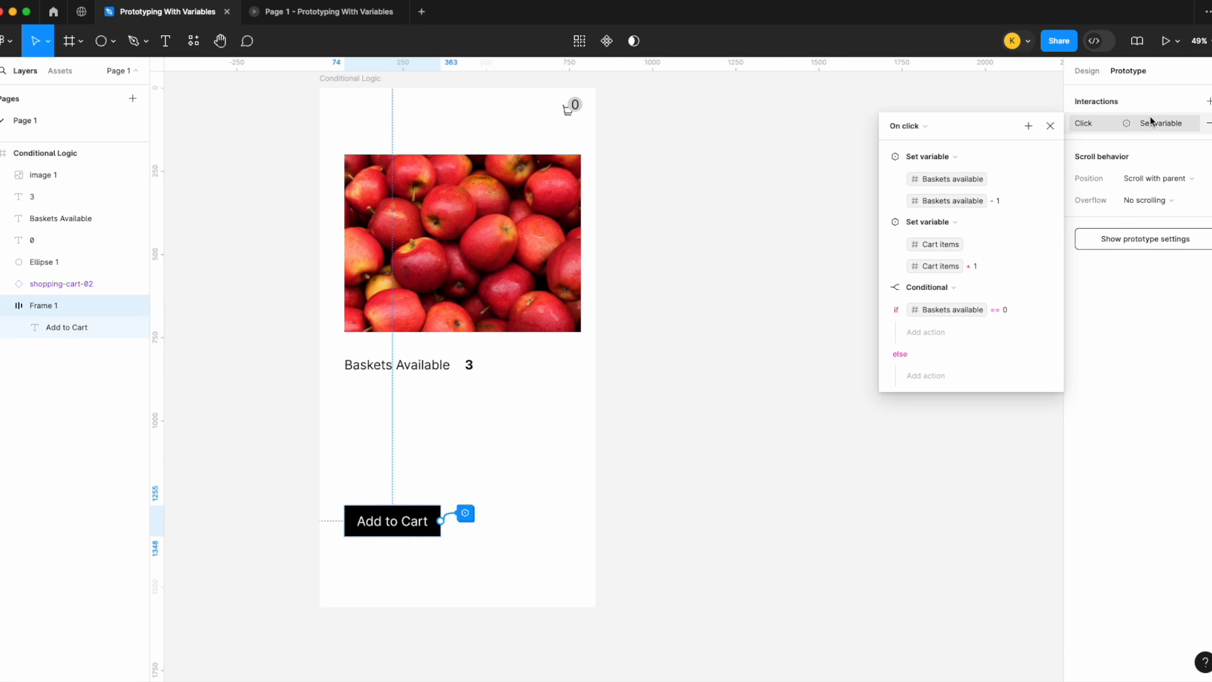
{"action": "left_click", "coordinate": [932, 332]}
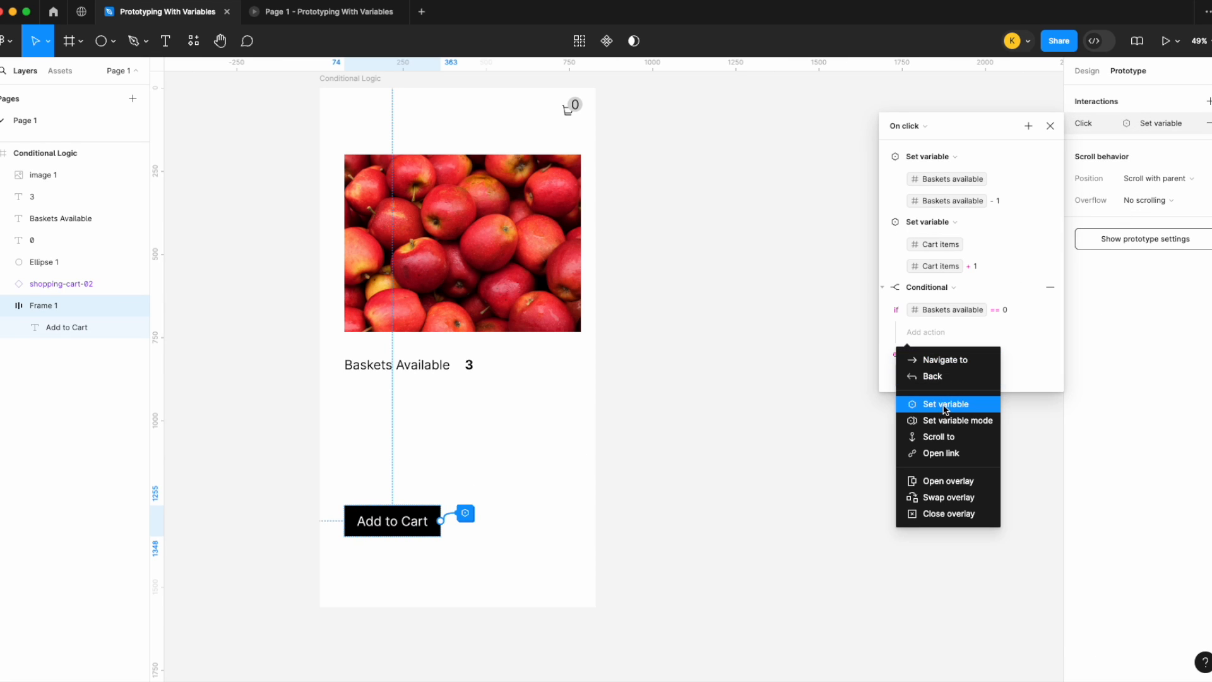
{"action": "left_click", "coordinate": [945, 405]}
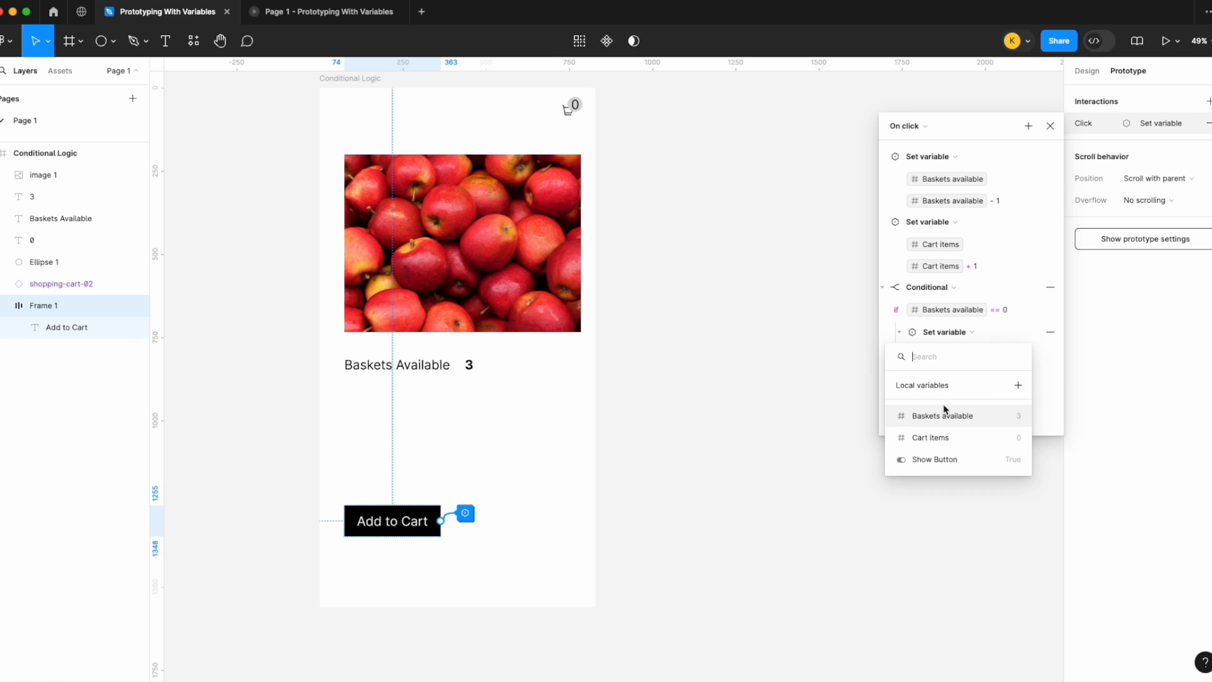
{"action": "left_click", "coordinate": [956, 461]}
{"action": "type", "text": "false"}
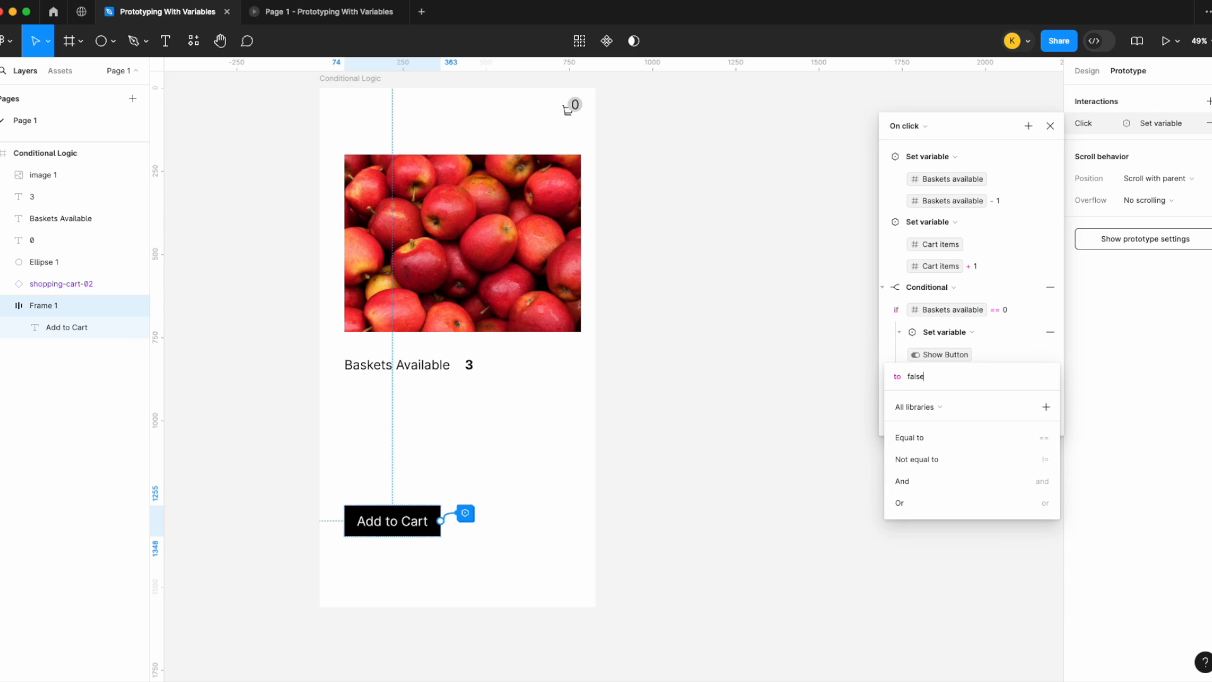
{"action": "key", "text": "Return"}
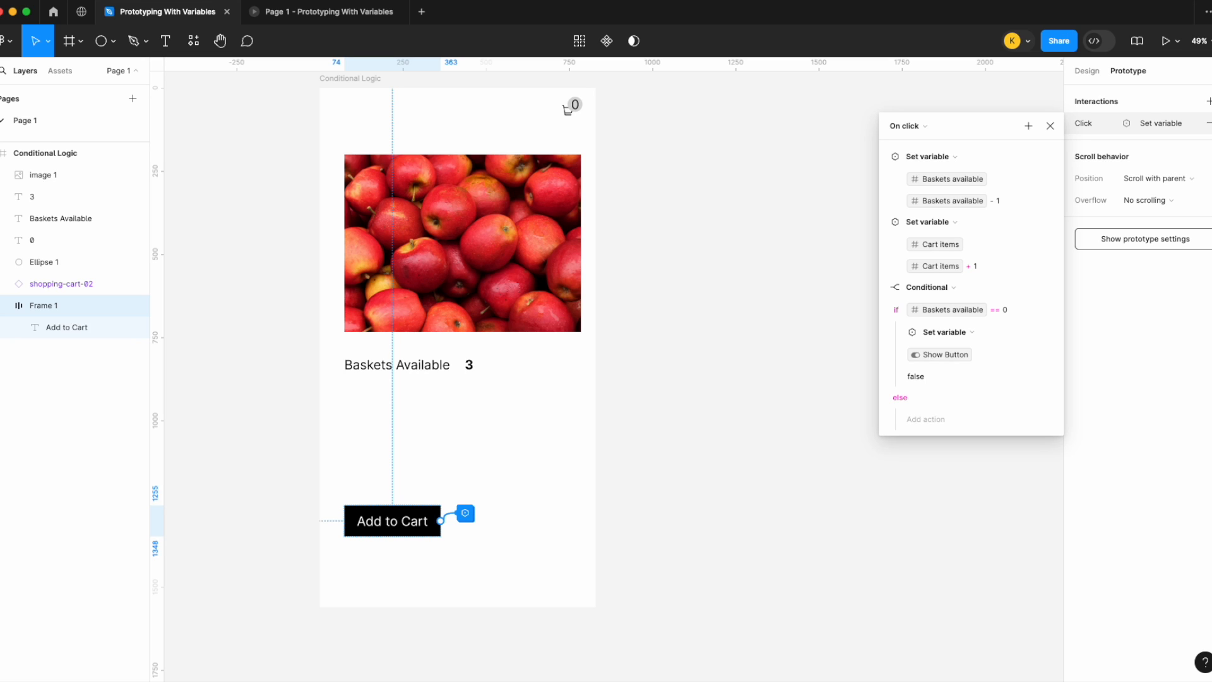
{"action": "left_click", "coordinate": [1050, 126]}
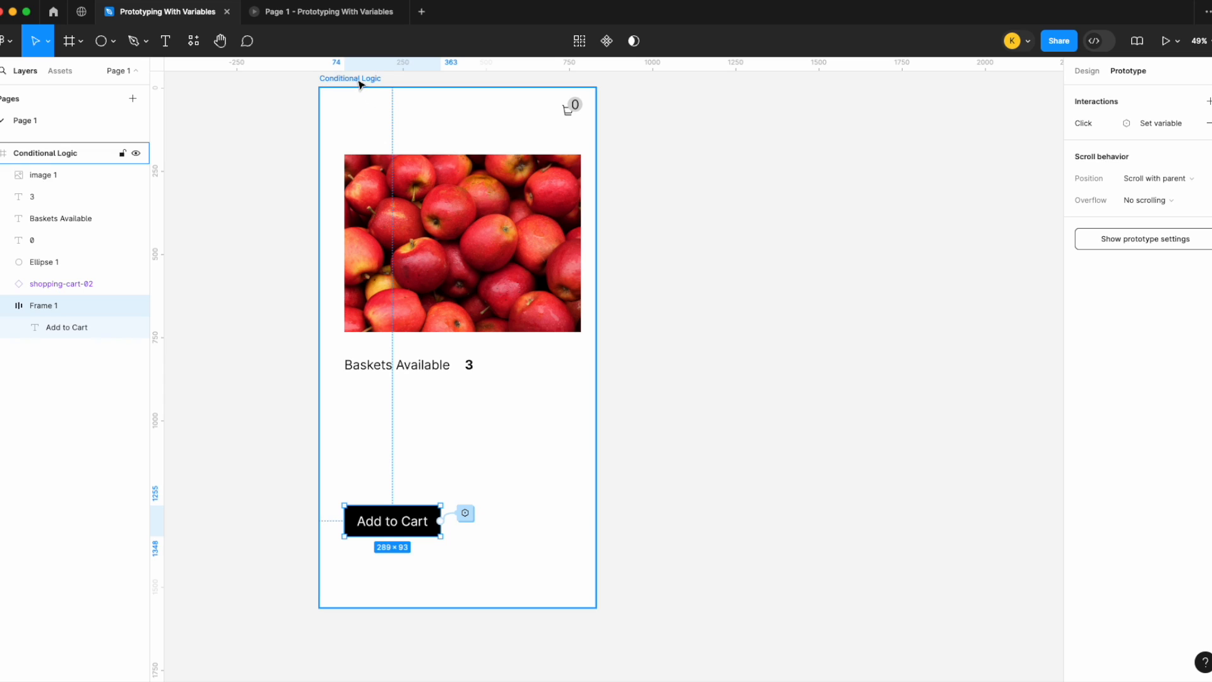
Step: Close the old prototype tab and present the Conditional Logic frame scaled to fill the screen
{"action": "left_click", "coordinate": [397, 12]}
{"action": "left_click", "coordinate": [366, 78]}
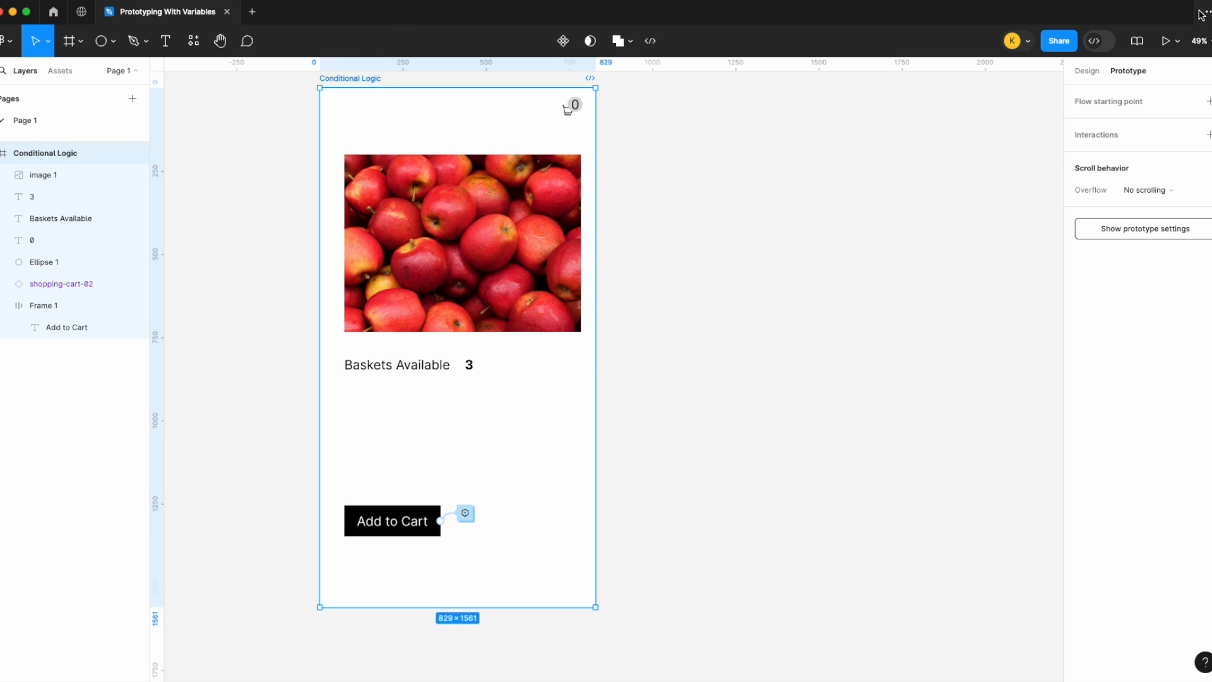
{"action": "left_click", "coordinate": [1178, 41]}
{"action": "left_click", "coordinate": [1167, 79]}
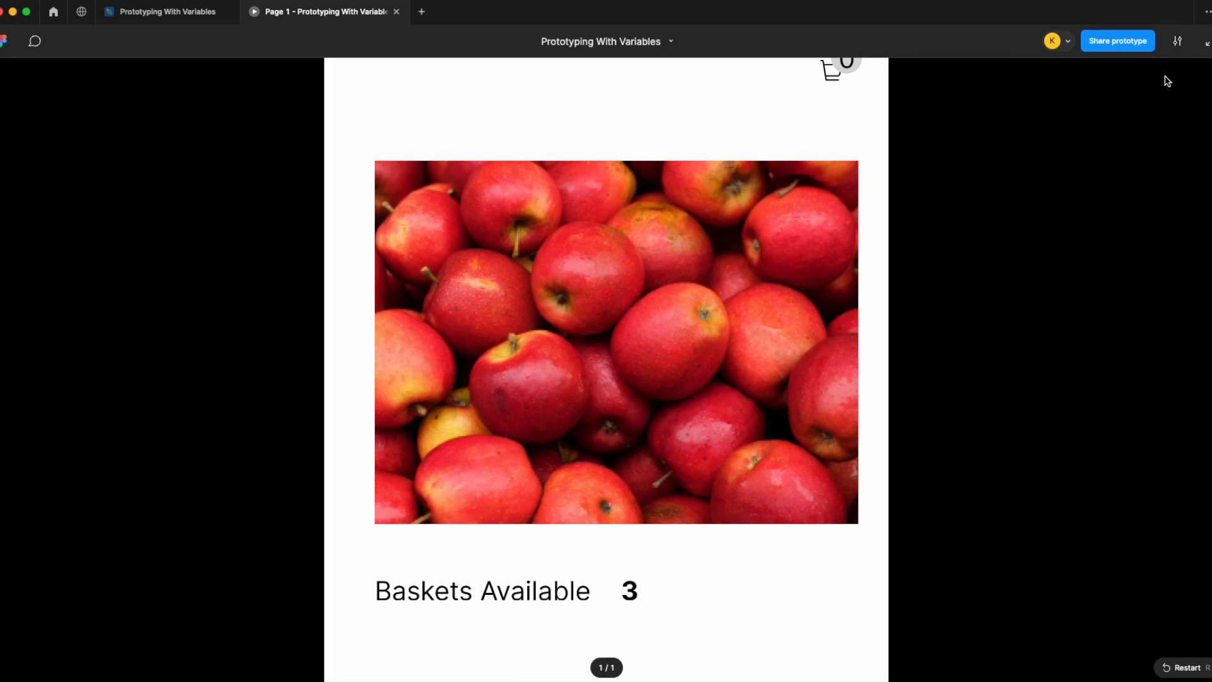
{"action": "left_click", "coordinate": [1181, 42]}
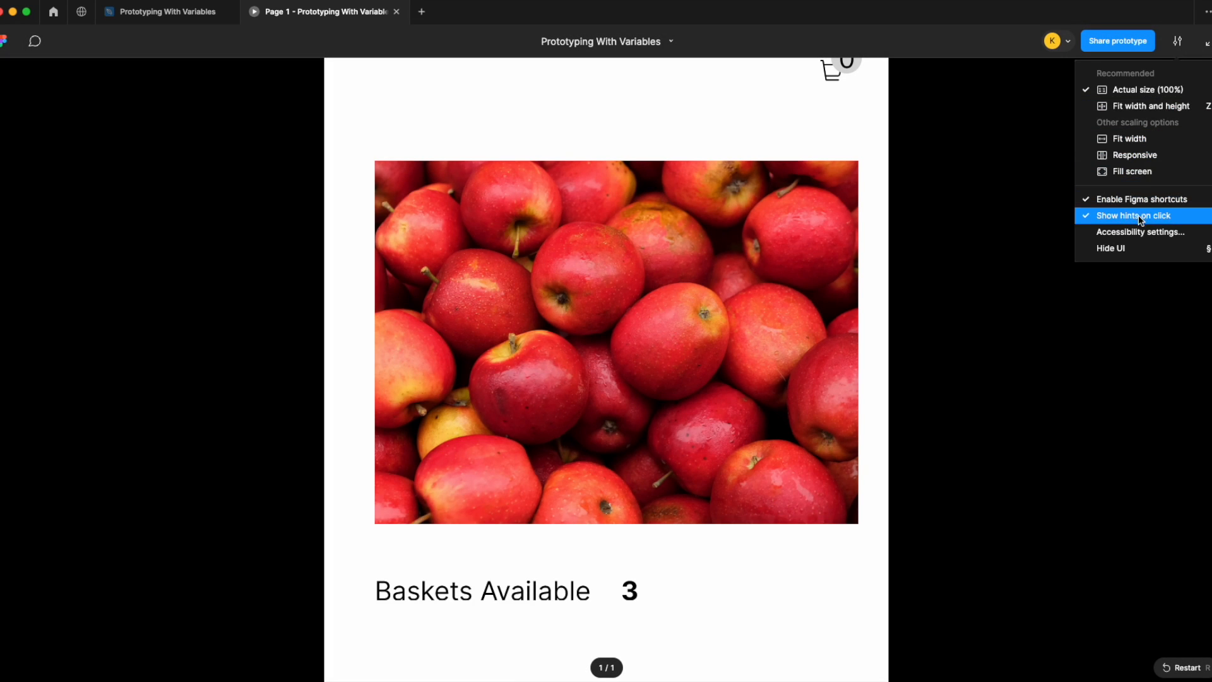
{"action": "left_click", "coordinate": [1148, 173]}
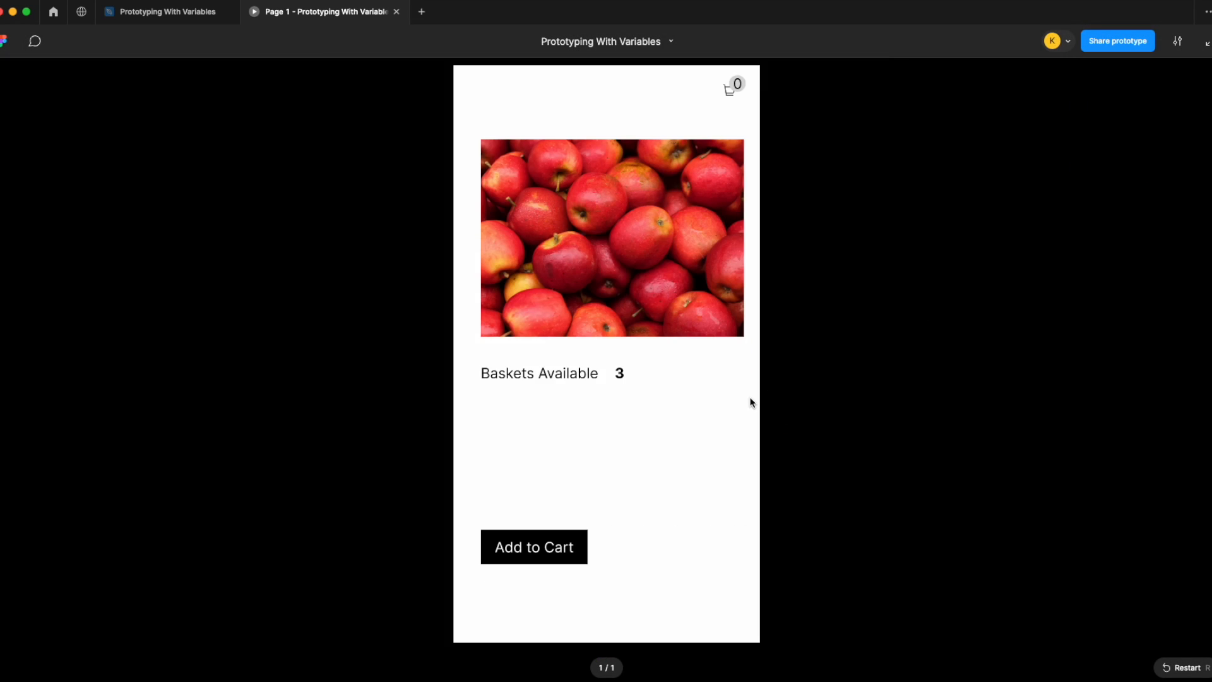
Step: Click Add to Cart three times to test the button's hiding condition, then return to the design file
{"action": "left_click", "coordinate": [537, 549]}
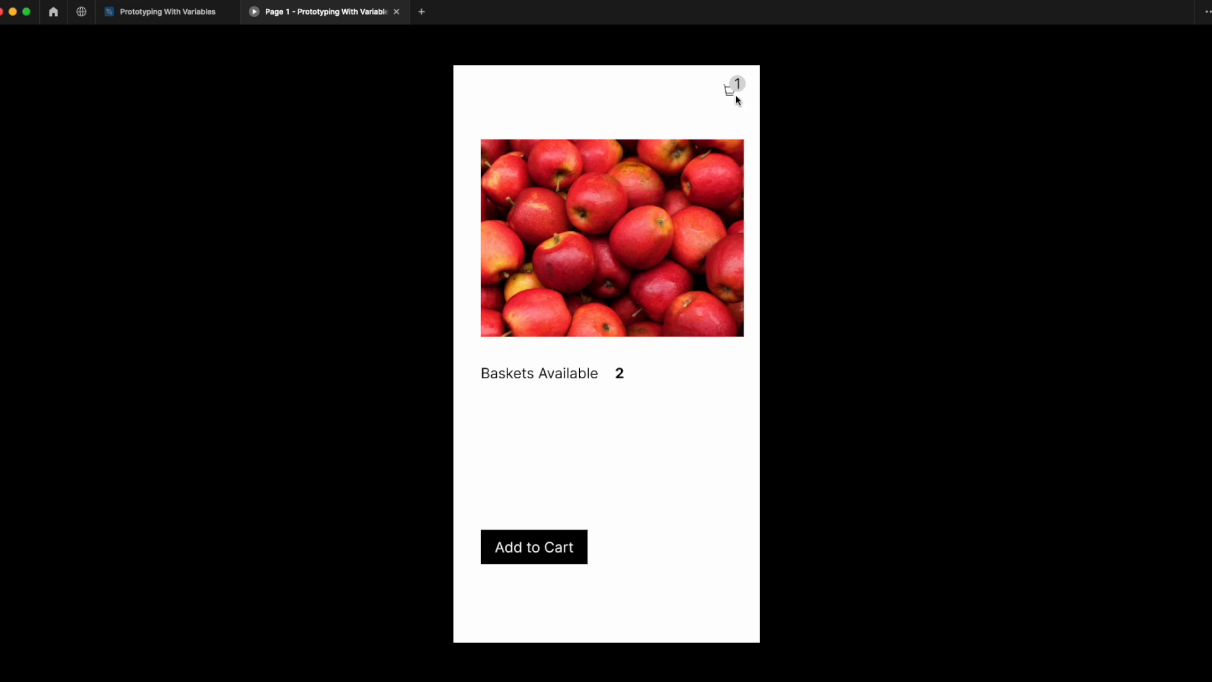
{"action": "left_click", "coordinate": [521, 552]}
{"action": "left_click", "coordinate": [522, 552]}
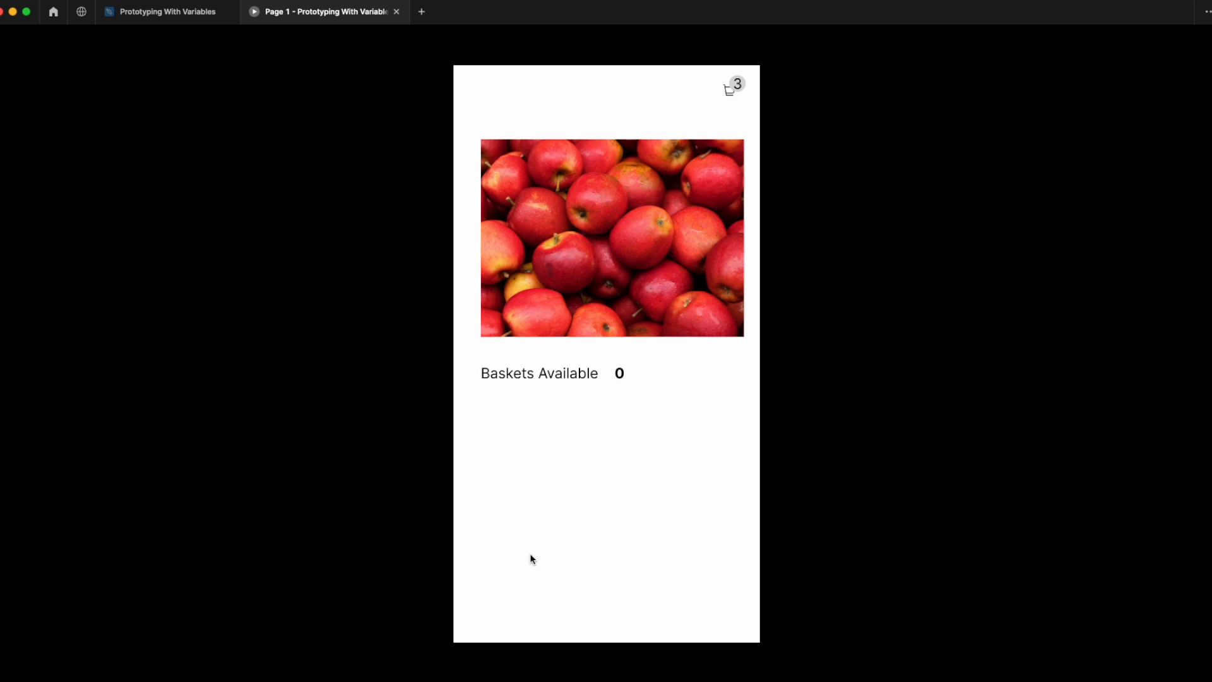
{"action": "left_click", "coordinate": [180, 19]}
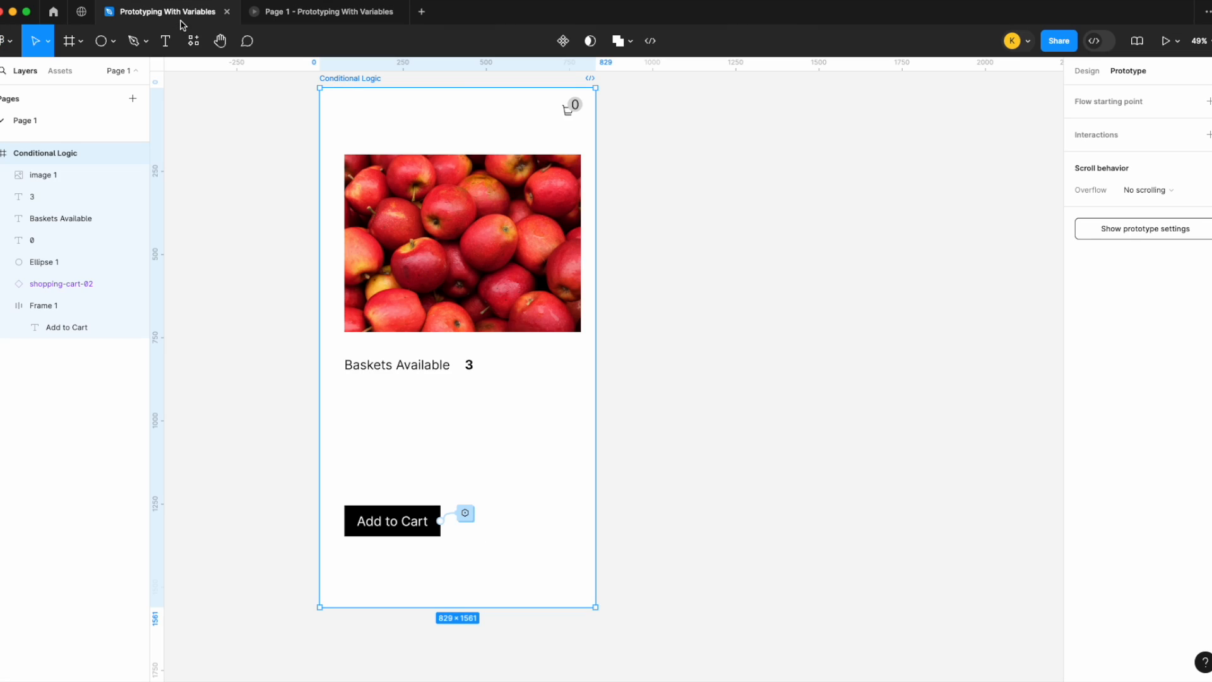
{"action": "left_click", "coordinate": [1086, 74]}
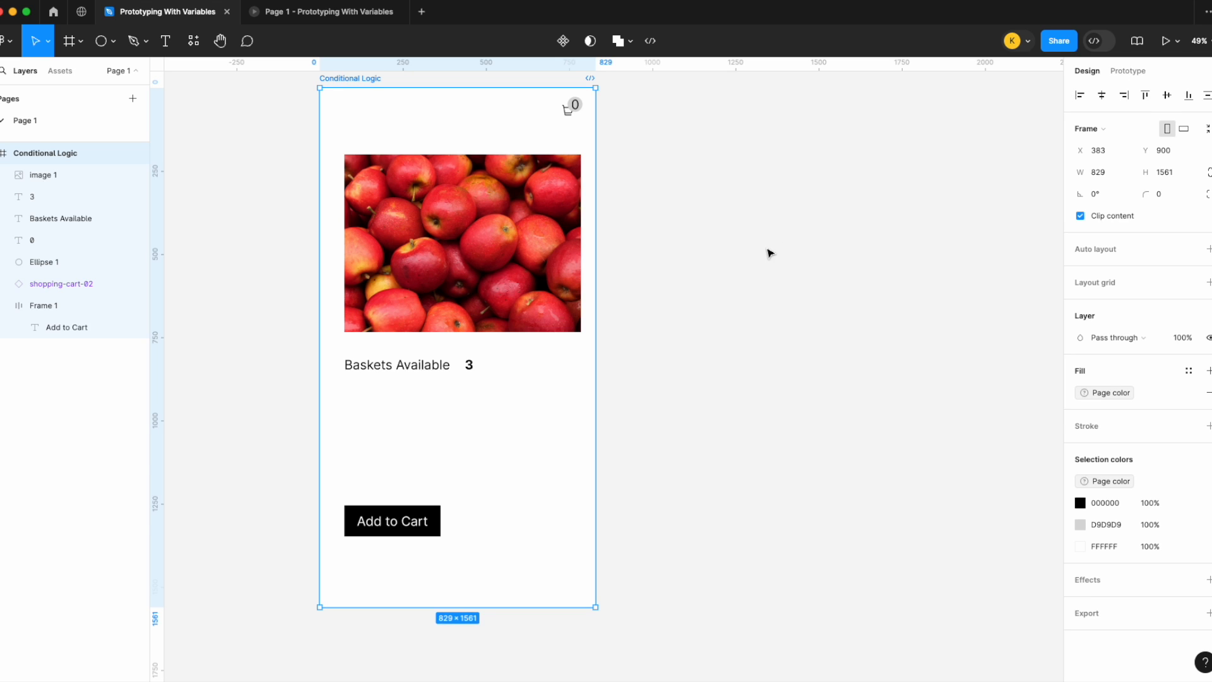